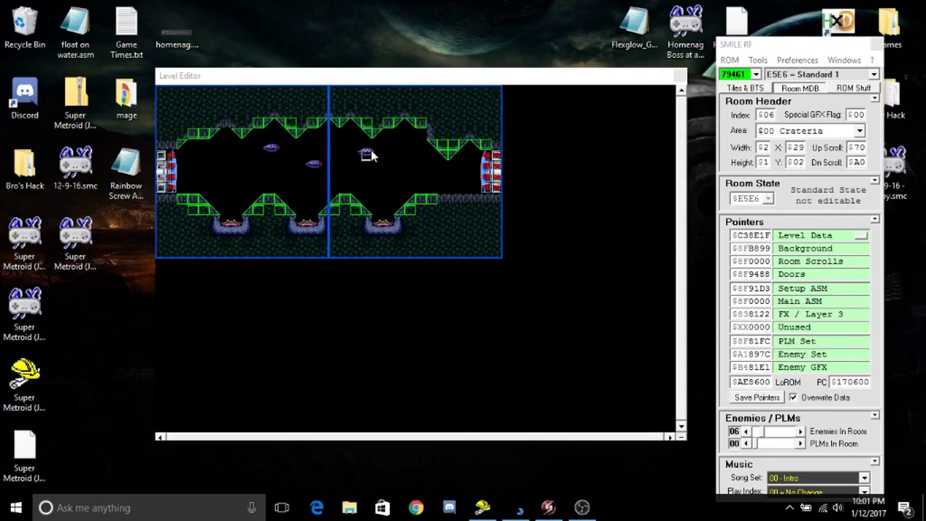
{"action": "left_click", "coordinate": [311, 76]}
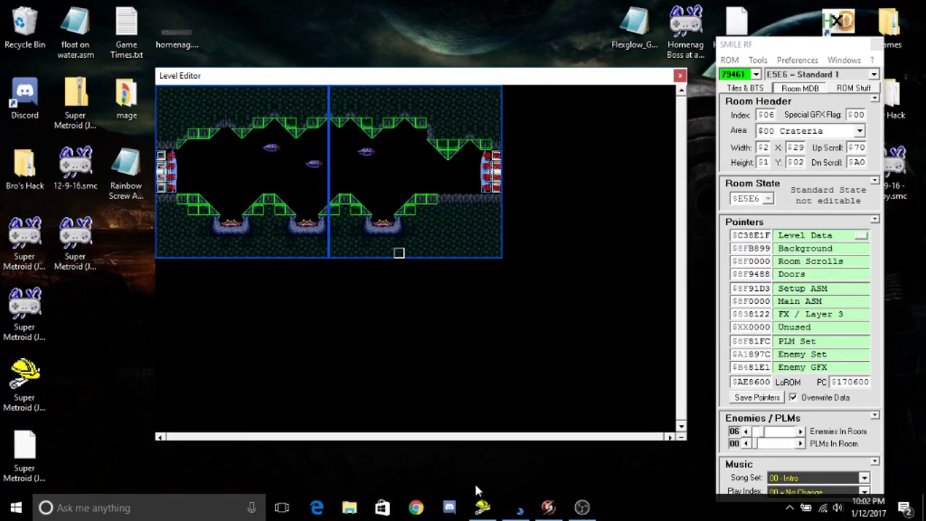
{"action": "mouse_move", "coordinate": [484, 511]}
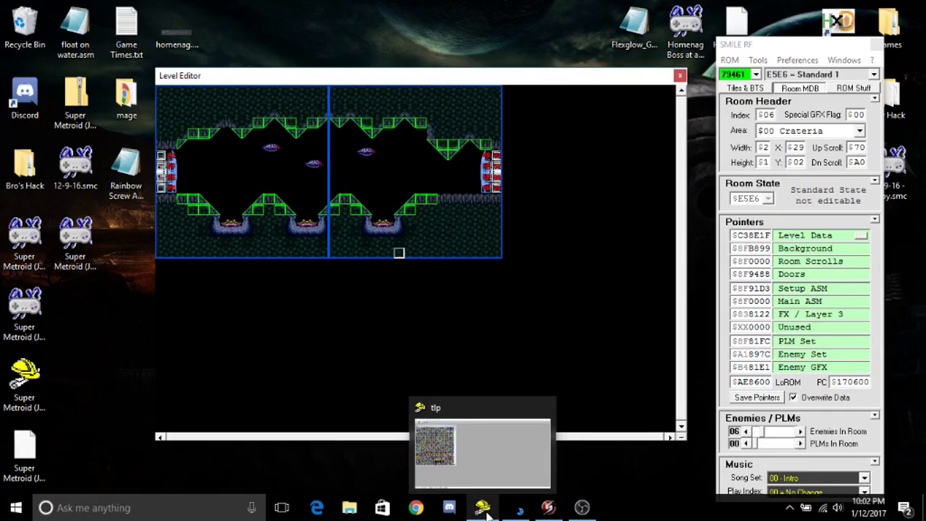
{"action": "left_click", "coordinate": [483, 509]}
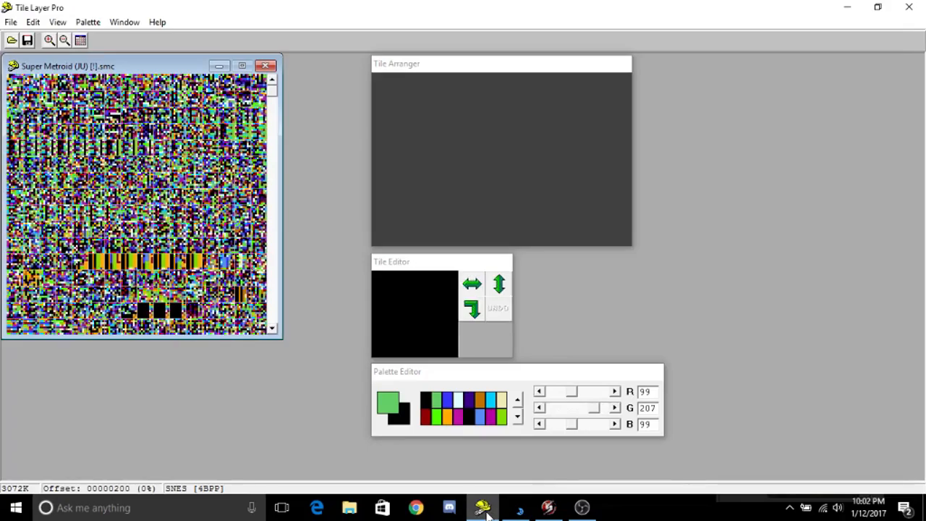
{"action": "left_click", "coordinate": [483, 509]}
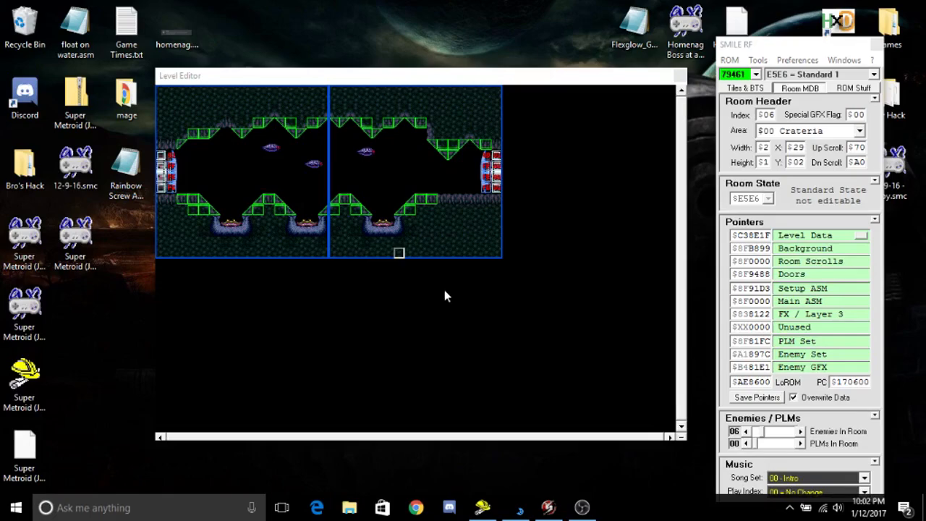
{"action": "left_click", "coordinate": [410, 89]}
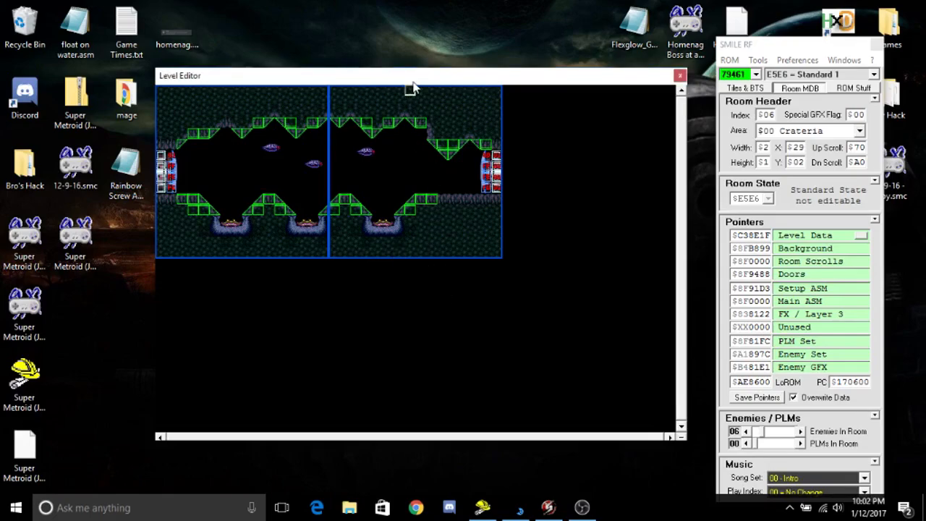
{"action": "left_click", "coordinate": [764, 52]}
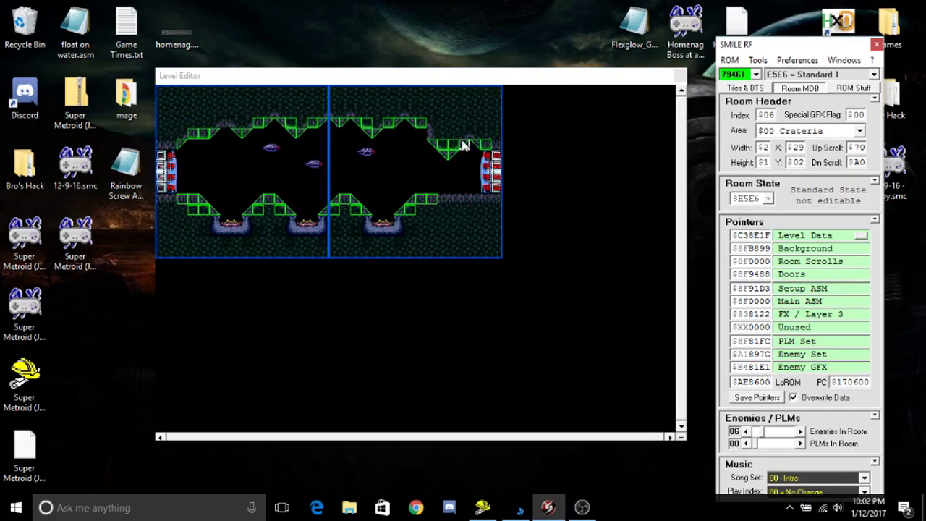
{"action": "left_click", "coordinate": [483, 506]}
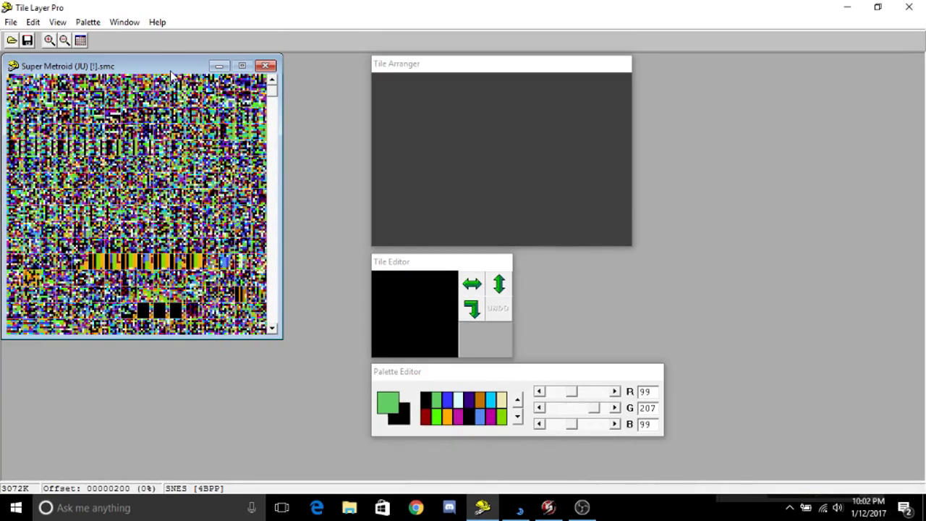
{"action": "left_click", "coordinate": [488, 509]}
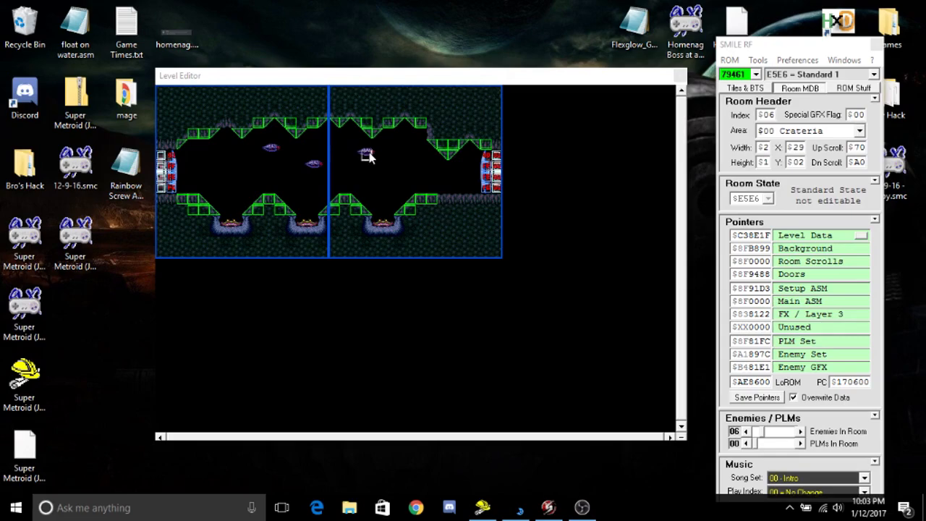
Switch to Tile Layer Pro and browse the first part of the Super Metroid (JU) [!].smc tile data.
{"action": "key", "text": "alt+Tab"}
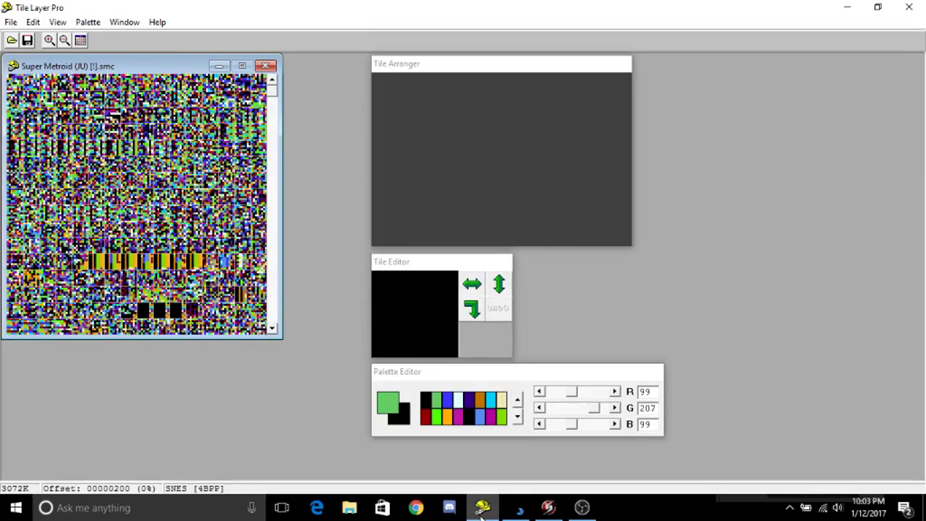
{"action": "left_click", "coordinate": [273, 320]}
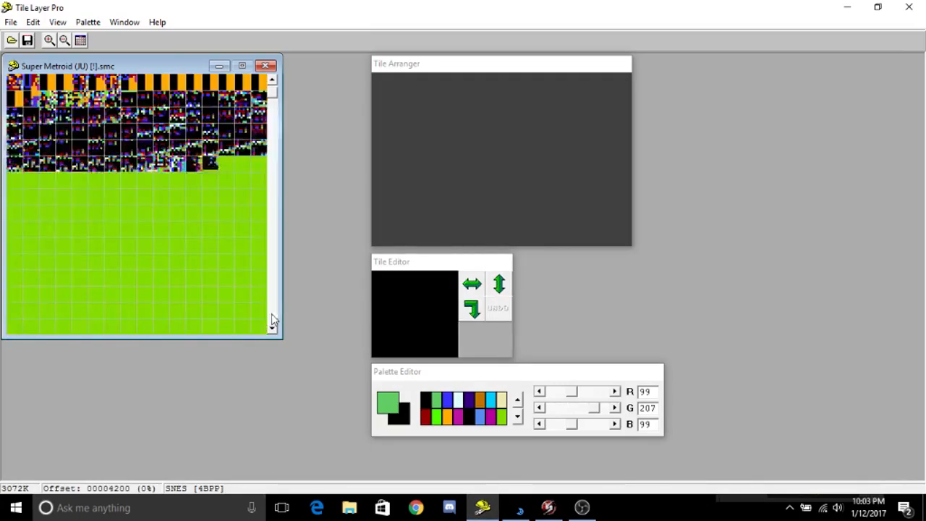
{"action": "left_click_drag", "start_coordinate": [273, 320], "coordinate": [273, 320]}
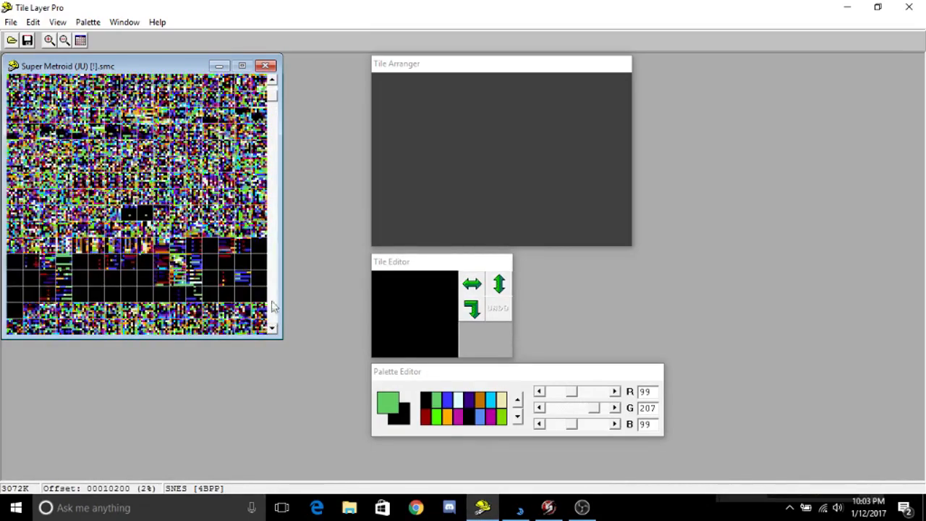
{"action": "left_click_drag", "start_coordinate": [273, 92], "coordinate": [273, 84]}
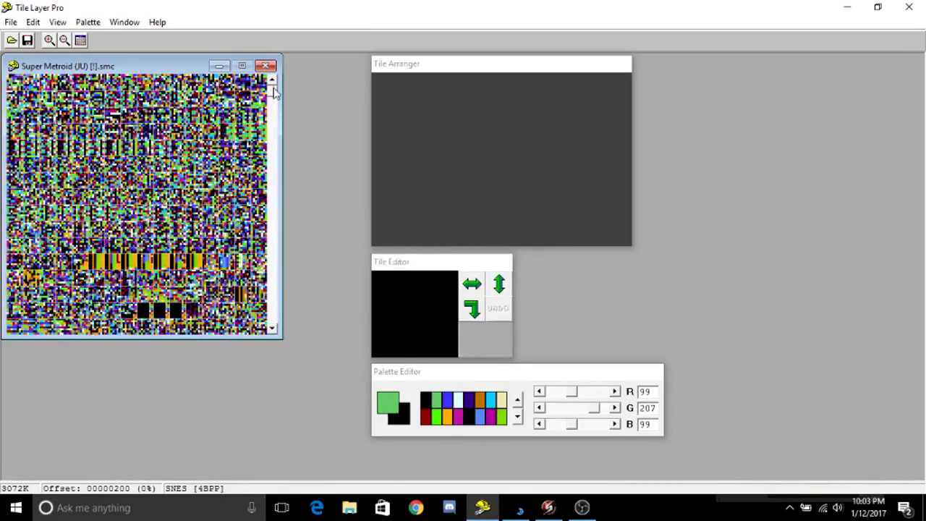
{"action": "left_click", "coordinate": [490, 511]}
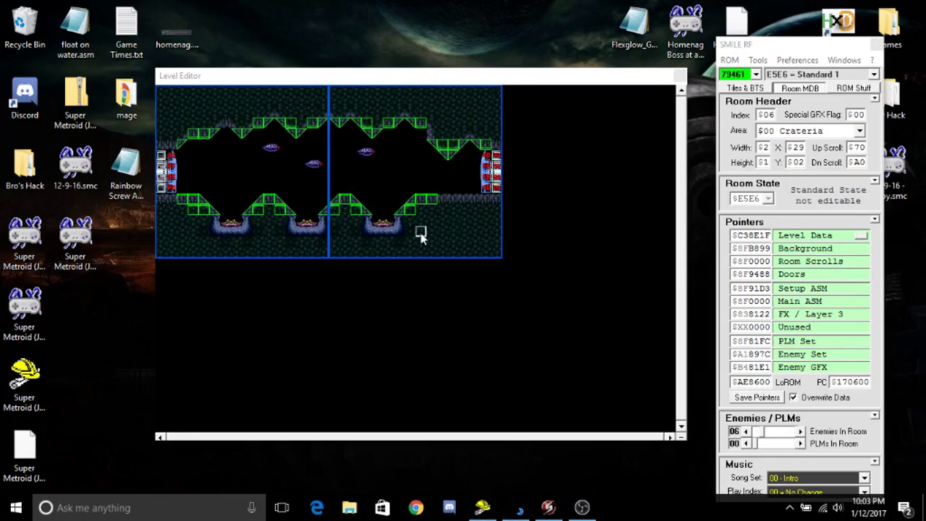
Open the enemy data of the Waver in the room's second screen to show its graphics pointer.
{"action": "double_click", "coordinate": [366, 152]}
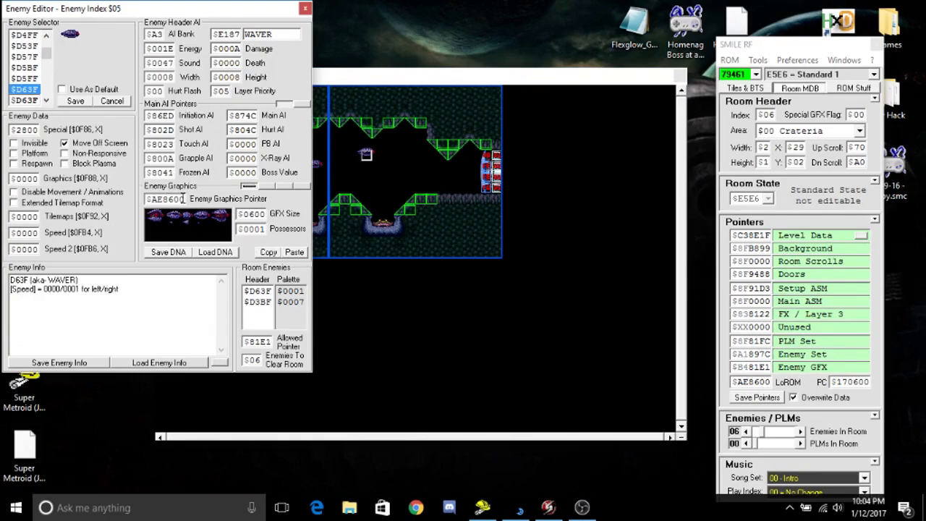
{"action": "left_click", "coordinate": [481, 506]}
{"action": "left_click", "coordinate": [33, 22]}
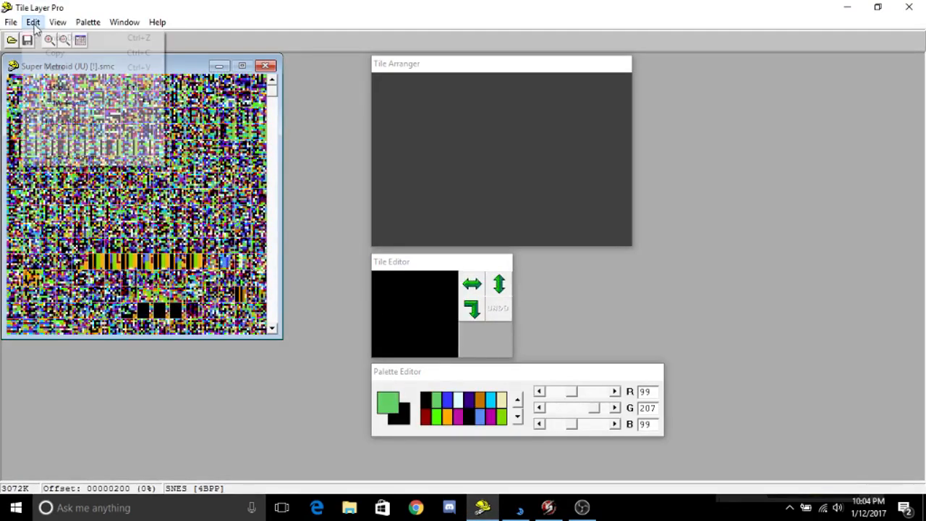
{"action": "left_click", "coordinate": [482, 507]}
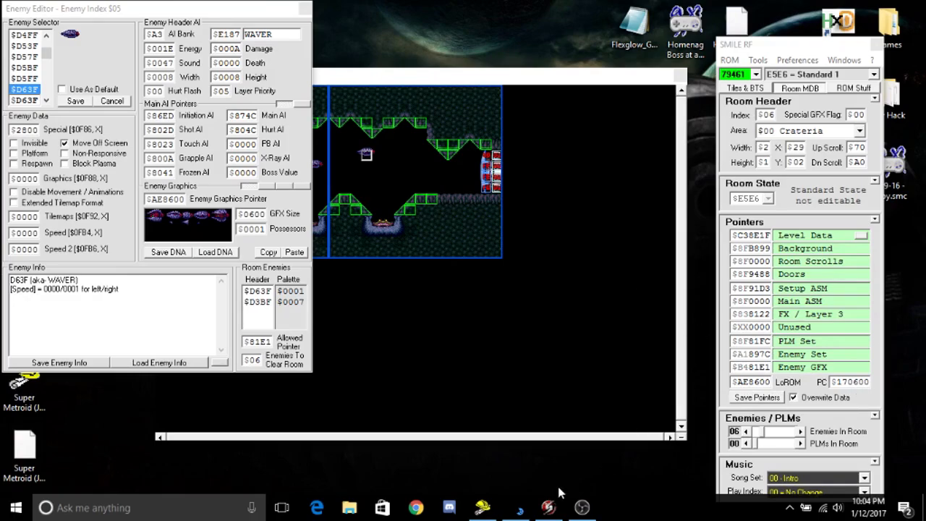
Switch to Lunar Address and check the PC file address of the Waver's graphics pointer.
{"action": "left_click", "coordinate": [517, 508]}
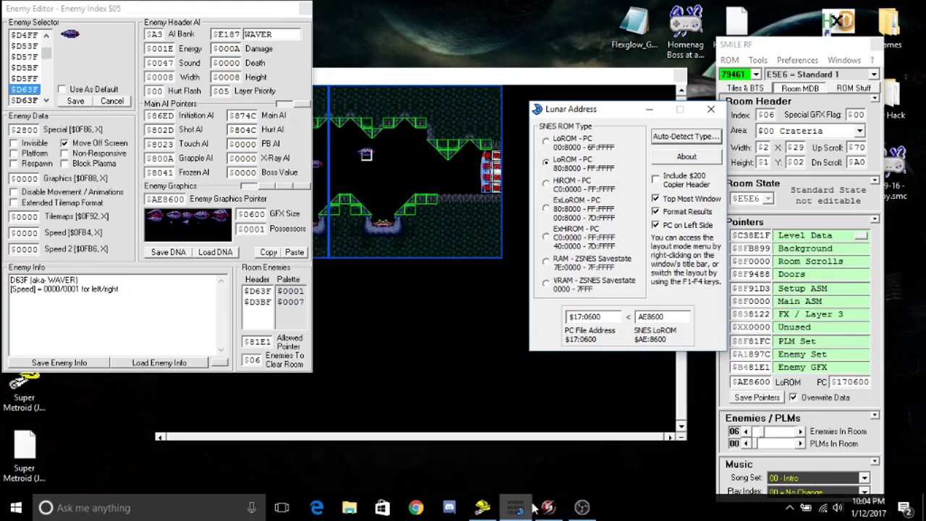
{"action": "left_click_drag", "start_coordinate": [609, 113], "coordinate": [561, 46]}
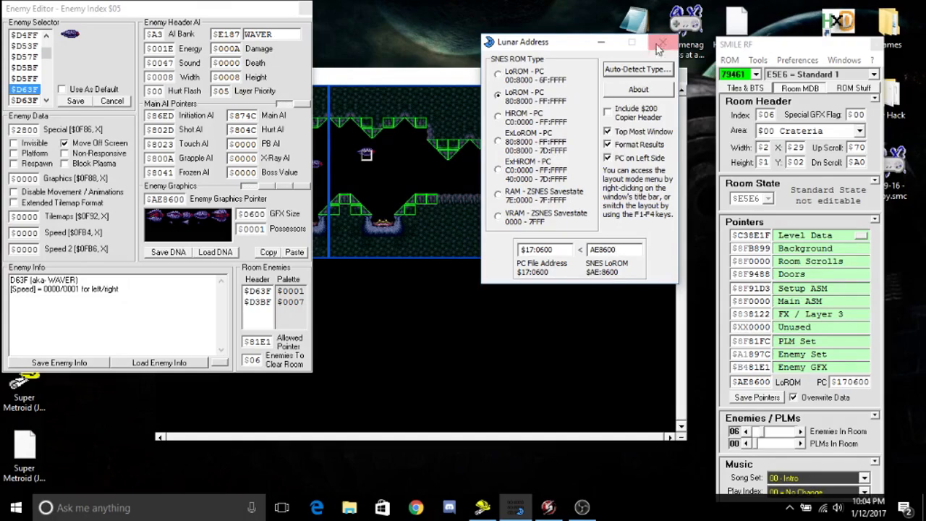
{"action": "left_click", "coordinate": [605, 43]}
Switch to Tile Layer Pro and jump to offset 170600 in the Super Metroid ROM.
{"action": "left_click", "coordinate": [482, 507]}
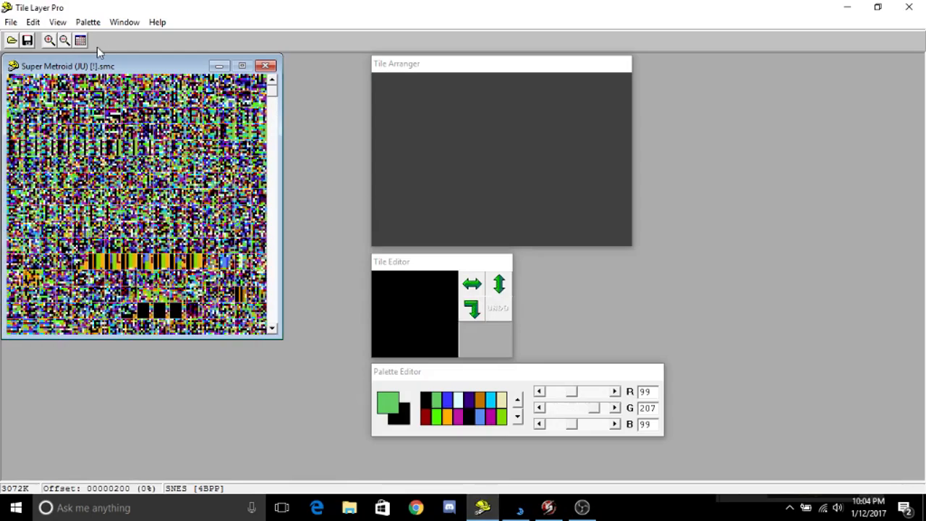
{"action": "left_click", "coordinate": [67, 24]}
{"action": "mouse_move", "coordinate": [39, 24]}
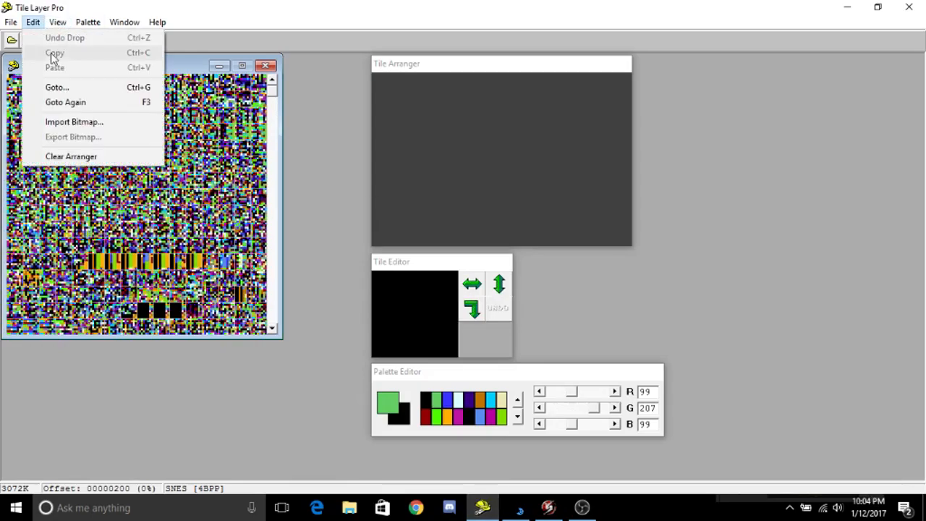
{"action": "left_click", "coordinate": [67, 102]}
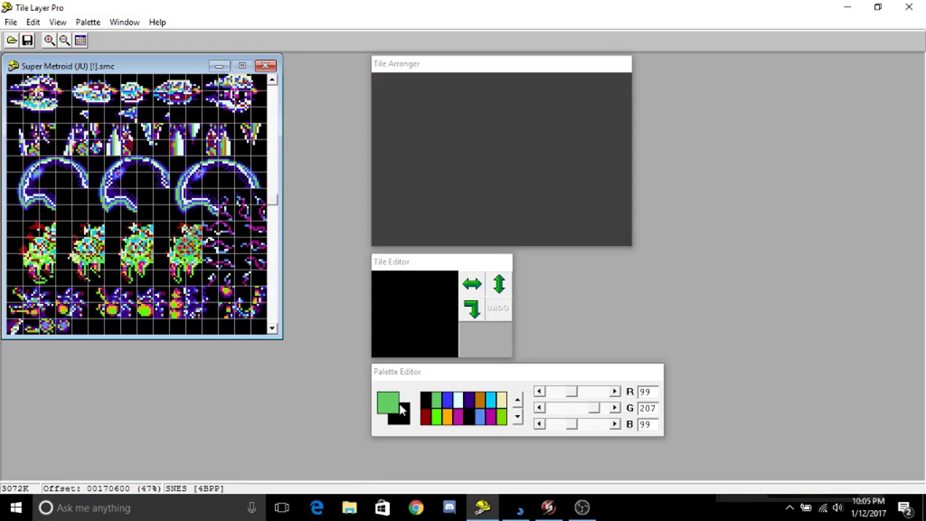
Switch to SMILE RF, show the Waver's enemy palette and export it as a palette file.
{"action": "left_click", "coordinate": [549, 506]}
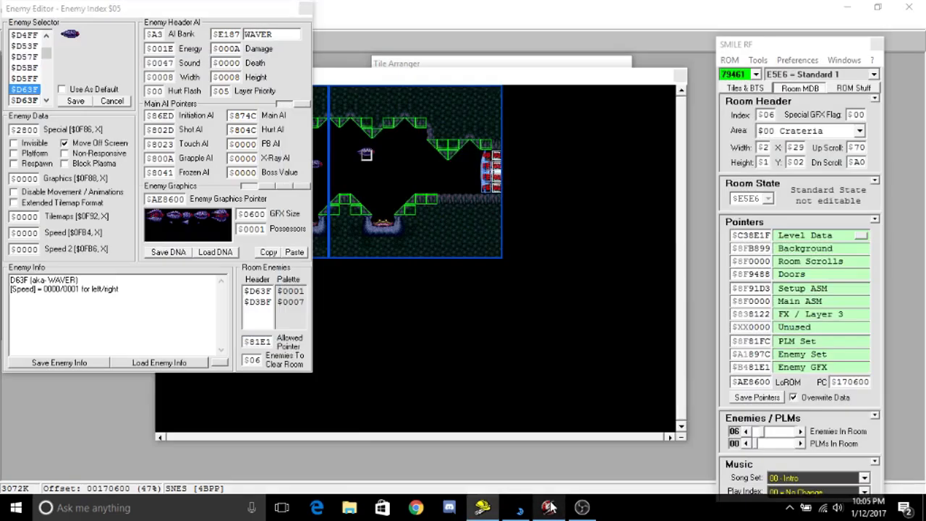
{"action": "left_click", "coordinate": [491, 512]}
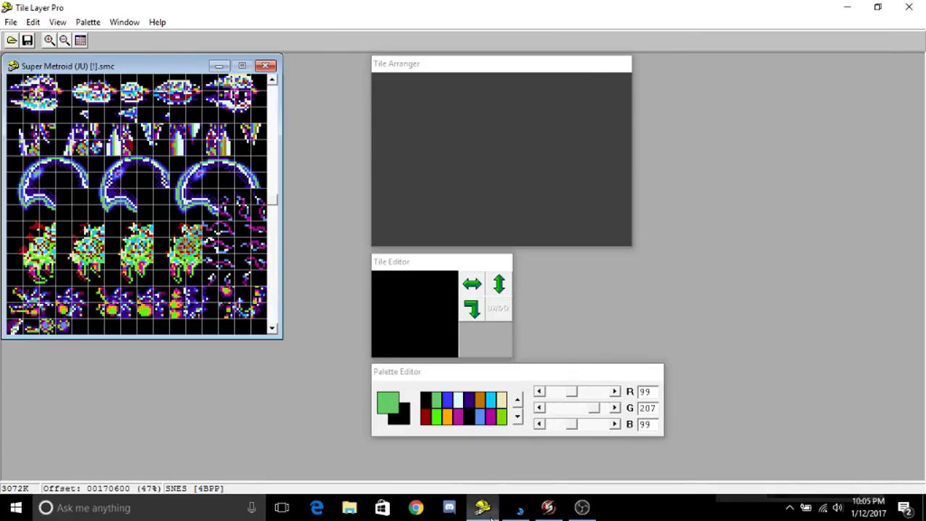
{"action": "left_click", "coordinate": [88, 22]}
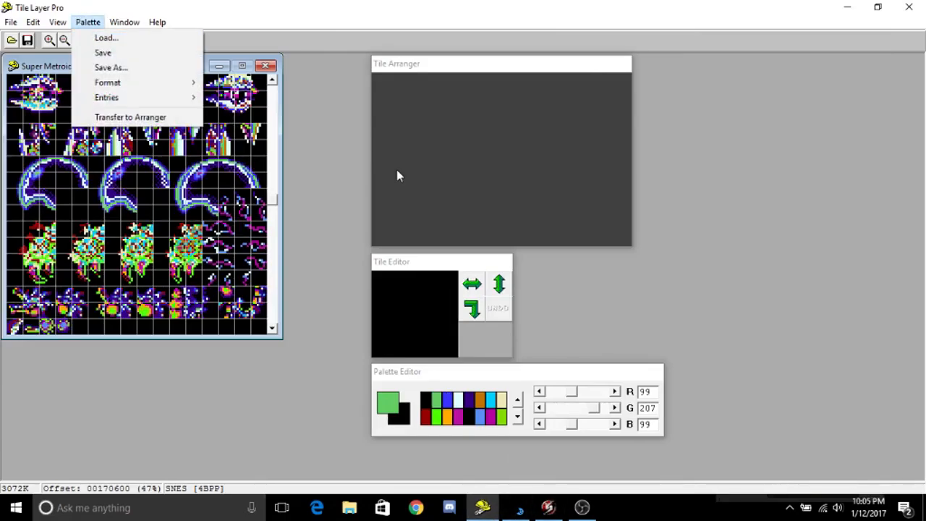
{"action": "left_click", "coordinate": [519, 507]}
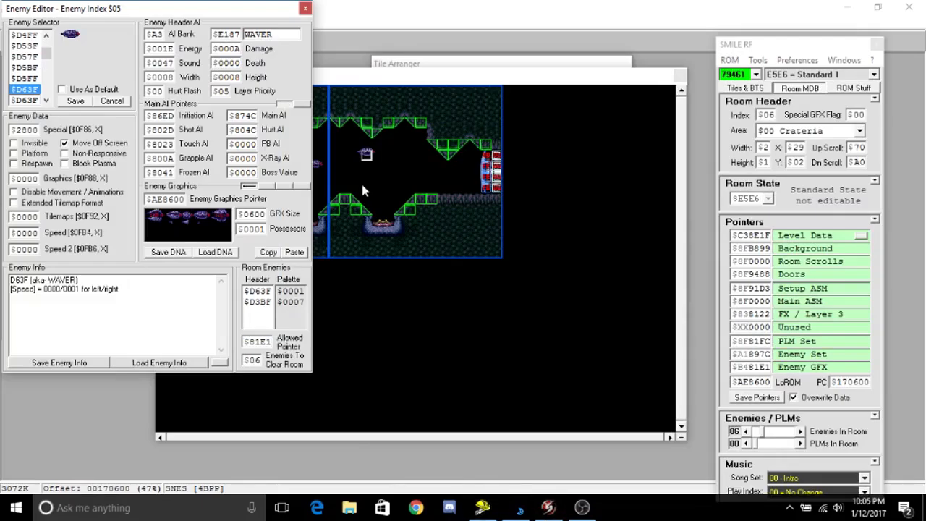
{"action": "left_click", "coordinate": [270, 186]}
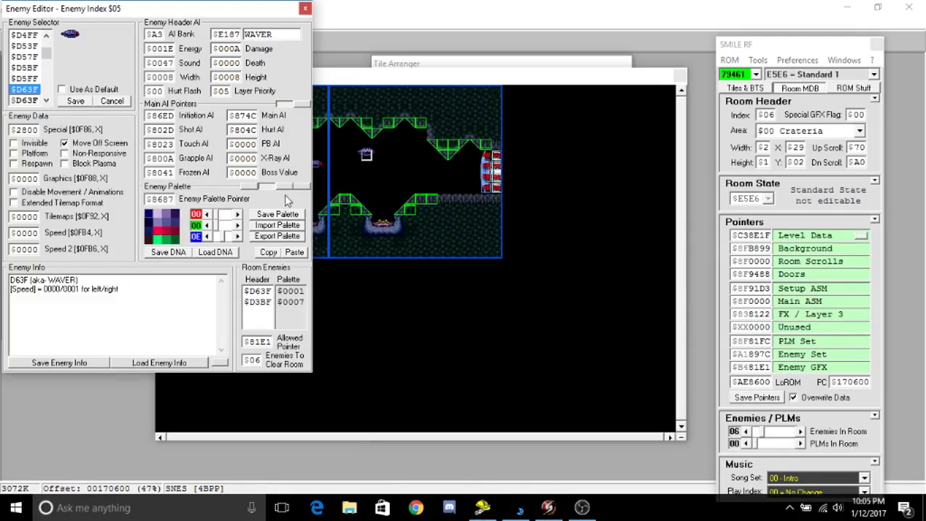
{"action": "left_click", "coordinate": [293, 236]}
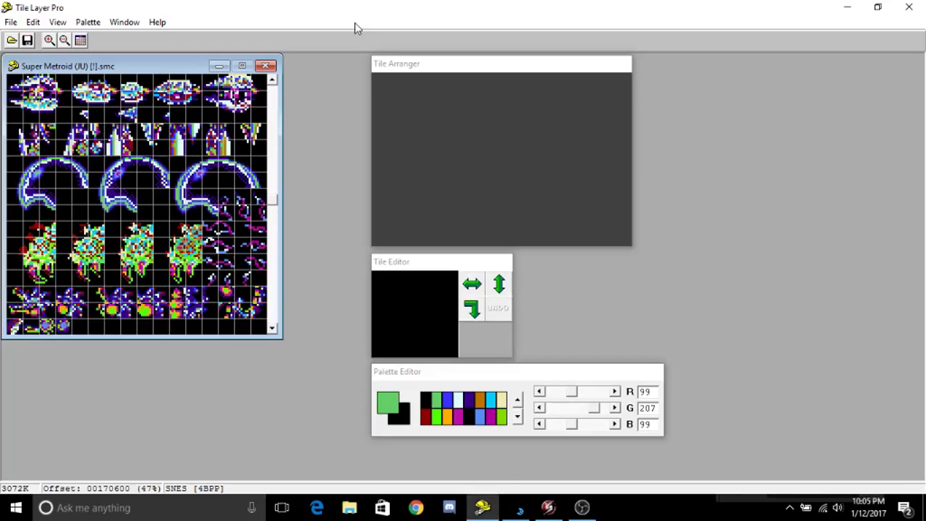
Load the exported palette D63F.tpl from the Desktop for the Waver tiles in Tile Layer Pro.
{"action": "left_click", "coordinate": [87, 22]}
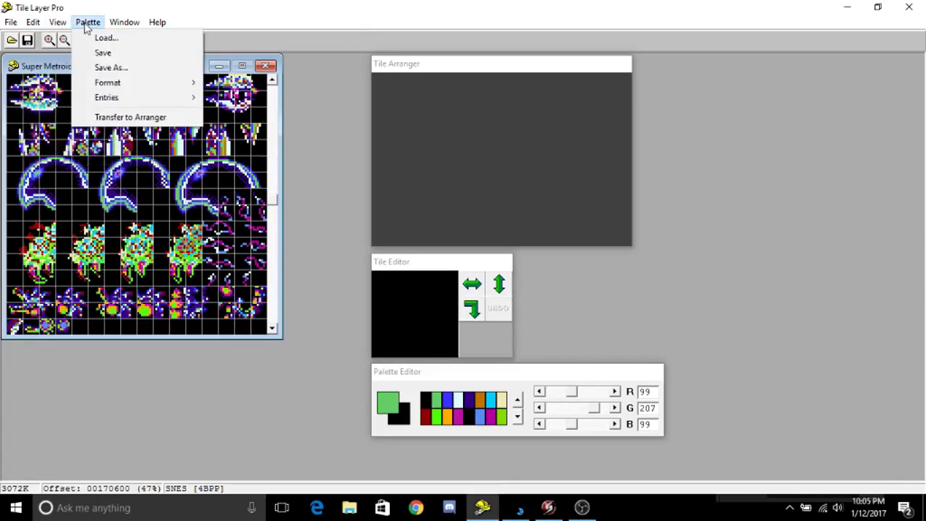
{"action": "left_click", "coordinate": [101, 37]}
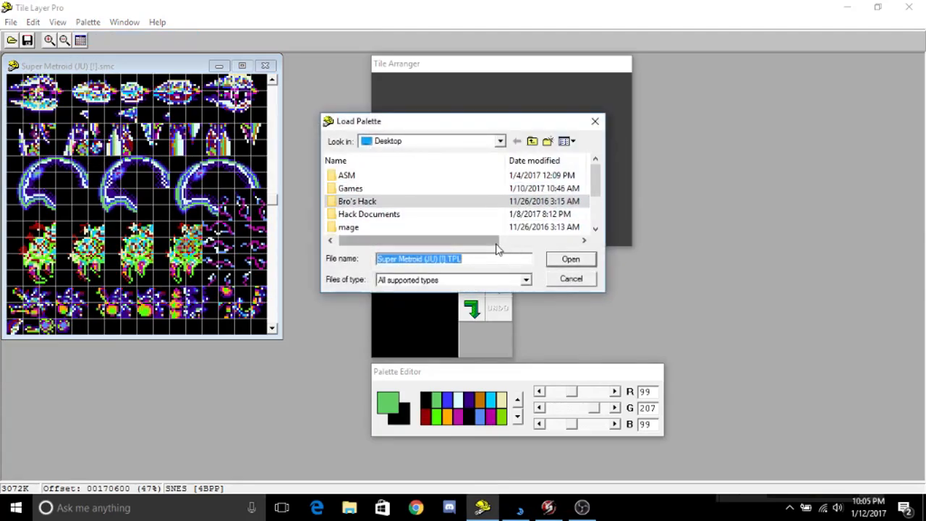
{"action": "scroll", "coordinate": [595, 206], "scroll_direction": "down", "scroll_amount": 1}
{"action": "scroll", "coordinate": [594, 206], "scroll_direction": "down", "scroll_amount": 1}
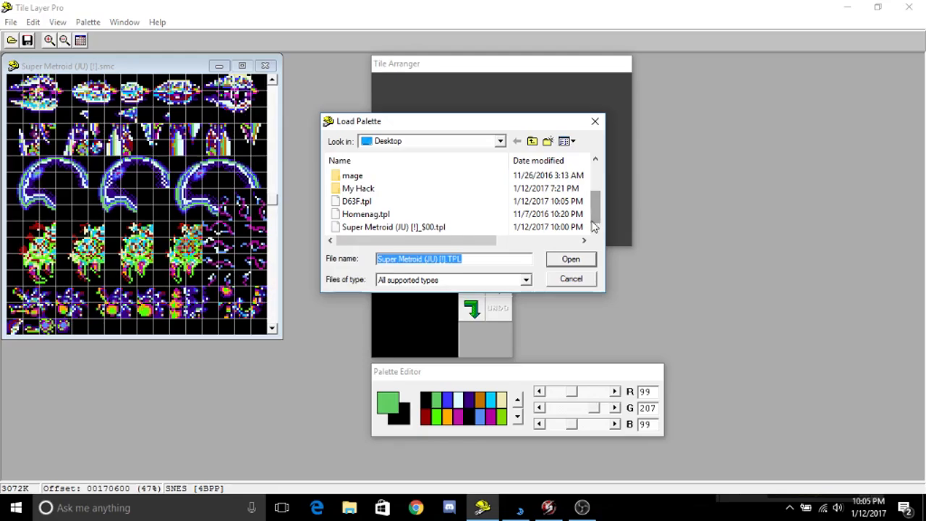
{"action": "double_click", "coordinate": [409, 202]}
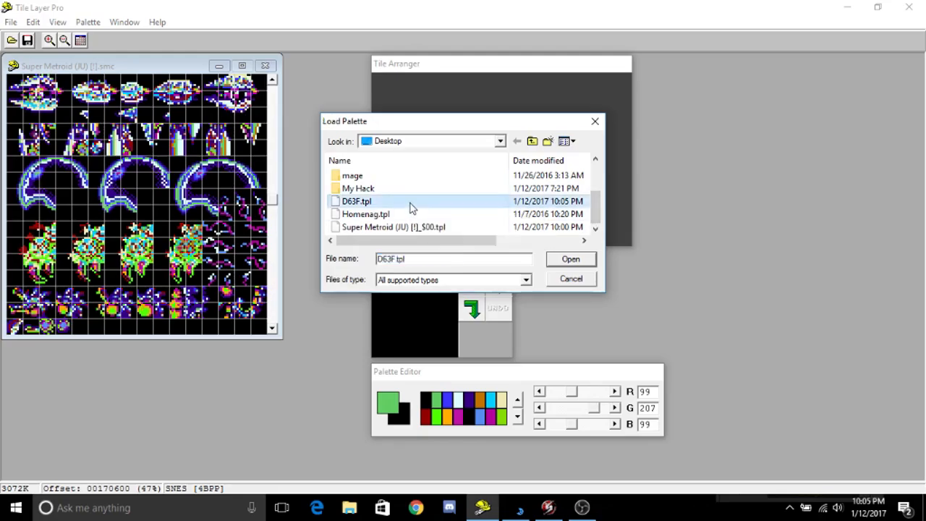
Open the ROM image Super Metroid (JU) [!] - Copy.smc from the Desktop alongside the current ROM.
{"action": "left_click", "coordinate": [11, 22]}
{"action": "left_click", "coordinate": [24, 42]}
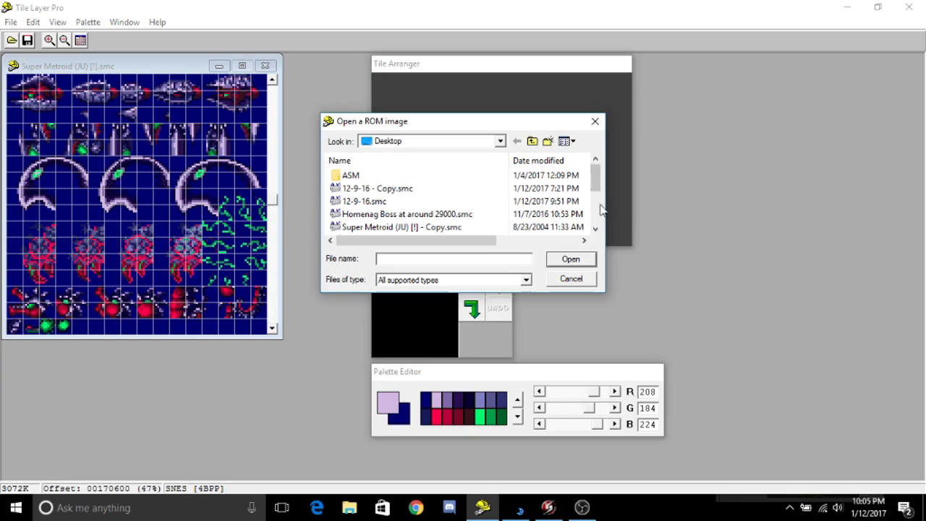
{"action": "left_click_drag", "start_coordinate": [597, 181], "coordinate": [599, 188]}
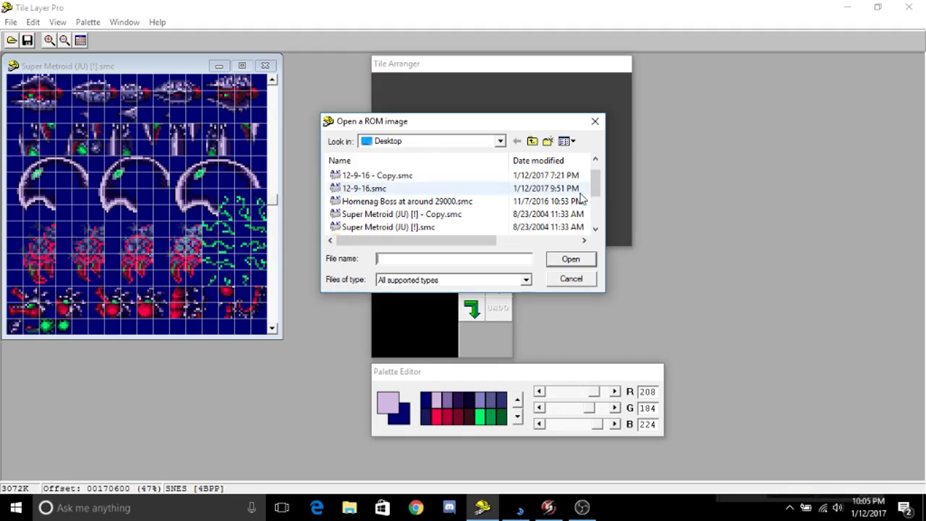
{"action": "mouse_move", "coordinate": [597, 199]}
{"action": "left_mouse_down"}
{"action": "mouse_move", "coordinate": [598, 238]}
{"action": "mouse_move", "coordinate": [594, 188]}
{"action": "left_mouse_up"}
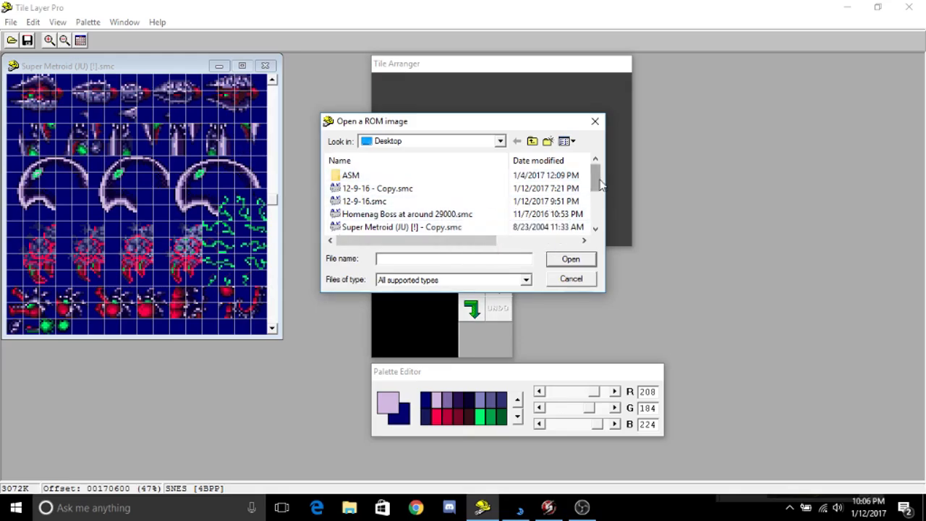
{"action": "left_click_drag", "start_coordinate": [595, 182], "coordinate": [597, 194]}
{"action": "double_click", "coordinate": [499, 202]}
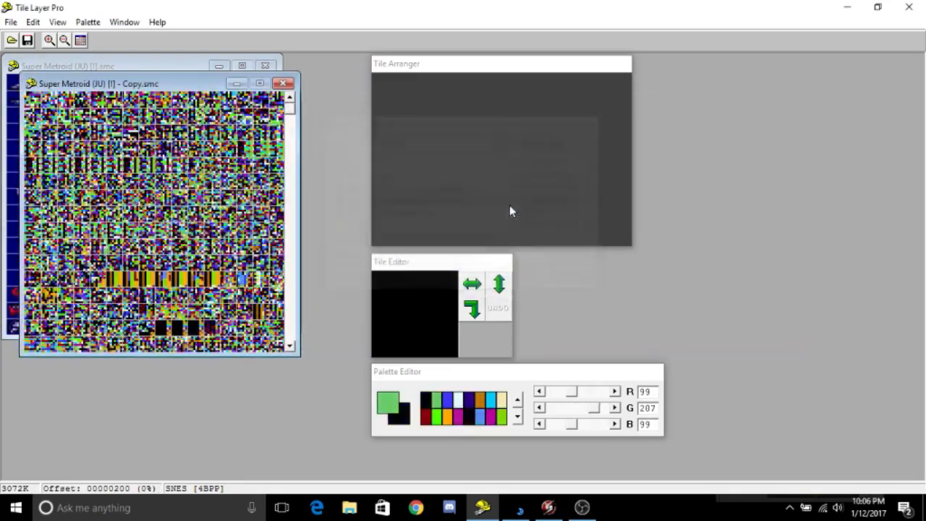
Move the ROM copy's window clear of the other editors and blank out the fifth Waver frame with empty tiles in the original ROM.
{"action": "left_click_drag", "start_coordinate": [183, 89], "coordinate": [781, 125]}
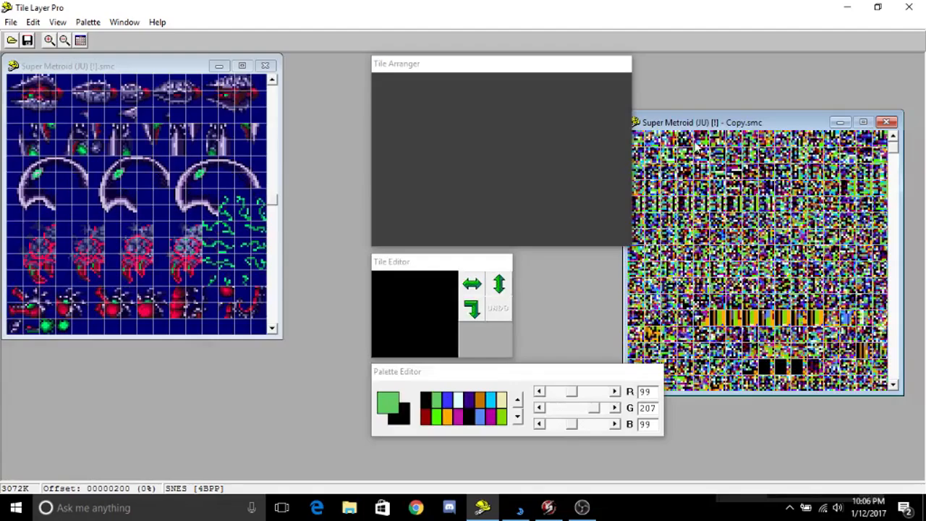
{"action": "left_click", "coordinate": [257, 117]}
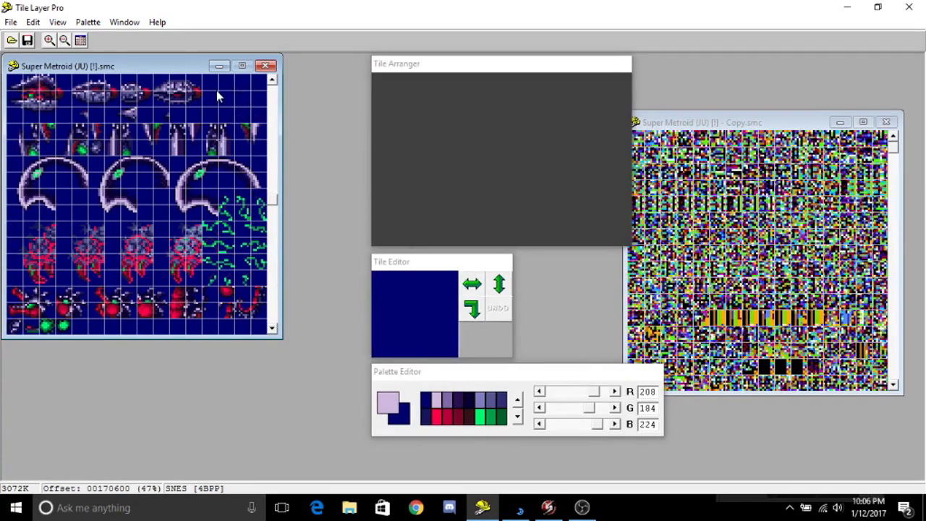
{"action": "double_click", "coordinate": [428, 409]}
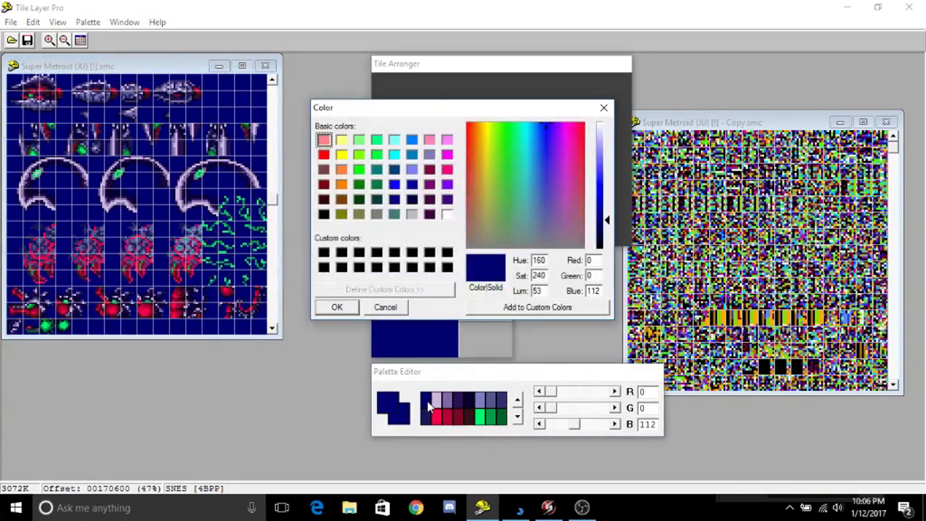
{"action": "left_click", "coordinate": [401, 307]}
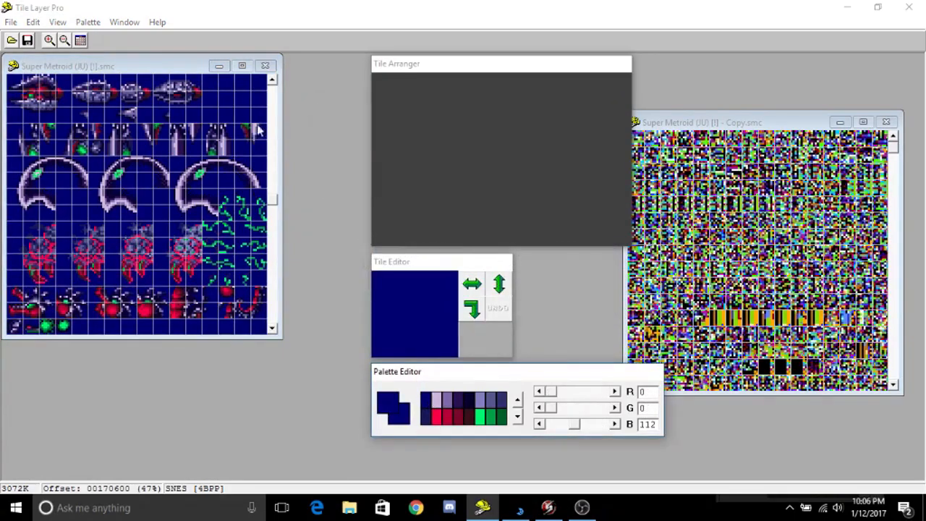
Draw a dark maroon vertical eye four pixels tall in a blank tile of the cleared fifth frame and mirror it horizontally for the second eye.
{"action": "left_click", "coordinate": [227, 98]}
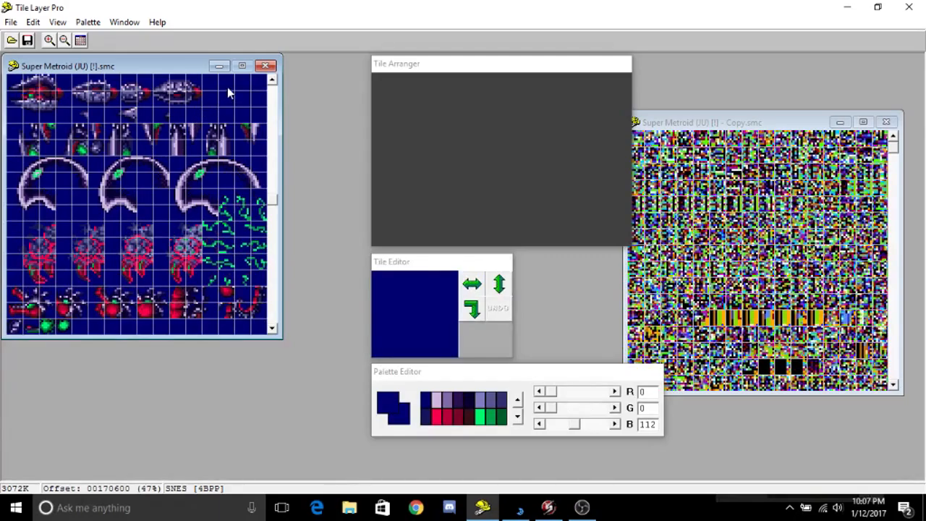
{"action": "left_click", "coordinate": [471, 419]}
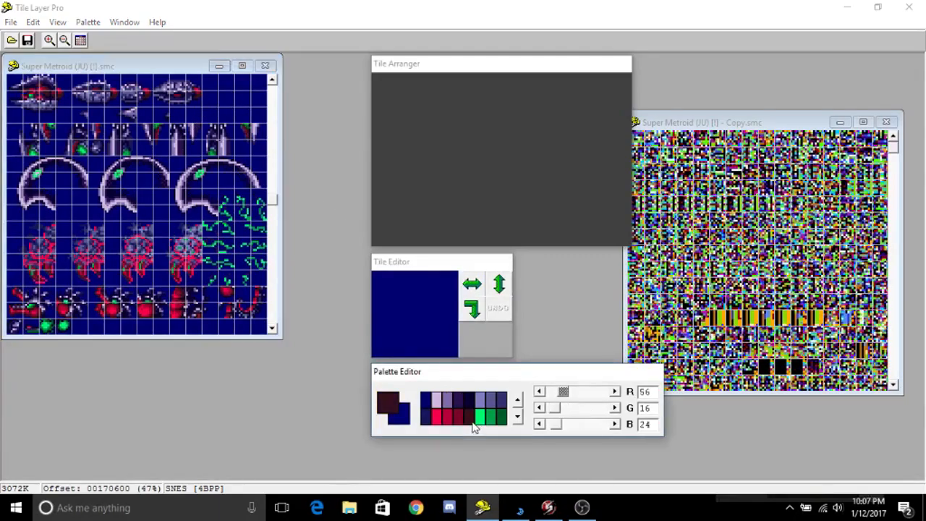
{"action": "left_click", "coordinate": [419, 306]}
{"action": "left_click_drag", "start_coordinate": [419, 304], "coordinate": [419, 344]}
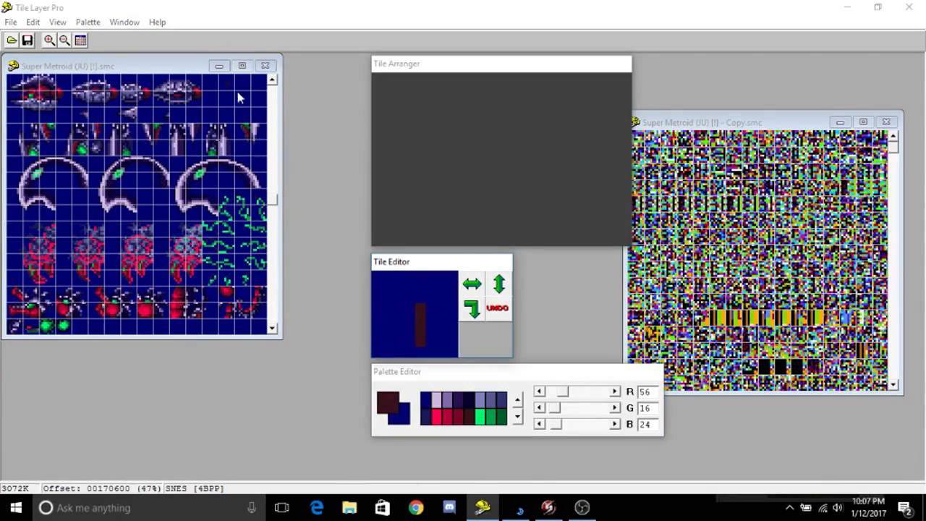
{"action": "left_click", "coordinate": [473, 285]}
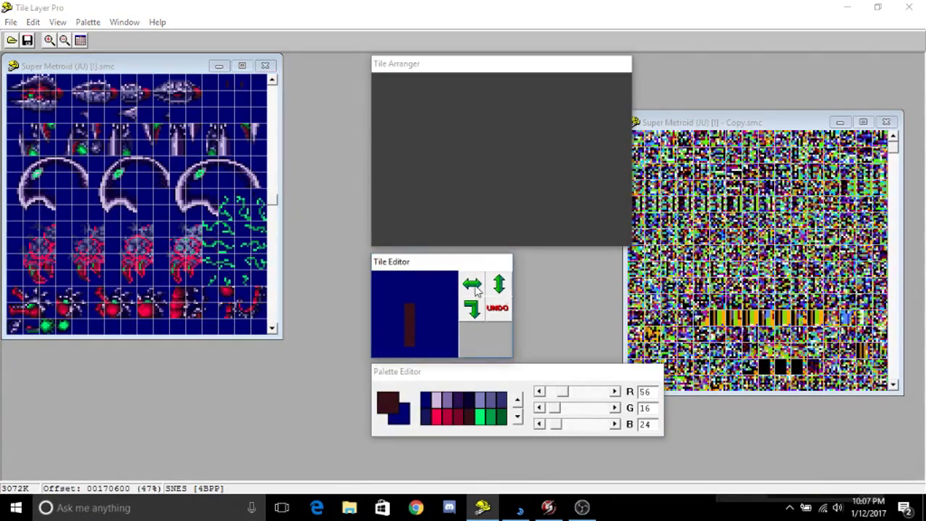
Draw half of a stepped maroon smile in the tile below the left eye and flip it horizontally for the other half.
{"action": "left_click", "coordinate": [231, 102]}
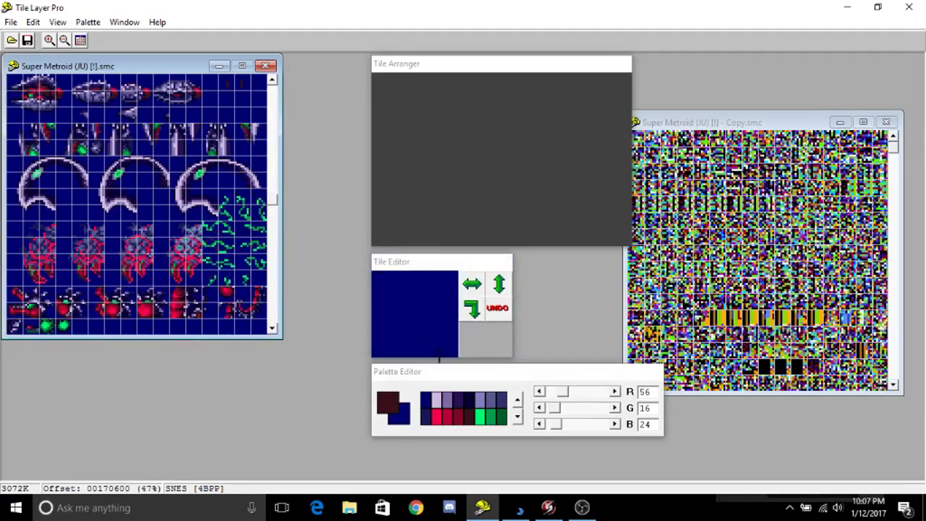
{"action": "left_click_drag", "start_coordinate": [402, 305], "coordinate": [409, 308]}
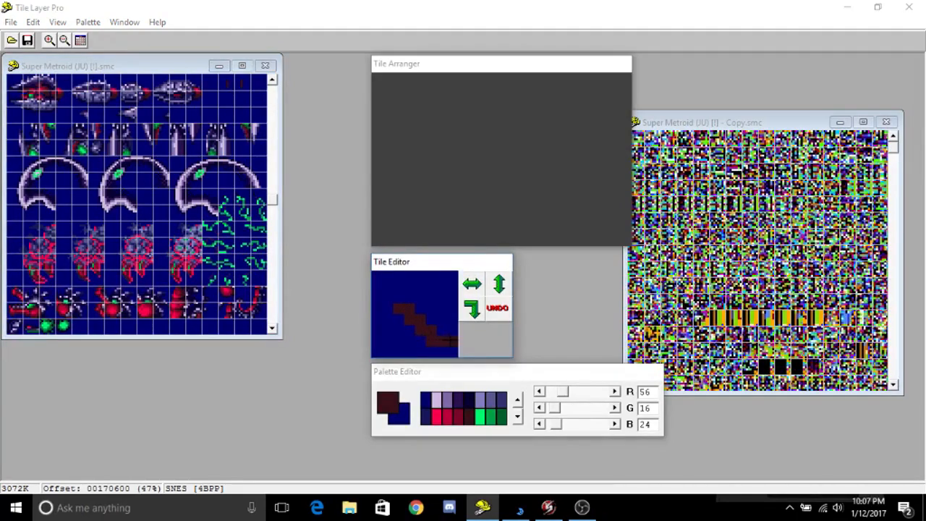
{"action": "left_click", "coordinate": [230, 106]}
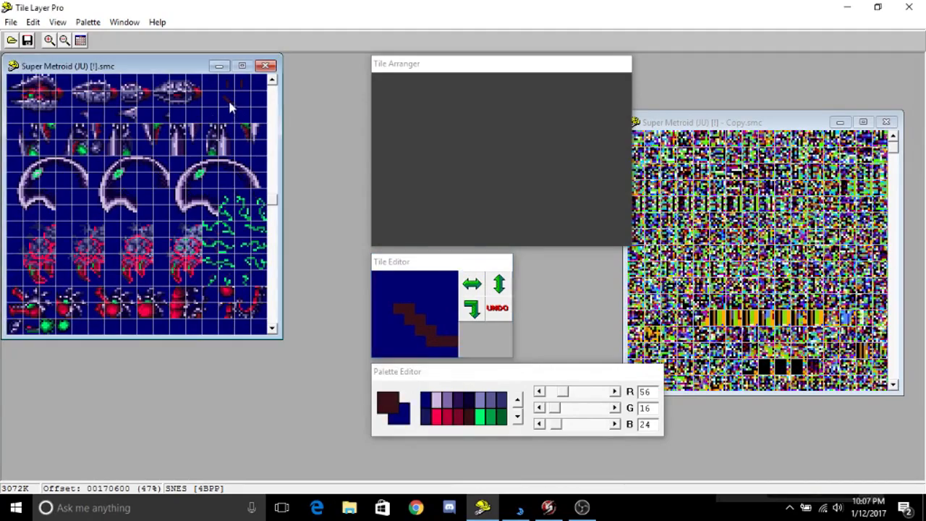
{"action": "left_click", "coordinate": [471, 283]}
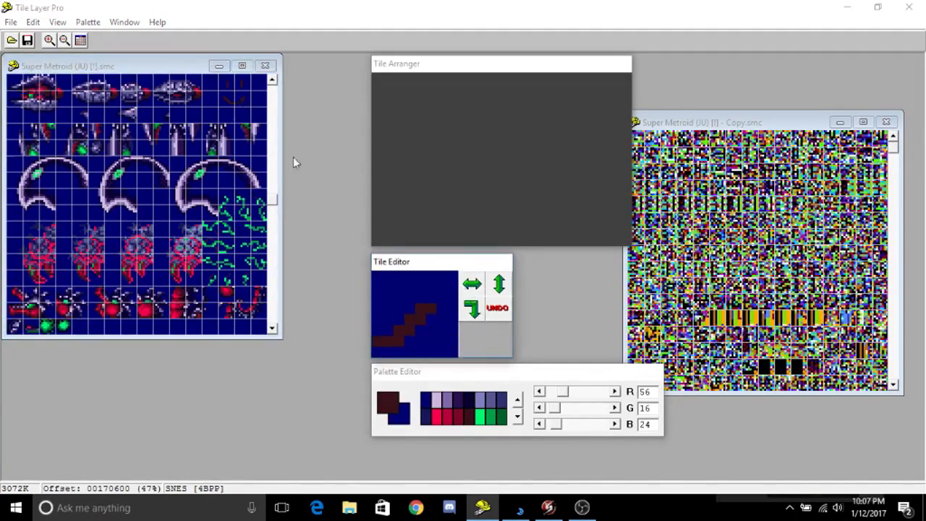
Copy the eye tiles to the other four Waver frames and blank out their remaining original tiles.
{"action": "left_click", "coordinate": [229, 82]}
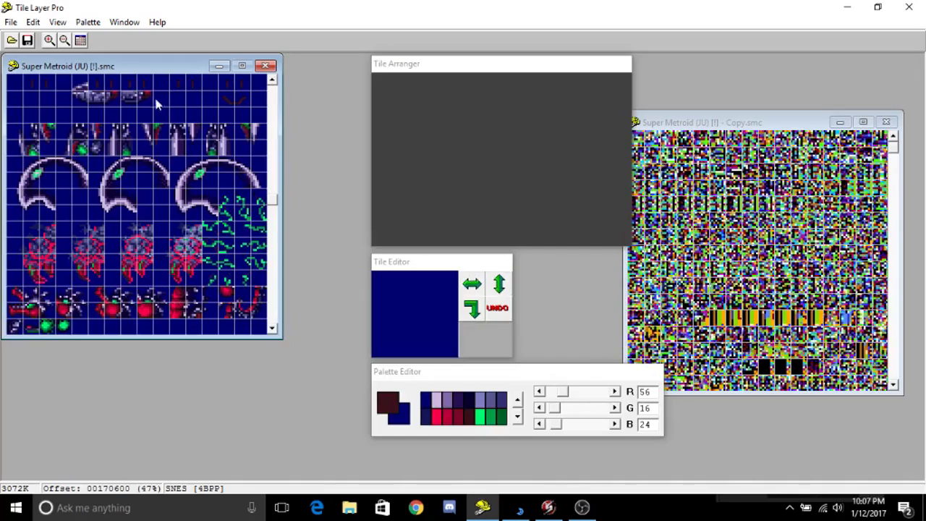
{"action": "left_click_drag", "start_coordinate": [125, 100], "coordinate": [98, 100]}
{"action": "left_click_drag", "start_coordinate": [96, 99], "coordinate": [78, 98]}
{"action": "left_click_drag", "start_coordinate": [80, 98], "coordinate": [81, 88]}
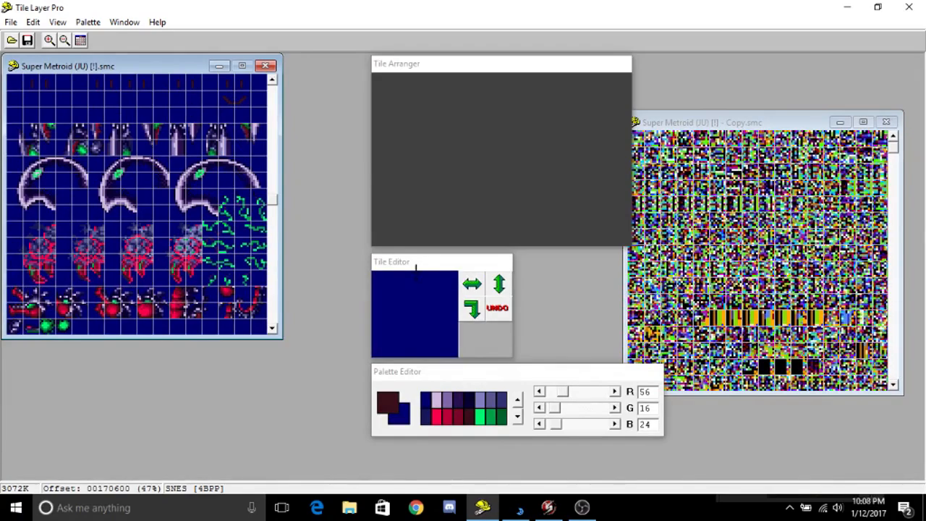
Draw half of a shallow, nearly straight maroon mouth below the fourth face's left eye and flip it horizontally for the other half.
{"action": "left_click", "coordinate": [377, 318]}
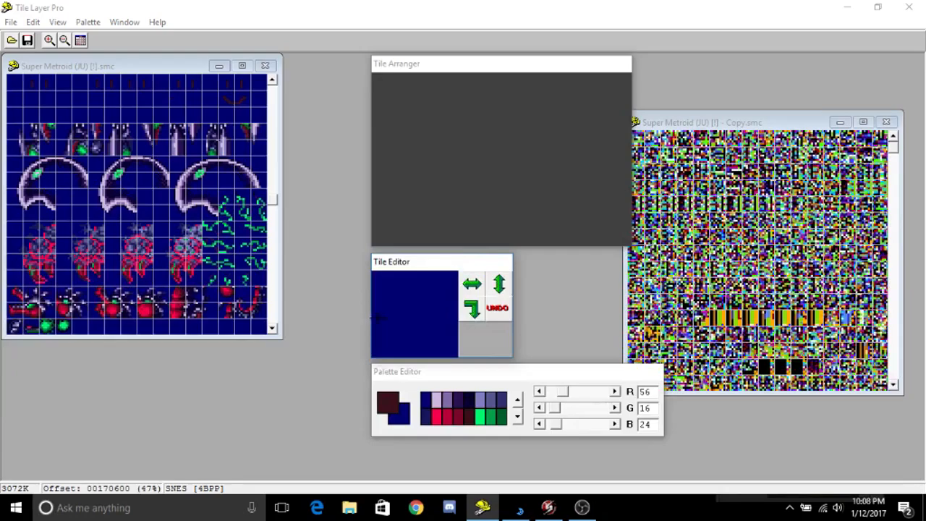
{"action": "left_click", "coordinate": [244, 128]}
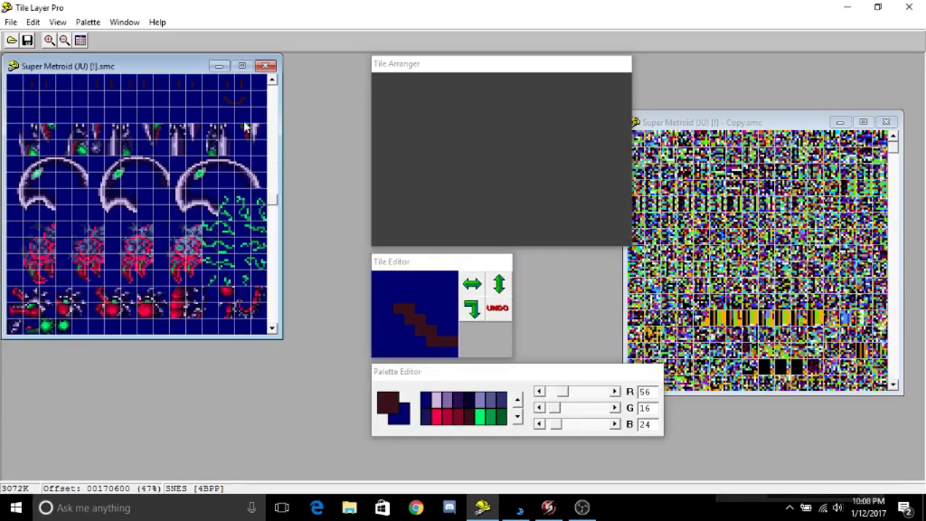
{"action": "left_click", "coordinate": [399, 288]}
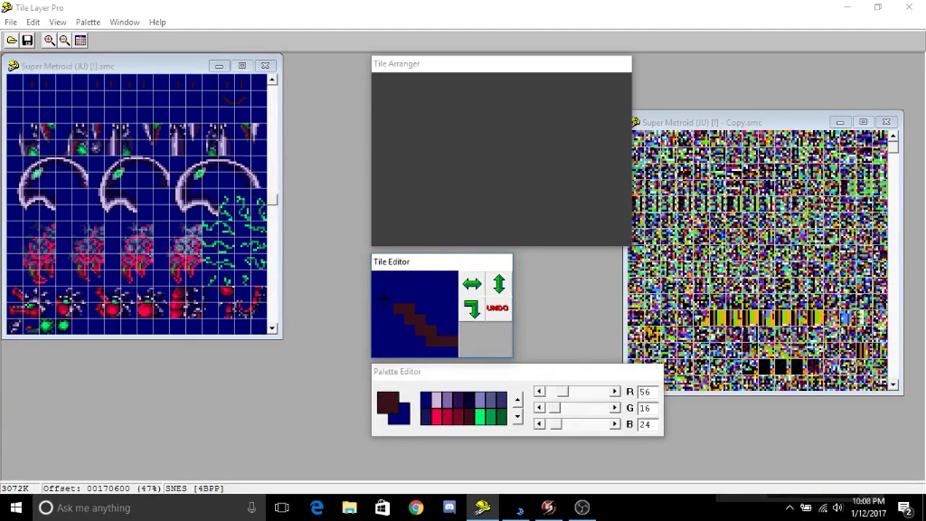
{"action": "left_click", "coordinate": [184, 106]}
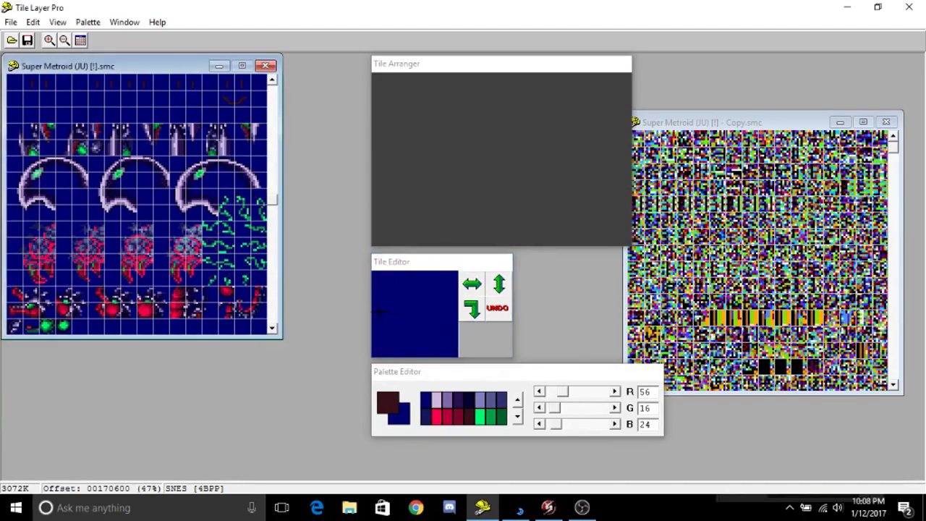
{"action": "left_click", "coordinate": [377, 309]}
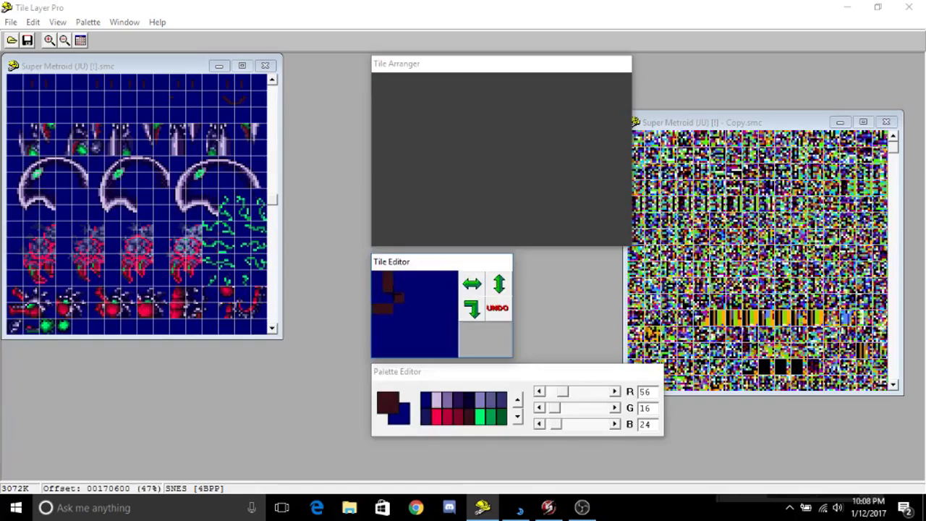
{"action": "right_click", "coordinate": [387, 298]}
{"action": "right_click", "coordinate": [387, 307]}
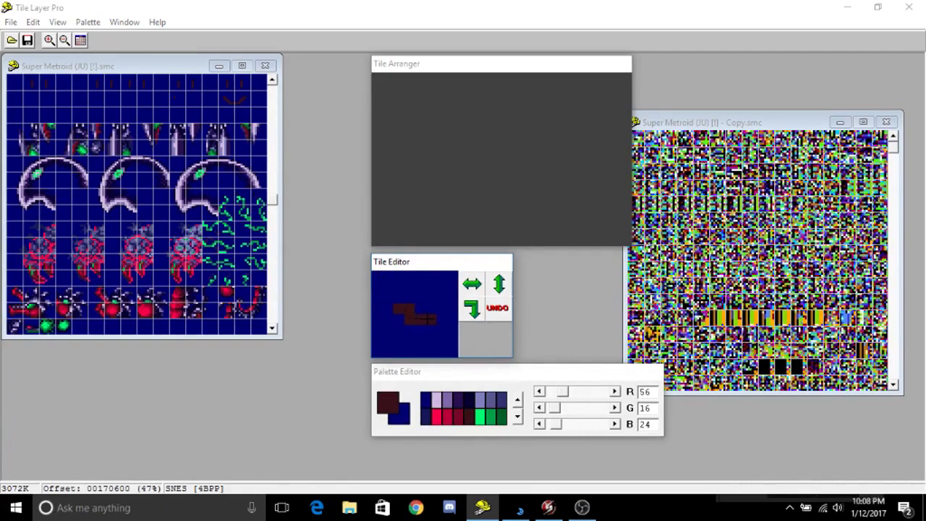
{"action": "left_click", "coordinate": [182, 103]}
{"action": "left_click", "coordinate": [471, 283]}
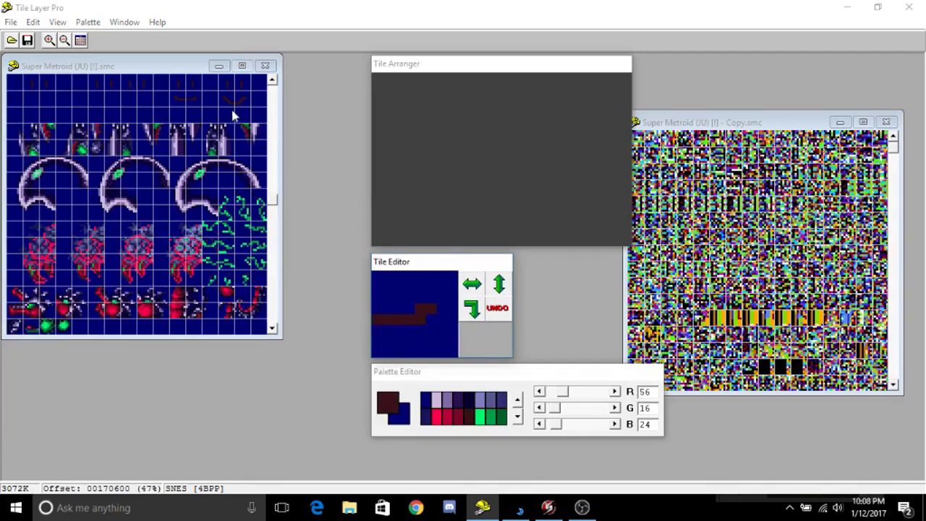
Copy the fourth face's mouth to the third face, redraw its left half as a frown and mirror it horizontally for the right half.
{"action": "left_click", "coordinate": [181, 107]}
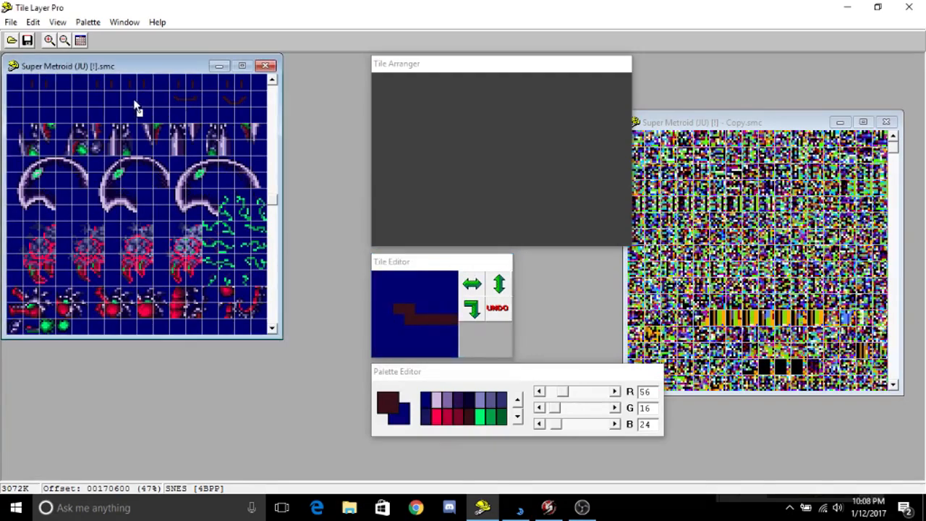
{"action": "left_click", "coordinate": [176, 107]}
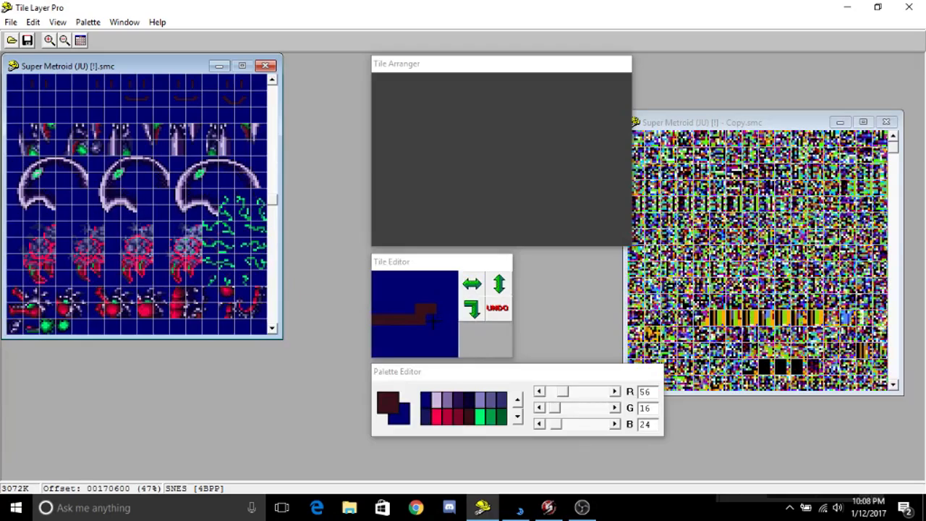
{"action": "left_click_drag", "start_coordinate": [427, 319], "coordinate": [379, 318]}
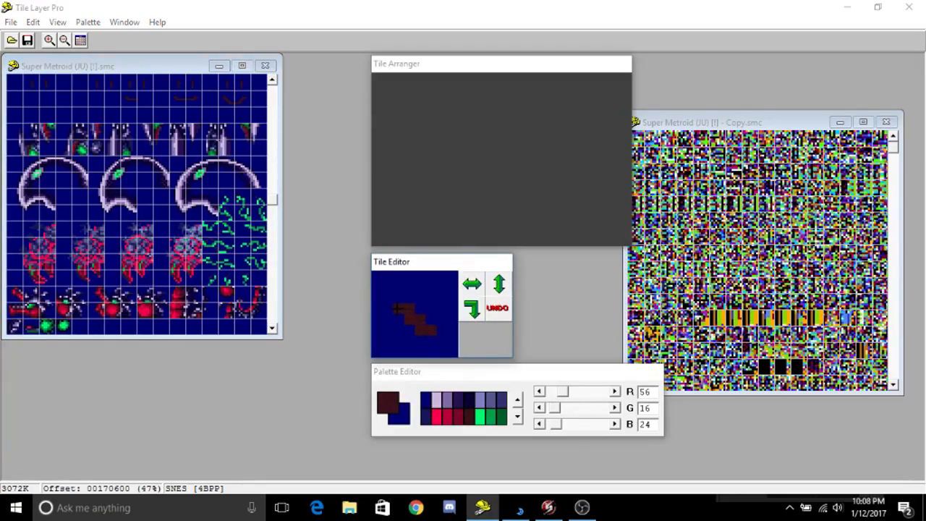
{"action": "left_click", "coordinate": [142, 104]}
{"action": "left_click", "coordinate": [472, 285]}
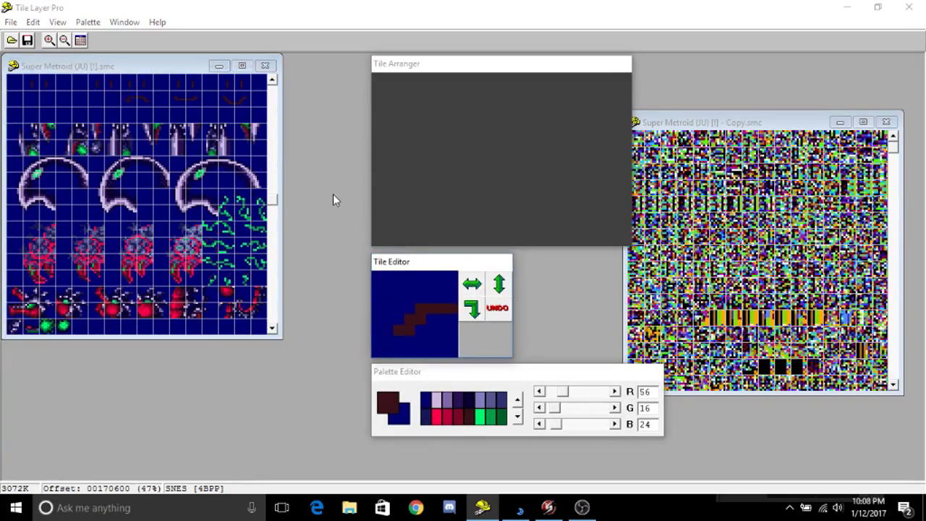
Copy the fourth face's shallow mouth to the second face and the fifth face's smile to the first face.
{"action": "left_click", "coordinate": [182, 107]}
{"action": "left_click", "coordinate": [196, 107]}
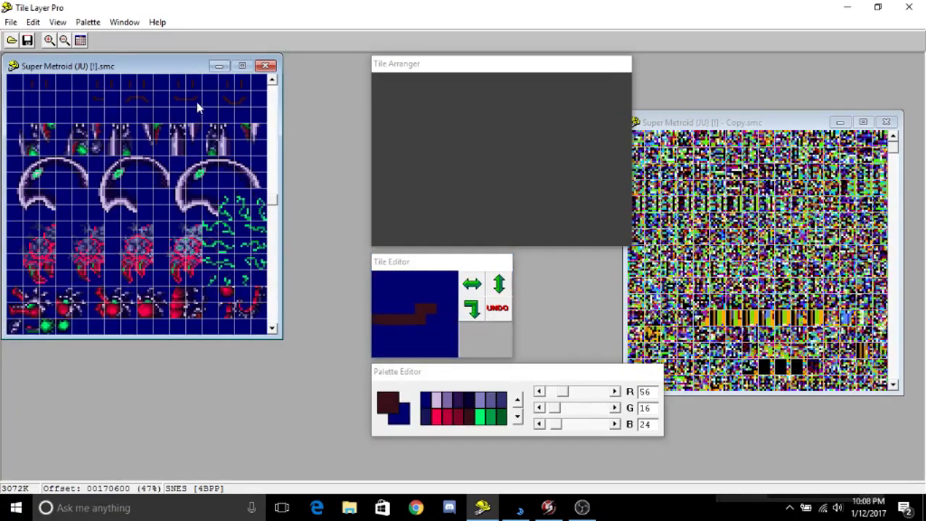
{"action": "left_click", "coordinate": [227, 97]}
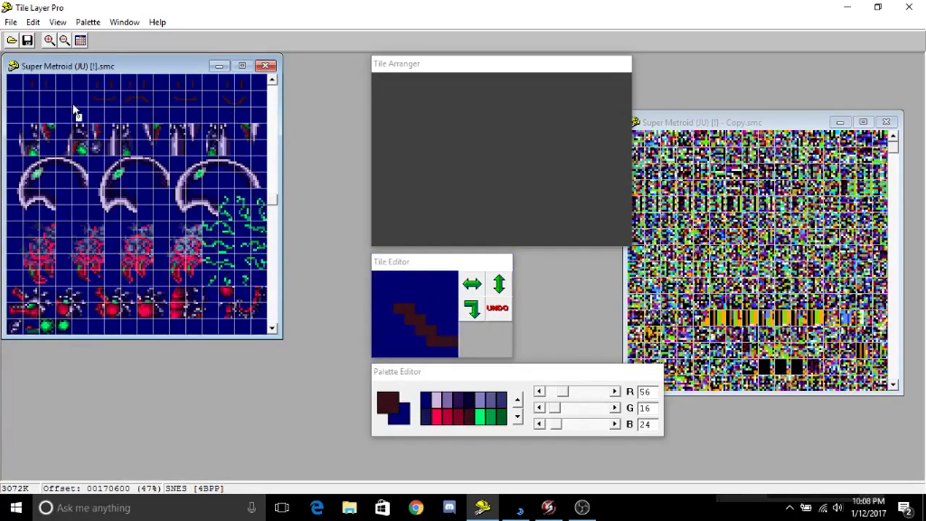
{"action": "left_click", "coordinate": [241, 97]}
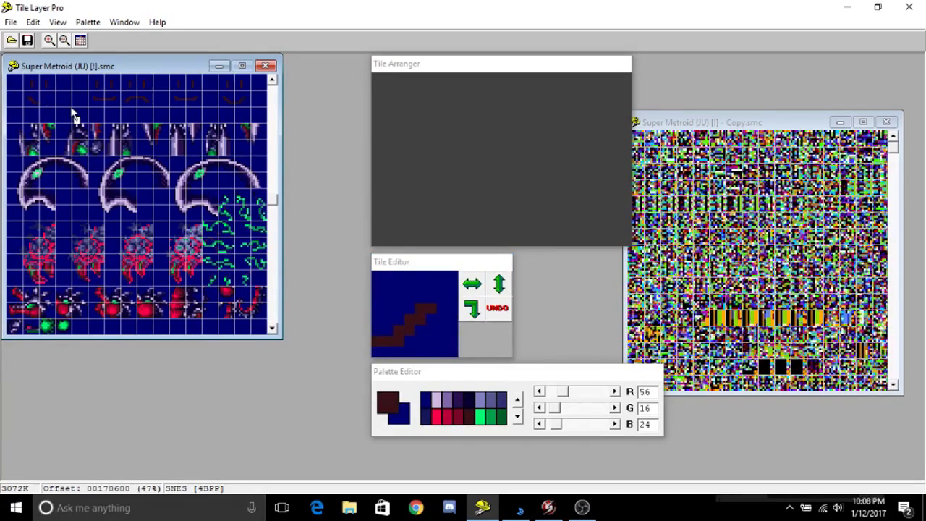
Save the edited ROM, switch to SMILE RF to check the Waver's enemy graphics, and close the Enemy Editor.
{"action": "left_click", "coordinate": [12, 22]}
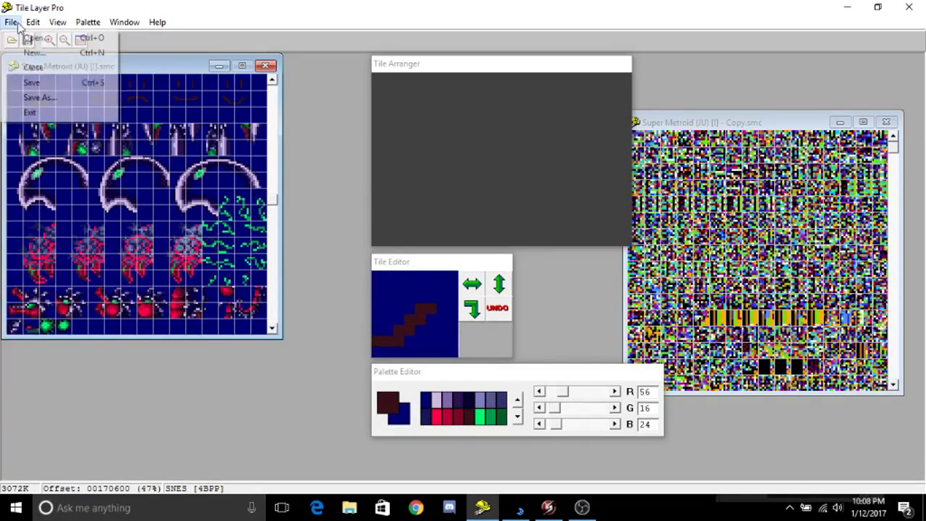
{"action": "left_click", "coordinate": [45, 82]}
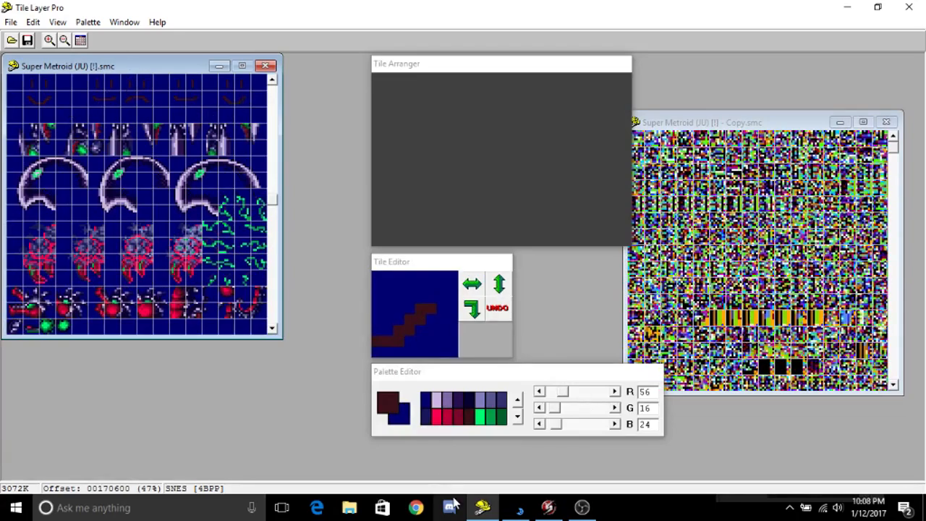
{"action": "left_click", "coordinate": [547, 512]}
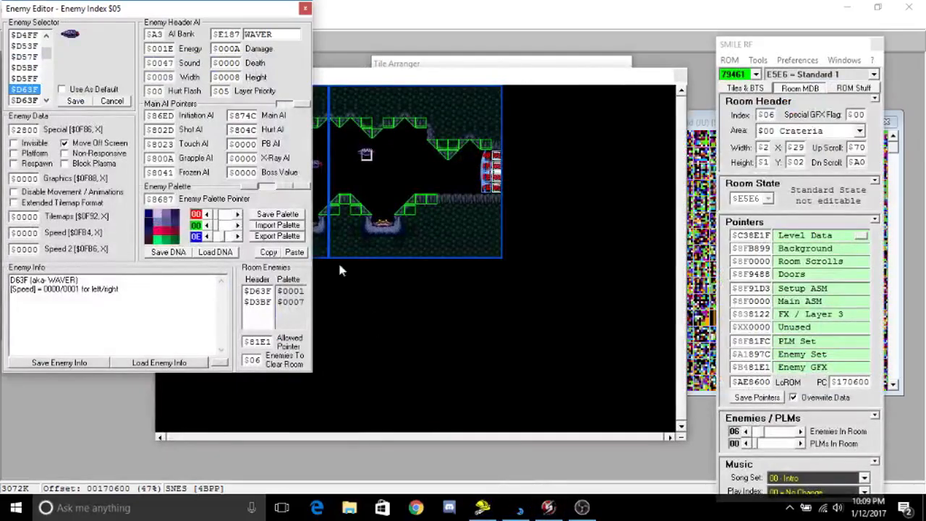
{"action": "left_click", "coordinate": [249, 186]}
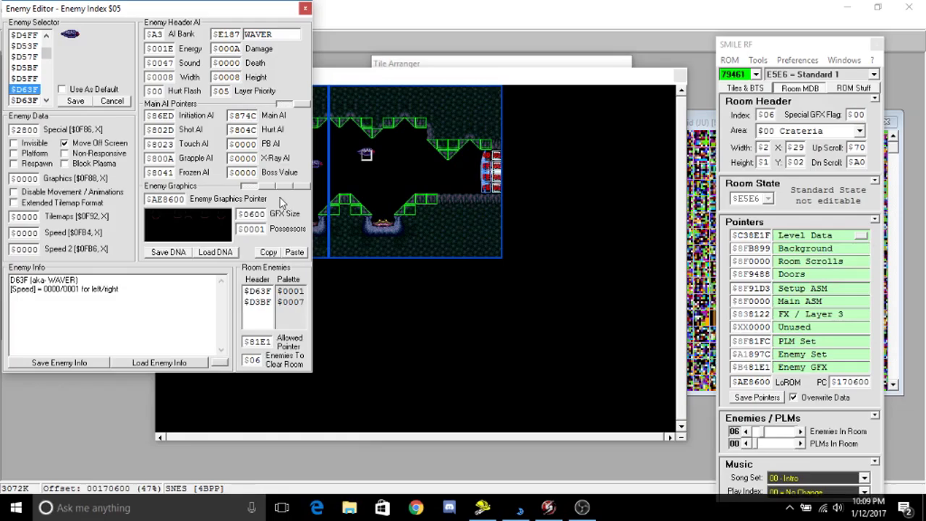
{"action": "left_click", "coordinate": [266, 187]}
{"action": "left_click", "coordinate": [253, 187]}
{"action": "left_click", "coordinate": [305, 9]}
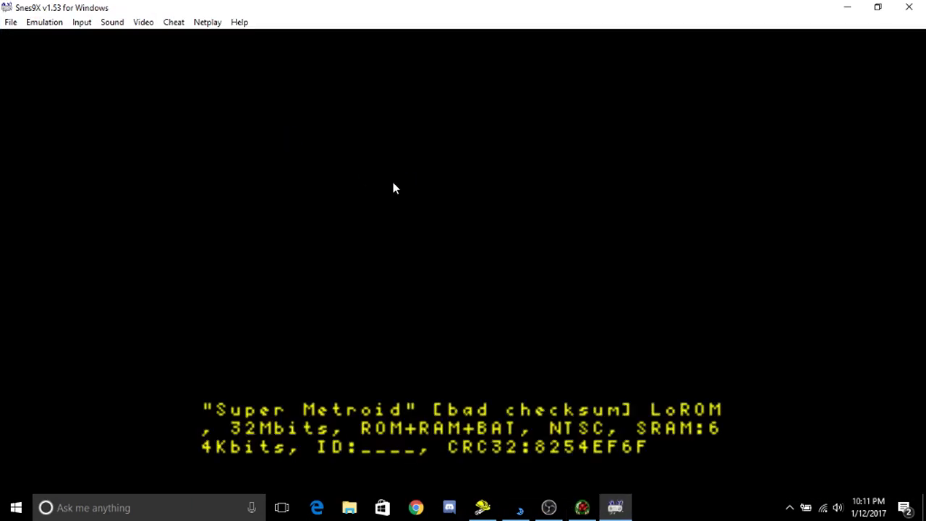
Test the room with the edited Wavers in the Snes9X emulator and close the emulator.
{"action": "key", "text": "Tab"}
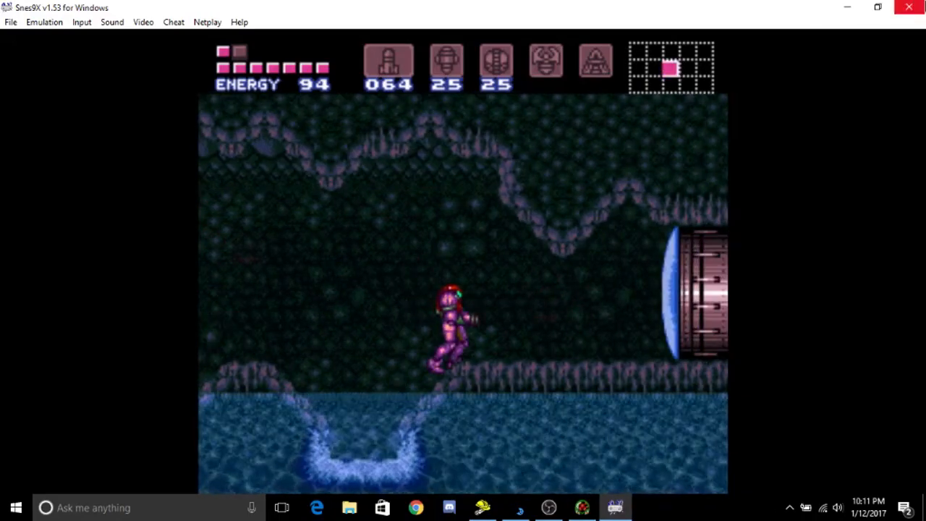
{"action": "left_click", "coordinate": [909, 7]}
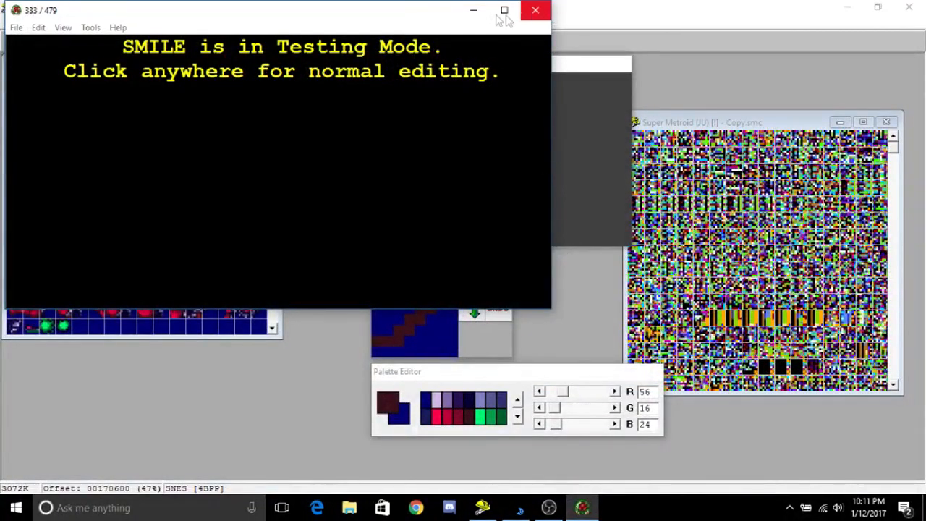
Close SMILE RF and relaunch SMILE RF.exe from the My Hack Utilities folder in File Explorer, then return to Tile Layer Pro.
{"action": "left_click", "coordinate": [539, 11]}
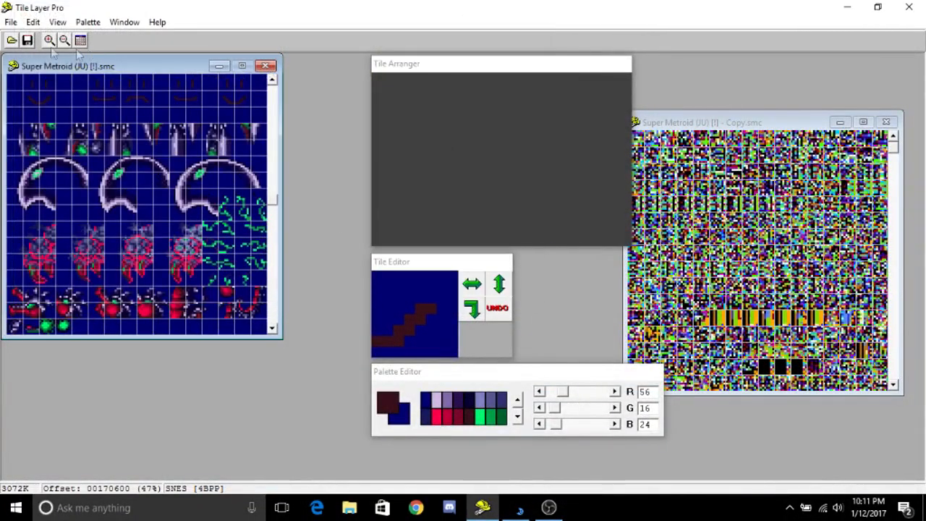
{"action": "left_click", "coordinate": [11, 21]}
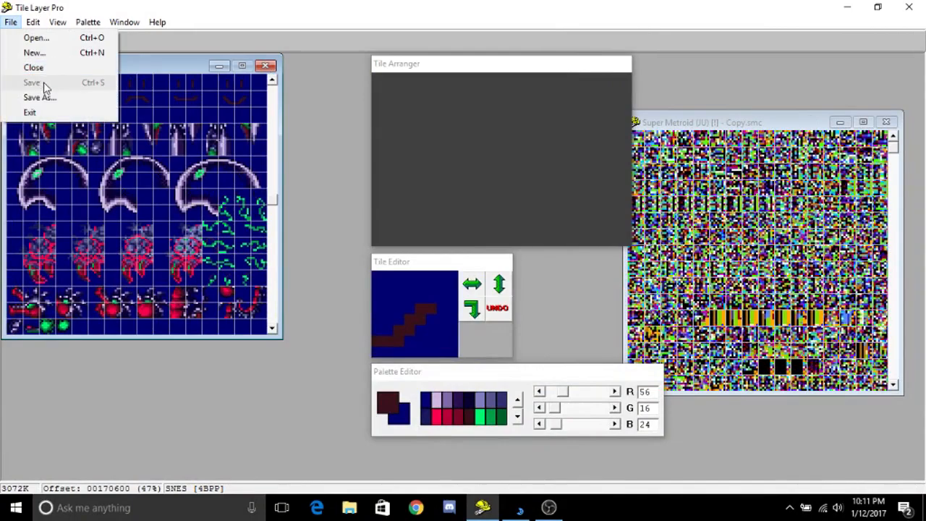
{"action": "left_click", "coordinate": [350, 507]}
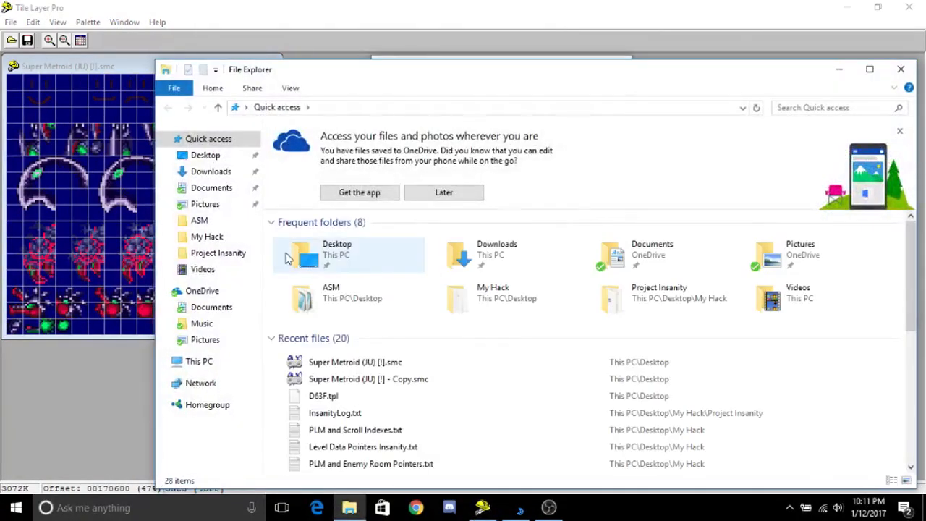
{"action": "left_click", "coordinate": [221, 254]}
{"action": "left_click", "coordinate": [224, 240]}
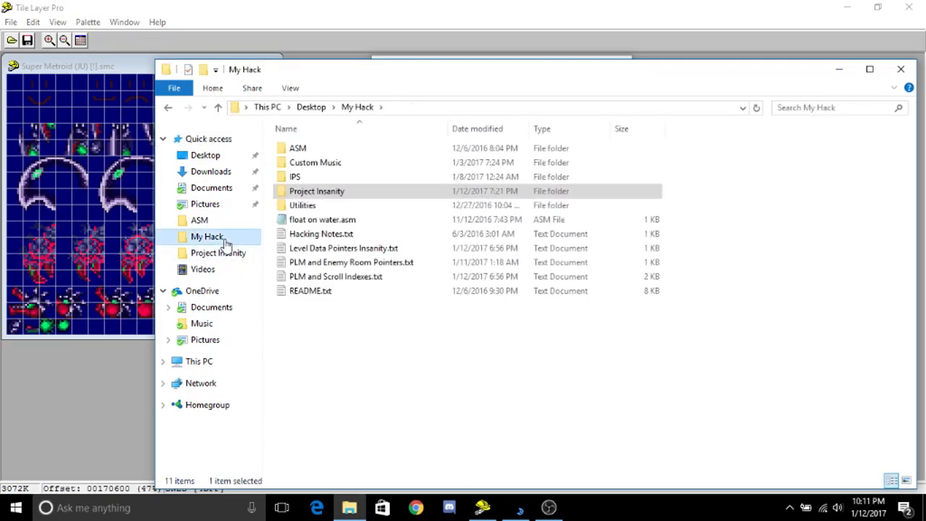
{"action": "double_click", "coordinate": [326, 207]}
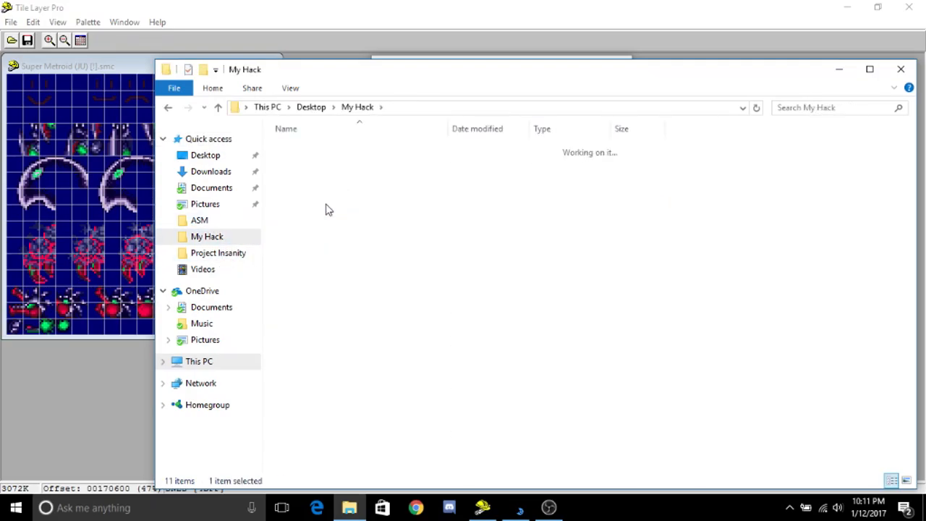
{"action": "double_click", "coordinate": [335, 223]}
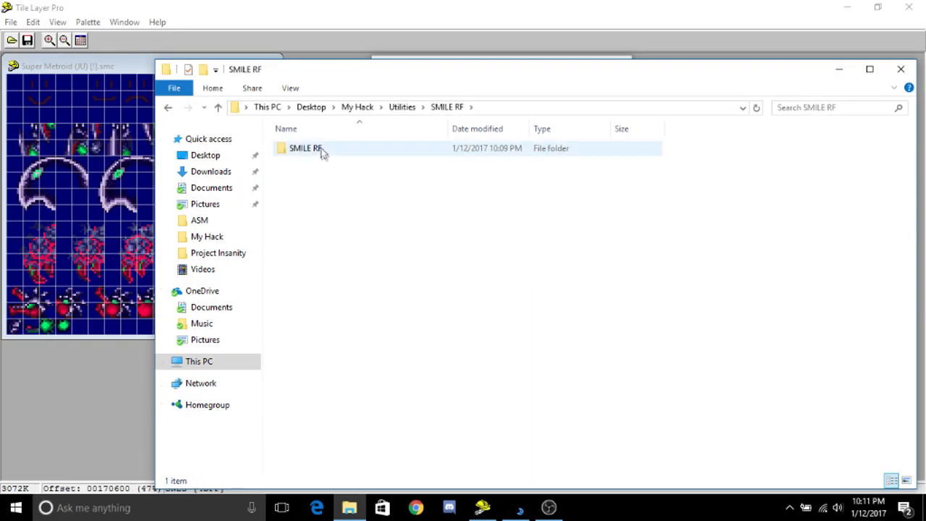
{"action": "double_click", "coordinate": [320, 149]}
{"action": "left_click", "coordinate": [334, 207]}
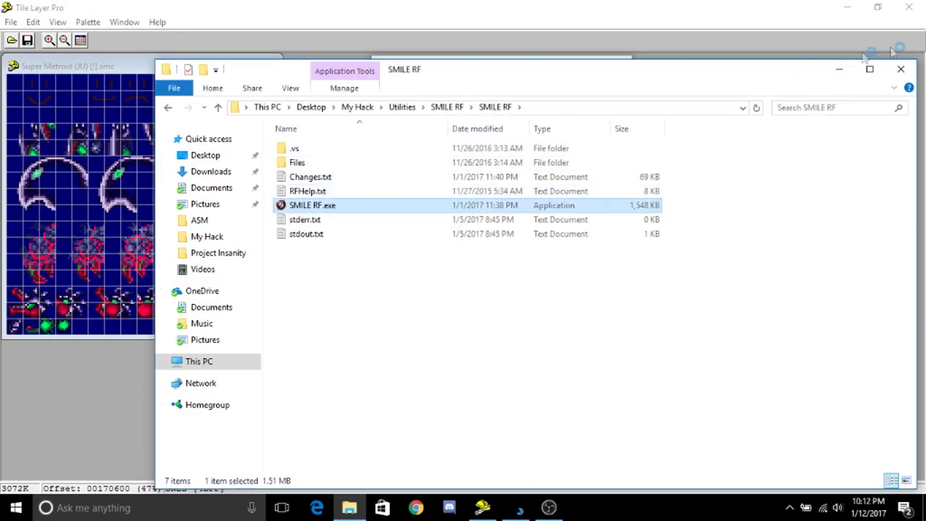
{"action": "left_click", "coordinate": [839, 68]}
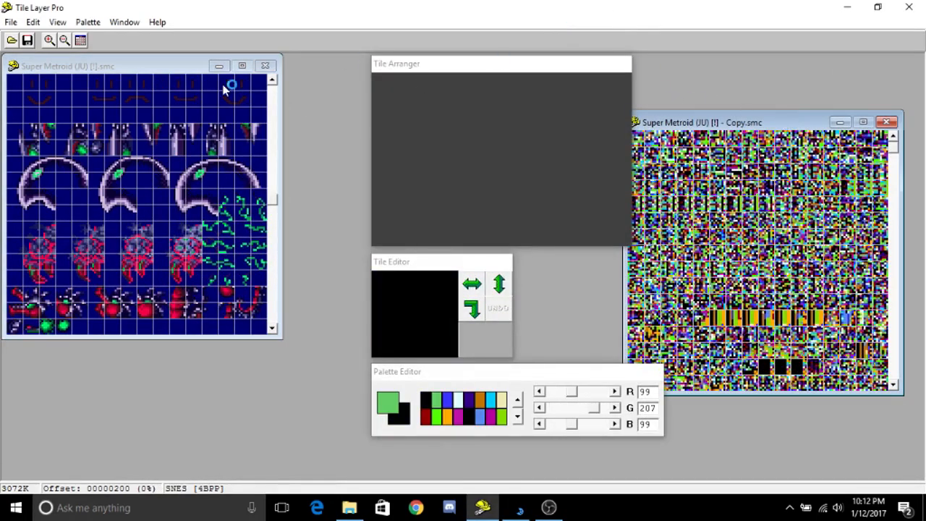
Bring the ROM copy to the previously visited offset and copy its original Waver tiles over the faces in the edited ROM.
{"action": "left_click", "coordinate": [33, 22]}
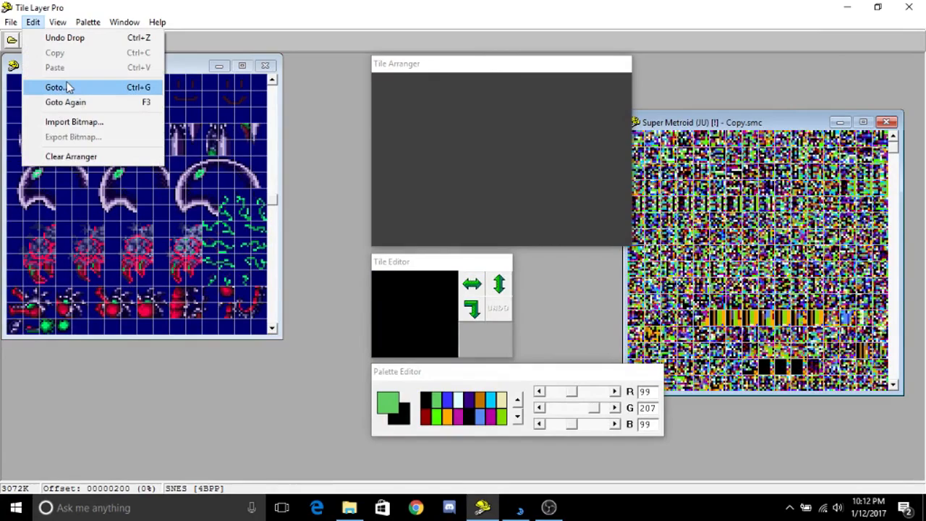
{"action": "left_click", "coordinate": [75, 103]}
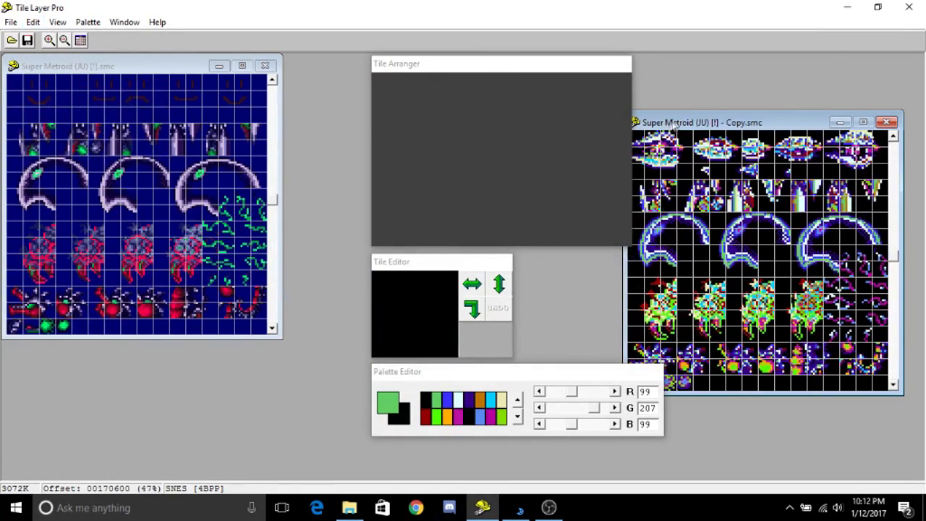
{"action": "left_click_drag", "start_coordinate": [672, 125], "coordinate": [889, 168]}
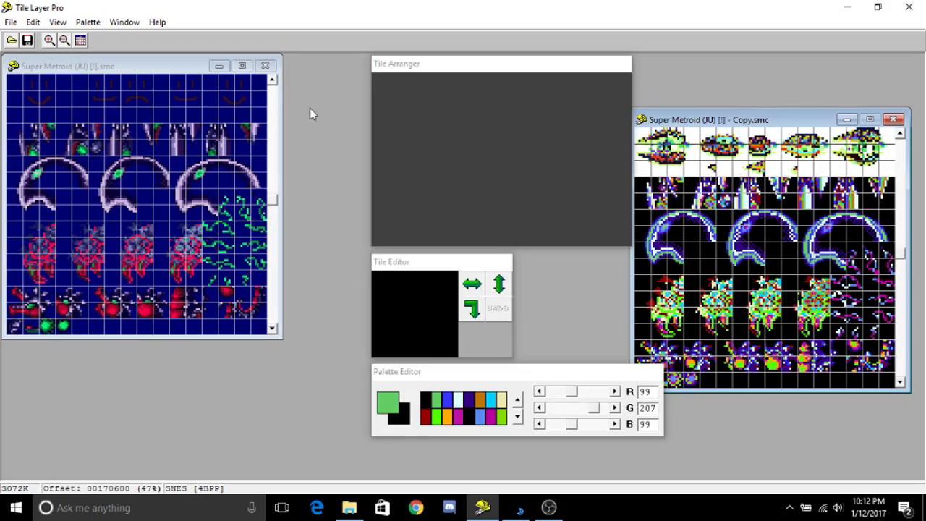
{"action": "left_click", "coordinate": [188, 81]}
{"action": "key", "text": "ctrl+v"}
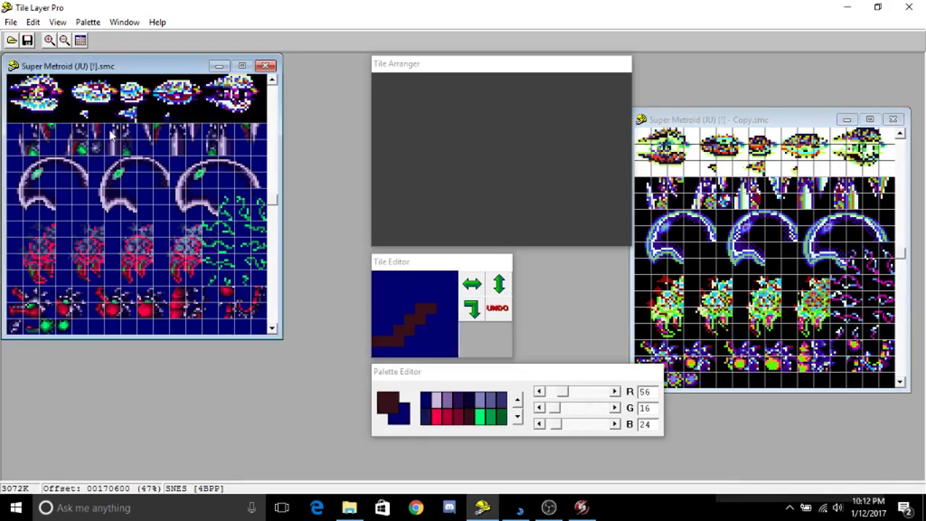
{"action": "left_click", "coordinate": [126, 175]}
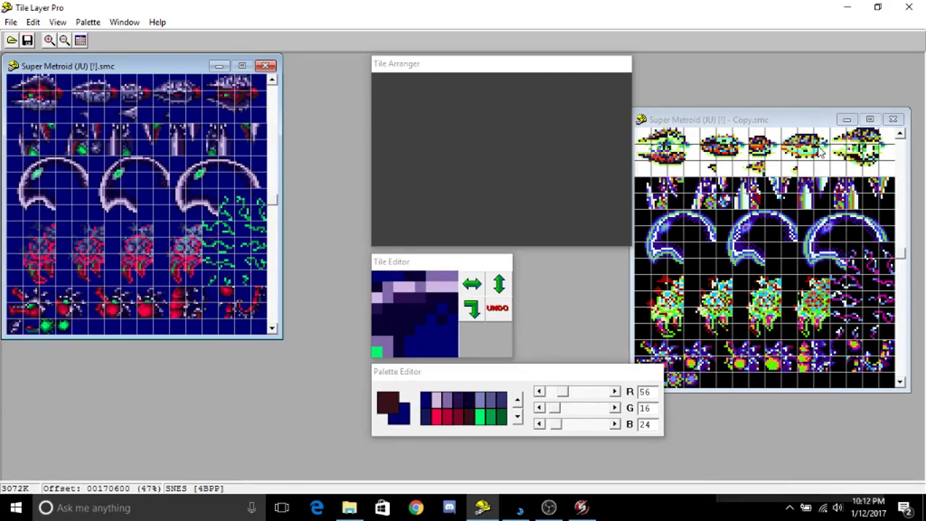
Browse the ROM copy's tiles before and after the Waver graphics for replacement sprites.
{"action": "left_click", "coordinate": [813, 239]}
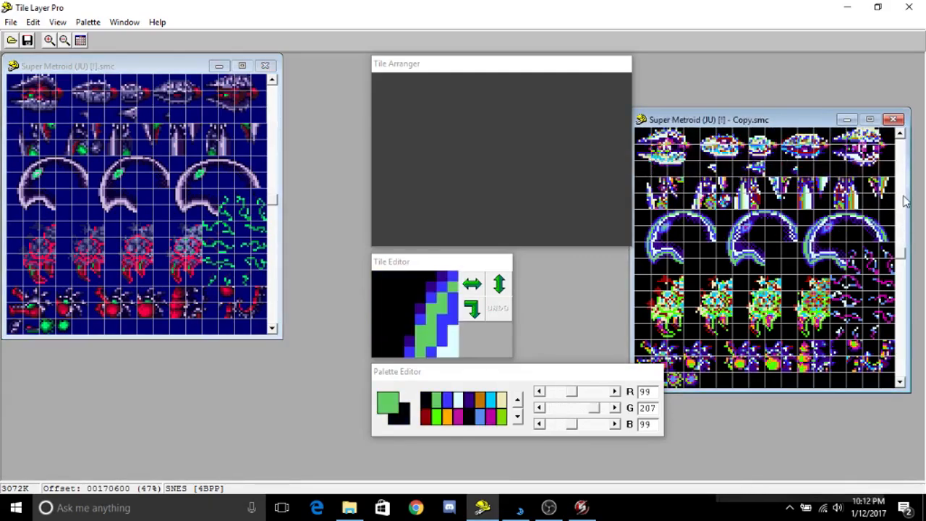
{"action": "scroll", "coordinate": [904, 202], "scroll_direction": "up", "scroll_amount": 4}
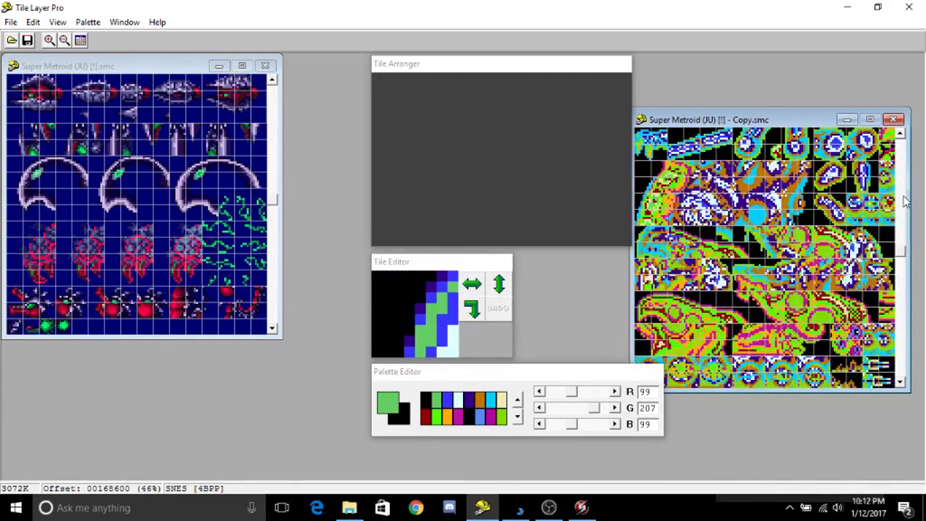
{"action": "scroll", "coordinate": [904, 202], "scroll_direction": "up", "scroll_amount": 2}
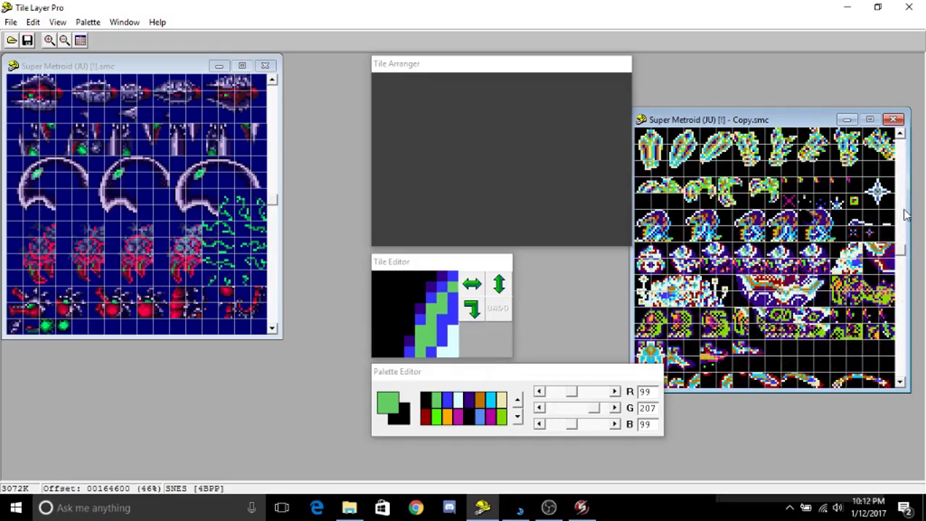
{"action": "scroll", "coordinate": [904, 213], "scroll_direction": "up", "scroll_amount": 2}
{"action": "scroll", "coordinate": [904, 213], "scroll_direction": "up", "scroll_amount": 5}
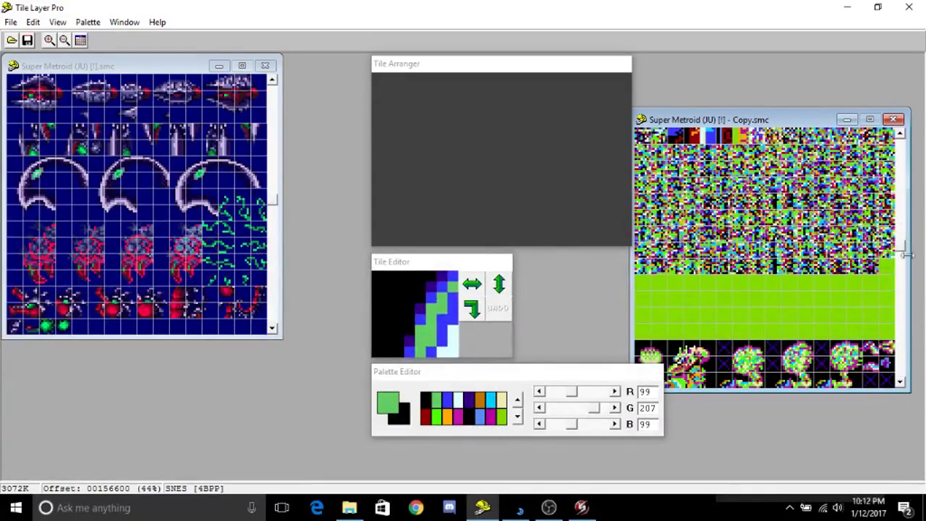
{"action": "left_click", "coordinate": [902, 207]}
{"action": "left_click", "coordinate": [903, 207]}
{"action": "left_click", "coordinate": [903, 205]}
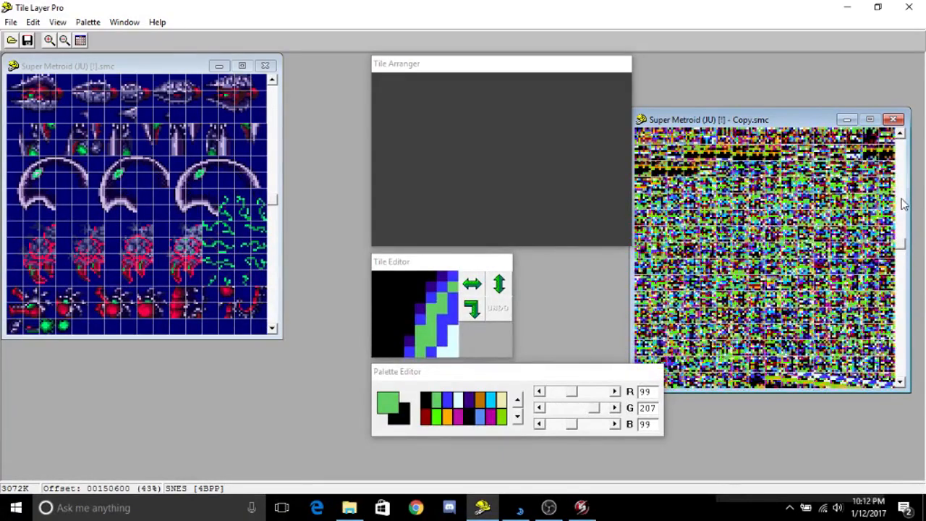
{"action": "scroll", "coordinate": [901, 295], "scroll_direction": "down", "scroll_amount": 9}
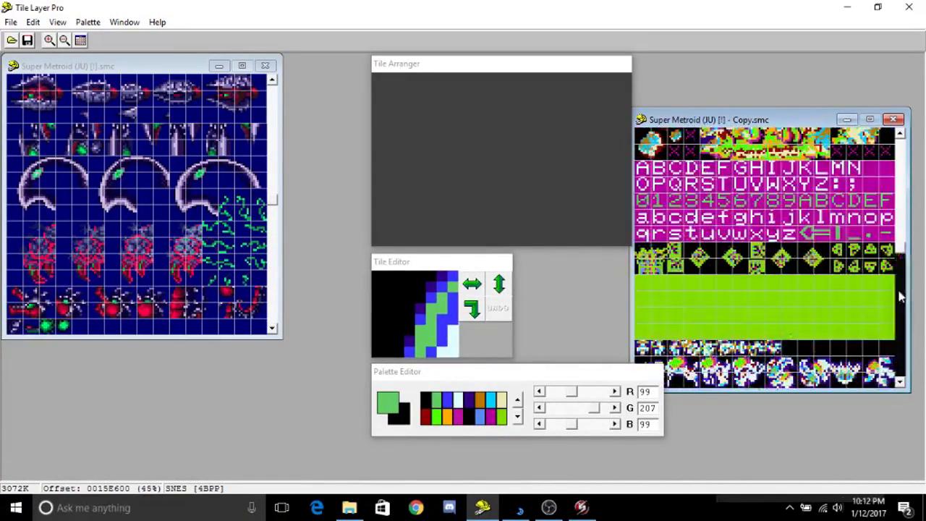
{"action": "scroll", "coordinate": [901, 295], "scroll_direction": "down", "scroll_amount": 6}
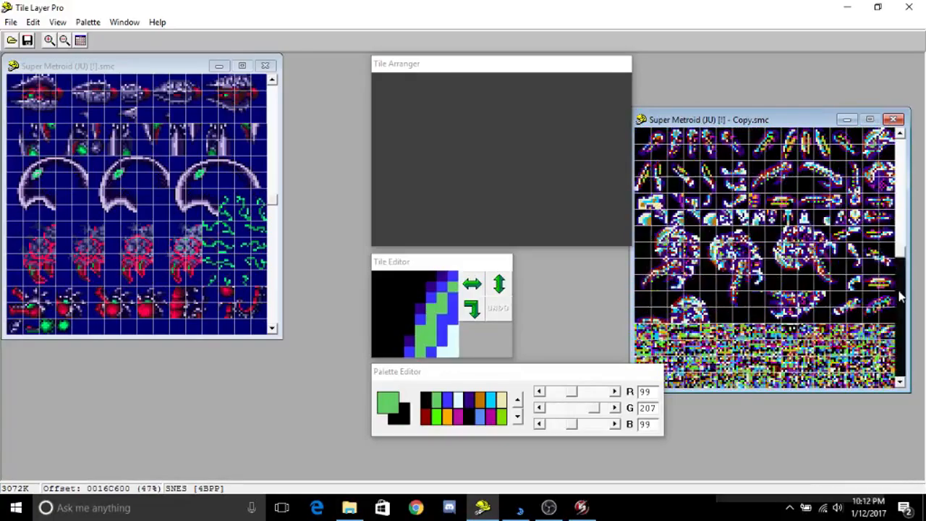
{"action": "scroll", "coordinate": [901, 295], "scroll_direction": "down", "scroll_amount": 5}
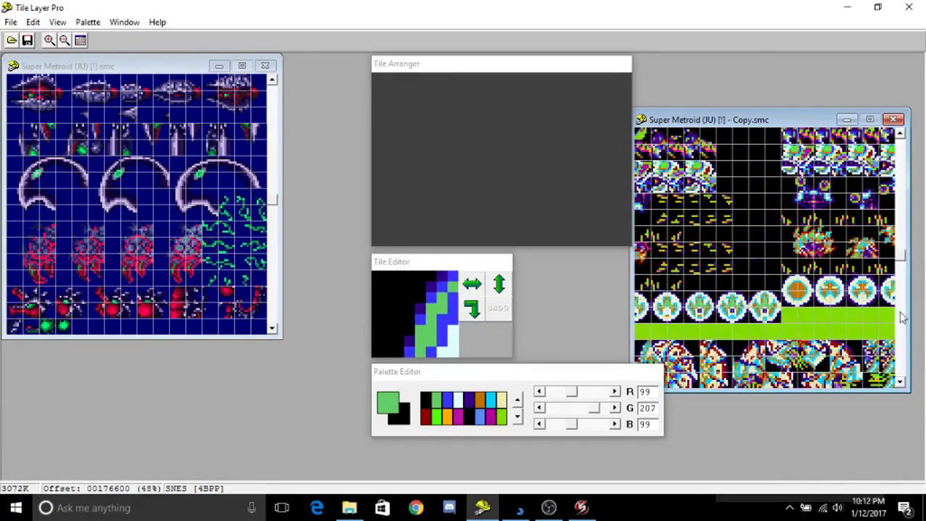
{"action": "scroll", "coordinate": [901, 317], "scroll_direction": "down", "scroll_amount": 5}
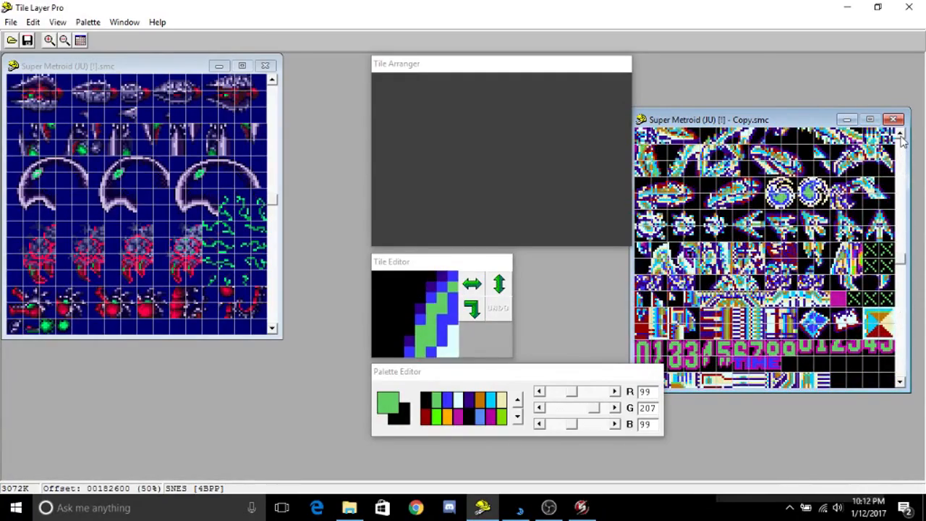
{"action": "scroll", "coordinate": [901, 141], "scroll_direction": "up", "scroll_amount": 5}
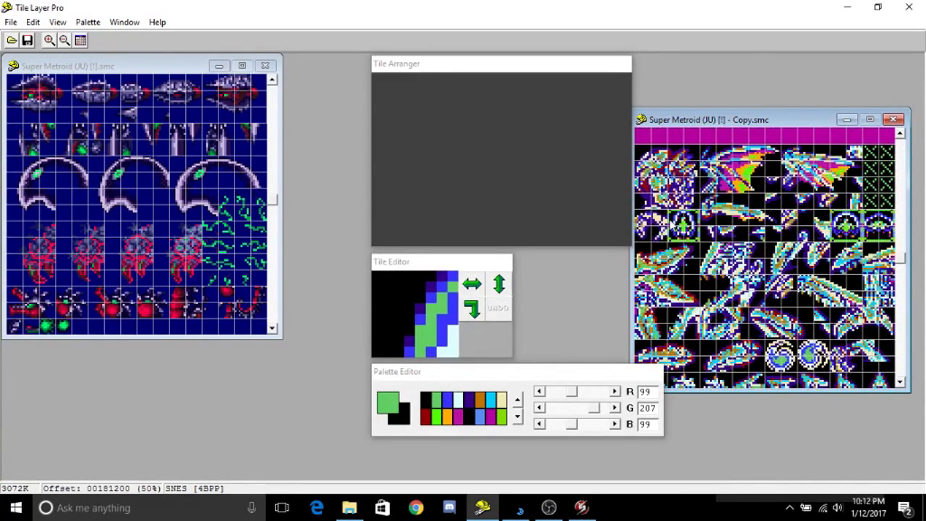
Copy the 2x2-tile green-framed arrow block from the ROM copy onto the first Waver sprite in the edited ROM.
{"action": "left_click", "coordinate": [683, 224]}
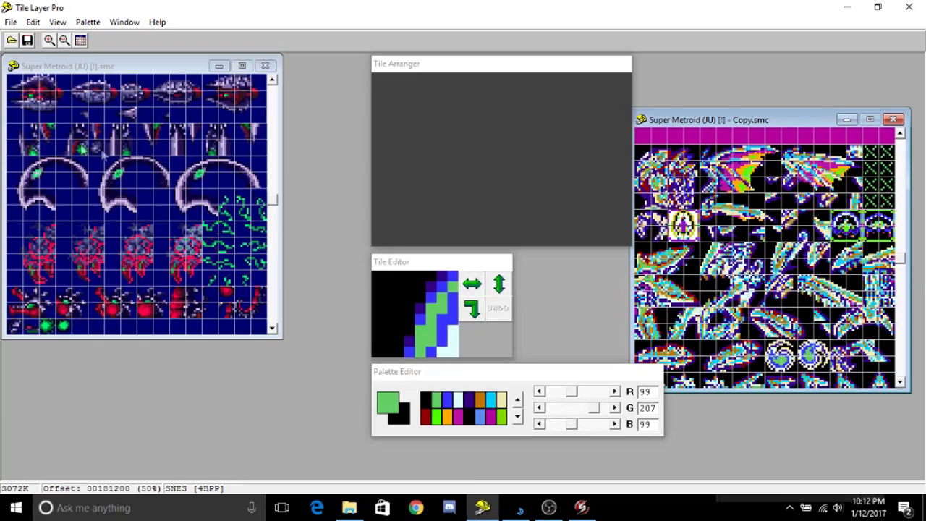
{"action": "left_click", "coordinate": [40, 101]}
{"action": "key", "text": "ctrl+v"}
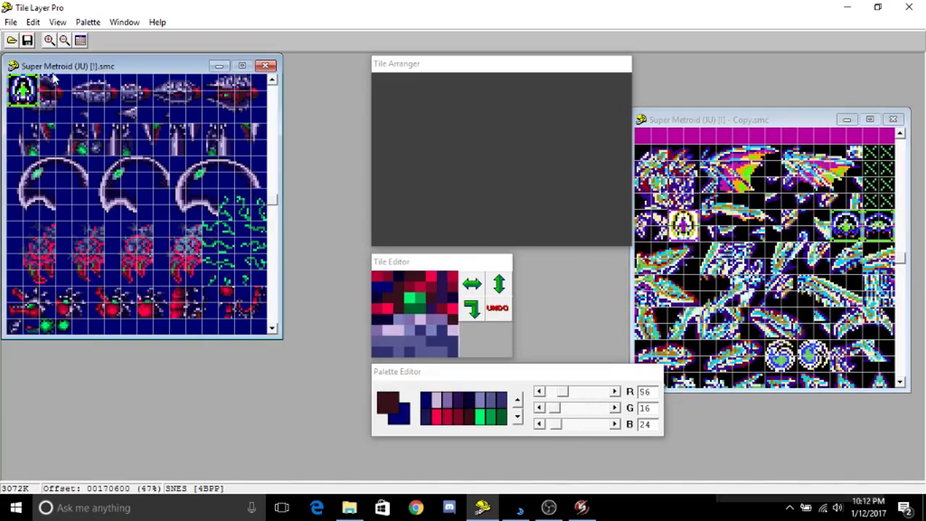
{"action": "key", "text": "ctrl+z"}
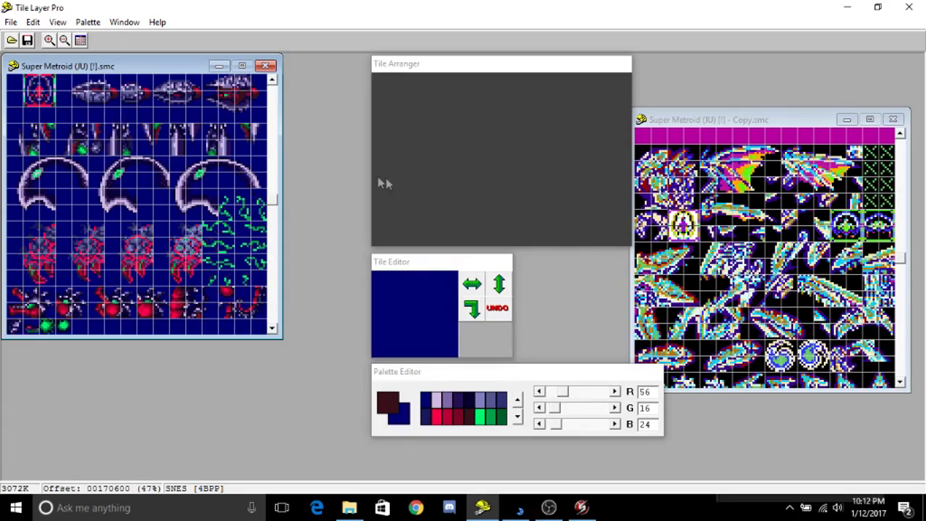
Copy the first of the two adjacent green-framed round blocks from the ROM copy onto the second Waver sprite.
{"action": "left_click", "coordinate": [842, 226]}
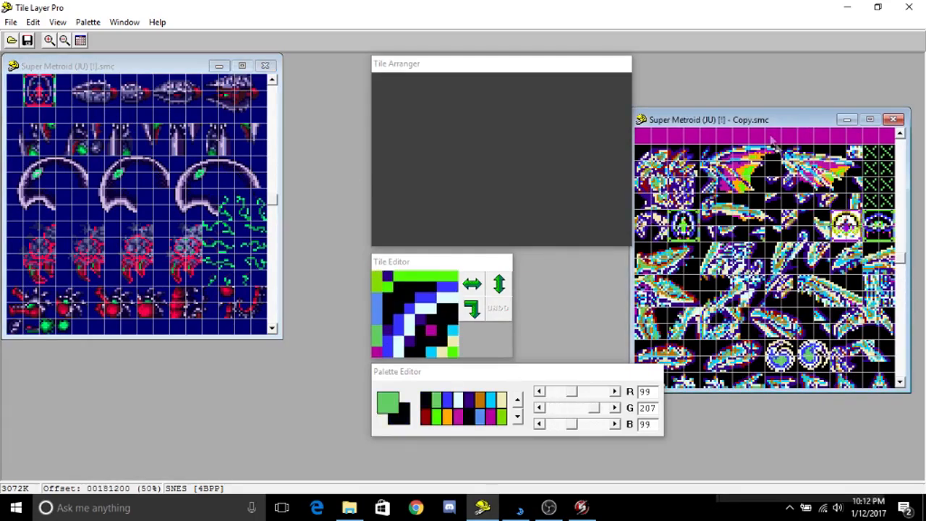
{"action": "left_click", "coordinate": [149, 65]}
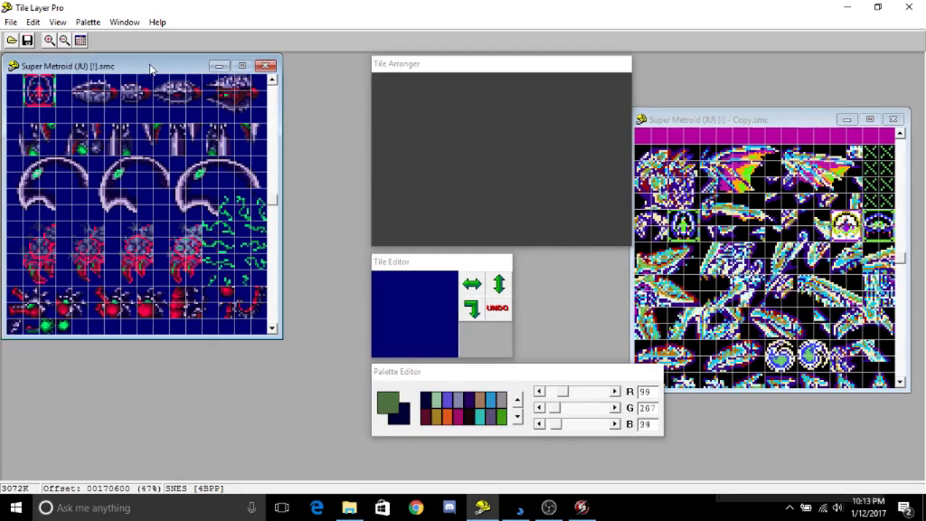
{"action": "key", "text": "ctrl+v"}
{"action": "left_click_drag", "start_coordinate": [24, 88], "coordinate": [104, 91]}
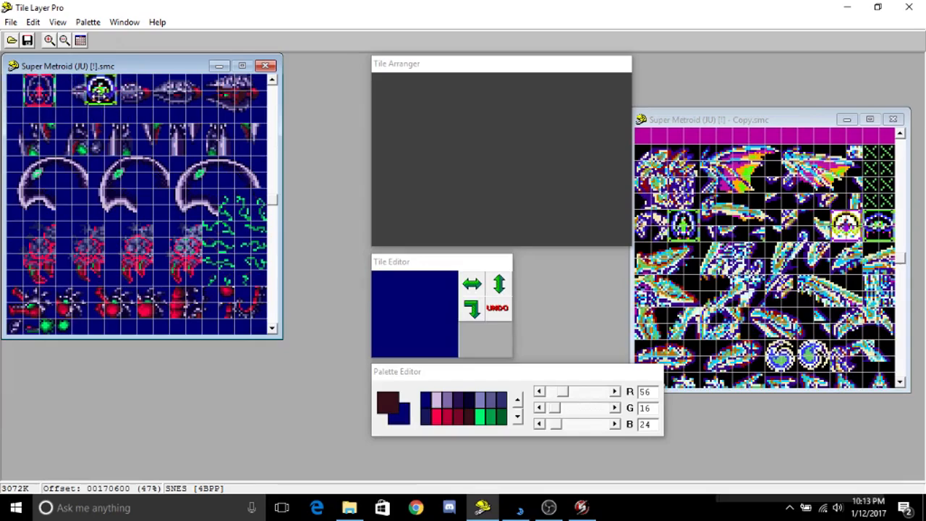
{"action": "left_click", "coordinate": [132, 70]}
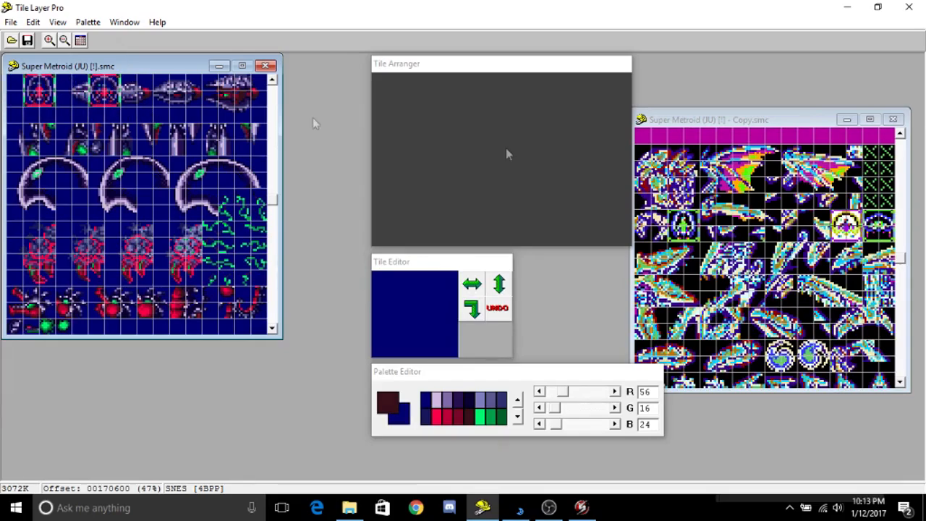
Copy the second of the two adjacent green-framed blocks from the ROM copy onto the third Waver sprite.
{"action": "left_click_drag", "start_coordinate": [870, 219], "coordinate": [889, 235]}
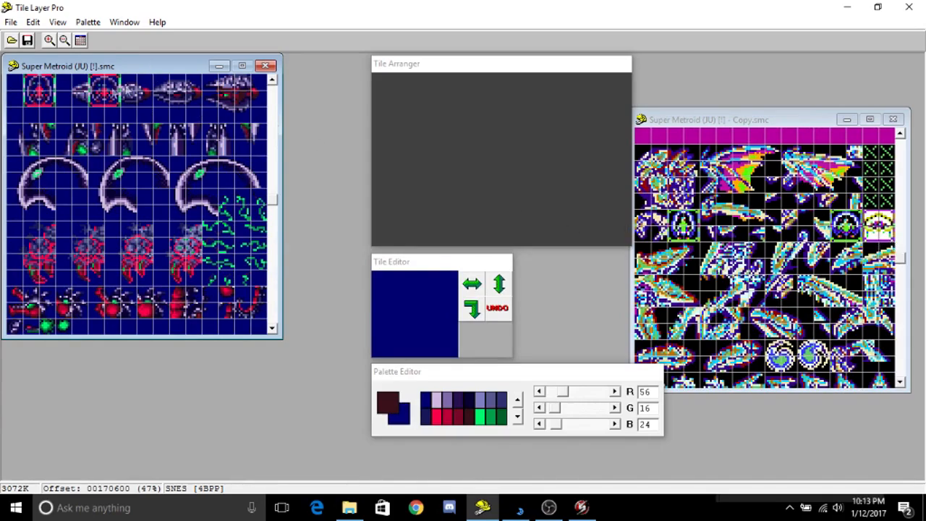
{"action": "key", "text": "ctrl+v"}
{"action": "left_click_drag", "start_coordinate": [25, 96], "coordinate": [139, 97]}
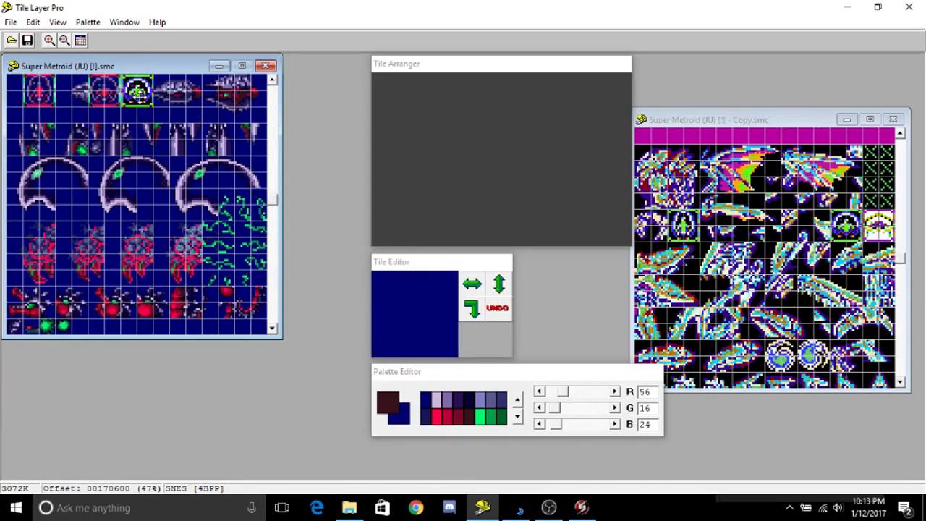
{"action": "left_click", "coordinate": [146, 123]}
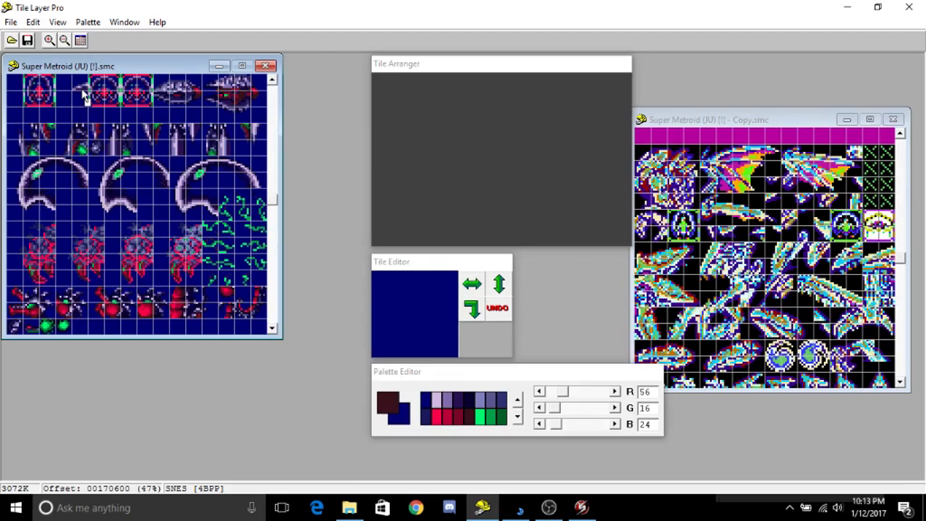
Erase the green and red frame around the four tiles of the first Waver sprite with the dark blue background colour.
{"action": "left_click", "coordinate": [48, 104]}
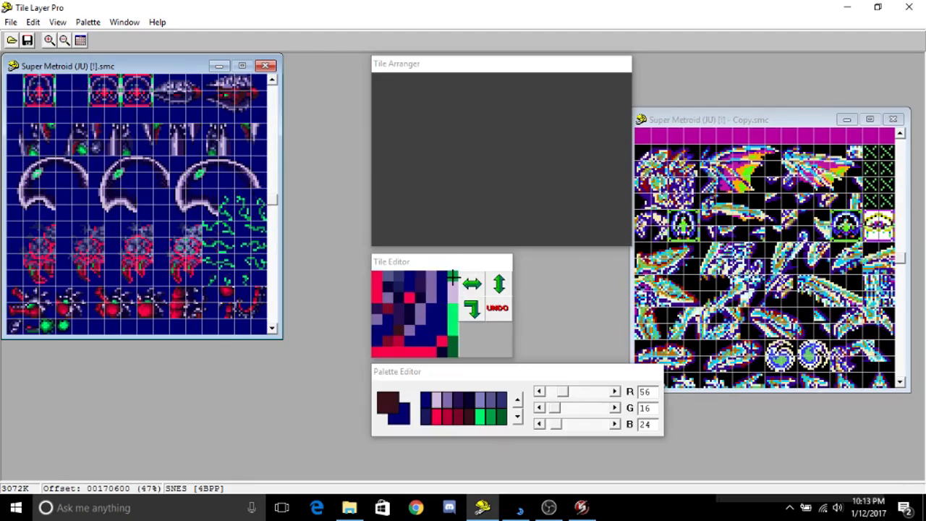
{"action": "mouse_move", "coordinate": [453, 277]}
{"action": "left_mouse_down"}
{"action": "mouse_move", "coordinate": [453, 357]}
{"action": "mouse_move", "coordinate": [381, 351]}
{"action": "left_mouse_up"}
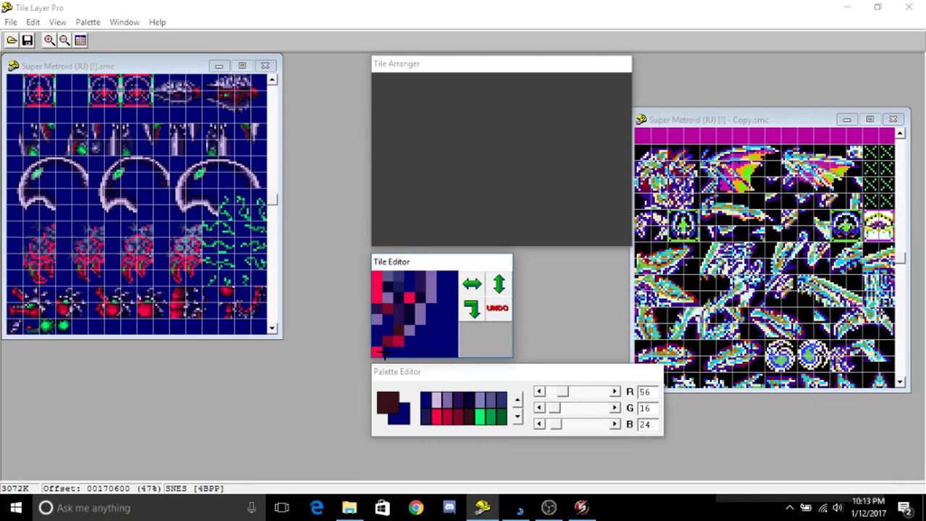
{"action": "left_click", "coordinate": [29, 107]}
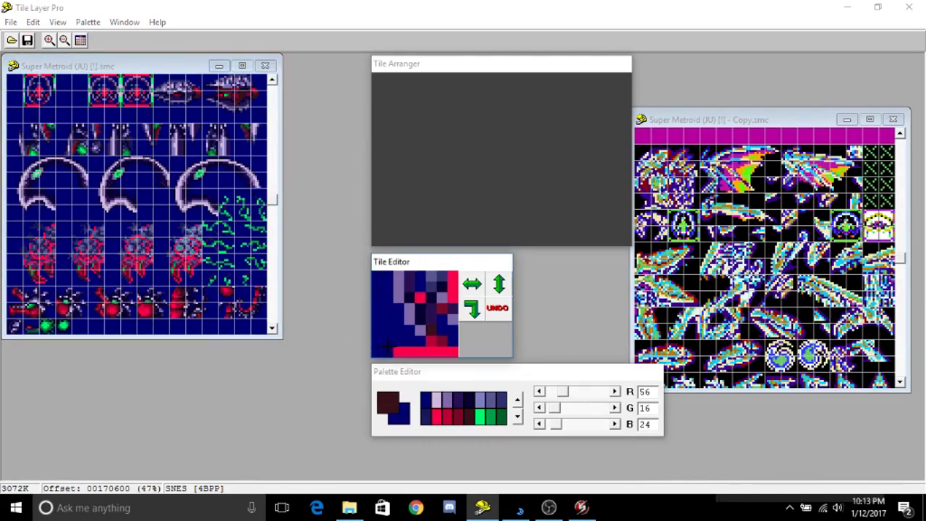
{"action": "left_click_drag", "start_coordinate": [388, 346], "coordinate": [449, 354]}
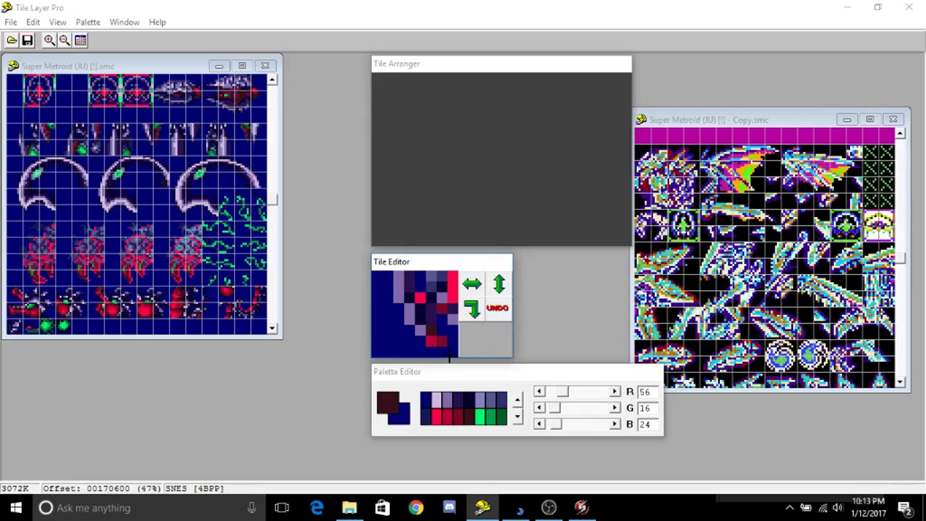
{"action": "left_click", "coordinate": [50, 87]}
{"action": "mouse_move", "coordinate": [452, 352]}
{"action": "left_mouse_down"}
{"action": "mouse_move", "coordinate": [451, 277]}
{"action": "mouse_move", "coordinate": [446, 285]}
{"action": "mouse_move", "coordinate": [435, 270]}
{"action": "mouse_move", "coordinate": [383, 275]}
{"action": "left_mouse_up"}
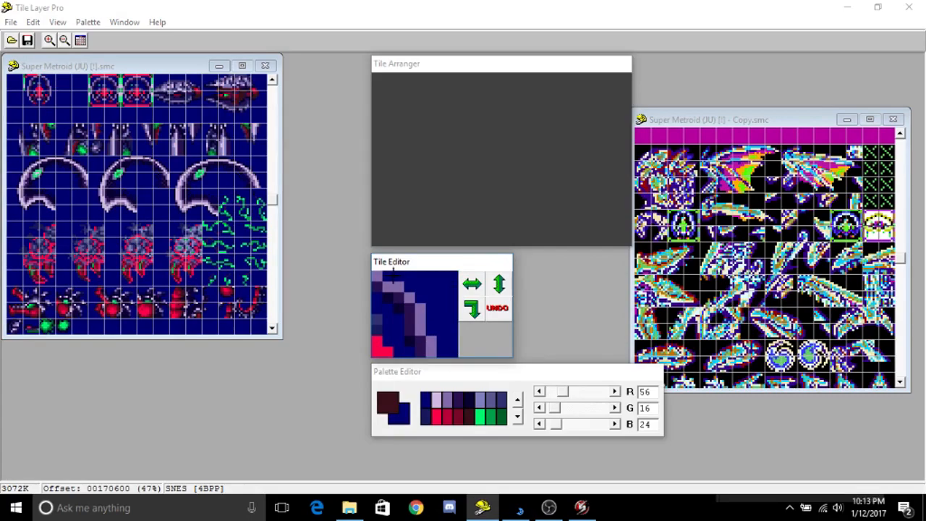
{"action": "left_click", "coordinate": [26, 86]}
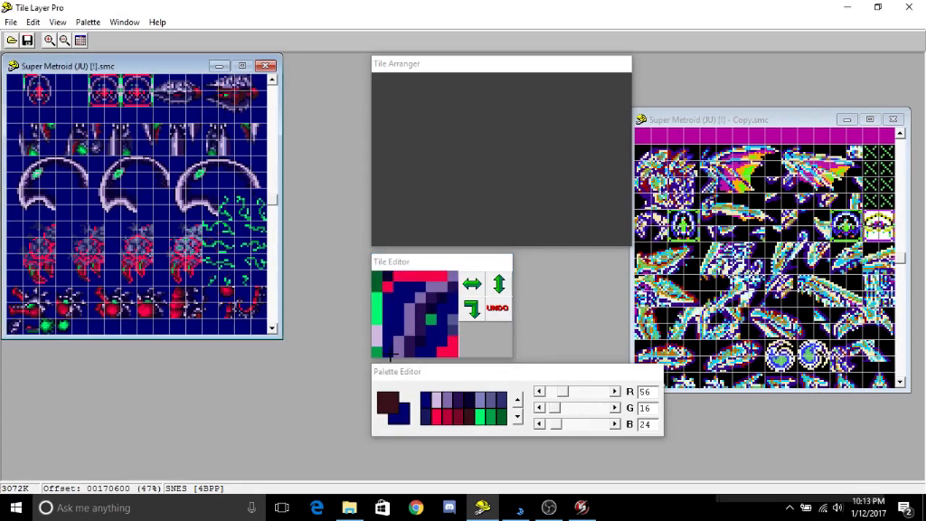
{"action": "mouse_move", "coordinate": [376, 353]}
{"action": "left_mouse_down"}
{"action": "mouse_move", "coordinate": [376, 292]}
{"action": "mouse_move", "coordinate": [388, 284]}
{"action": "mouse_move", "coordinate": [377, 269]}
{"action": "mouse_move", "coordinate": [421, 272]}
{"action": "left_mouse_up"}
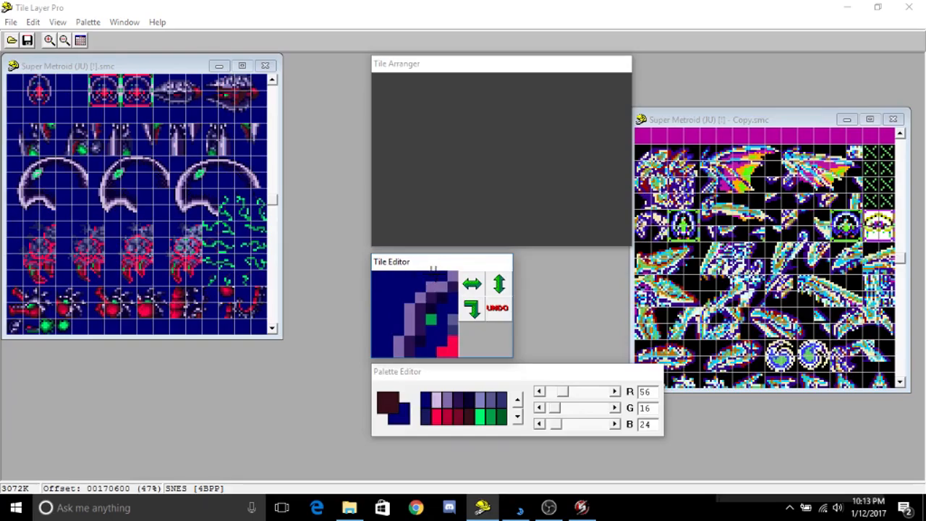
Erase the frame around the four tiles of the second Waver sprite with the dark blue background colour.
{"action": "left_click", "coordinate": [103, 107]}
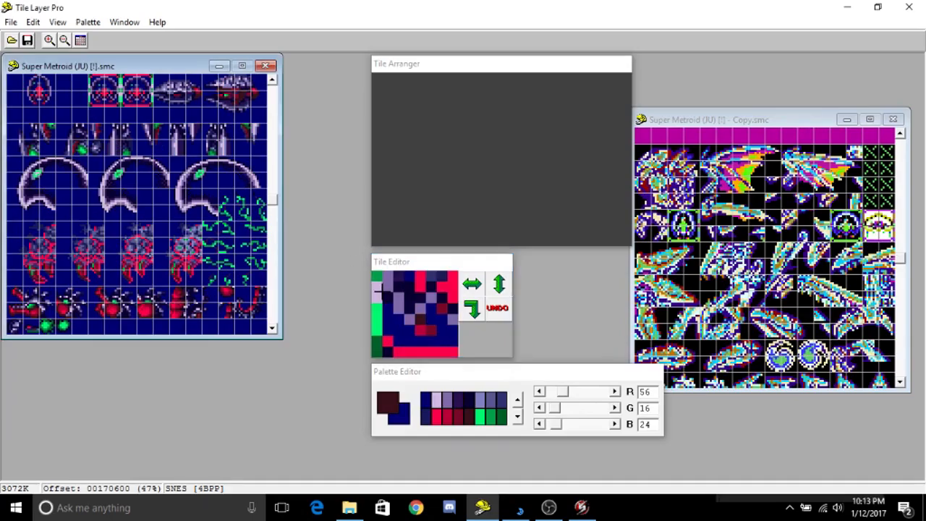
{"action": "mouse_move", "coordinate": [377, 278]}
{"action": "left_mouse_down"}
{"action": "mouse_move", "coordinate": [386, 340]}
{"action": "mouse_move", "coordinate": [375, 338]}
{"action": "mouse_move", "coordinate": [374, 352]}
{"action": "mouse_move", "coordinate": [403, 363]}
{"action": "mouse_move", "coordinate": [453, 356]}
{"action": "left_mouse_up"}
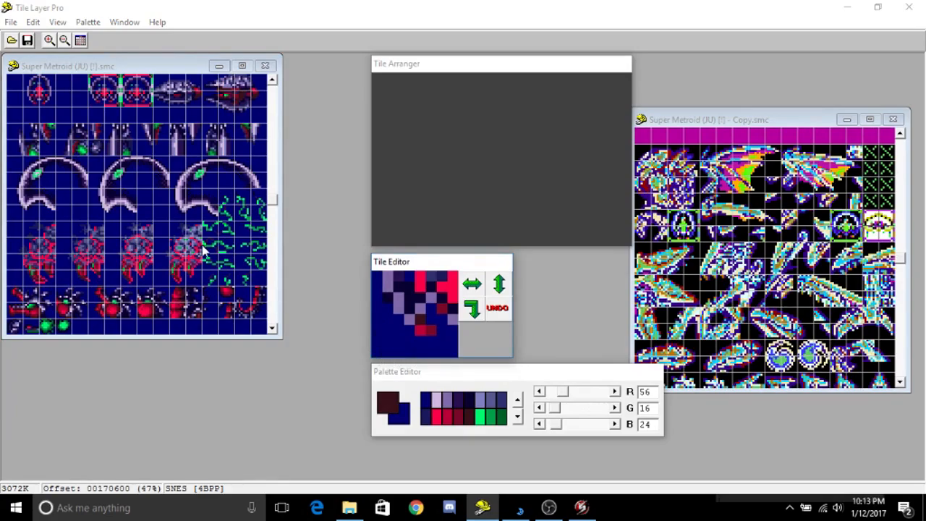
{"action": "left_click", "coordinate": [120, 112]}
{"action": "left_click", "coordinate": [376, 357]}
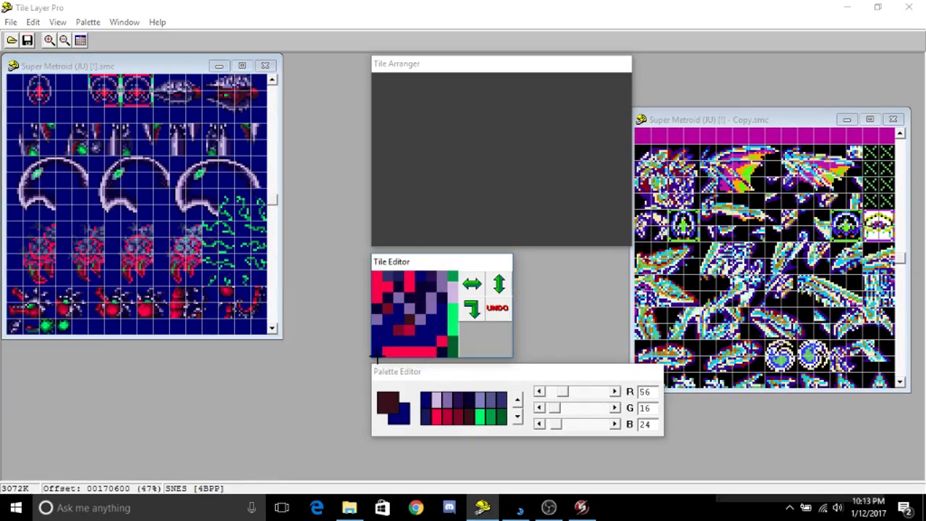
{"action": "mouse_move", "coordinate": [376, 357]}
{"action": "left_mouse_down"}
{"action": "mouse_move", "coordinate": [438, 356]}
{"action": "mouse_move", "coordinate": [449, 344]}
{"action": "mouse_move", "coordinate": [451, 278]}
{"action": "left_mouse_up"}
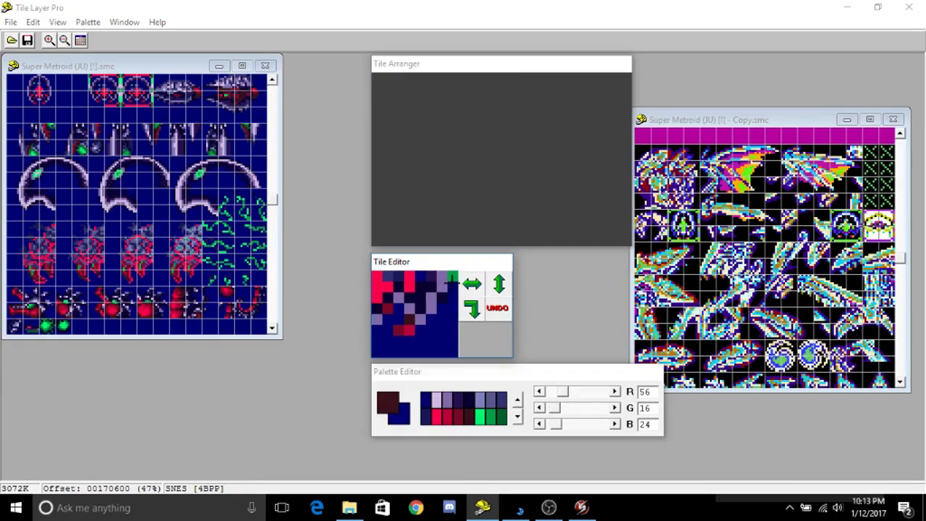
{"action": "left_click", "coordinate": [100, 88]}
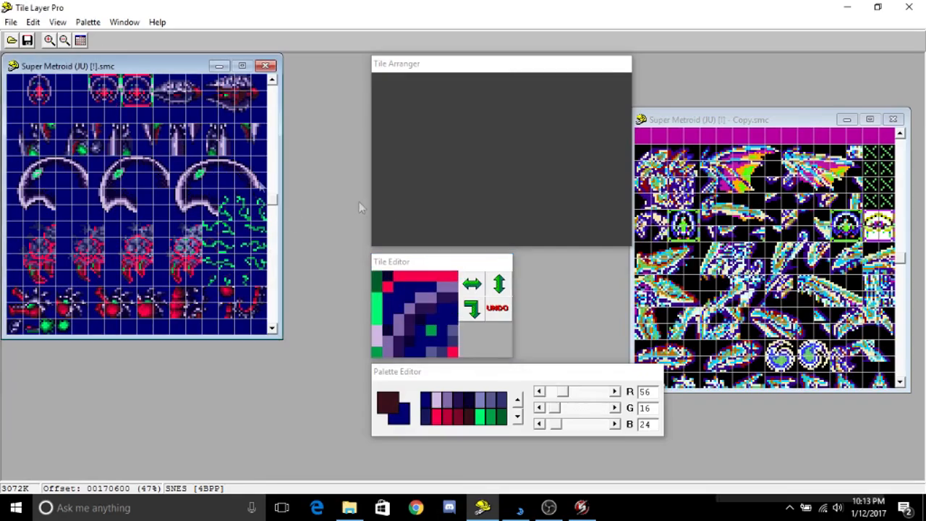
{"action": "mouse_move", "coordinate": [376, 352]}
{"action": "left_mouse_down"}
{"action": "mouse_move", "coordinate": [384, 266]}
{"action": "mouse_move", "coordinate": [377, 274]}
{"action": "mouse_move", "coordinate": [436, 272]}
{"action": "left_mouse_up"}
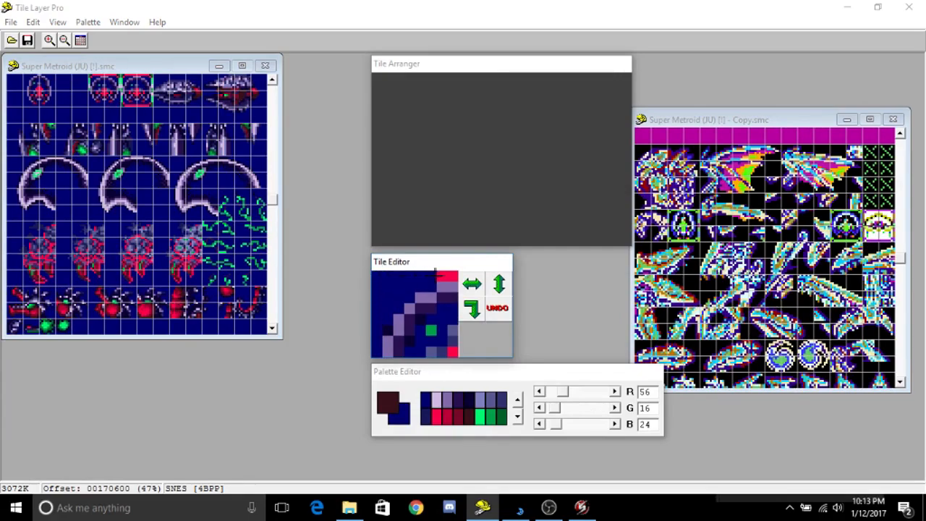
{"action": "left_click", "coordinate": [112, 84]}
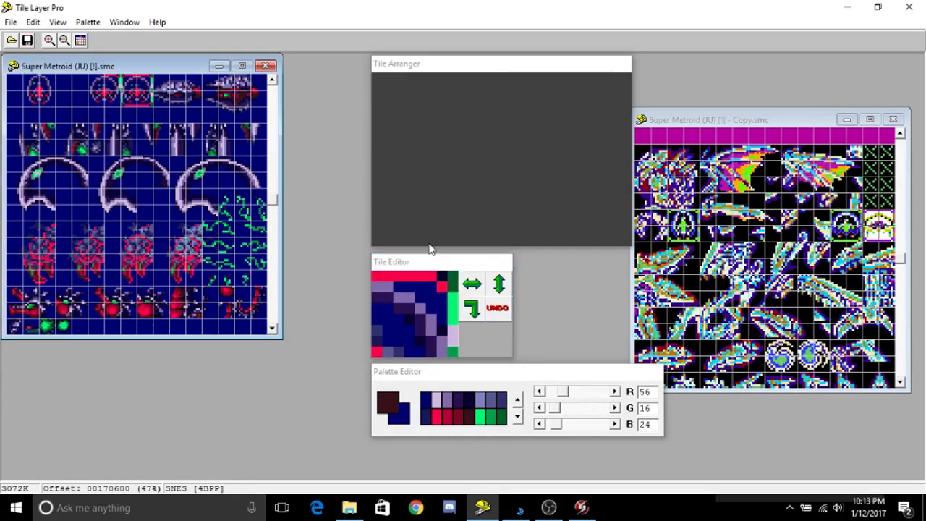
{"action": "mouse_move", "coordinate": [376, 275]}
{"action": "left_mouse_down"}
{"action": "mouse_move", "coordinate": [450, 275]}
{"action": "mouse_move", "coordinate": [455, 350]}
{"action": "left_mouse_up"}
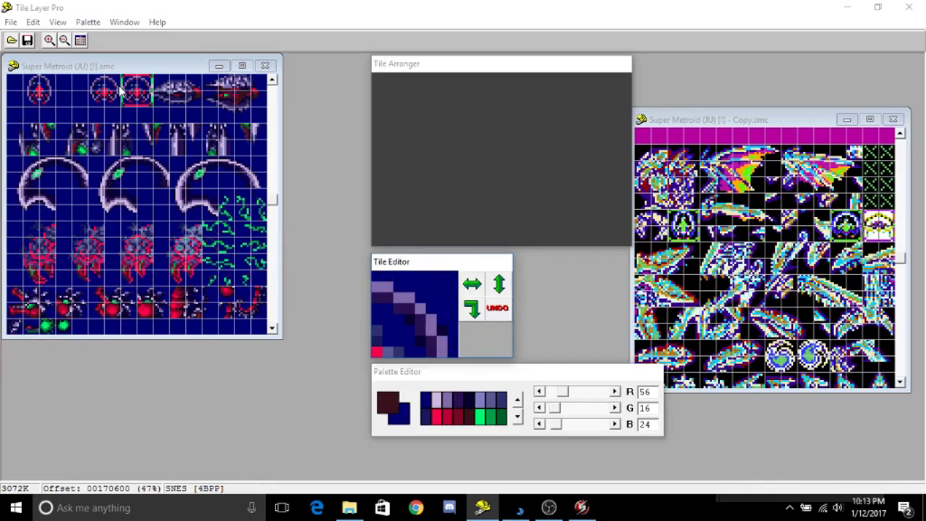
Erase the frame around the four tiles of the third Waver sprite with the dark blue background colour.
{"action": "left_click", "coordinate": [132, 108]}
{"action": "mouse_move", "coordinate": [376, 276]}
{"action": "left_mouse_down"}
{"action": "mouse_move", "coordinate": [373, 352]}
{"action": "mouse_move", "coordinate": [454, 352]}
{"action": "left_mouse_up"}
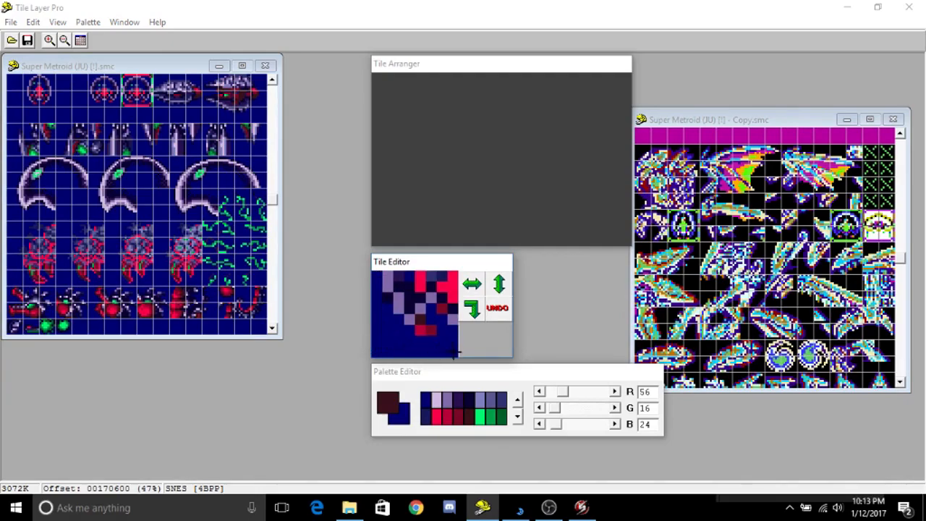
{"action": "left_click", "coordinate": [152, 114]}
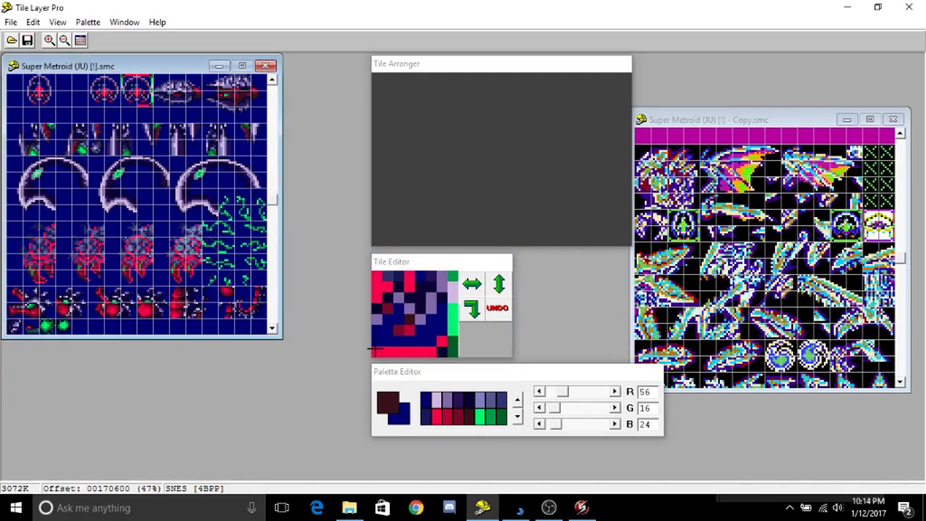
{"action": "mouse_move", "coordinate": [373, 353]}
{"action": "left_mouse_down"}
{"action": "mouse_move", "coordinate": [425, 354]}
{"action": "mouse_move", "coordinate": [452, 340]}
{"action": "mouse_move", "coordinate": [453, 273]}
{"action": "left_mouse_up"}
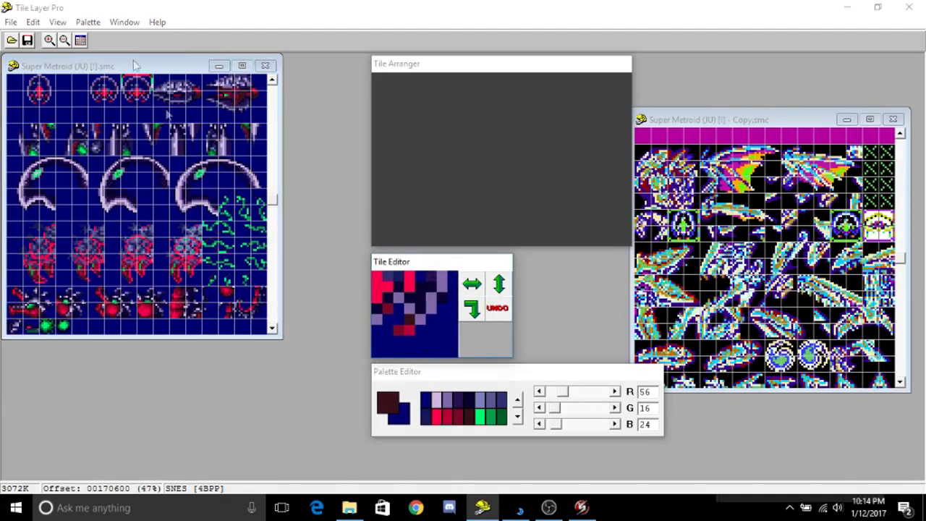
{"action": "left_click", "coordinate": [149, 83]}
{"action": "mouse_move", "coordinate": [375, 272]}
{"action": "left_mouse_down"}
{"action": "mouse_move", "coordinate": [407, 267]}
{"action": "mouse_move", "coordinate": [440, 286]}
{"action": "mouse_move", "coordinate": [446, 271]}
{"action": "mouse_move", "coordinate": [460, 326]}
{"action": "mouse_move", "coordinate": [454, 347]}
{"action": "left_mouse_up"}
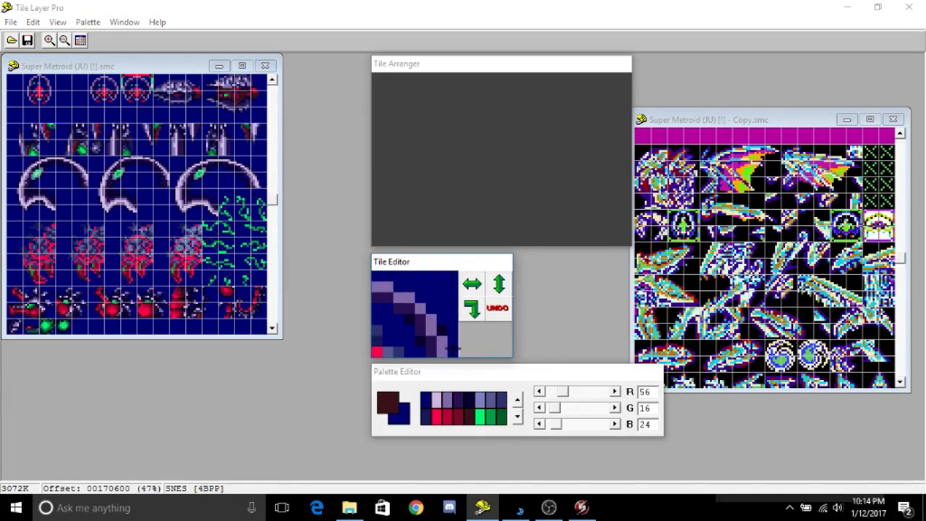
{"action": "left_click", "coordinate": [136, 86]}
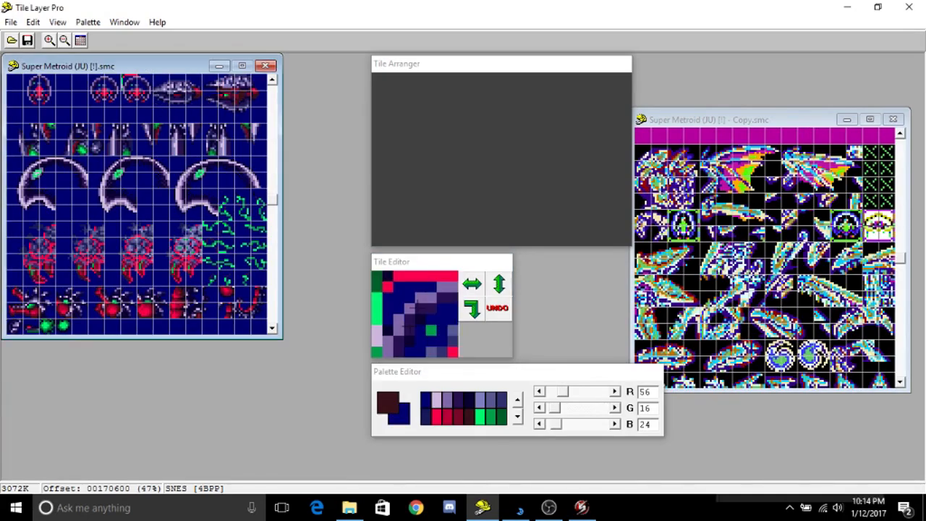
{"action": "mouse_move", "coordinate": [376, 347]}
{"action": "left_mouse_down"}
{"action": "mouse_move", "coordinate": [371, 291]}
{"action": "mouse_move", "coordinate": [384, 285]}
{"action": "mouse_move", "coordinate": [375, 272]}
{"action": "mouse_move", "coordinate": [449, 273]}
{"action": "left_mouse_up"}
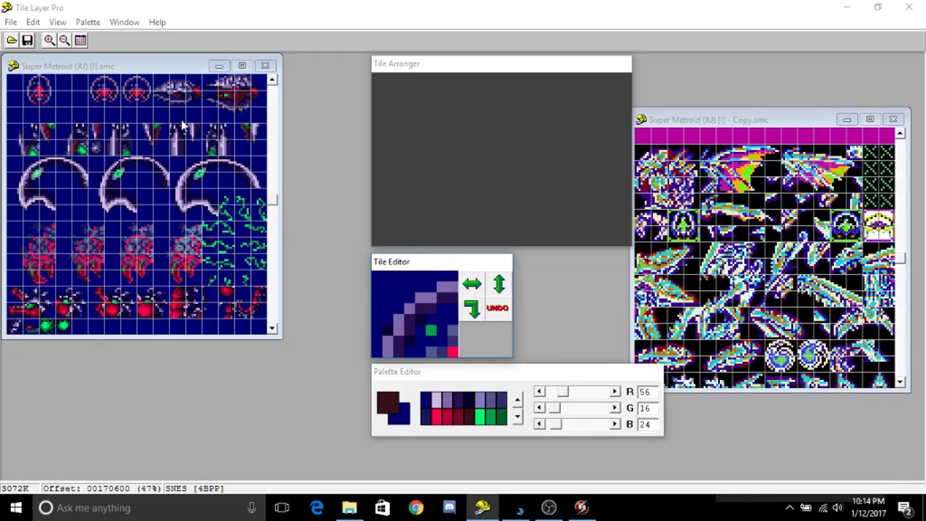
{"action": "left_click", "coordinate": [142, 86]}
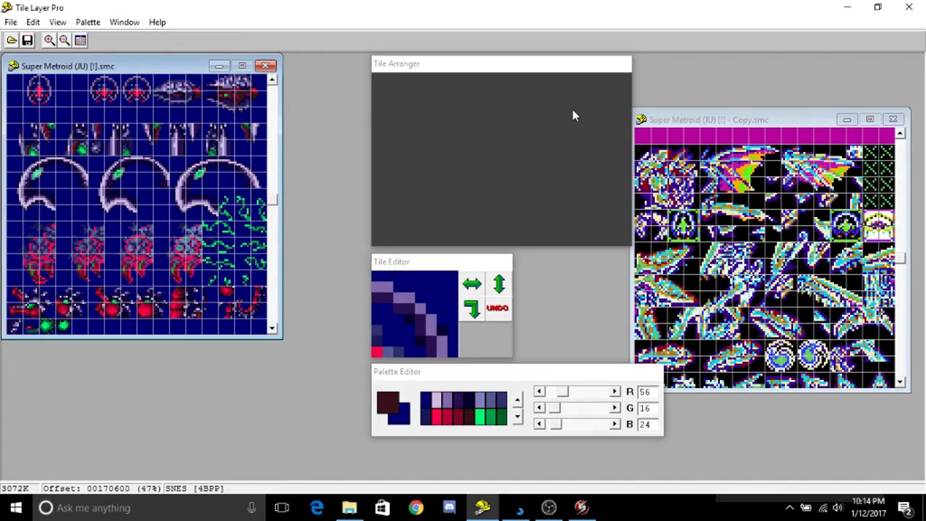
Replace the third Waver sprite with the framed arch-shaped block from the ROM copy.
{"action": "left_click", "coordinate": [768, 120]}
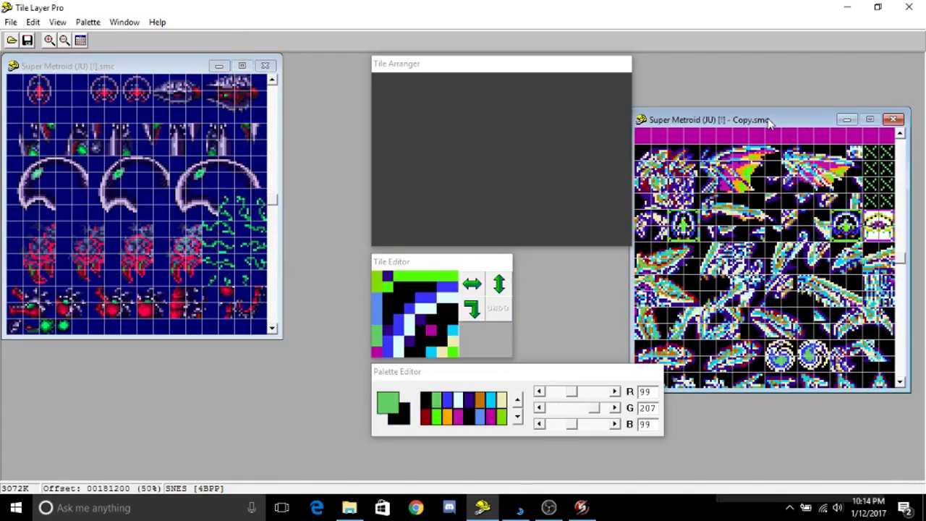
{"action": "left_click", "coordinate": [158, 65]}
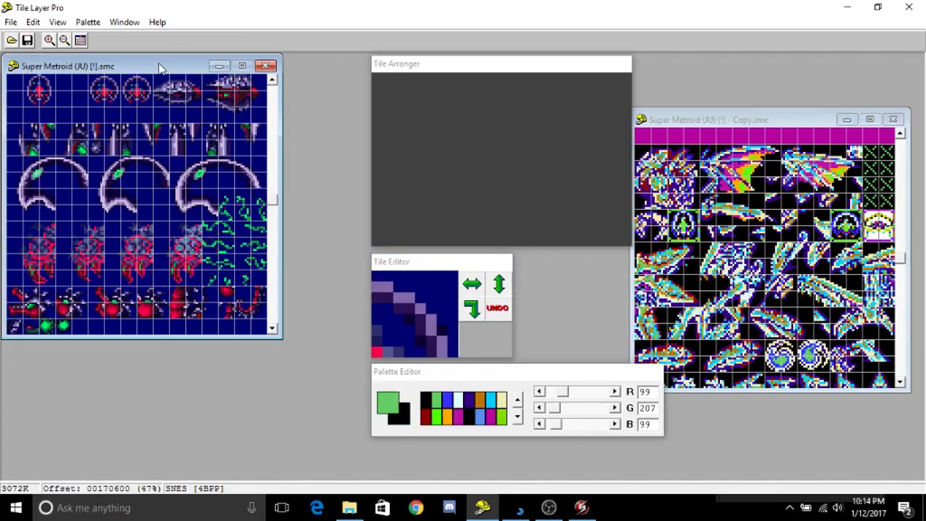
{"action": "left_click", "coordinate": [28, 90]}
{"action": "left_click_drag", "start_coordinate": [52, 88], "coordinate": [150, 116]}
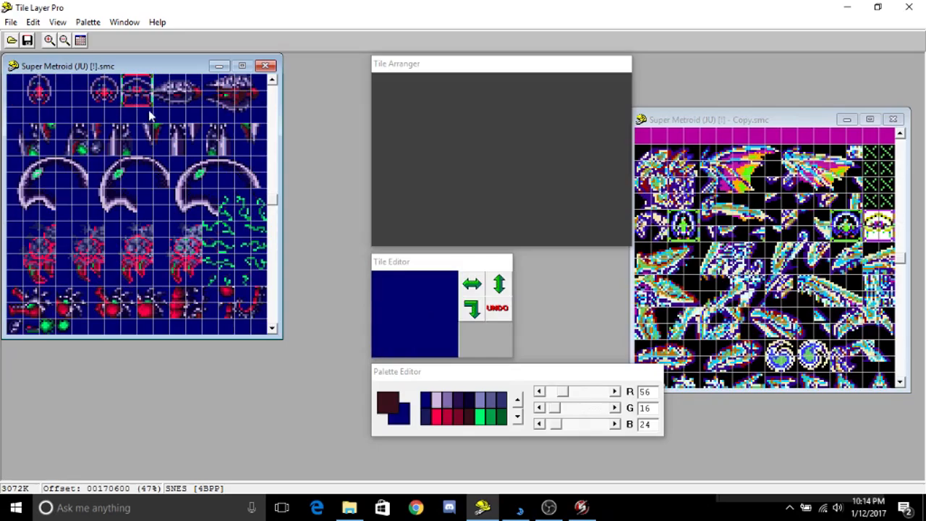
Switch to SMILE RF and reopen the ROM Super Metroid (JU) [!].smc.
{"action": "left_click", "coordinate": [582, 506]}
{"action": "left_click", "coordinate": [729, 60]}
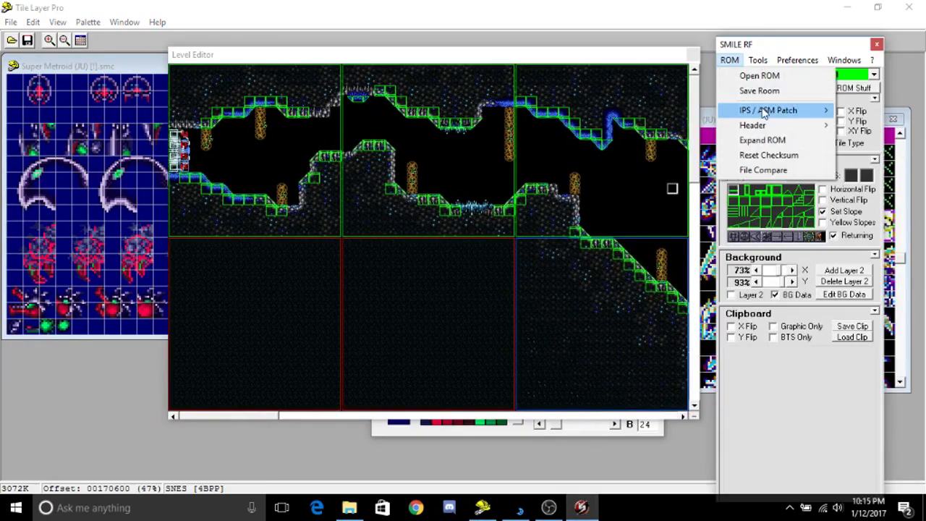
{"action": "left_click", "coordinate": [759, 79]}
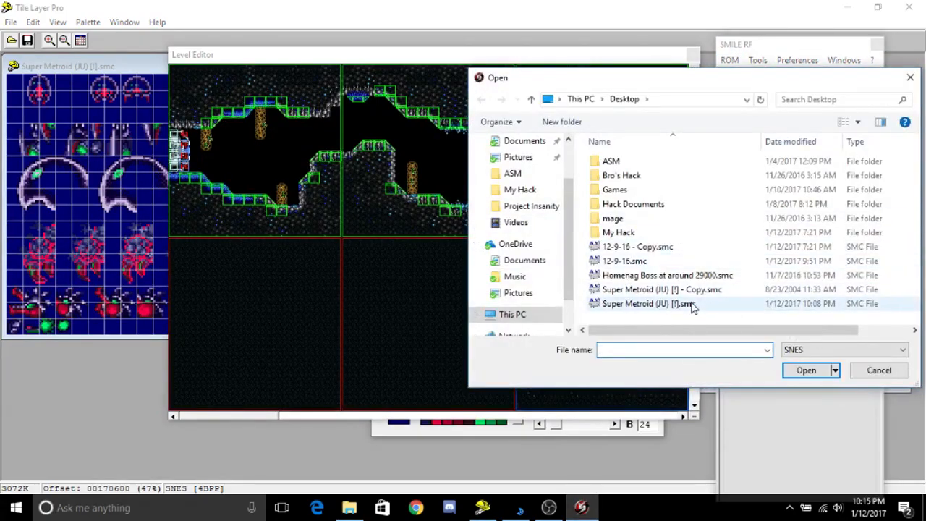
{"action": "double_click", "coordinate": [651, 303]}
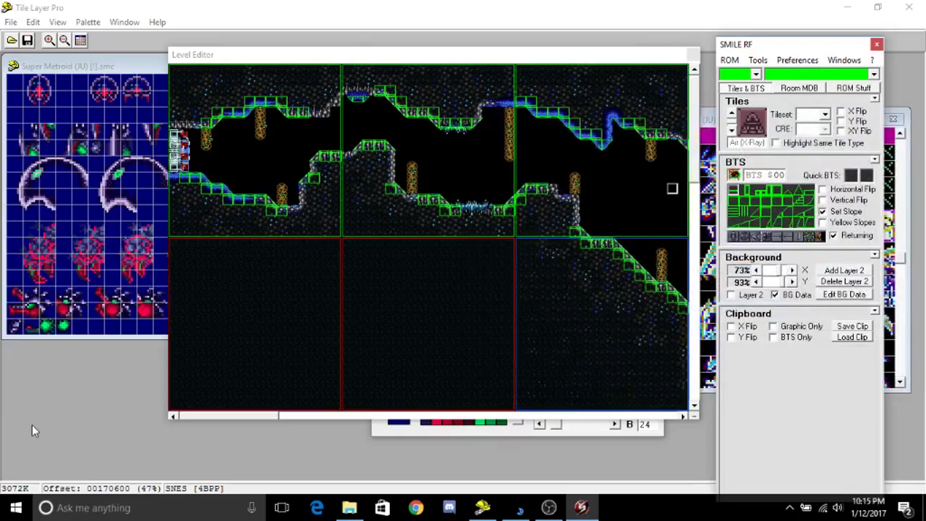
Switch back to Tile Layer Pro and set the green value of the sprites' medium purple outline colour to 86.
{"action": "left_click", "coordinate": [79, 421]}
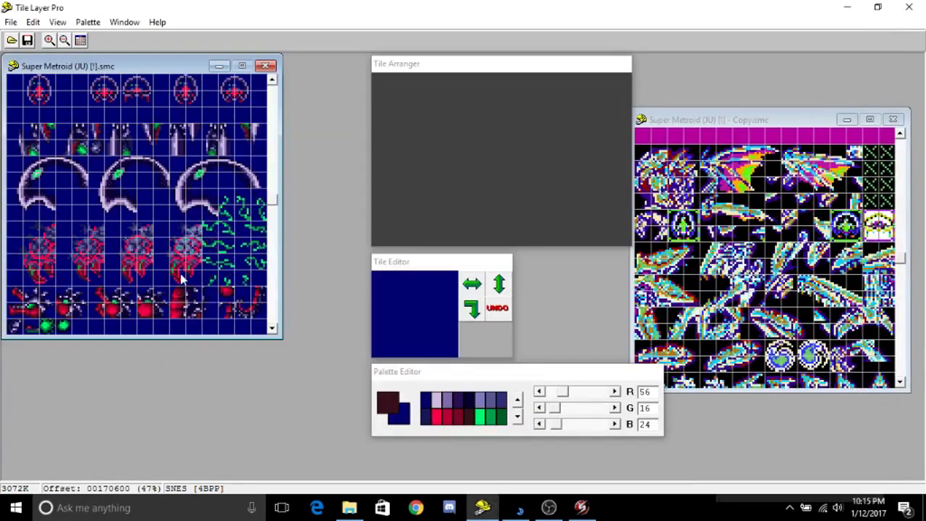
{"action": "left_click", "coordinate": [272, 81]}
{"action": "left_click", "coordinate": [273, 81]}
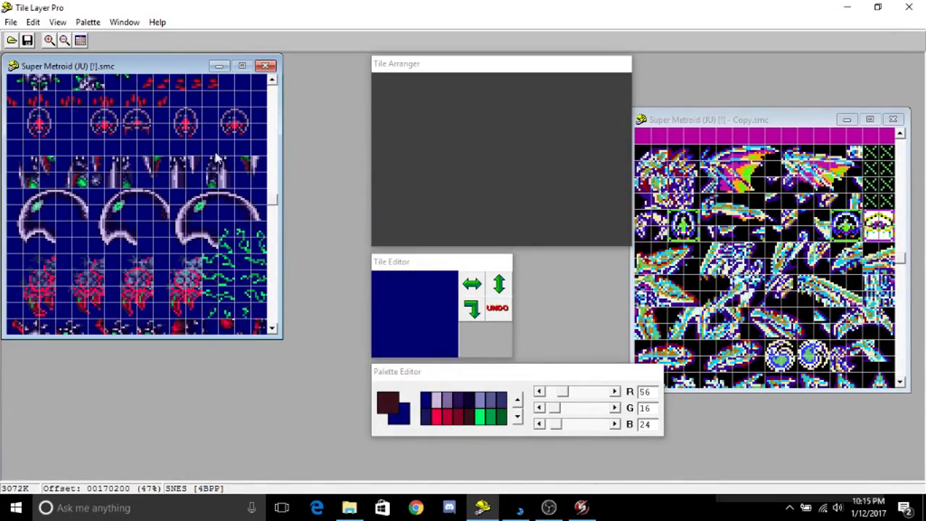
{"action": "left_click", "coordinate": [191, 131]}
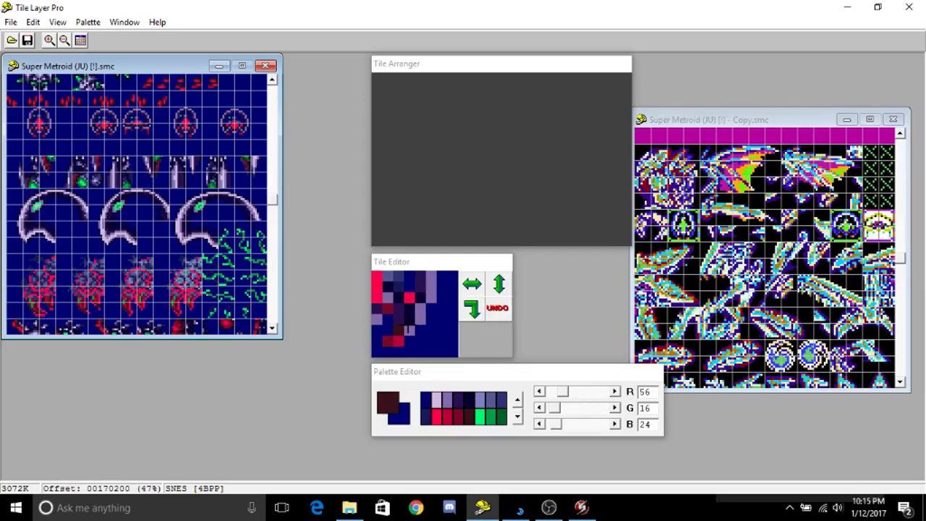
{"action": "left_click", "coordinate": [450, 398]}
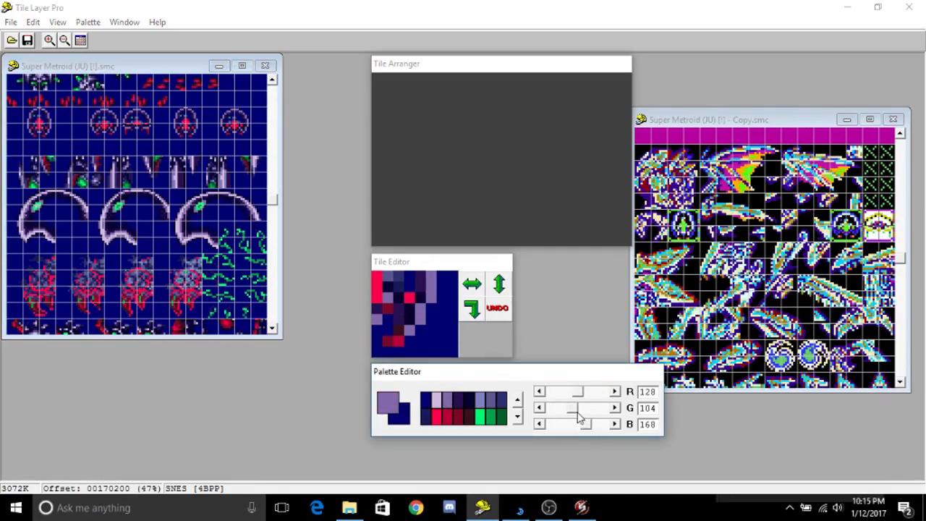
{"action": "mouse_move", "coordinate": [571, 407]}
{"action": "left_mouse_down"}
{"action": "mouse_move", "coordinate": [552, 408]}
{"action": "mouse_move", "coordinate": [574, 423]}
{"action": "left_mouse_up"}
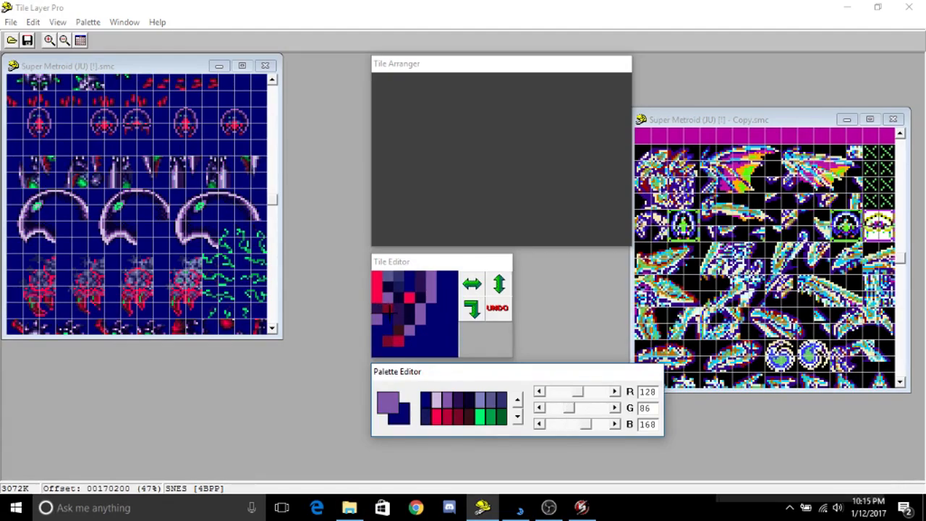
Darken the bright pinkish-red palette colour by setting its blue value to 0 and its red value to 53.
{"action": "left_click", "coordinate": [437, 417]}
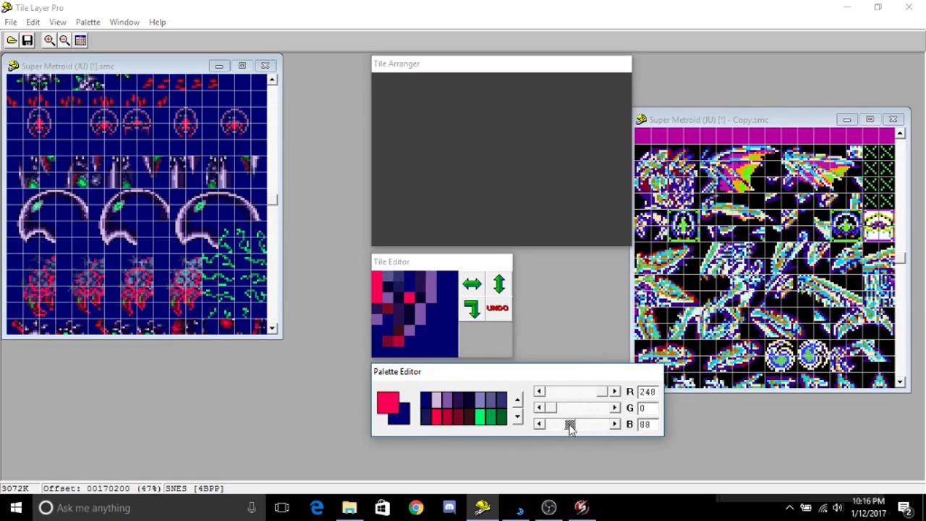
{"action": "left_click_drag", "start_coordinate": [569, 425], "coordinate": [550, 425]}
{"action": "left_click_drag", "start_coordinate": [605, 393], "coordinate": [565, 394]}
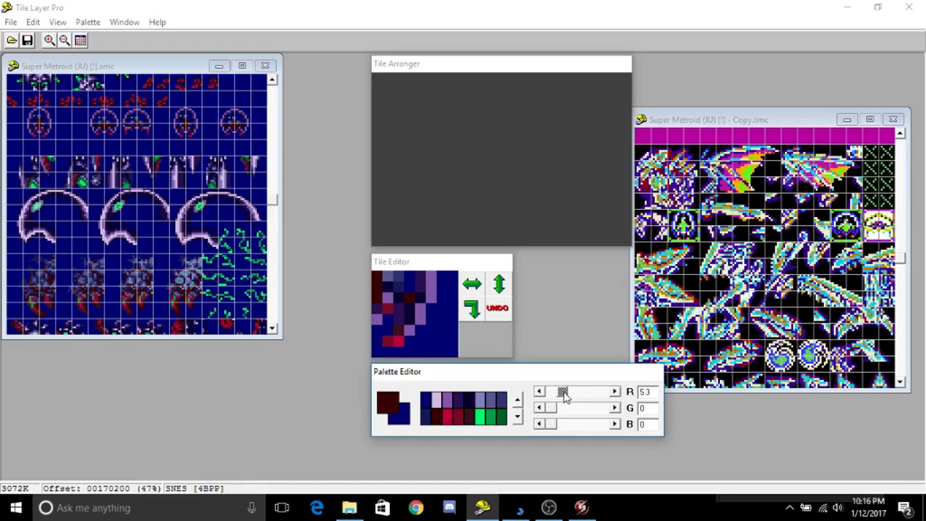
Recolour the light blue palette colour to red 128, green 0, blue 56 and the greyish blue to red 63, green 7, blue 0.
{"action": "left_click", "coordinate": [482, 409]}
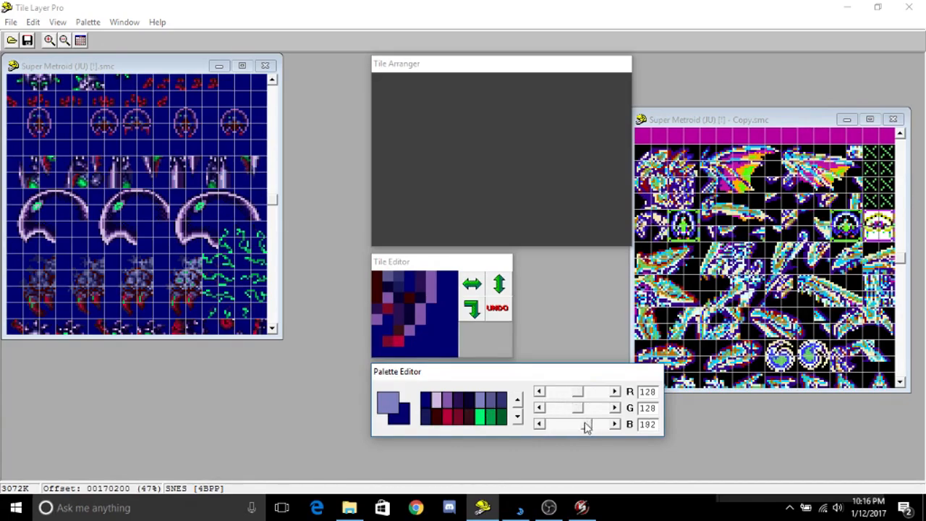
{"action": "left_click_drag", "start_coordinate": [587, 425], "coordinate": [554, 422]}
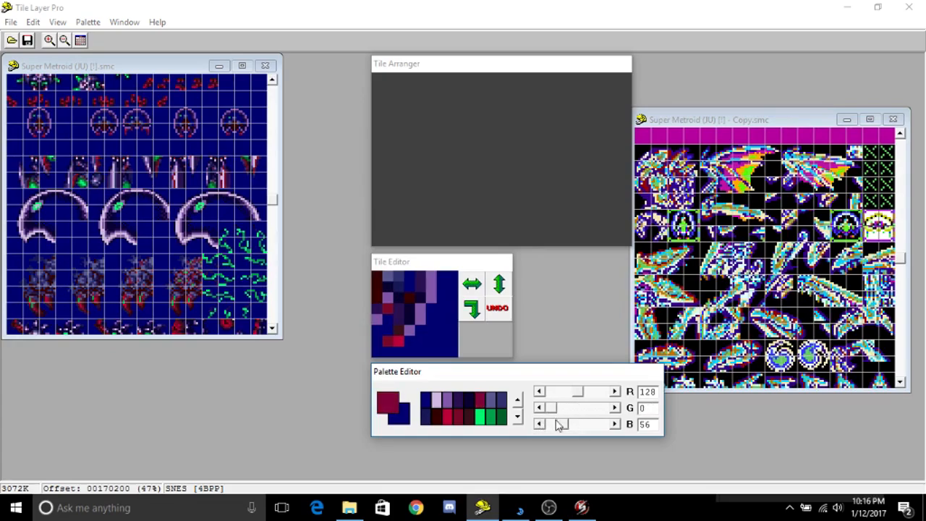
{"action": "left_click", "coordinate": [495, 404]}
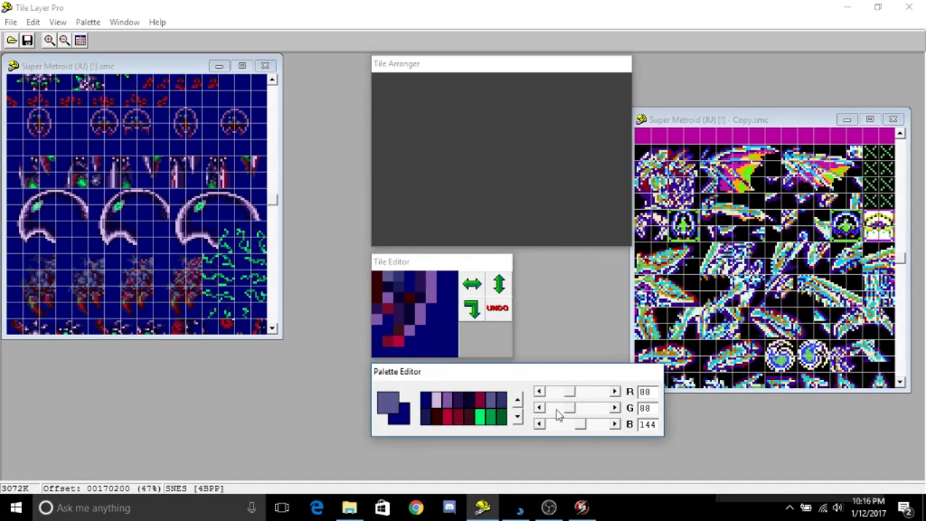
{"action": "left_click_drag", "start_coordinate": [580, 425], "coordinate": [553, 409]}
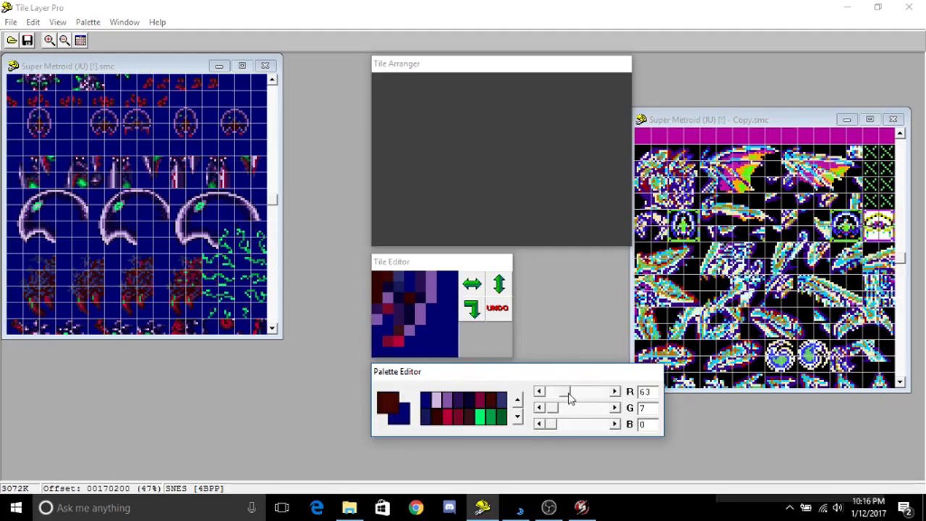
Recolour the dark blue at the end of the palette's first row to red 73, green 7, blue 10, and compare the next row's dark colours.
{"action": "left_click", "coordinate": [503, 401]}
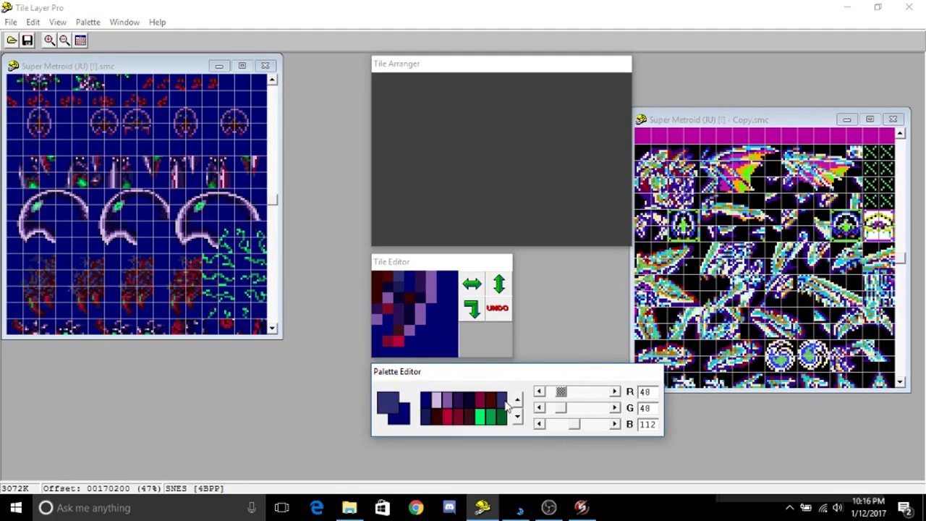
{"action": "left_click_drag", "start_coordinate": [569, 427], "coordinate": [573, 401]}
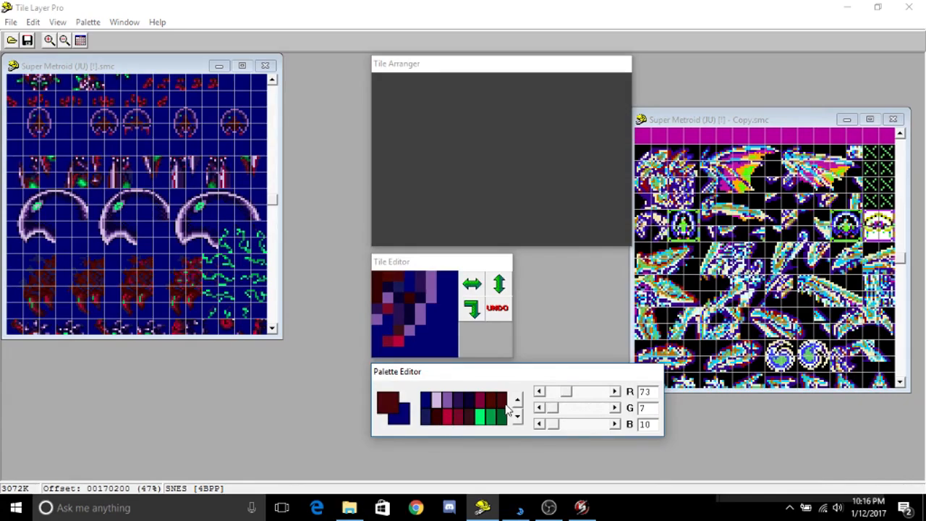
{"action": "left_click", "coordinate": [426, 421]}
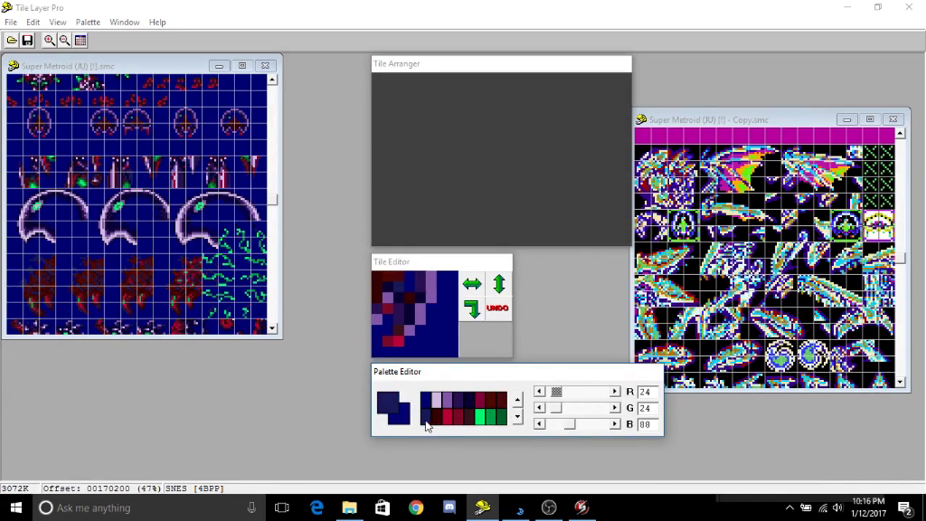
{"action": "left_click", "coordinate": [433, 421]}
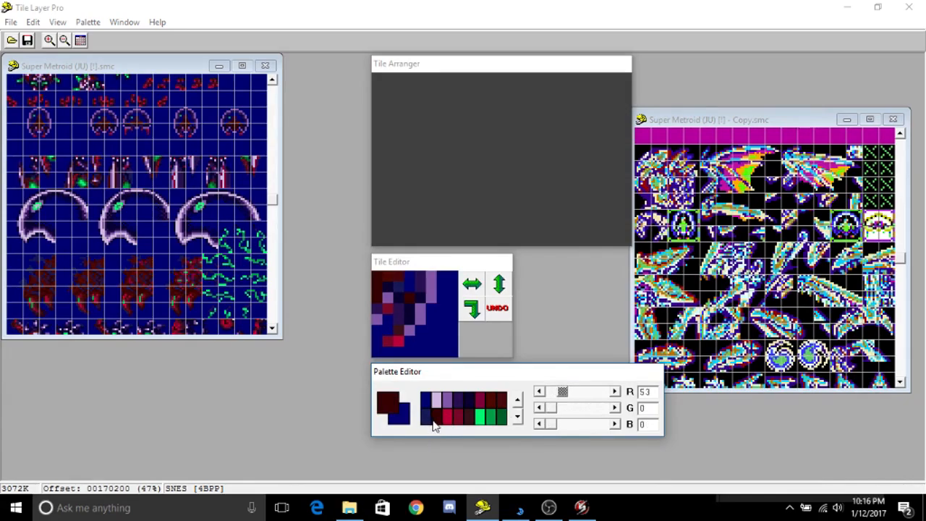
Rebalance the last two dark reds in the palette's first row, ending on red 63, green 7 and blue 0.
{"action": "left_click", "coordinate": [490, 404]}
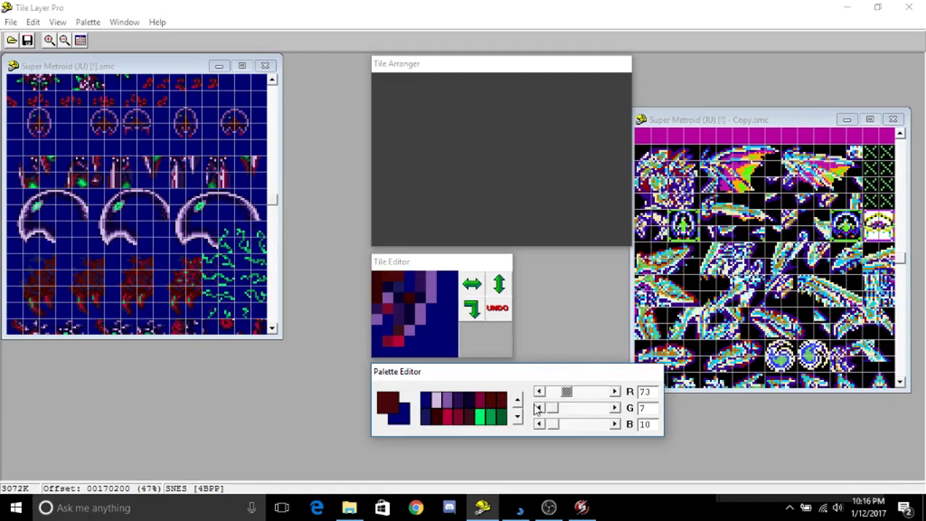
{"action": "left_click_drag", "start_coordinate": [570, 396], "coordinate": [574, 397]}
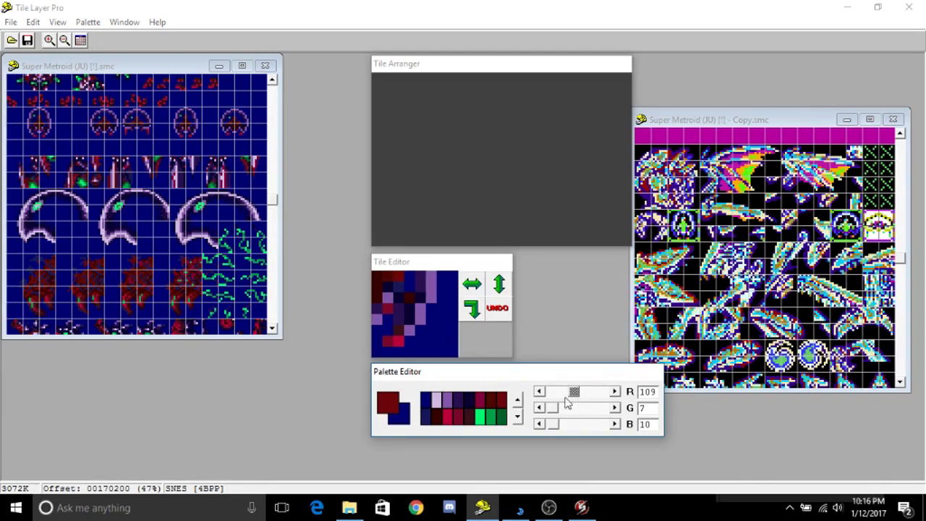
{"action": "left_click_drag", "start_coordinate": [576, 395], "coordinate": [571, 397]}
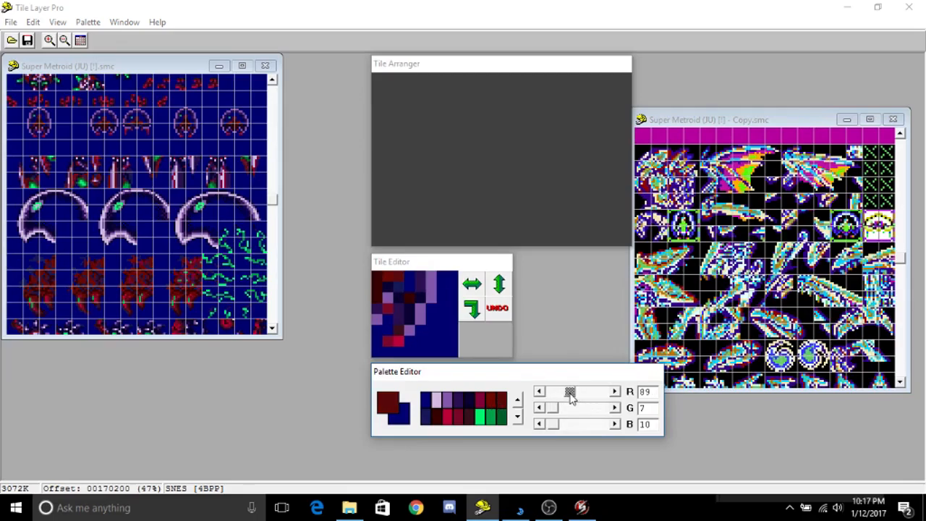
{"action": "left_click_drag", "start_coordinate": [553, 428], "coordinate": [544, 427]}
{"action": "left_click_drag", "start_coordinate": [581, 391], "coordinate": [568, 398]}
Turn the remaining dark blue in the palette's second row dark red and brighten the first-row red to red 166, green 7, blue 0.
{"action": "left_click", "coordinate": [143, 123]}
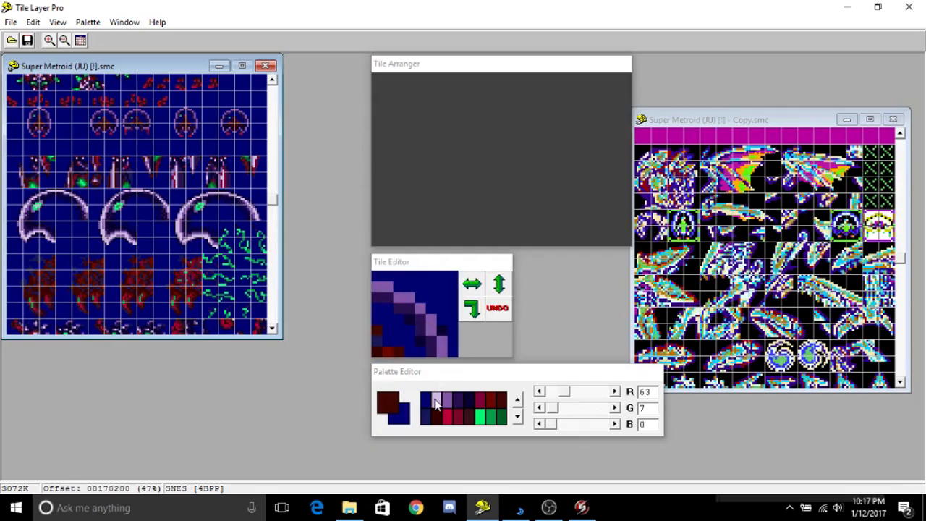
{"action": "left_click", "coordinate": [436, 420]}
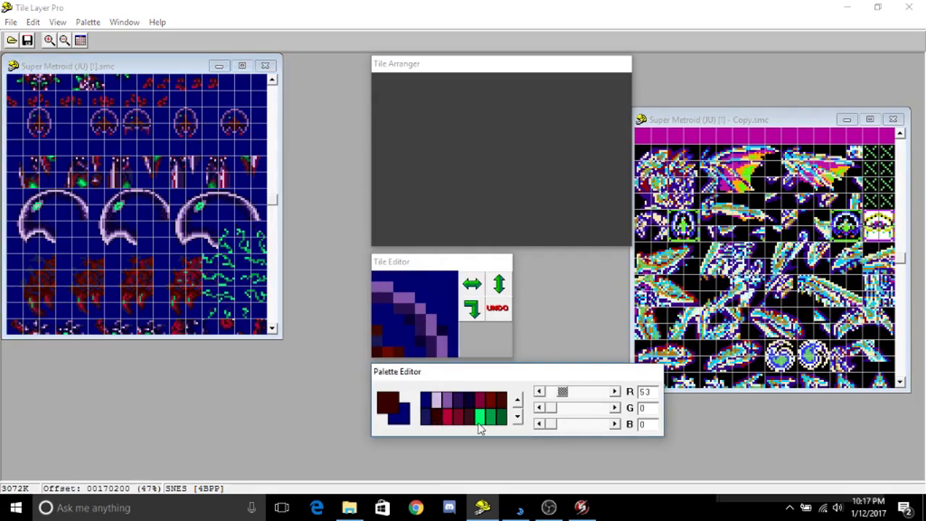
{"action": "left_click", "coordinate": [424, 418]}
{"action": "left_click_drag", "start_coordinate": [571, 424], "coordinate": [587, 397]}
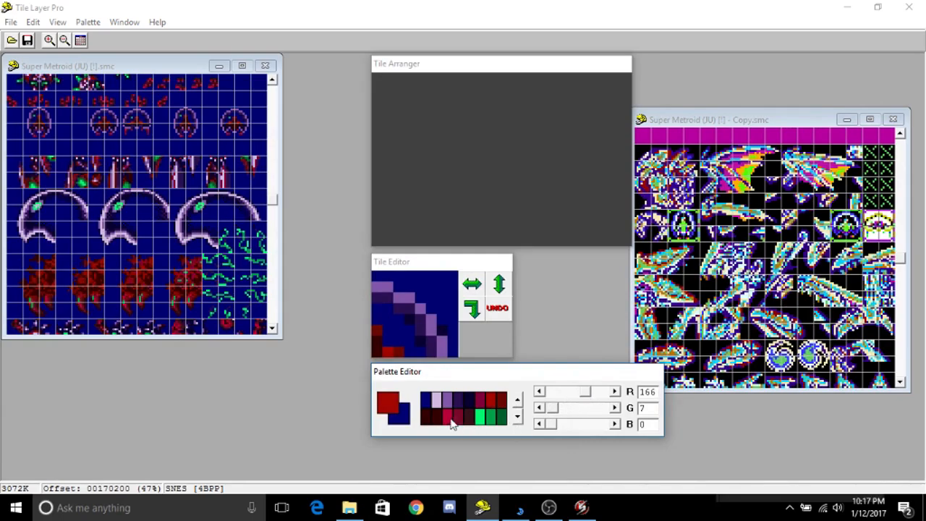
Recolour the two crimson palette colours to olive yellow and the dark maroon beside them to red 56, green 43, blue 0.
{"action": "left_click", "coordinate": [448, 418]}
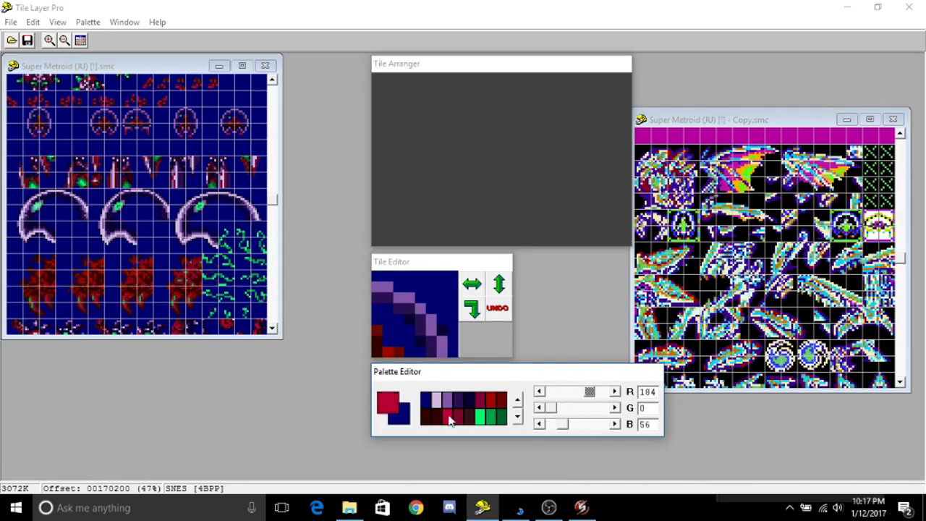
{"action": "left_click", "coordinate": [192, 139]}
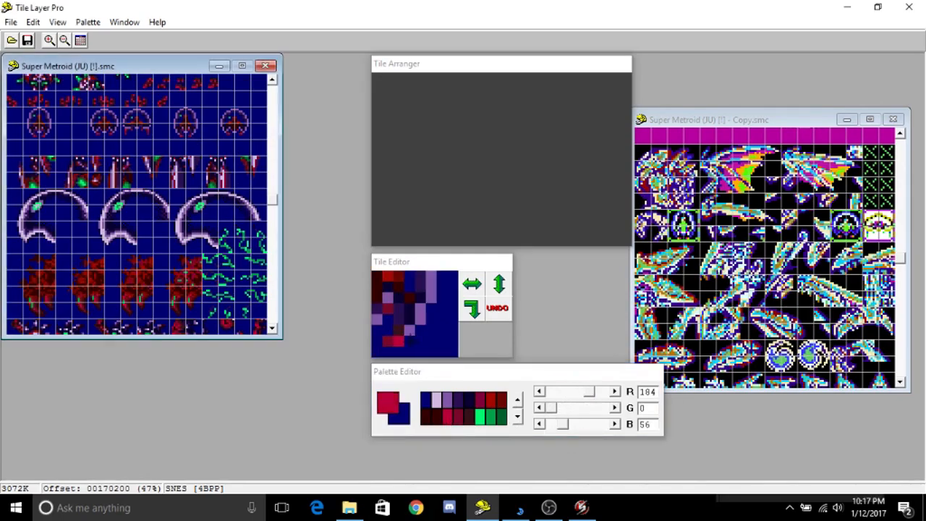
{"action": "left_click", "coordinate": [453, 427]}
{"action": "left_click_drag", "start_coordinate": [556, 410], "coordinate": [581, 410]}
{"action": "left_click", "coordinate": [469, 419]}
{"action": "left_click", "coordinate": [465, 418]}
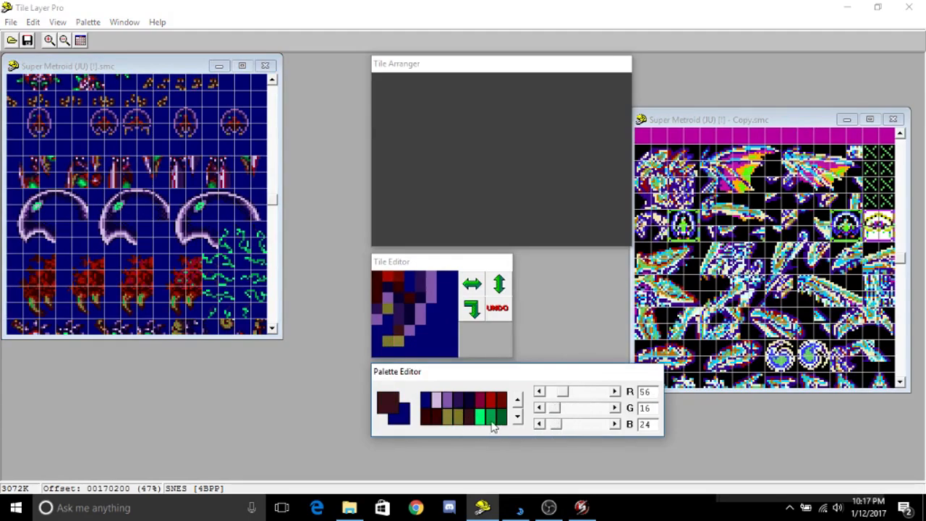
{"action": "left_click_drag", "start_coordinate": [552, 421], "coordinate": [565, 418]}
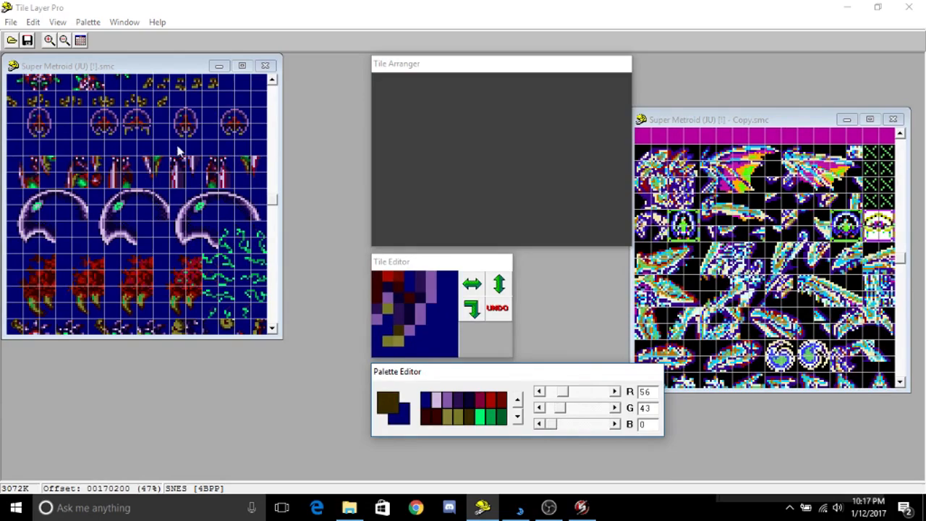
Change the medium green palette colour to white with red, green and blue at 255, and save the palette.
{"action": "left_click", "coordinate": [227, 121]}
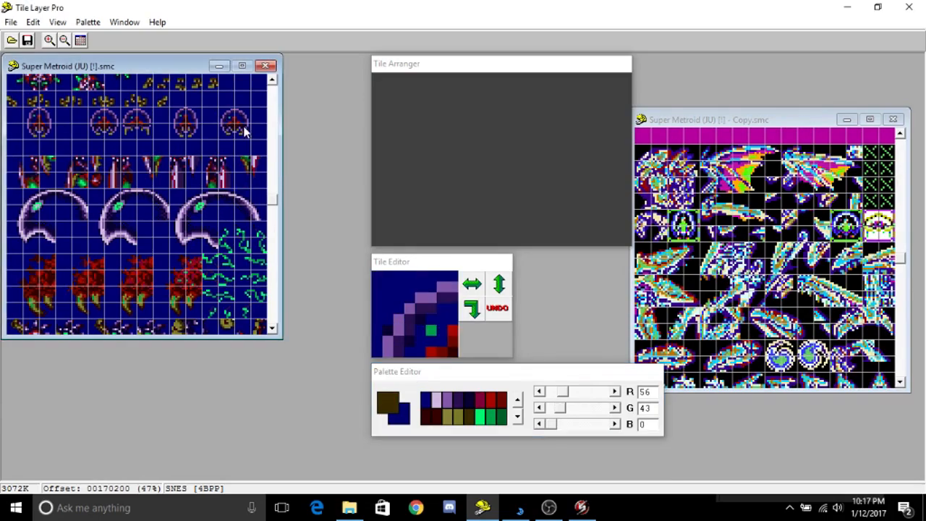
{"action": "left_click", "coordinate": [495, 415]}
{"action": "left_click_drag", "start_coordinate": [571, 430], "coordinate": [608, 408]}
{"action": "left_click_drag", "start_coordinate": [551, 392], "coordinate": [609, 392]}
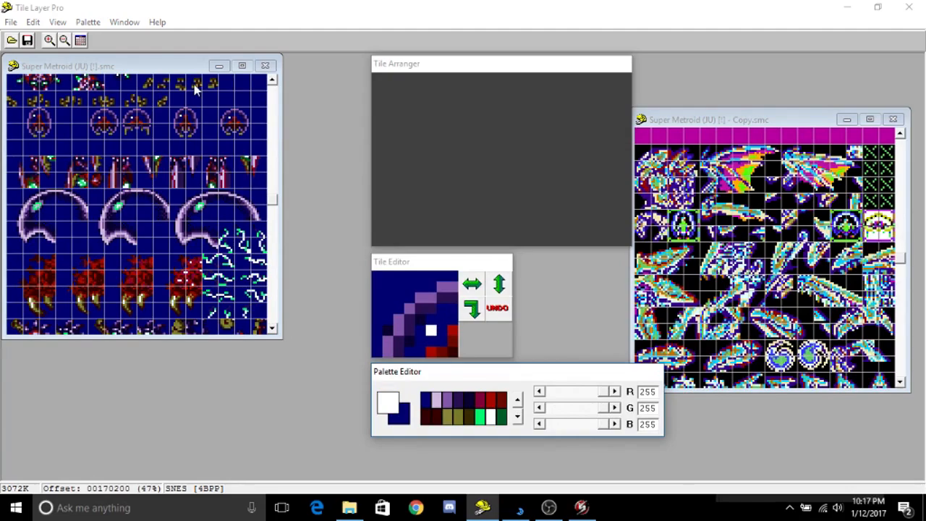
{"action": "left_click", "coordinate": [88, 21]}
{"action": "left_click", "coordinate": [106, 55]}
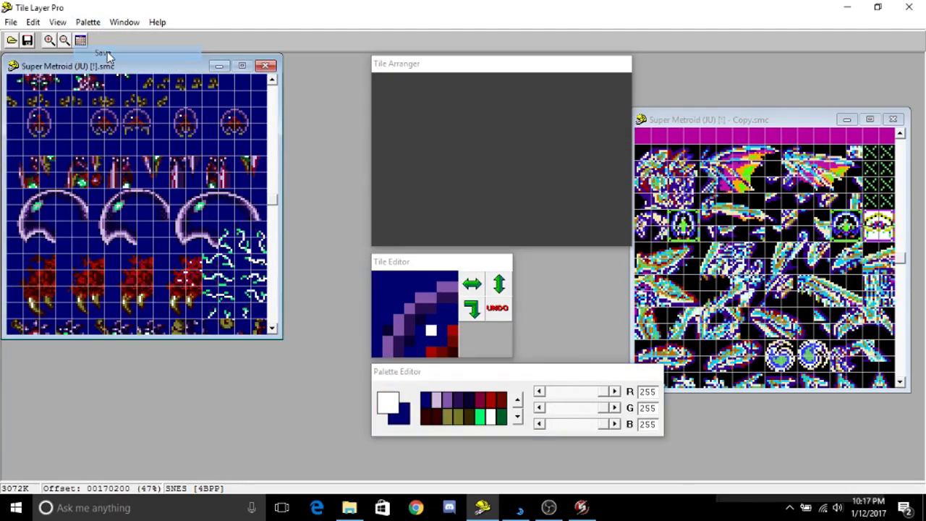
Switch to SMILE RF and load room 793FE from the area map, closing the Map Editor.
{"action": "left_click", "coordinate": [581, 507]}
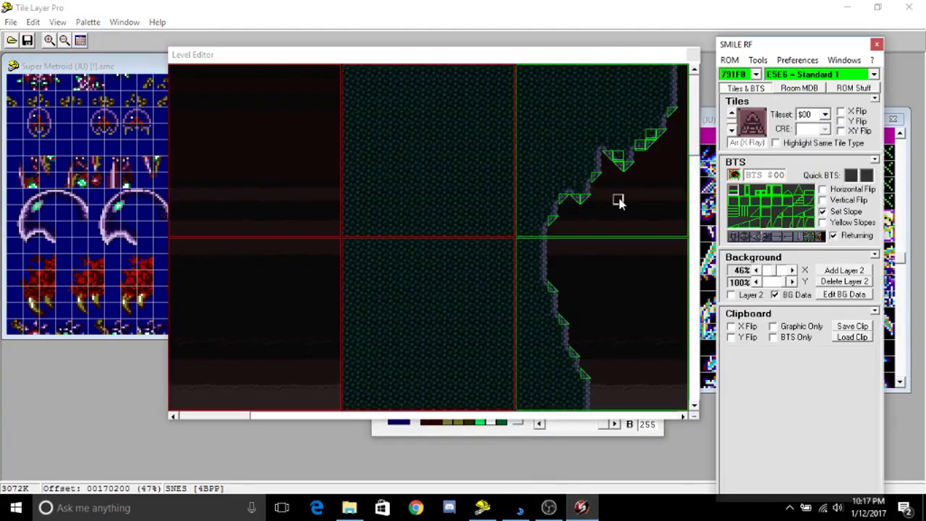
{"action": "left_click", "coordinate": [807, 62]}
{"action": "left_click", "coordinate": [807, 62]}
{"action": "left_click", "coordinate": [844, 60]}
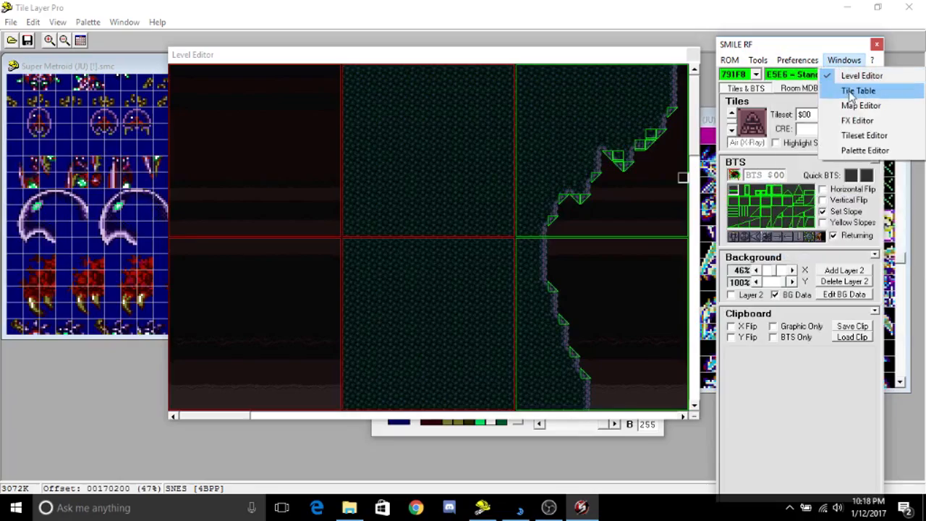
{"action": "left_click", "coordinate": [853, 106]}
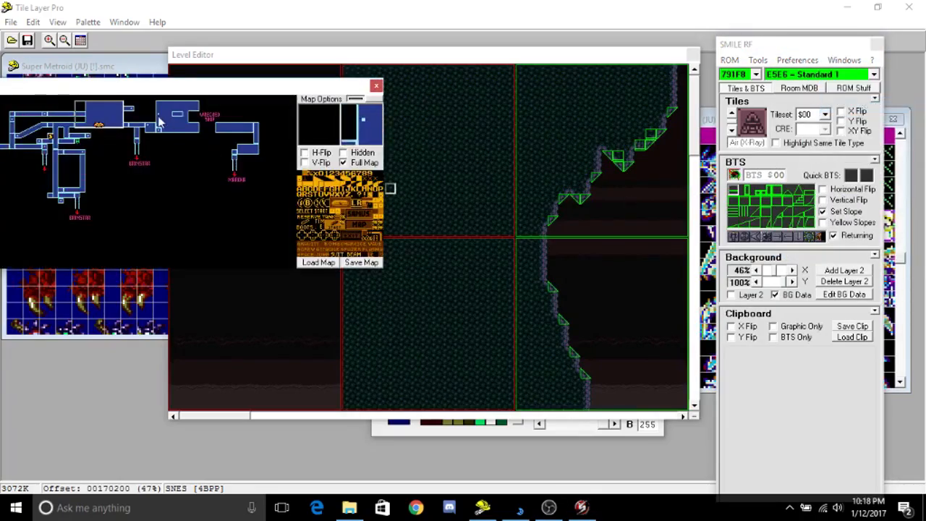
{"action": "right_click", "coordinate": [175, 119]}
{"action": "left_click", "coordinate": [176, 119]}
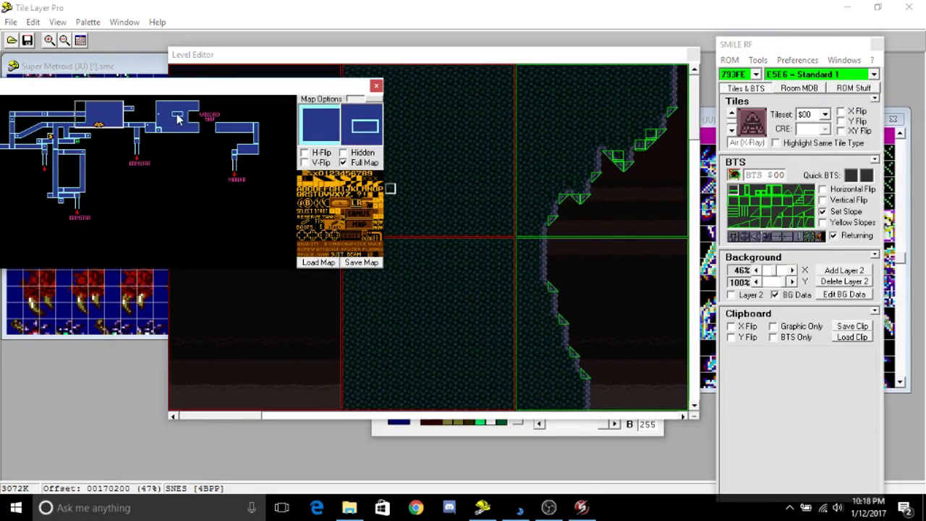
{"action": "left_click", "coordinate": [177, 117]}
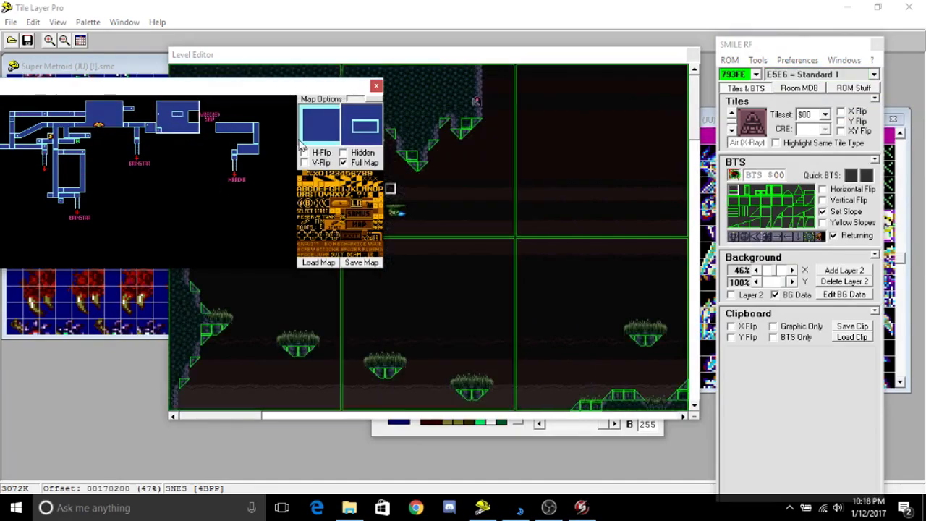
{"action": "left_click", "coordinate": [375, 87]}
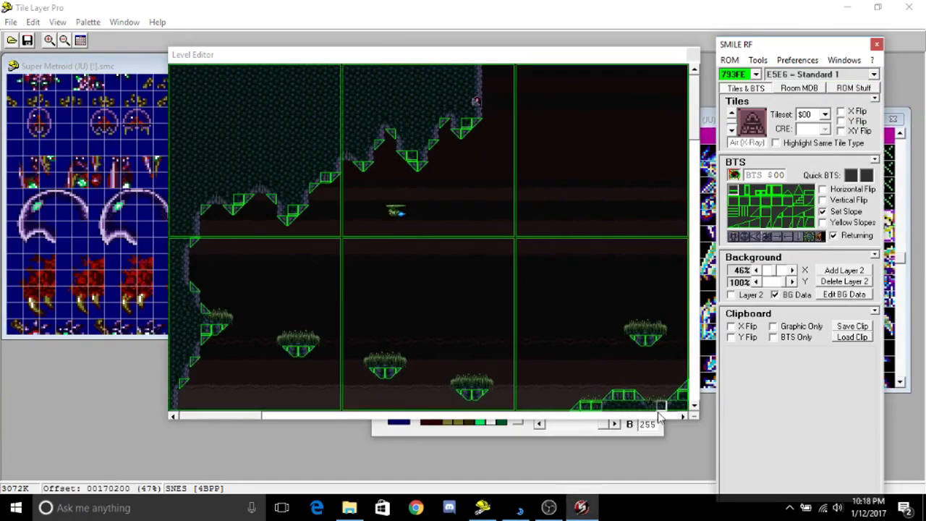
Follow the lower cave door into room 79461 and check the middle Waver's graphics in the Enemy Editor.
{"action": "scroll", "coordinate": [665, 416], "scroll_direction": "down", "scroll_amount": 5}
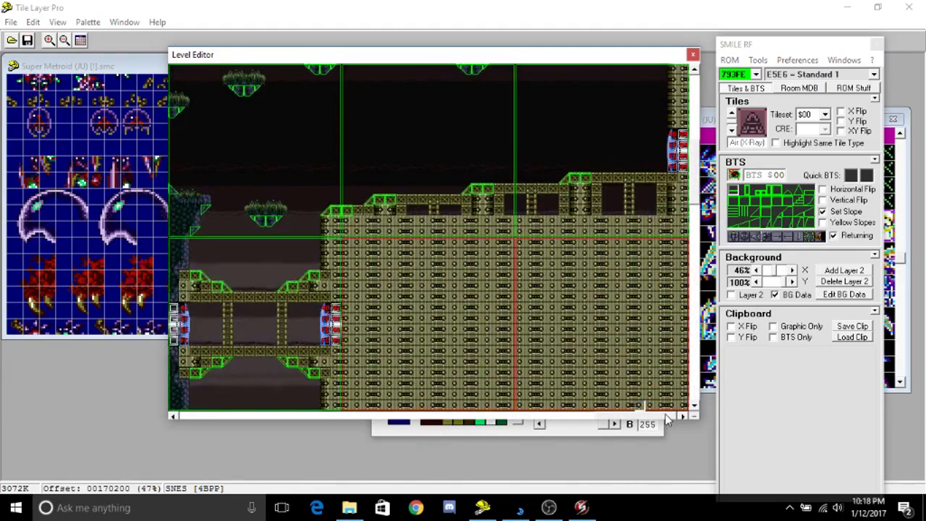
{"action": "scroll", "coordinate": [665, 416], "scroll_direction": "left", "scroll_amount": 5}
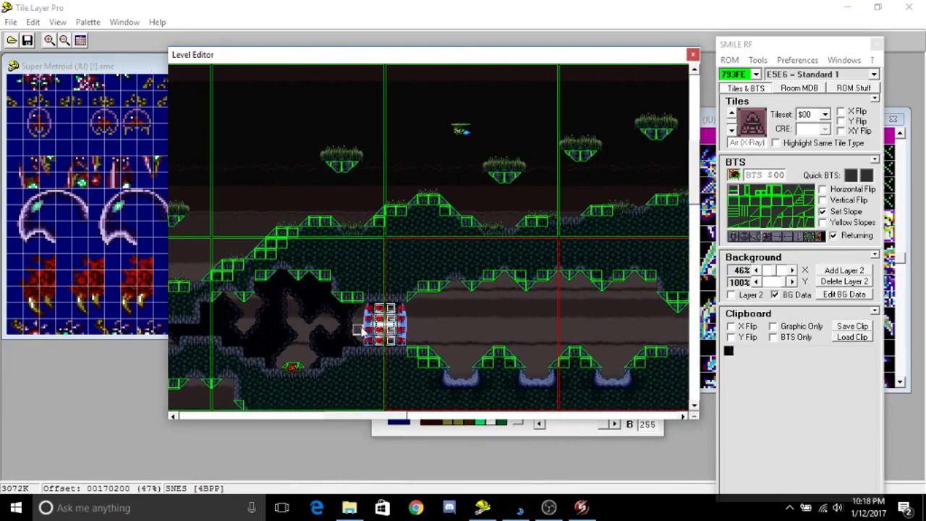
{"action": "double_click", "coordinate": [376, 326]}
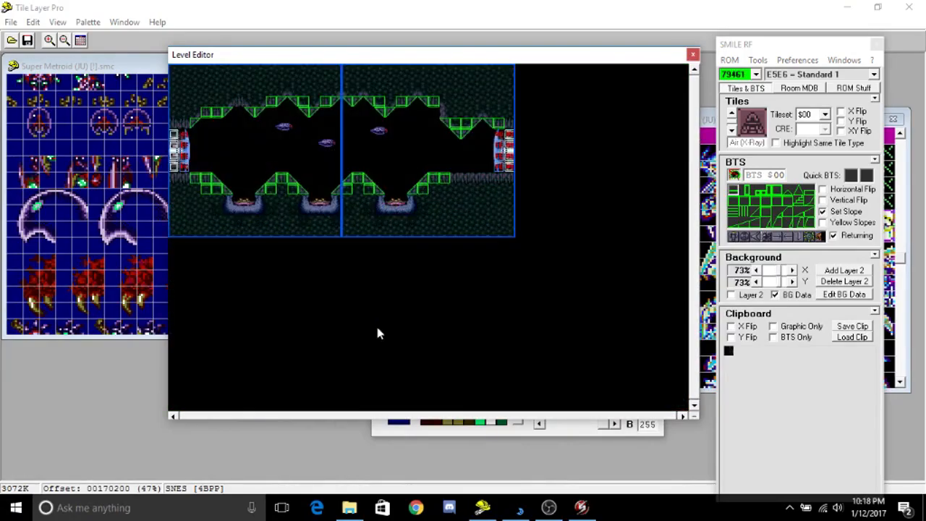
{"action": "double_click", "coordinate": [326, 144]}
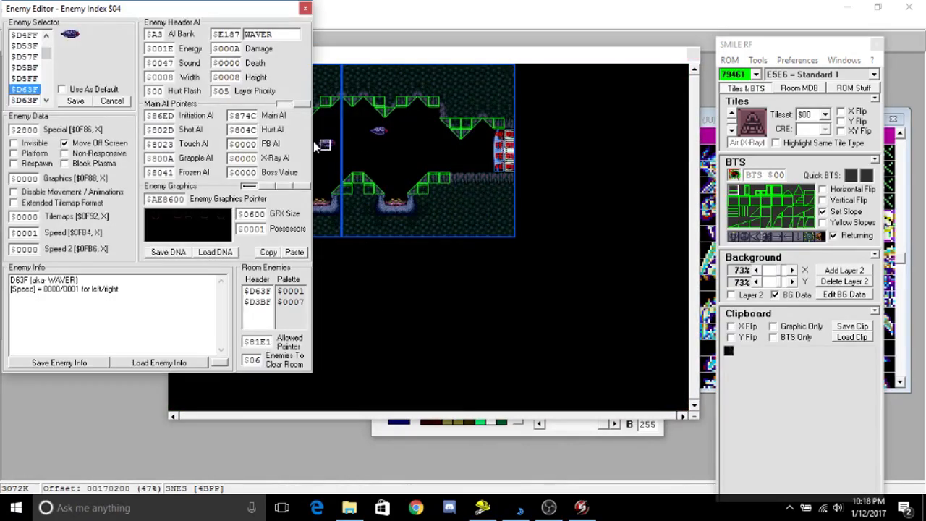
{"action": "left_click", "coordinate": [308, 12]}
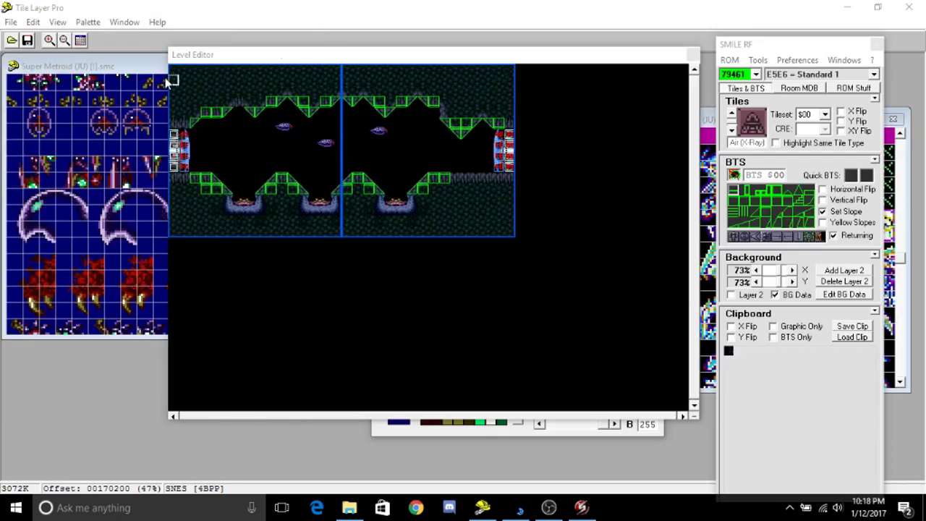
Switch to Tile Layer Pro and save the edited Super Metroid (JU) [!].smc.
{"action": "left_click", "coordinate": [124, 77]}
{"action": "left_click", "coordinate": [10, 22]}
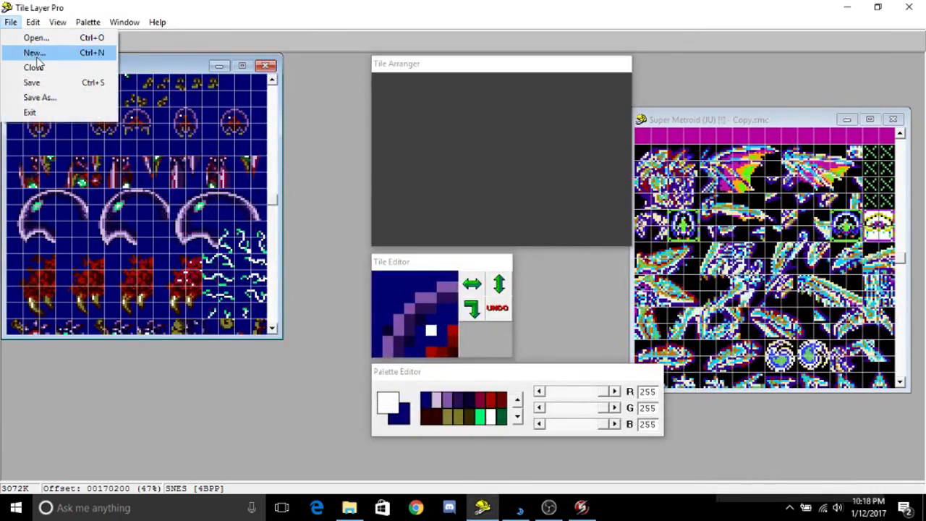
{"action": "left_click", "coordinate": [49, 86]}
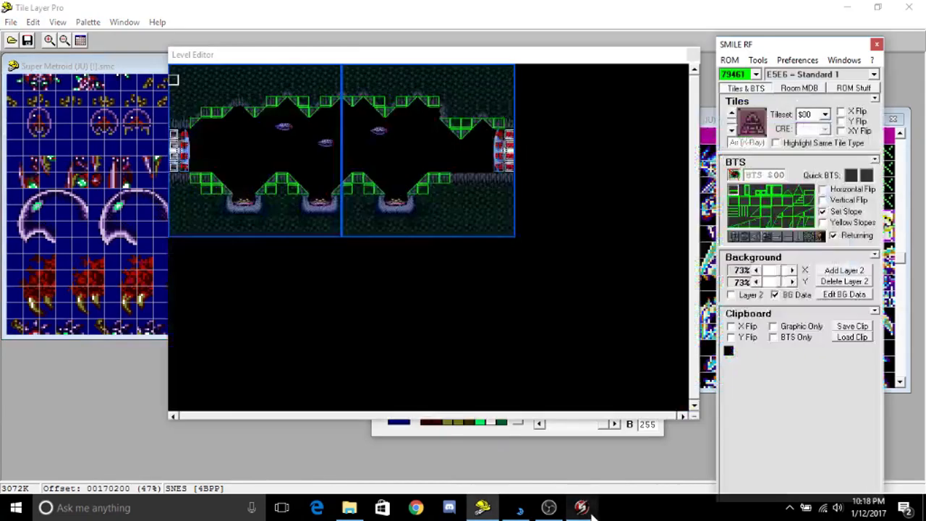
Switch back to SMILE RF and open the rightmost Waver in the Enemy Editor to inspect its graphics.
{"action": "left_click", "coordinate": [584, 508]}
{"action": "double_click", "coordinate": [378, 131]}
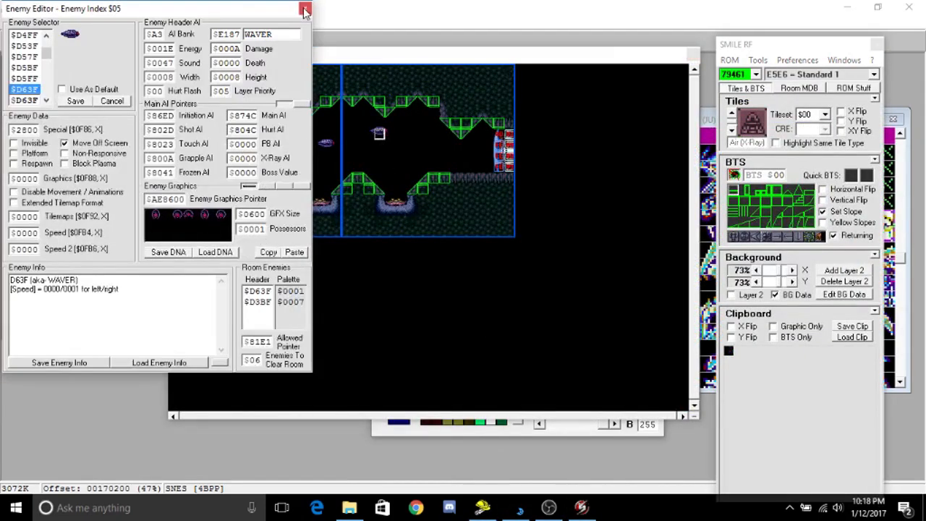
Import the palette file into the Waver's enemy palette, recheck its graphics and save the enemy.
{"action": "left_click", "coordinate": [277, 186]}
{"action": "left_click", "coordinate": [277, 186]}
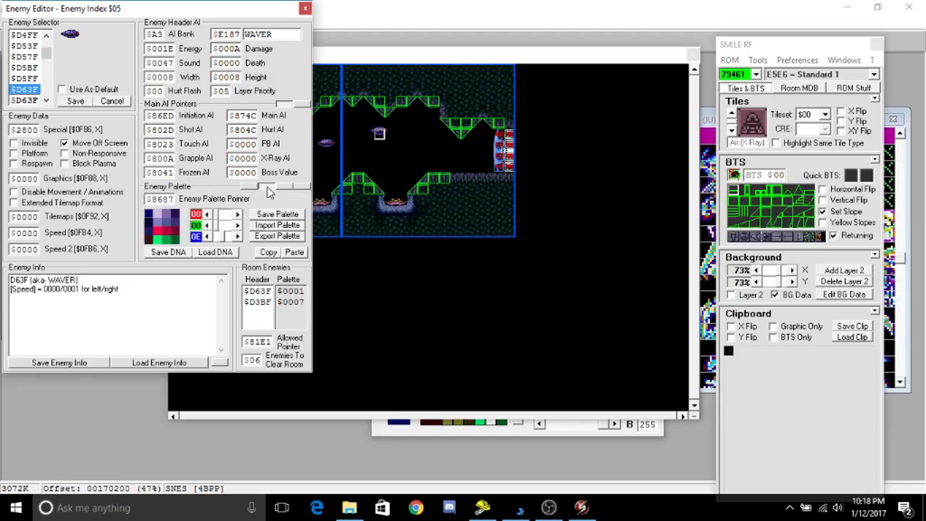
{"action": "left_click", "coordinate": [277, 225]}
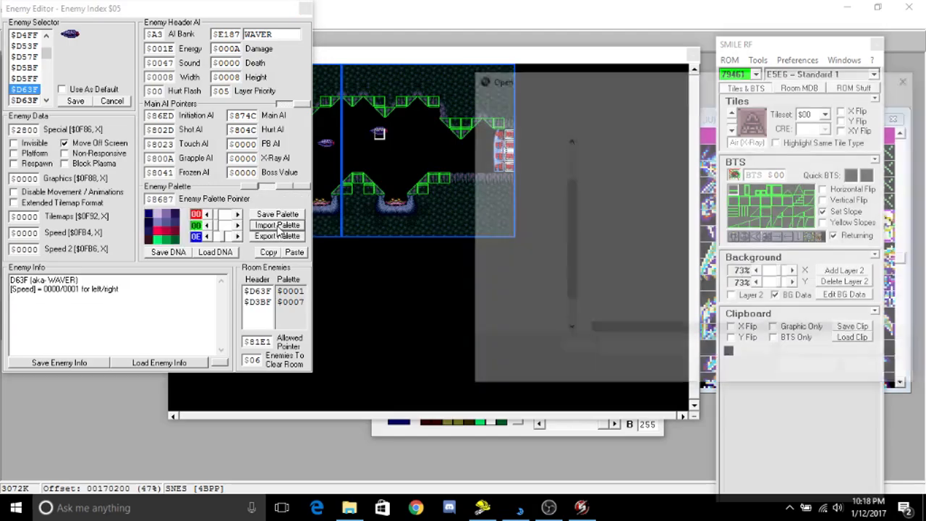
{"action": "double_click", "coordinate": [677, 246]}
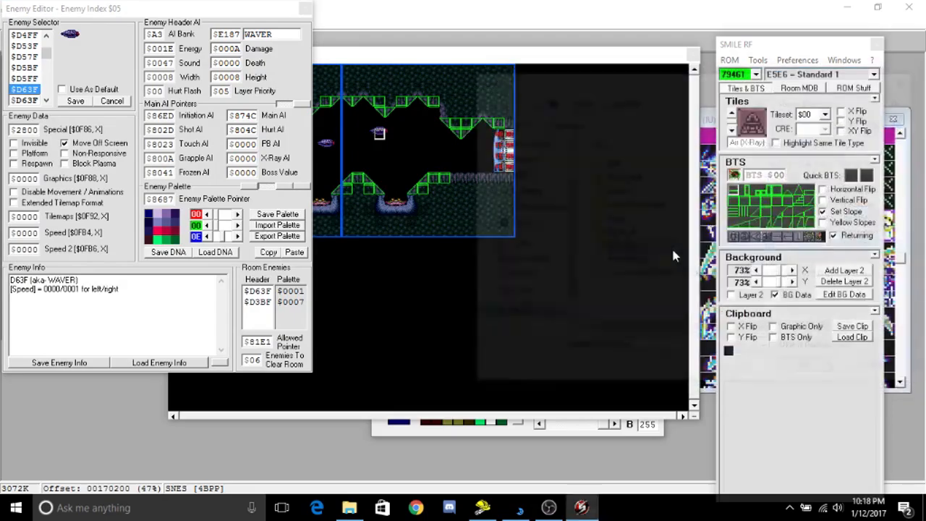
{"action": "left_click", "coordinate": [248, 186]}
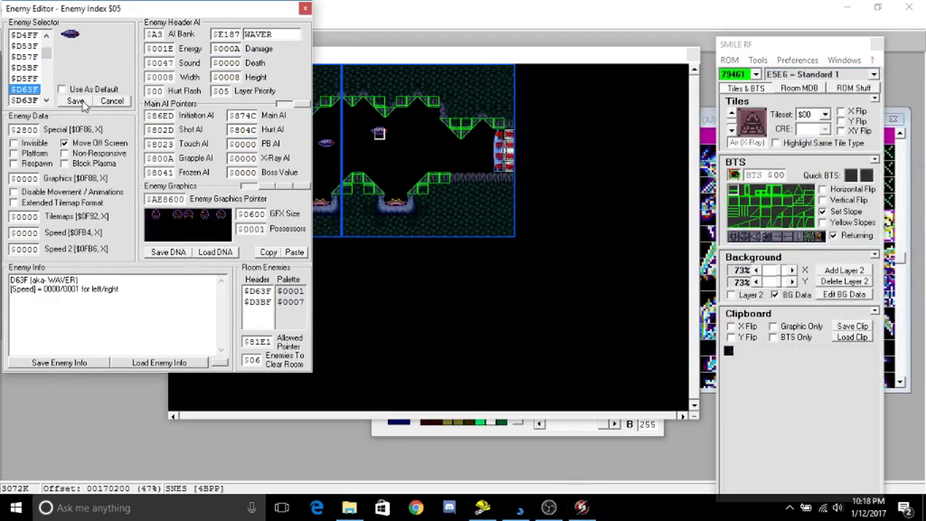
{"action": "left_click", "coordinate": [82, 101]}
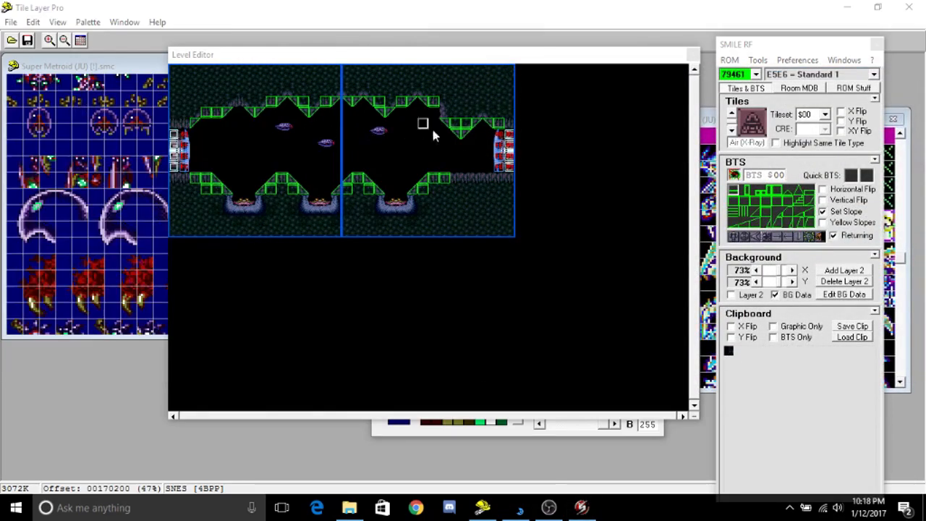
Save room 79461 and launch a test run in Snes9X from the floor beside its eastern door.
{"action": "left_click", "coordinate": [787, 44]}
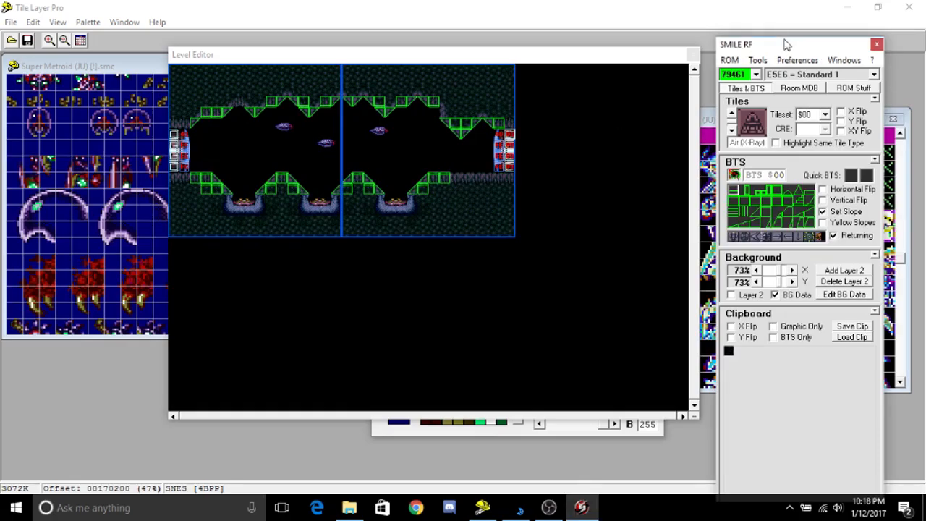
{"action": "left_click", "coordinate": [729, 60]}
{"action": "left_click", "coordinate": [745, 89]}
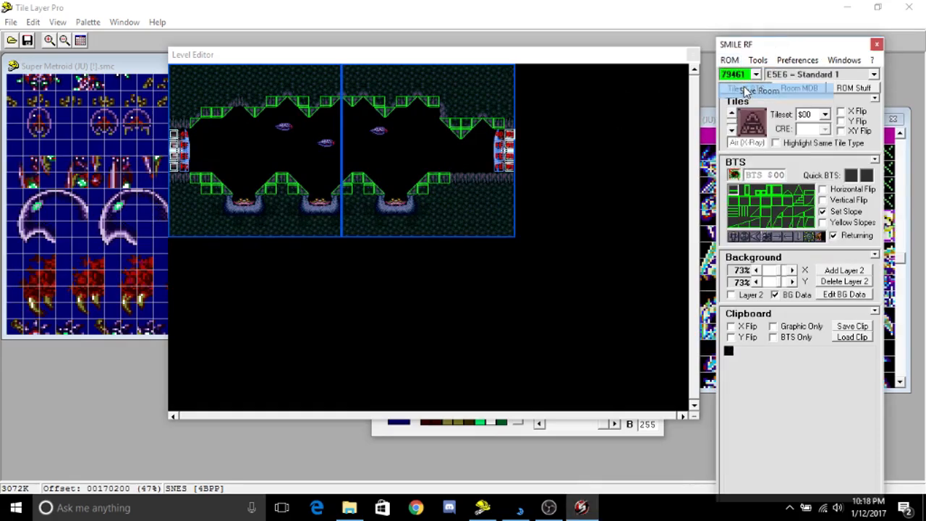
{"action": "left_click", "coordinate": [544, 61]}
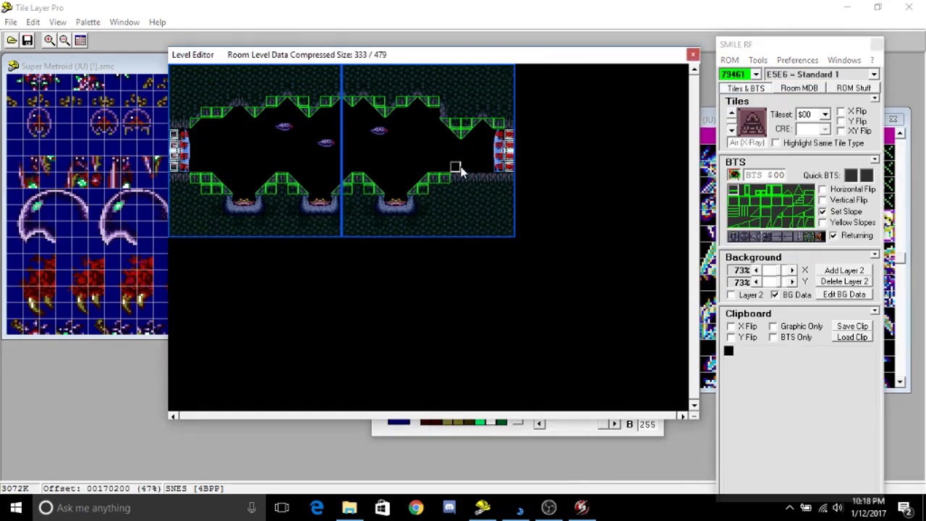
{"action": "middle_click", "coordinate": [461, 167]}
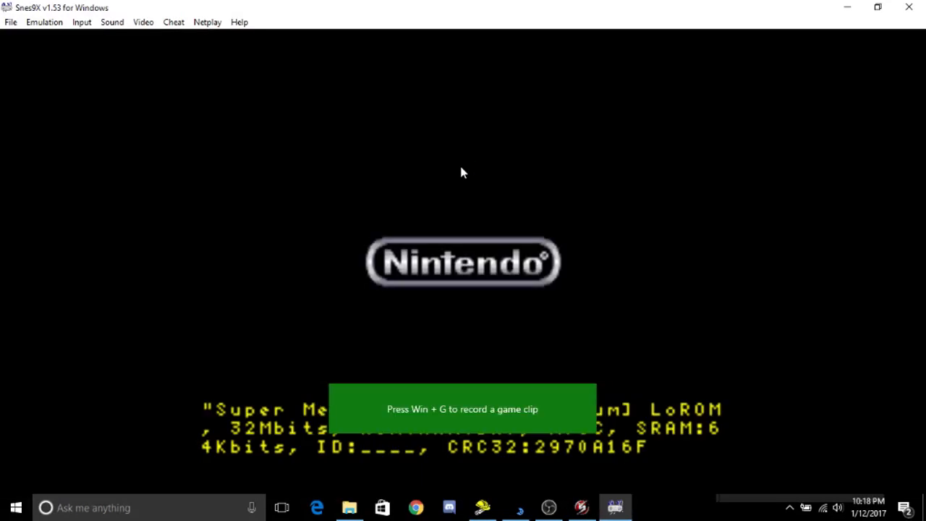
{"action": "key", "text": "Tab"}
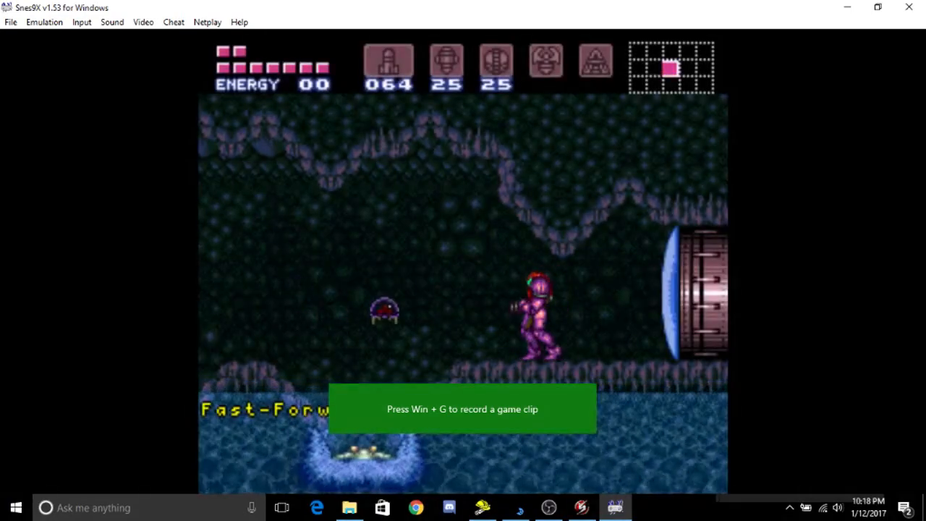
Move Samus back and forth through the room to examine the replaced Waver sprites in the game, ending the test run.
{"action": "key", "text": "Left"}
{"action": "key", "text": "s"}
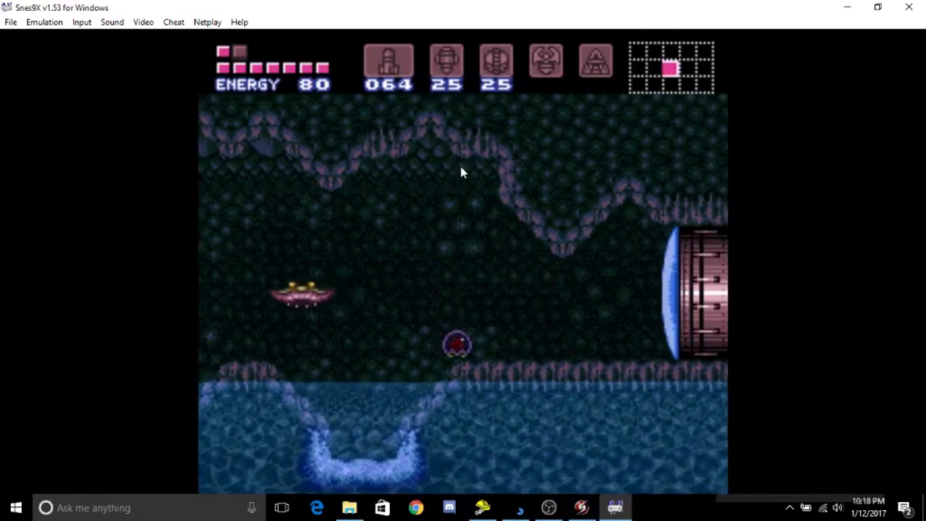
{"action": "key", "text": "Left"}
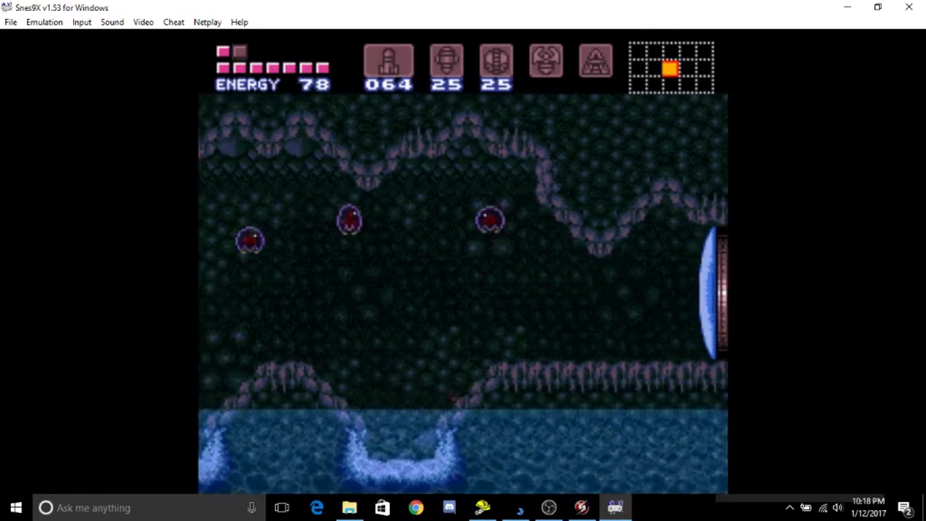
{"action": "key", "text": "Right"}
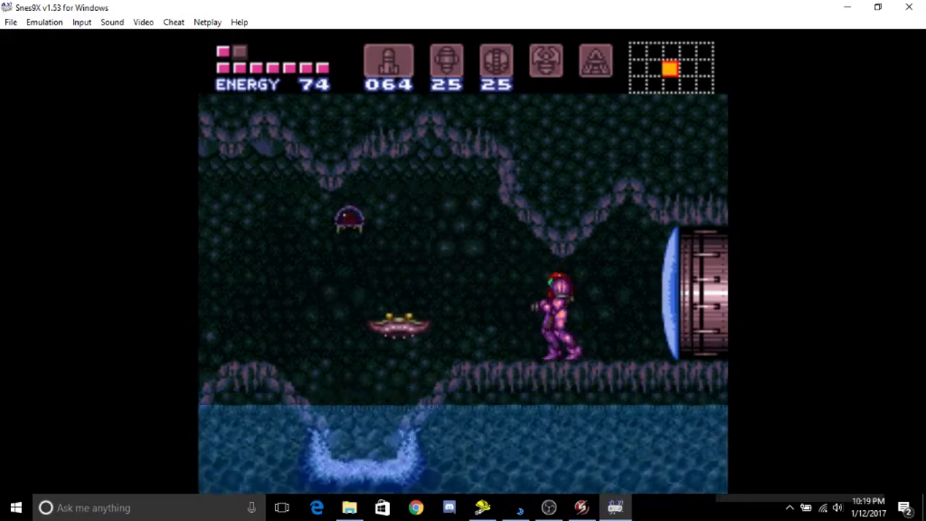
{"action": "key", "text": "Left"}
{"action": "key", "text": "v"}
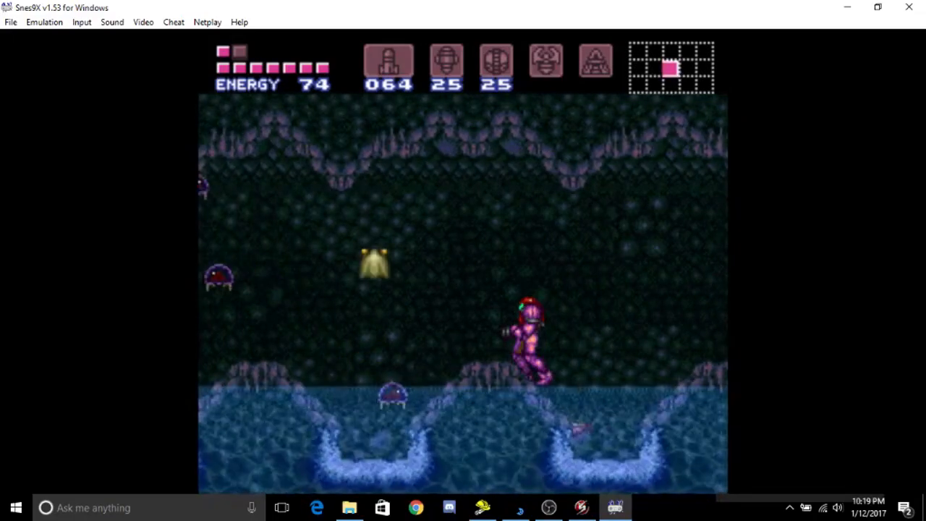
{"action": "key", "text": "Up"}
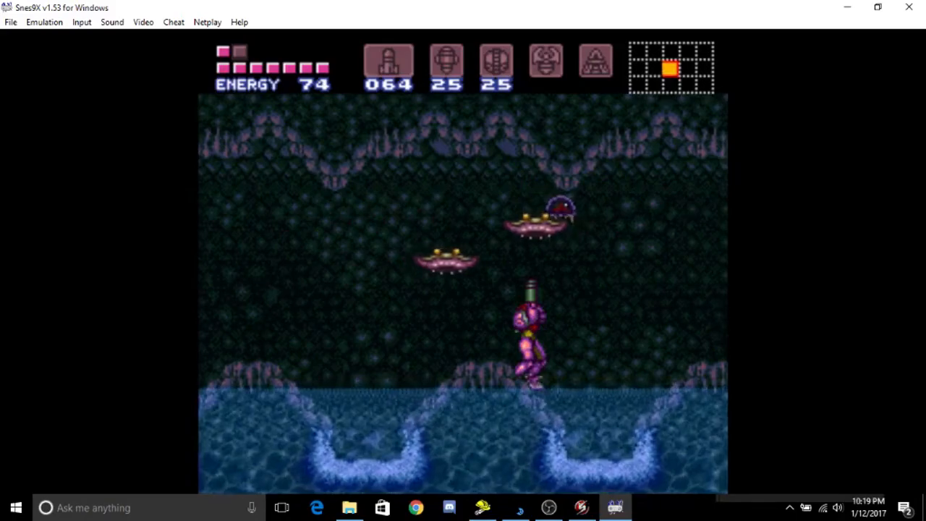
{"action": "key", "text": "Right"}
{"action": "key", "text": "v"}
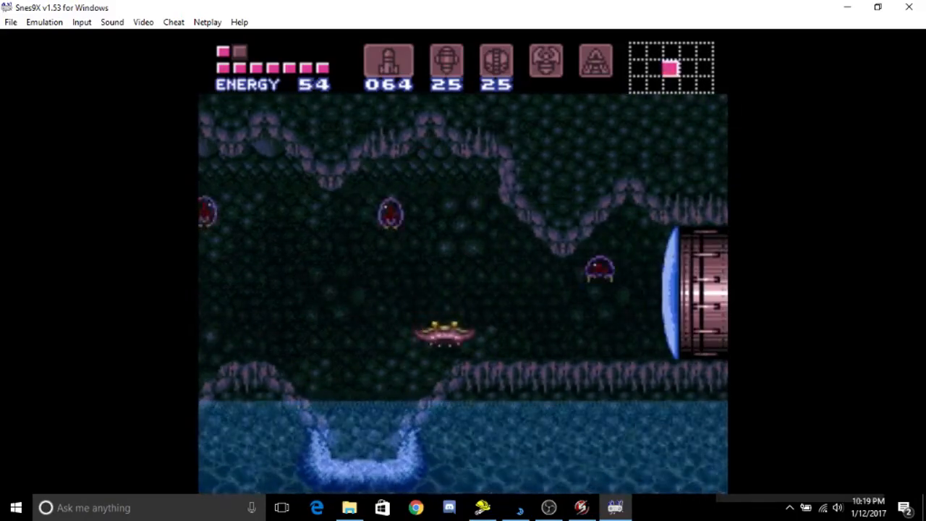
{"action": "key", "text": "Left"}
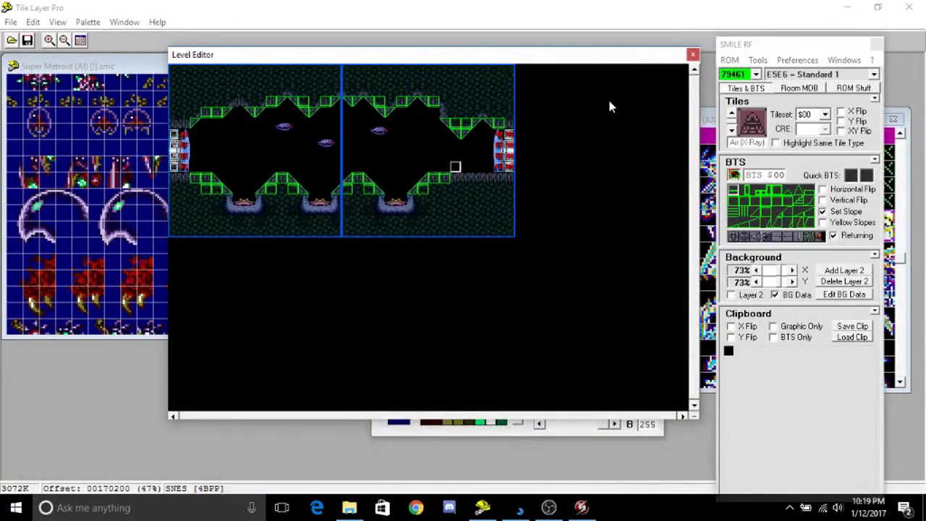
Switch to Tile Layer Pro and look through the other enemy sprites in Super Metroid (JU) [!].smc up to offset 00175000.
{"action": "left_click", "coordinate": [589, 32]}
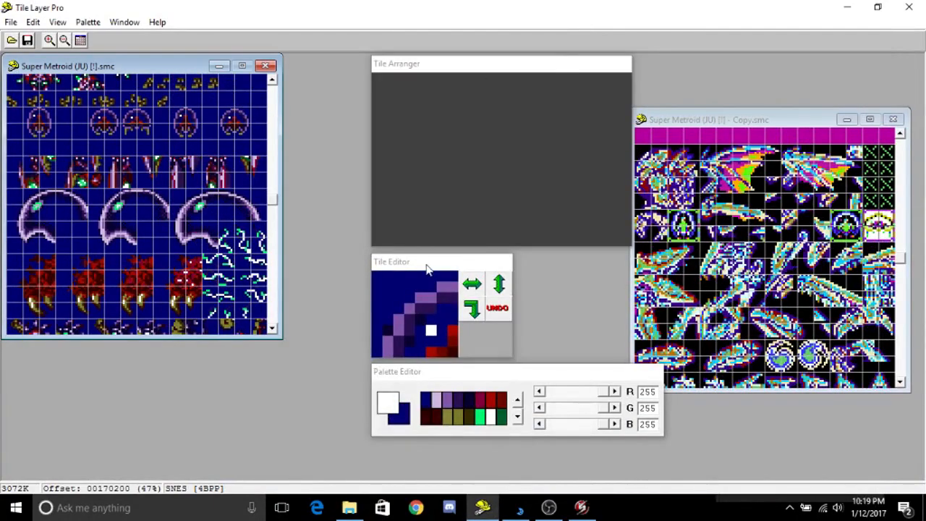
{"action": "left_click", "coordinate": [270, 295]}
{"action": "left_click", "coordinate": [269, 296]}
{"action": "left_click", "coordinate": [270, 296]}
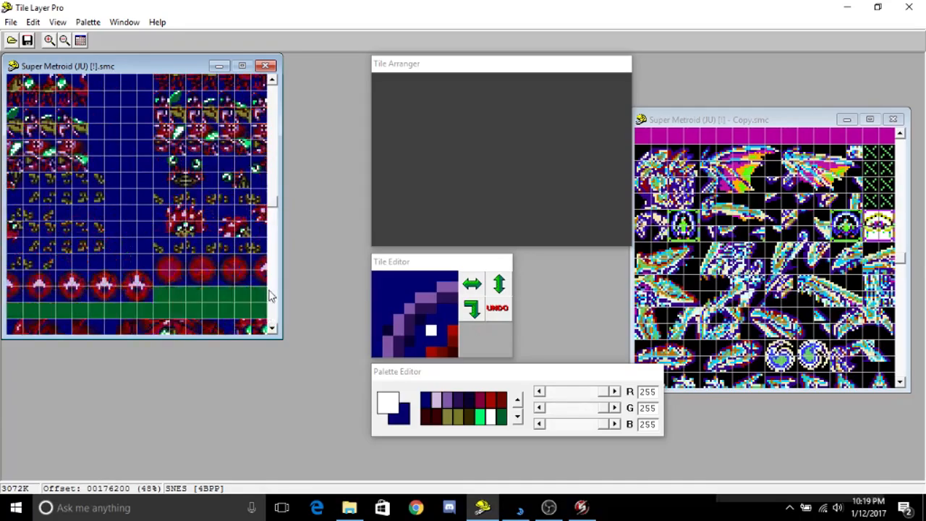
{"action": "left_click", "coordinate": [274, 159]}
{"action": "left_click", "coordinate": [271, 154]}
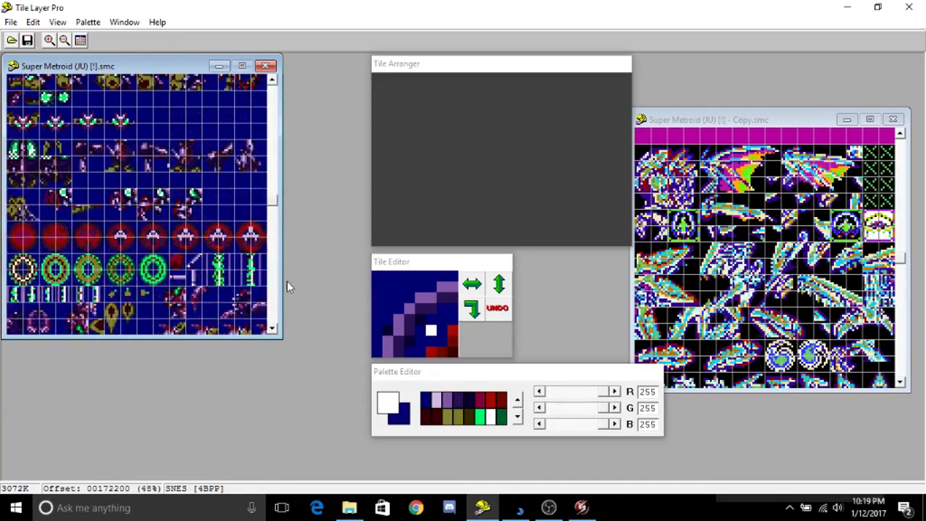
{"action": "left_click", "coordinate": [272, 328]}
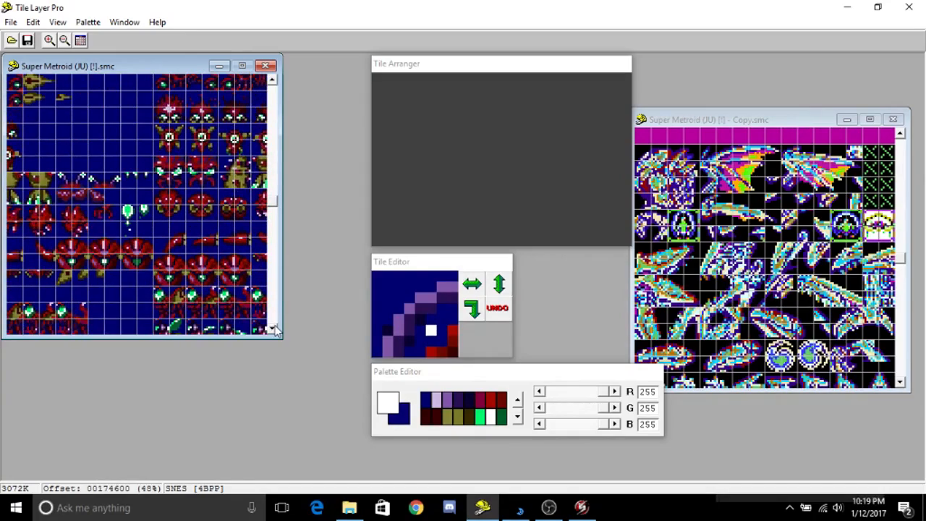
{"action": "left_click", "coordinate": [272, 327]}
{"action": "left_click", "coordinate": [273, 329]}
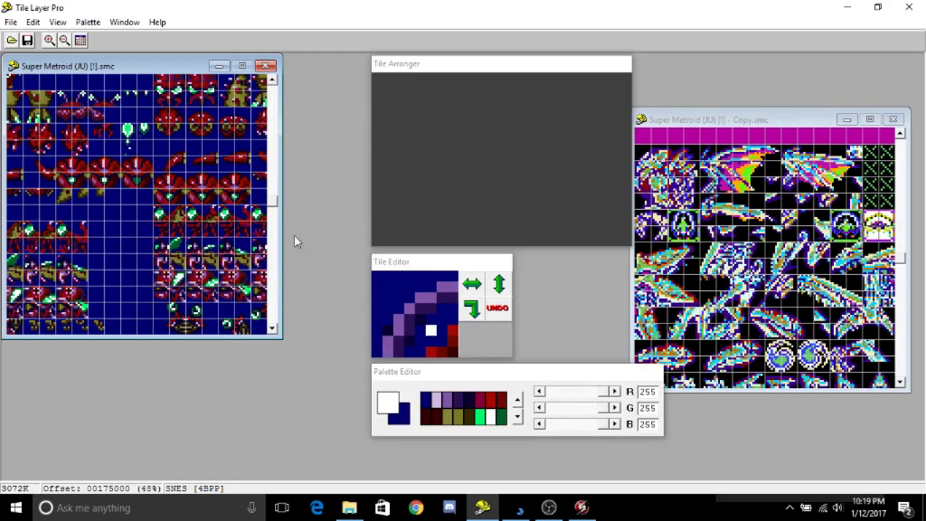
Switch back to SMILE RF and load room 7B283 in the Level Editor.
{"action": "left_click", "coordinate": [580, 507]}
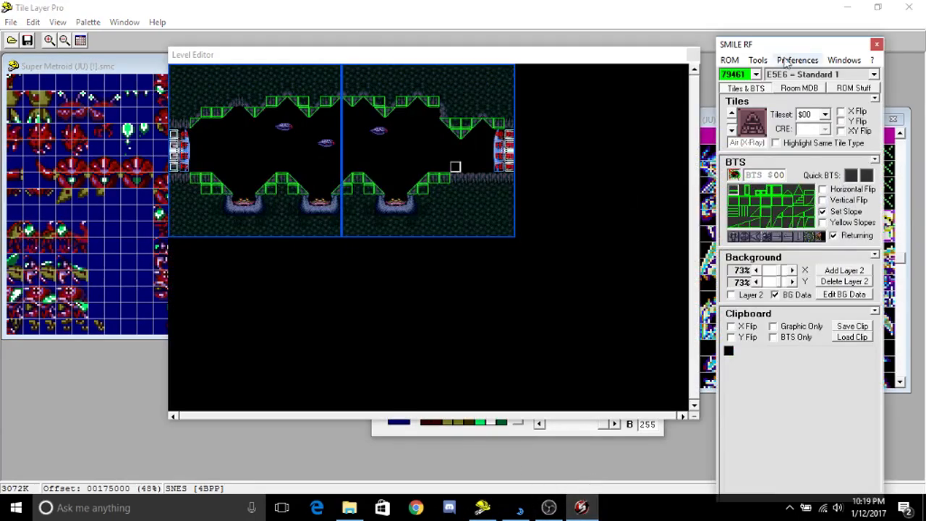
{"action": "left_click", "coordinate": [755, 74]}
{"action": "scroll", "coordinate": [761, 129], "scroll_direction": "down", "scroll_amount": 5}
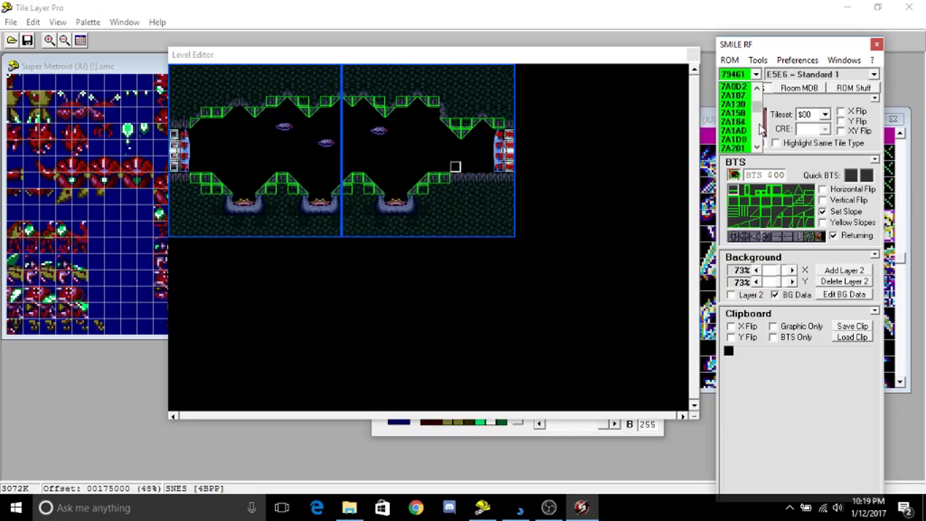
{"action": "scroll", "coordinate": [755, 129], "scroll_direction": "down", "scroll_amount": 5}
{"action": "left_click", "coordinate": [745, 130]}
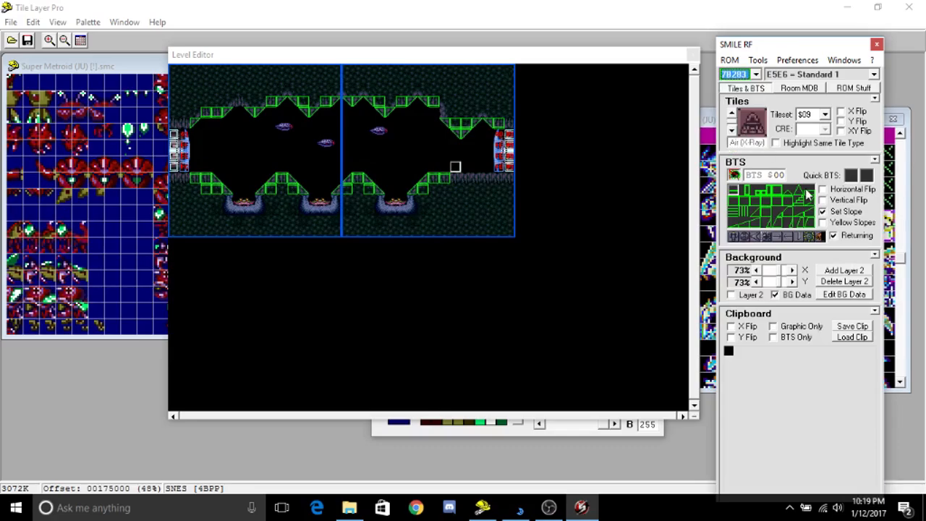
{"action": "left_click", "coordinate": [787, 73]}
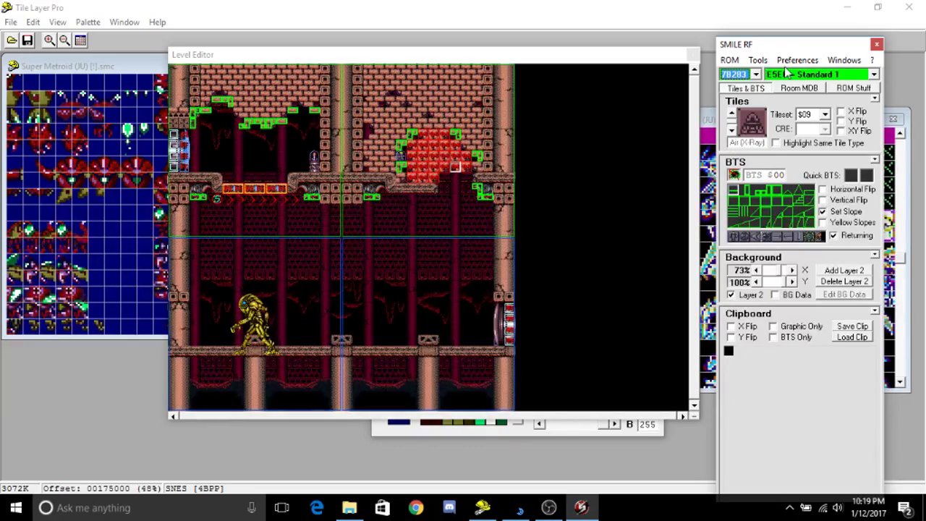
Load room 7B5D5 from the area map in the Map Editor and close the map.
{"action": "left_click", "coordinate": [843, 61]}
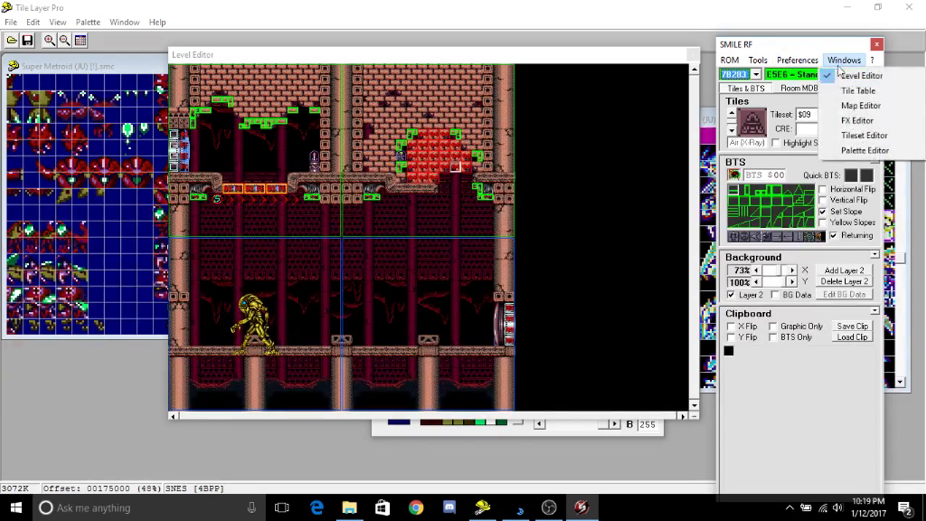
{"action": "left_click", "coordinate": [861, 106]}
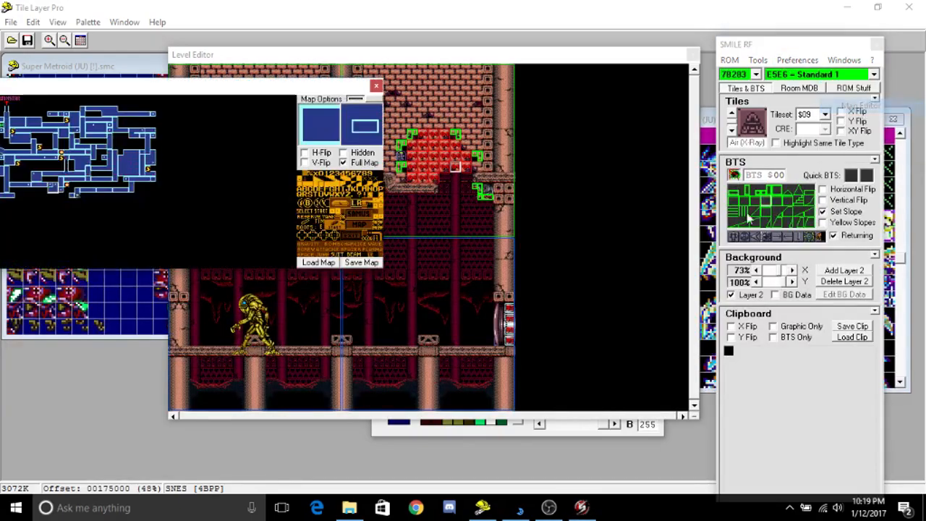
{"action": "left_click", "coordinate": [135, 185]}
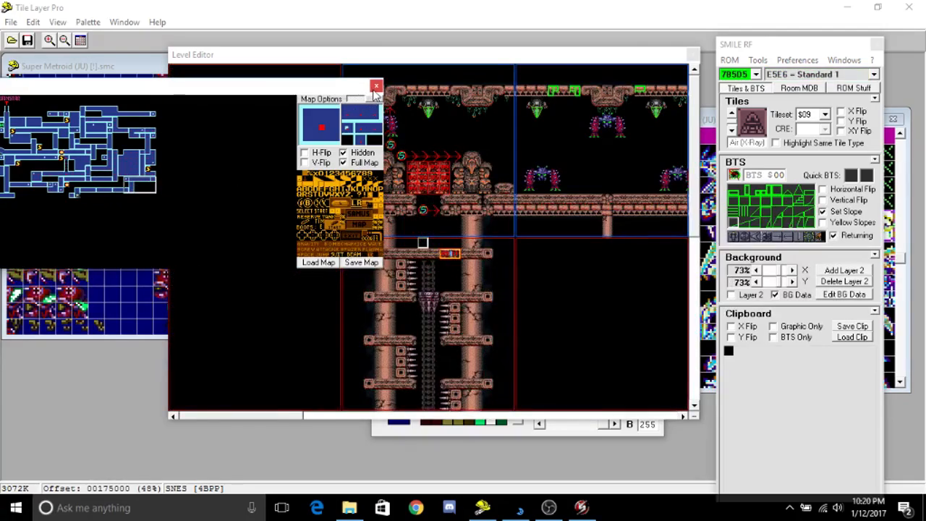
{"action": "left_click", "coordinate": [375, 87]}
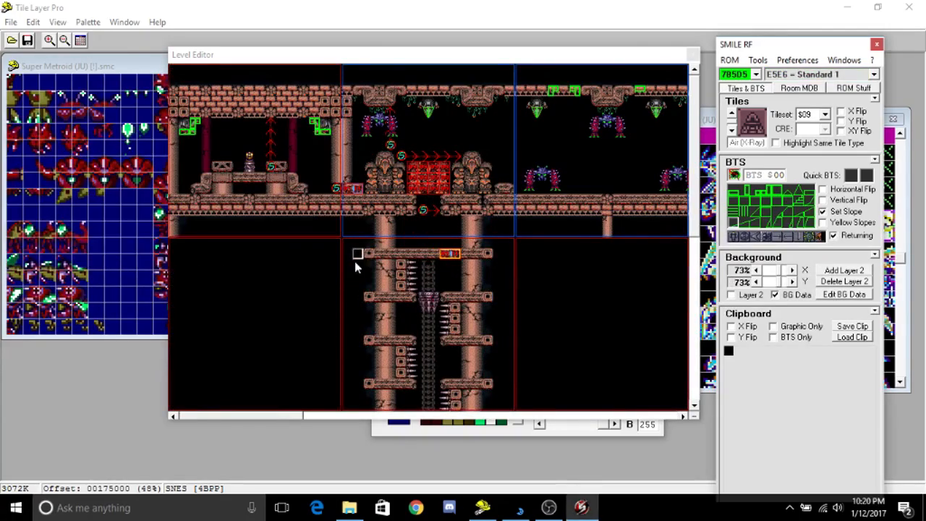
Open the Desgeega on the floor in the Enemy Editor and convert its graphics pointer AED120 to a PC address in Lunar Address.
{"action": "double_click", "coordinate": [542, 176]}
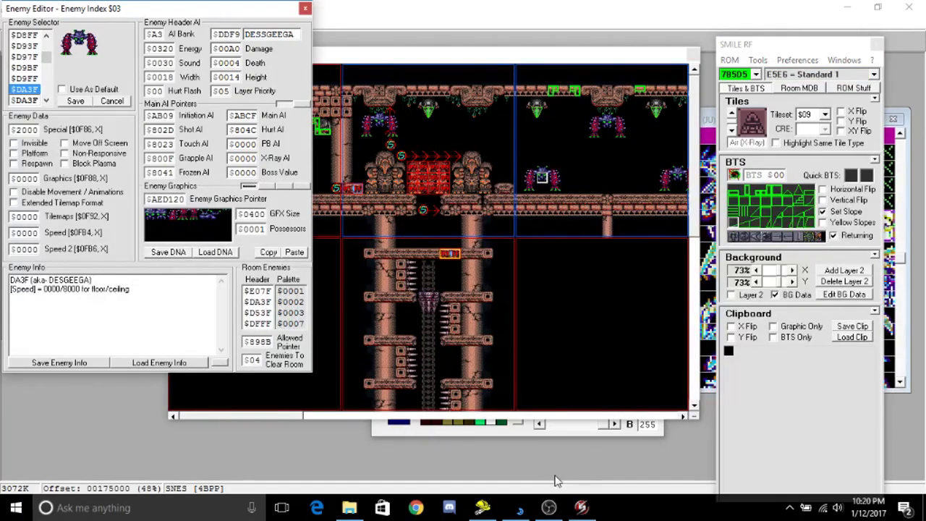
{"action": "left_click", "coordinate": [517, 509]}
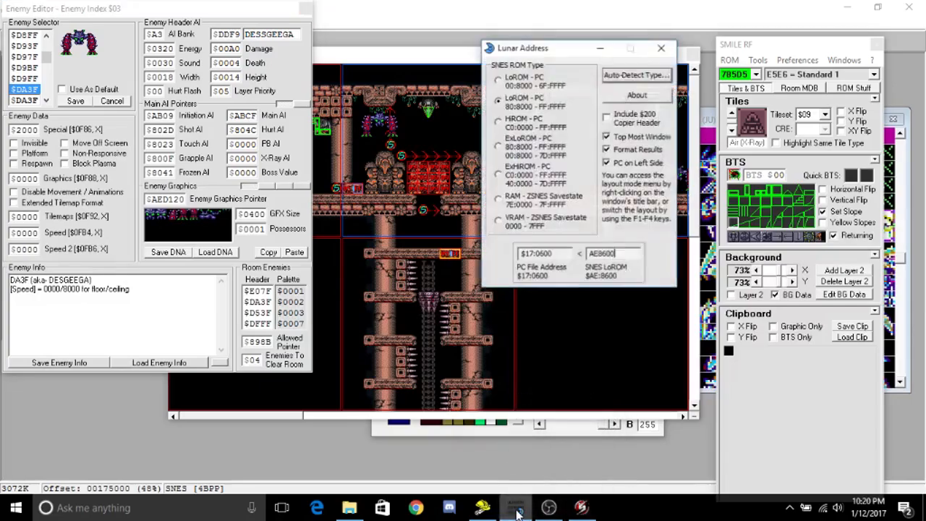
{"action": "left_click", "coordinate": [526, 460]}
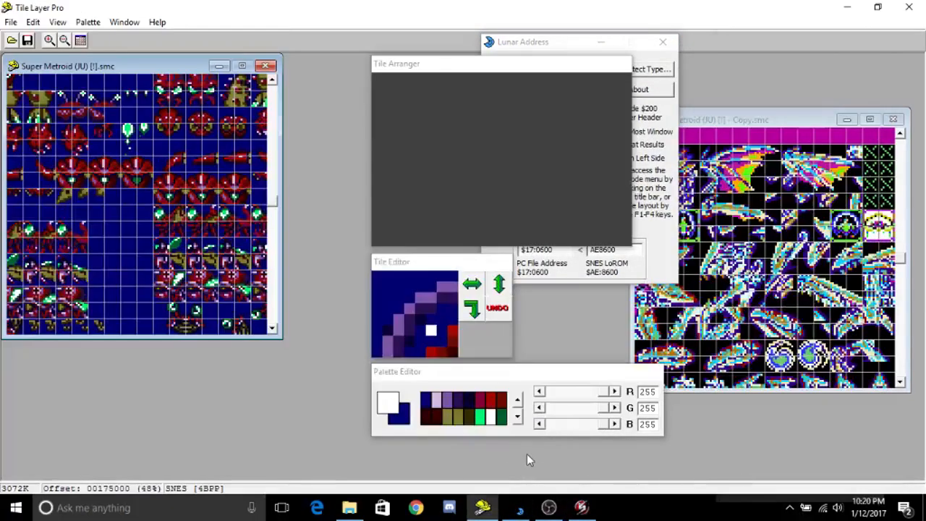
{"action": "left_click", "coordinate": [581, 506]}
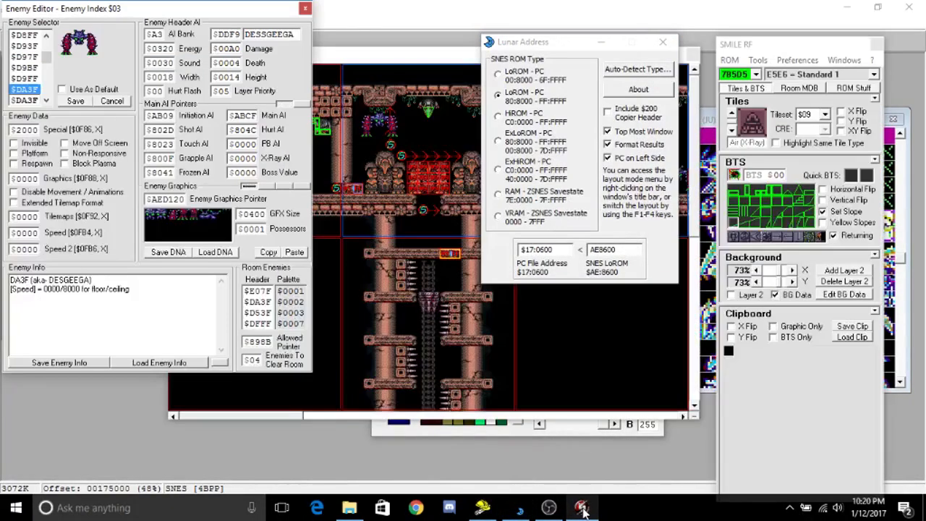
{"action": "left_click_drag", "start_coordinate": [622, 252], "coordinate": [596, 250]}
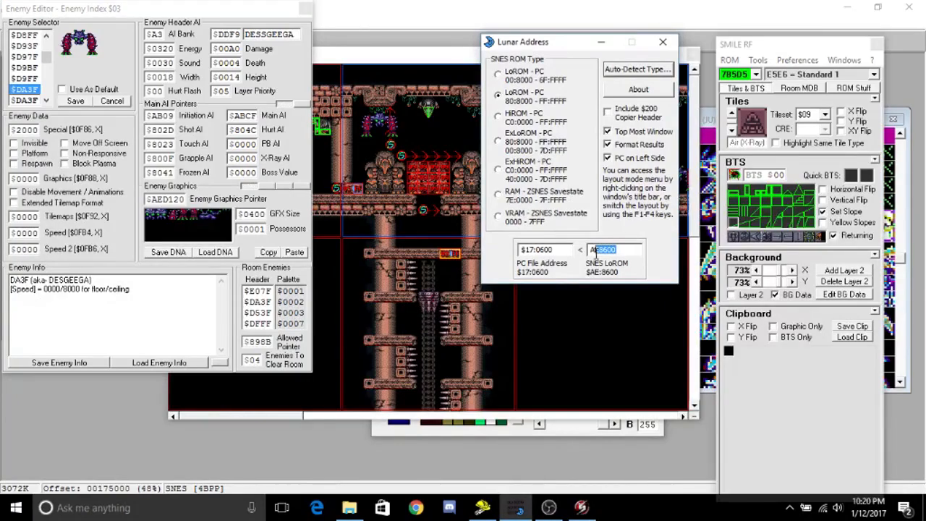
{"action": "type", "text": "D120"}
Switch to Tile Layer Pro and locate the Desgeega tiles around offset 00175000 in Super Metroid (JU) [!].smc.
{"action": "left_click", "coordinate": [482, 507]}
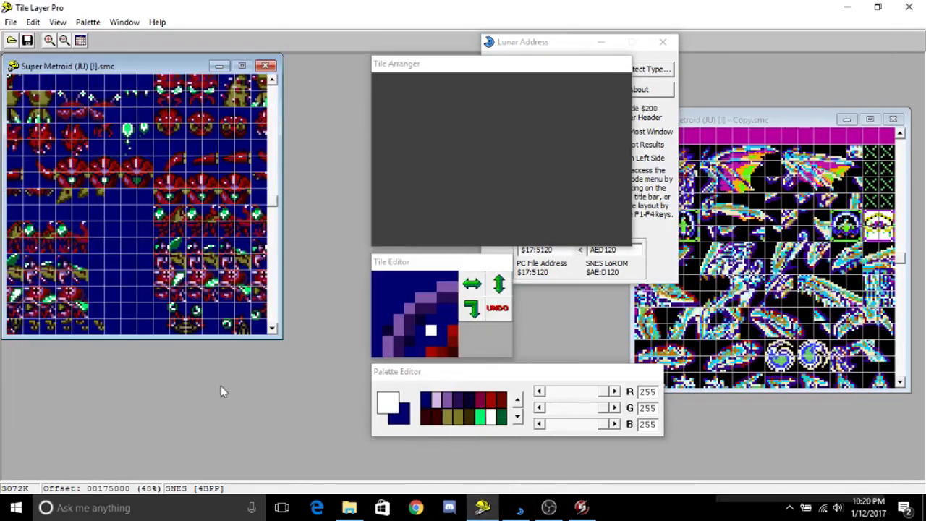
{"action": "left_click", "coordinate": [274, 329]}
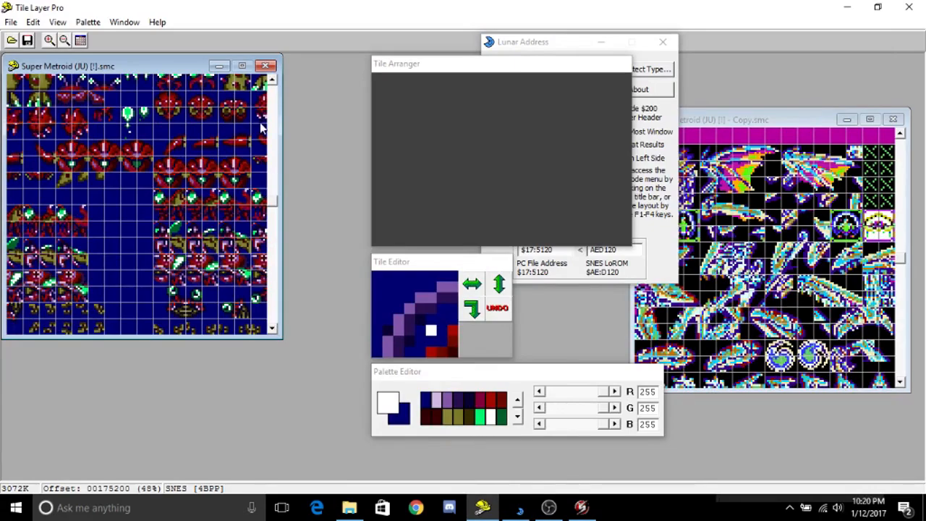
{"action": "left_click", "coordinate": [271, 90]}
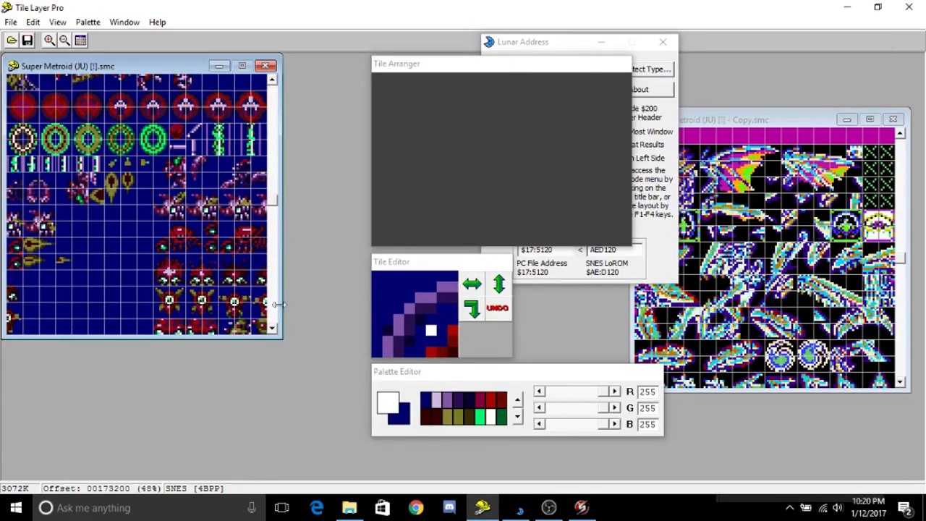
{"action": "left_click_drag", "start_coordinate": [274, 333], "coordinate": [274, 333]}
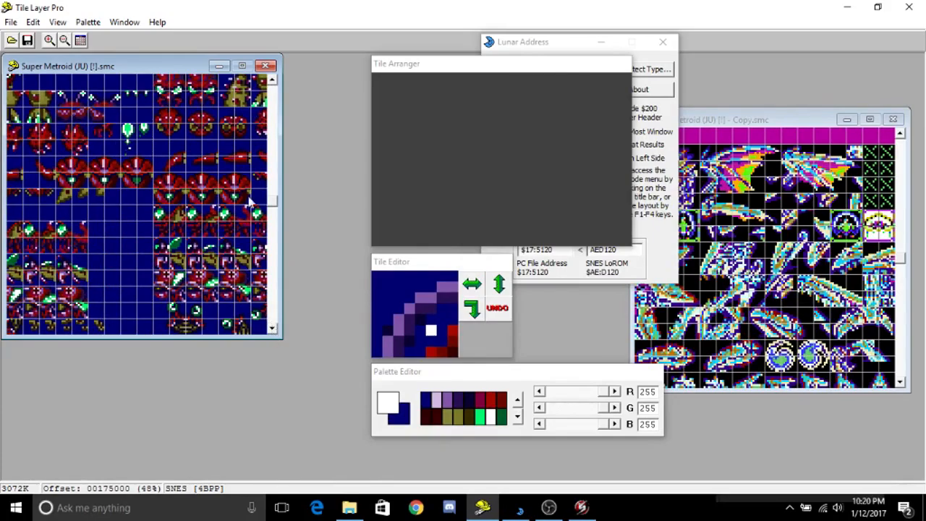
Close the Desgeega's Enemy Editor in SMILE RF and put Lunar Address away, leaving Tile Layer Pro in front.
{"action": "left_click", "coordinate": [582, 507]}
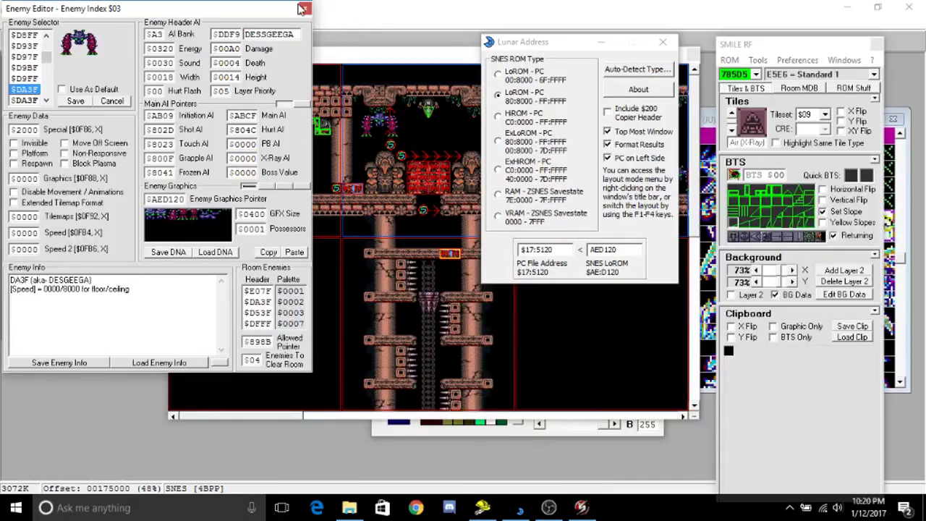
{"action": "left_click", "coordinate": [302, 8]}
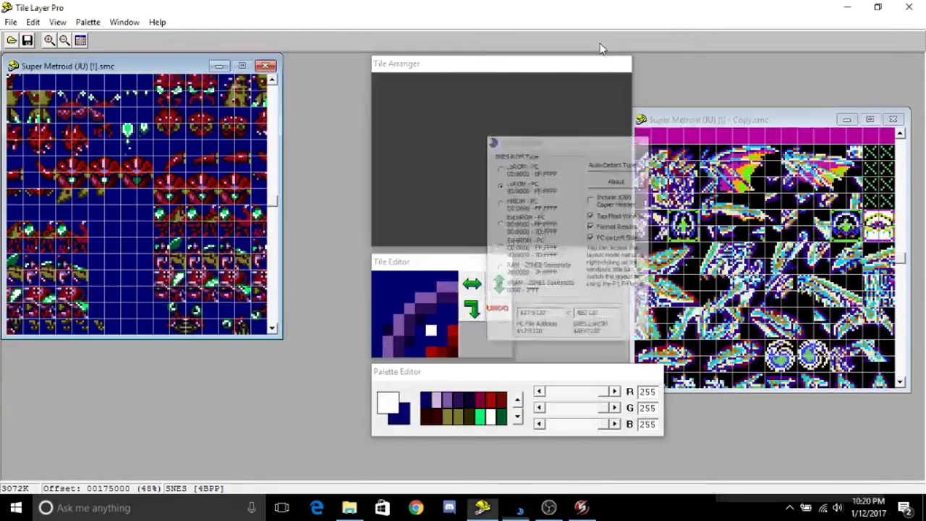
{"action": "left_click", "coordinate": [601, 36]}
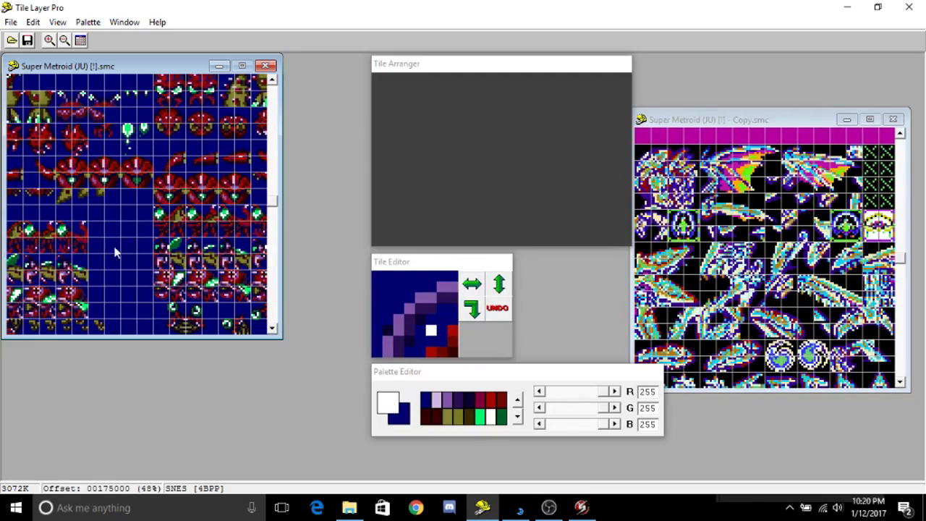
Overwrite the two 2×2 tile blocks above the first two round Desgeega heads with copies of those heads.
{"action": "left_click_drag", "start_coordinate": [166, 125], "coordinate": [177, 134]}
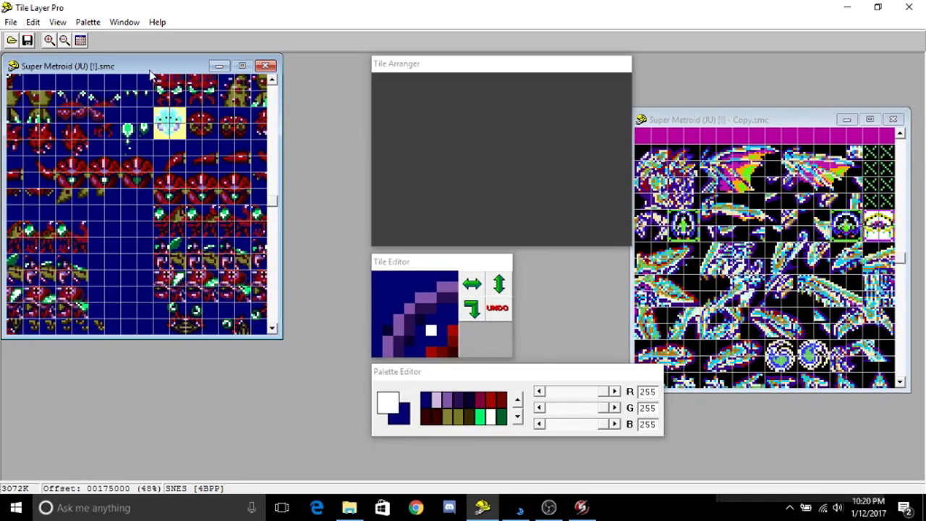
{"action": "left_click", "coordinate": [144, 101]}
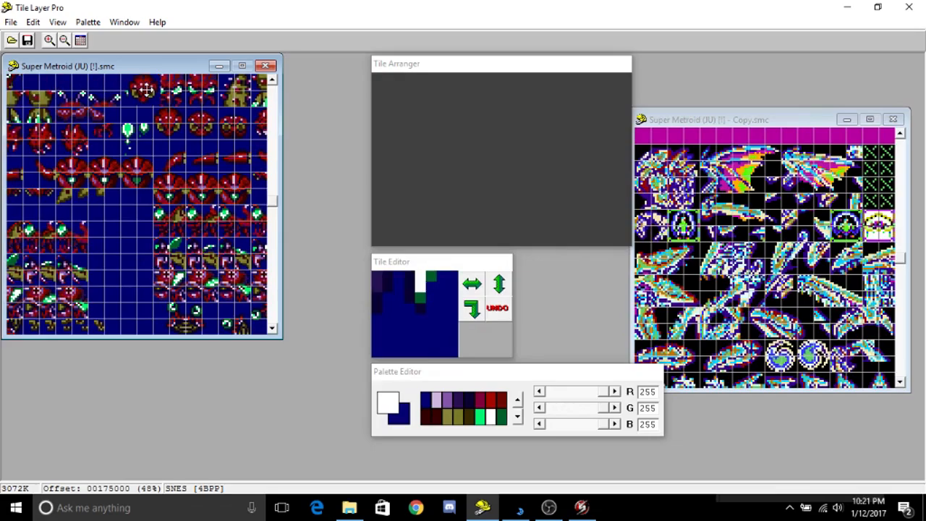
{"action": "left_click", "coordinate": [207, 148]}
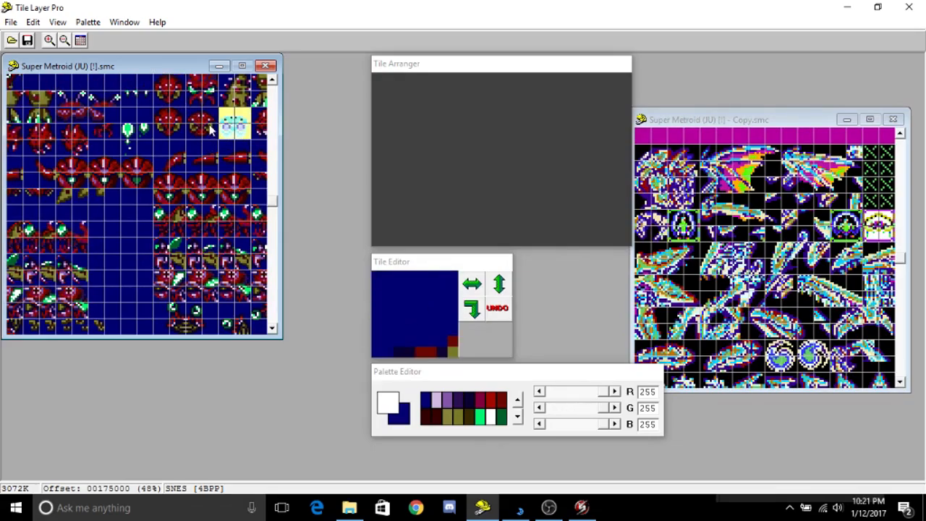
{"action": "left_click_drag", "start_coordinate": [194, 113], "coordinate": [206, 131]}
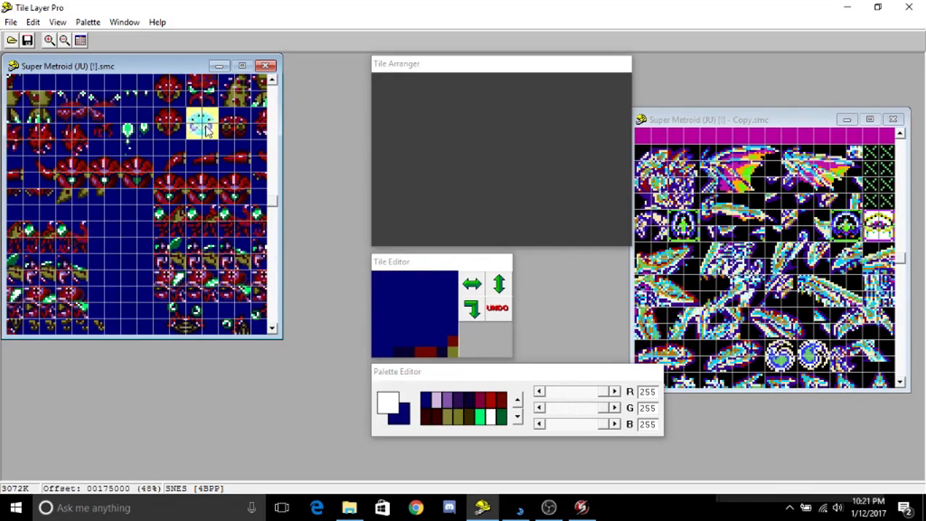
{"action": "key", "text": "ctrl+c"}
{"action": "key", "text": "ctrl+v"}
{"action": "left_click_drag", "start_coordinate": [28, 94], "coordinate": [212, 121]}
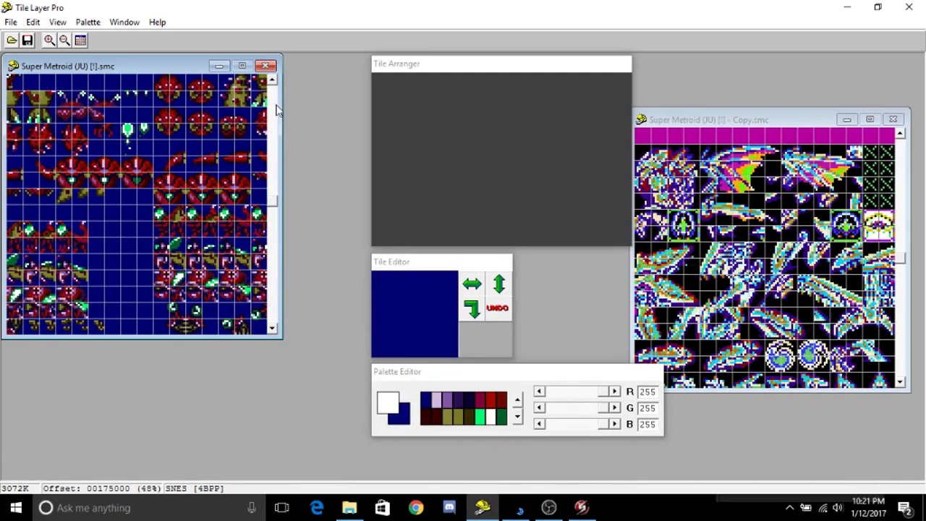
Move the Super Metroid (JU) [!].smc tile window closer to the Tile Arranger.
{"action": "mouse_move", "coordinate": [291, 109]}
{"action": "left_mouse_down"}
{"action": "mouse_move", "coordinate": [300, 108]}
{"action": "mouse_move", "coordinate": [287, 111]}
{"action": "left_mouse_up"}
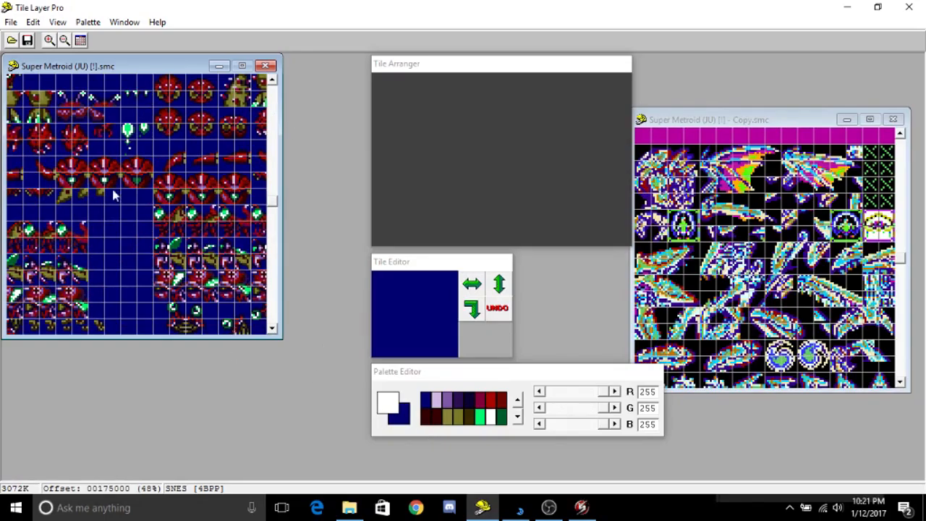
{"action": "left_click_drag", "start_coordinate": [98, 65], "coordinate": [164, 67]}
{"action": "left_click_drag", "start_coordinate": [70, 114], "coordinate": [58, 119]}
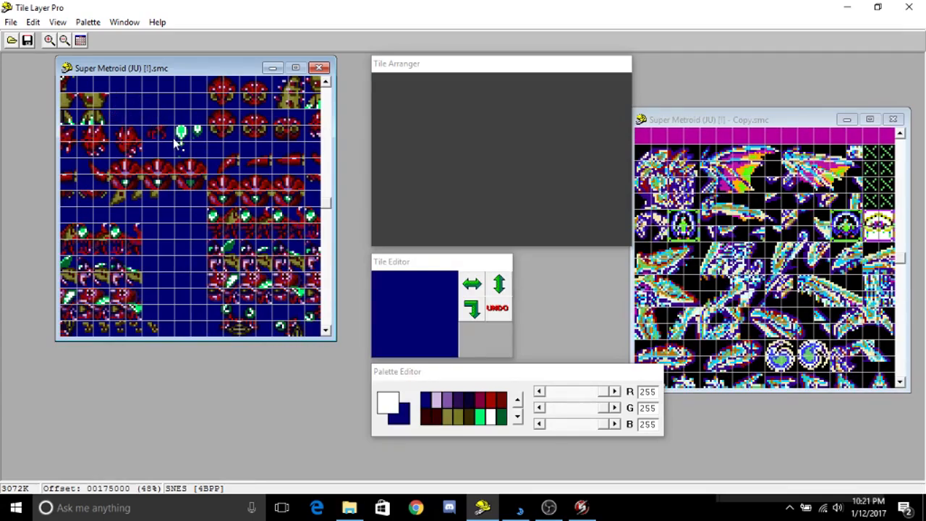
Switch to SMILE RF, export the Desgeega's enemy palette as DA3F.tpl and close the Enemy Editor.
{"action": "left_click", "coordinate": [582, 507]}
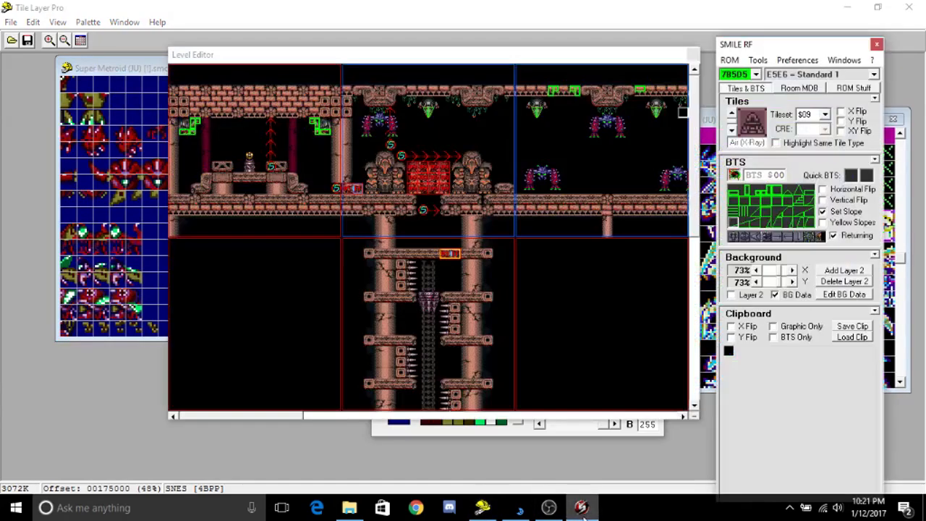
{"action": "double_click", "coordinate": [533, 173]}
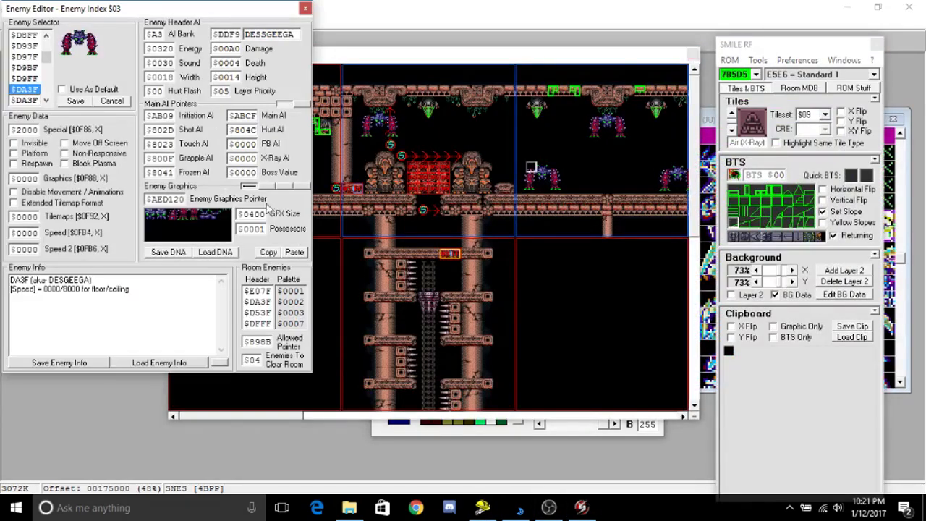
{"action": "left_click", "coordinate": [265, 187]}
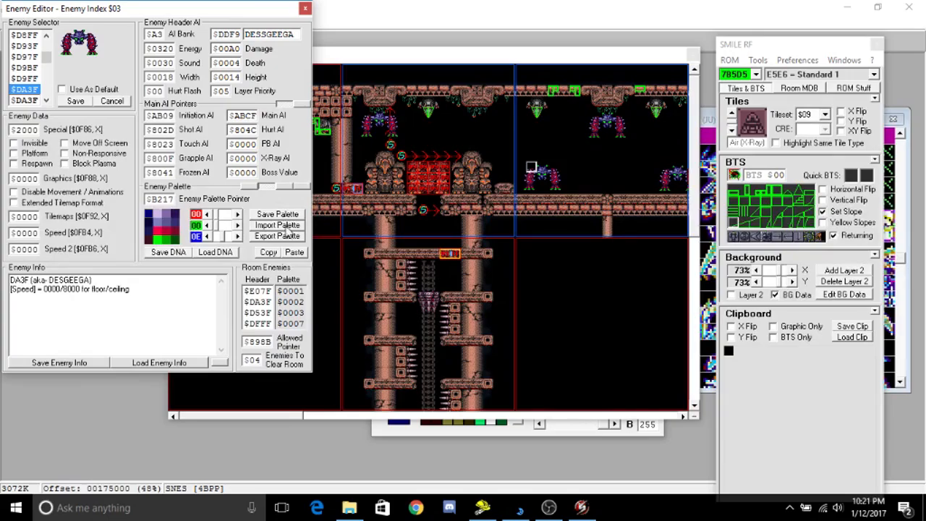
{"action": "left_click", "coordinate": [304, 9]}
{"action": "left_click", "coordinate": [307, 11]}
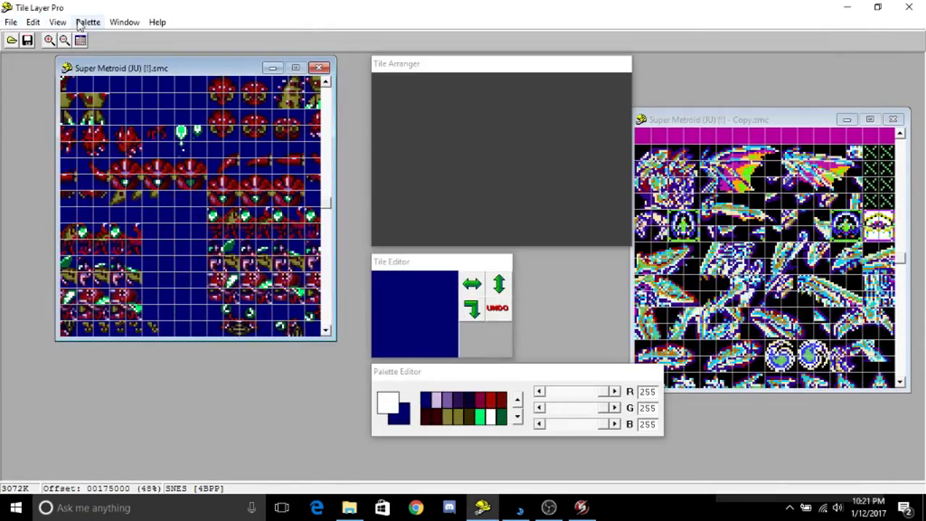
Load the palette DA3F.tpl from the Desktop for Super Metroid (JU) [!].smc without saving the current palette's changes.
{"action": "left_click", "coordinate": [125, 22]}
{"action": "mouse_move", "coordinate": [134, 102]}
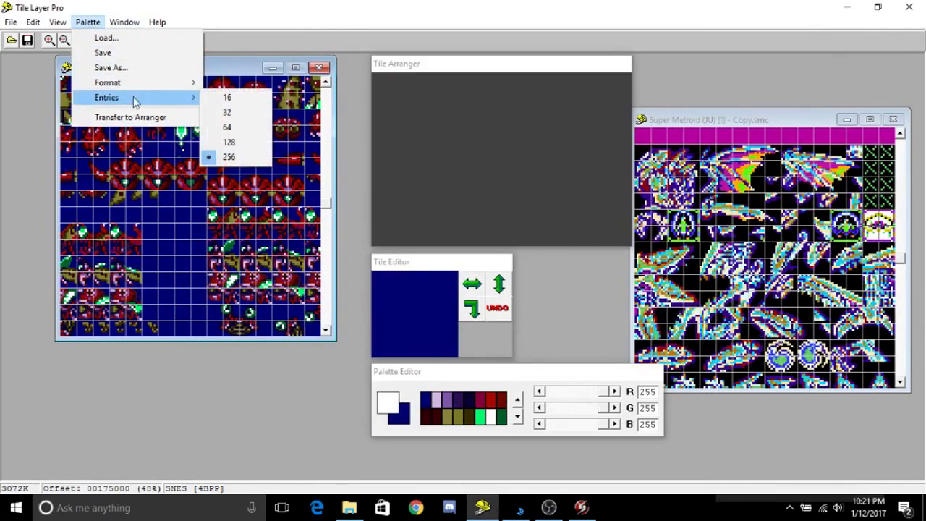
{"action": "mouse_move", "coordinate": [164, 85]}
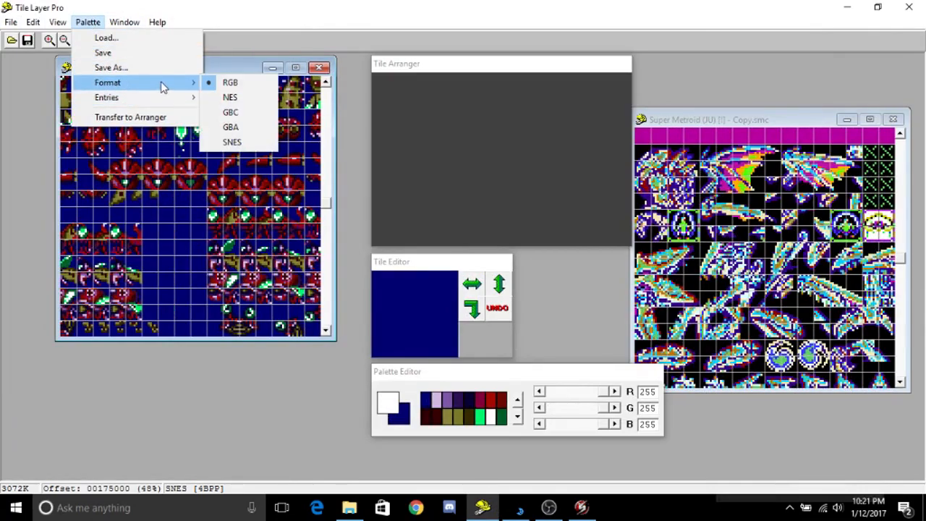
{"action": "left_click", "coordinate": [230, 113]}
{"action": "left_click", "coordinate": [124, 22]}
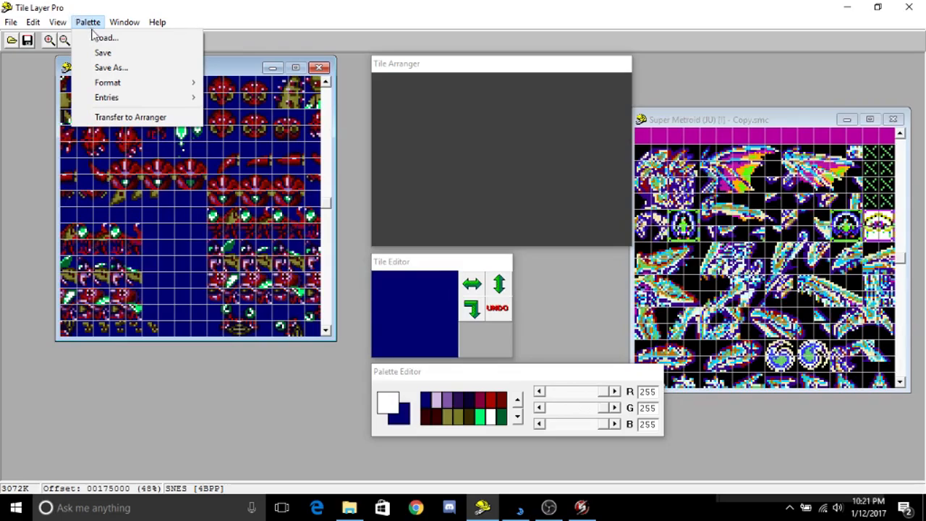
{"action": "left_click", "coordinate": [94, 36]}
{"action": "left_click", "coordinate": [550, 302]}
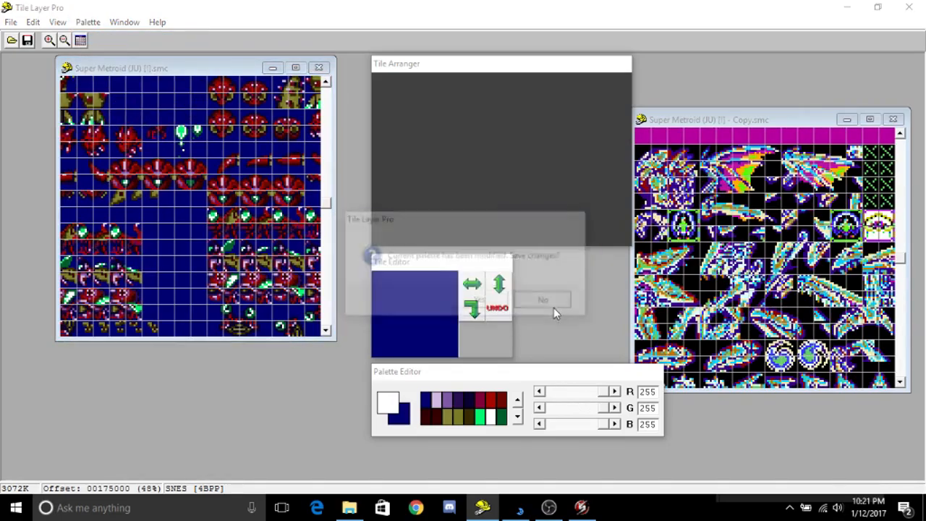
{"action": "mouse_move", "coordinate": [597, 177]}
{"action": "left_mouse_down"}
{"action": "mouse_move", "coordinate": [596, 209]}
{"action": "mouse_move", "coordinate": [597, 191]}
{"action": "left_mouse_up"}
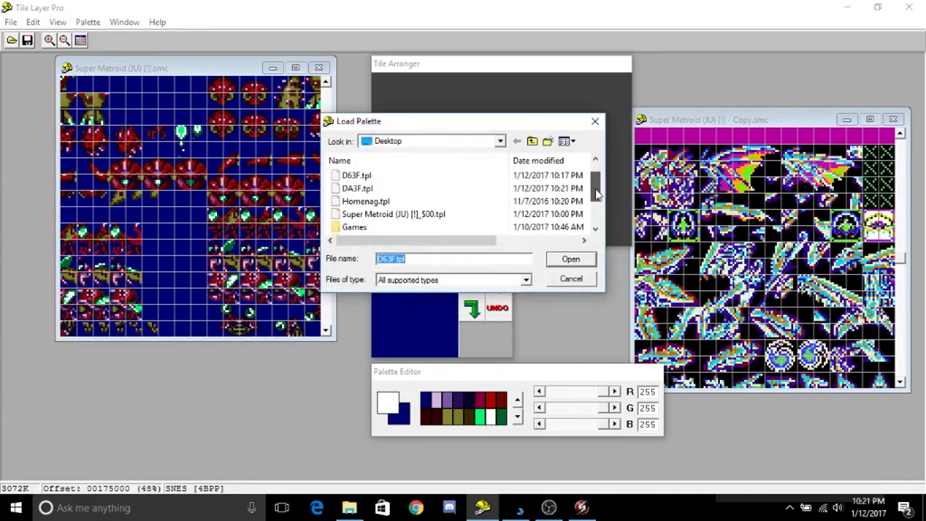
{"action": "left_click", "coordinate": [401, 190]}
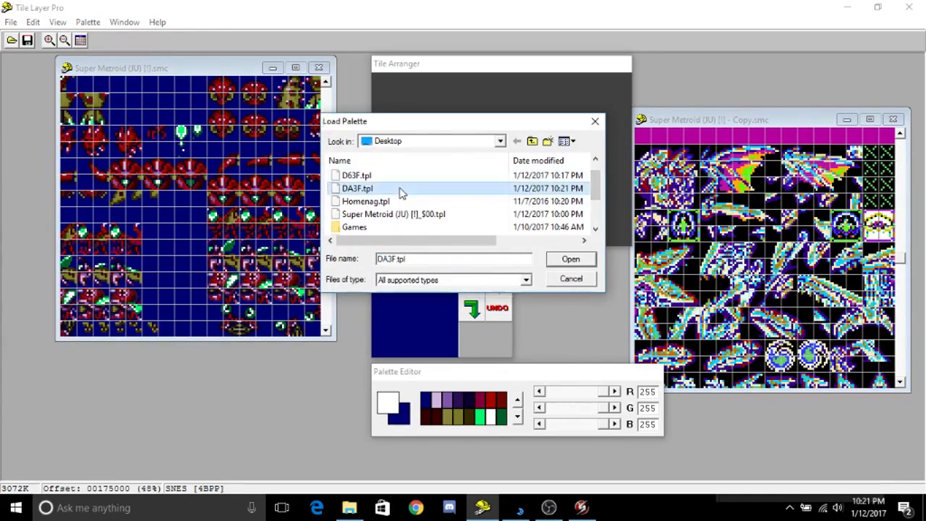
{"action": "double_click", "coordinate": [401, 190]}
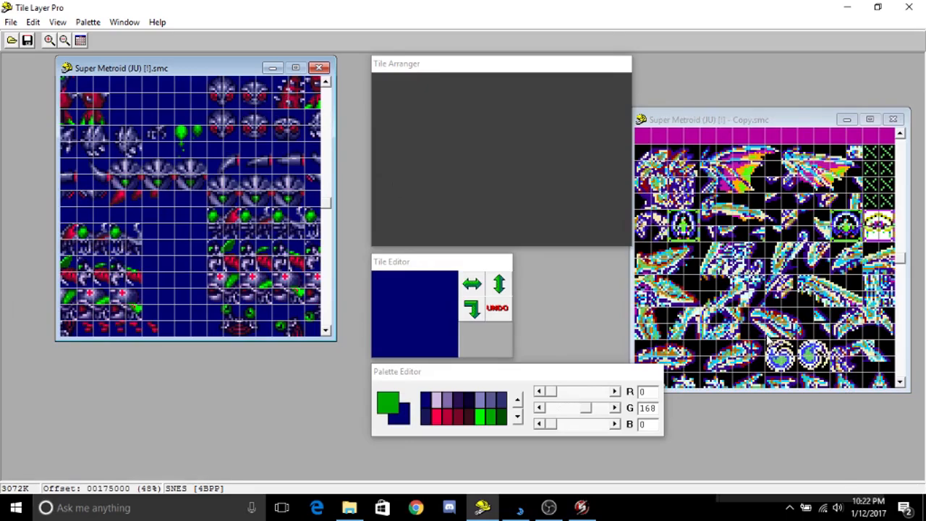
Search the Super Metroid (JU) [!] - Copy.smc tiles for limb graphics that could replace the Desgeega's legs.
{"action": "left_click", "coordinate": [906, 326]}
{"action": "scroll", "coordinate": [907, 335], "scroll_direction": "down", "scroll_amount": 5}
{"action": "scroll", "coordinate": [908, 334], "scroll_direction": "down", "scroll_amount": 3}
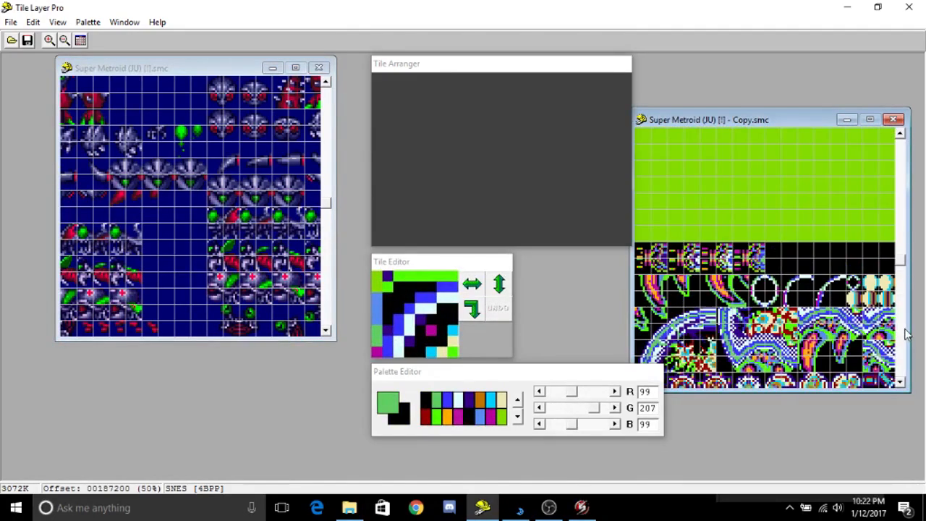
{"action": "scroll", "coordinate": [908, 334], "scroll_direction": "down", "scroll_amount": 4}
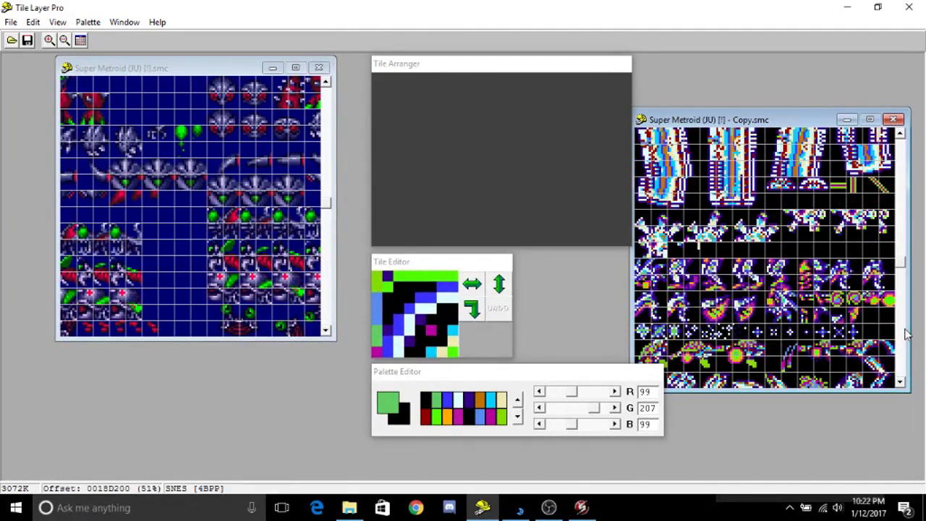
{"action": "scroll", "coordinate": [907, 335], "scroll_direction": "down", "scroll_amount": 1}
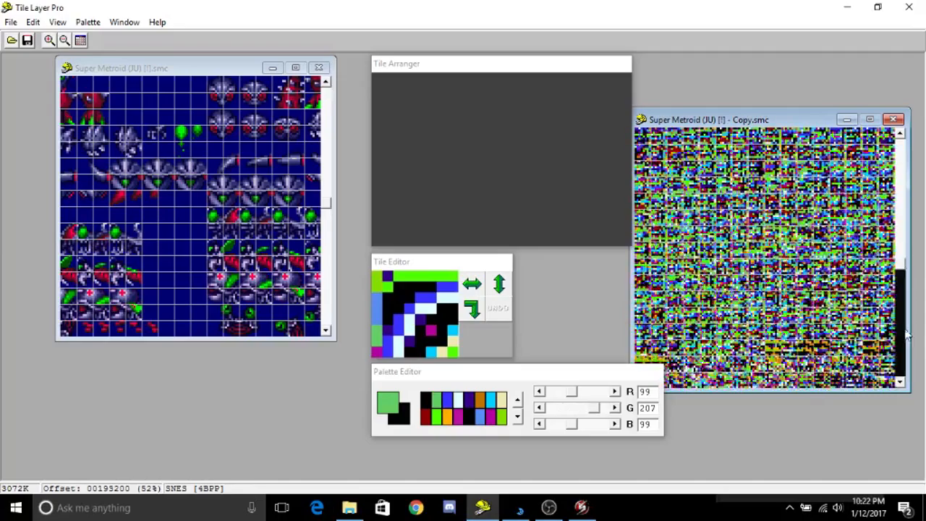
{"action": "scroll", "coordinate": [897, 208], "scroll_direction": "up", "scroll_amount": 5}
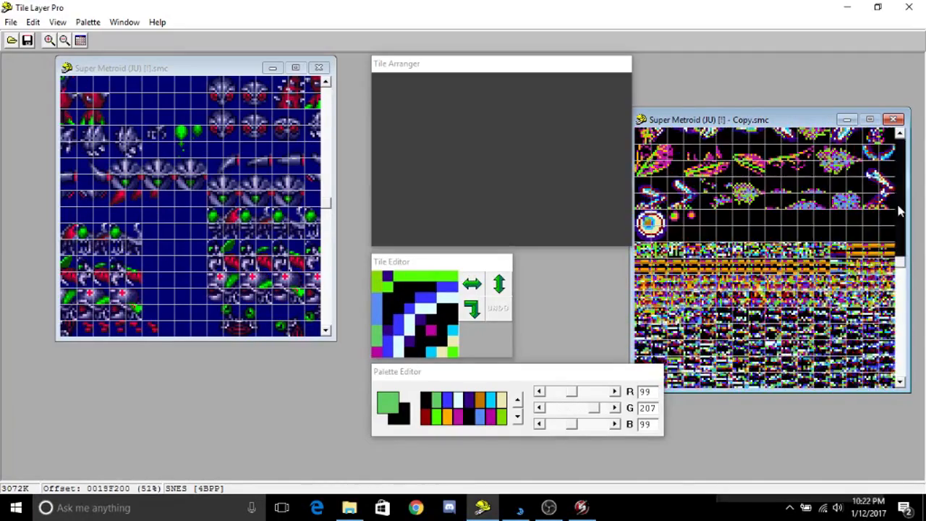
{"action": "scroll", "coordinate": [900, 209], "scroll_direction": "up", "scroll_amount": 3}
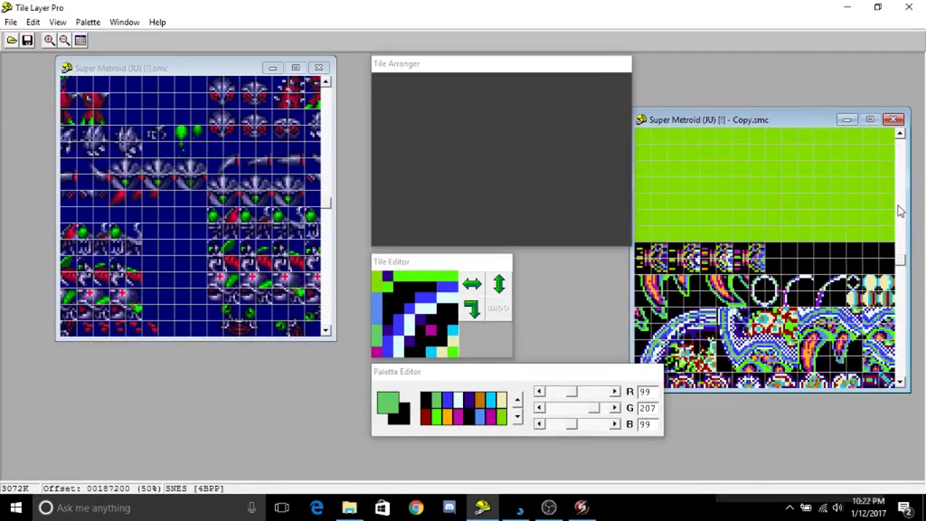
{"action": "scroll", "coordinate": [900, 209], "scroll_direction": "up", "scroll_amount": 2}
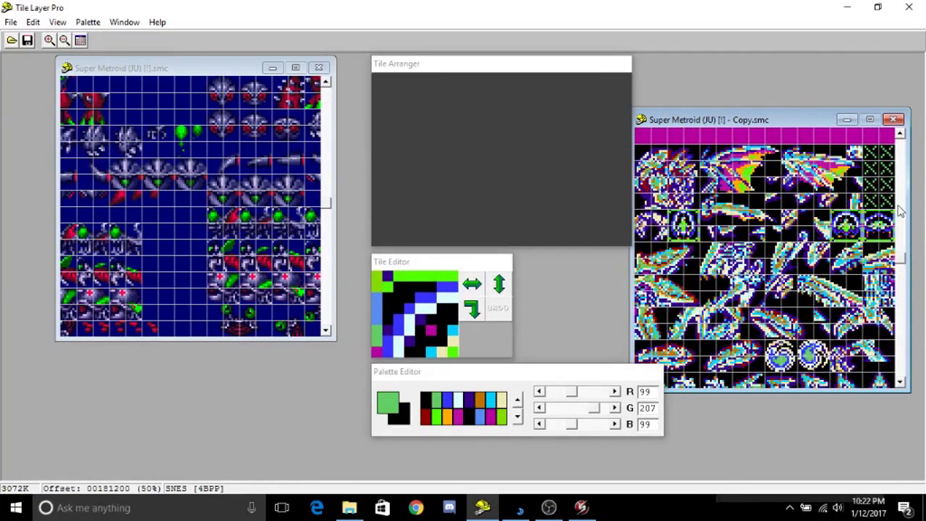
{"action": "scroll", "coordinate": [900, 209], "scroll_direction": "up", "scroll_amount": 3}
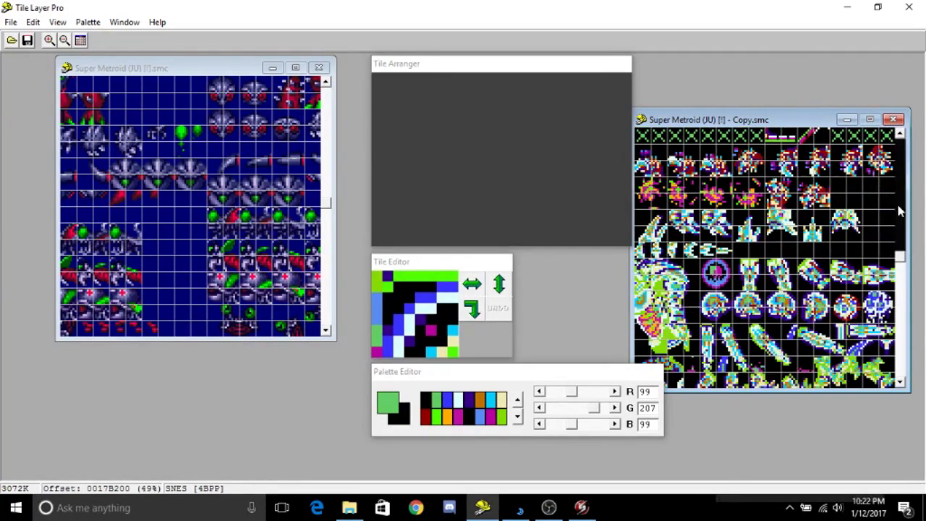
{"action": "left_click", "coordinate": [901, 383]}
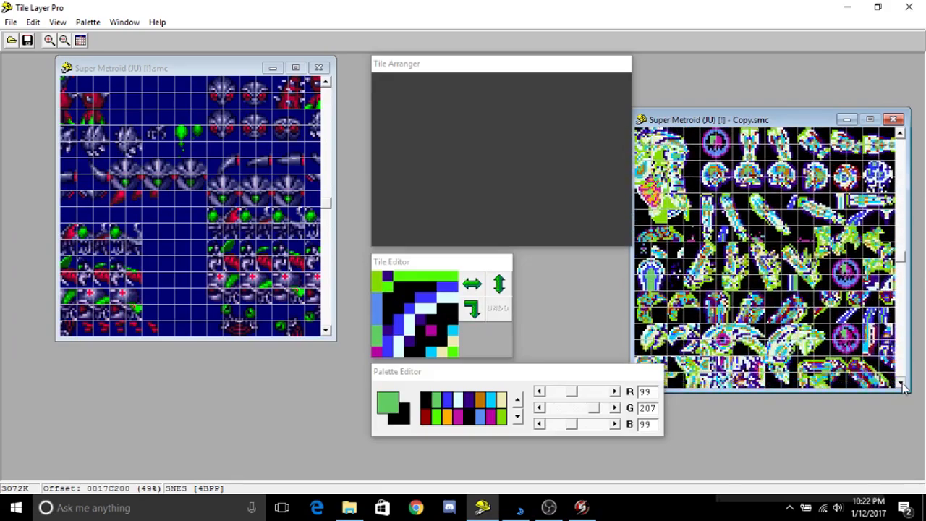
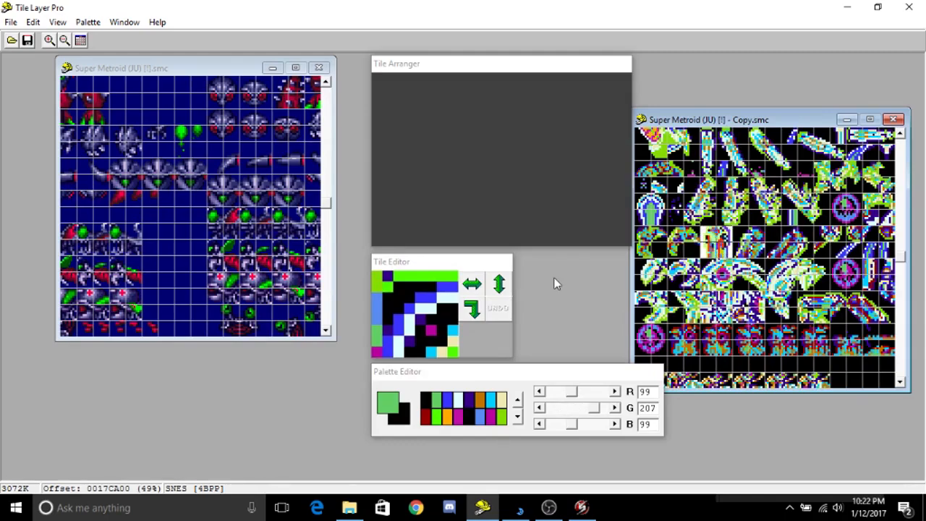
Paste the copied 2×2 limb block over the red leg tiles beside the two upper round heads in Super Metroid (JU) [!].smc.
{"action": "left_click", "coordinate": [165, 117]}
{"action": "key", "text": "ctrl+v"}
{"action": "left_click_drag", "start_coordinate": [83, 90], "coordinate": [288, 94]}
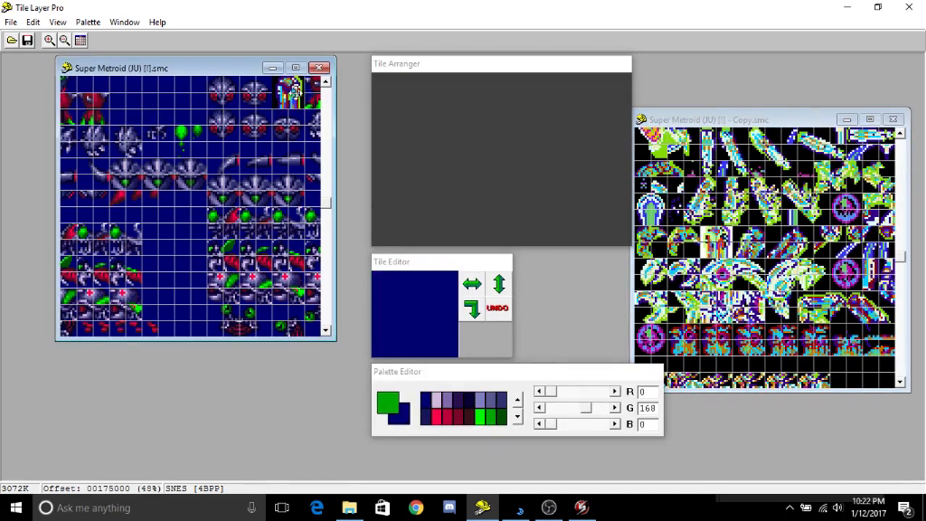
{"action": "left_click", "coordinate": [154, 97]}
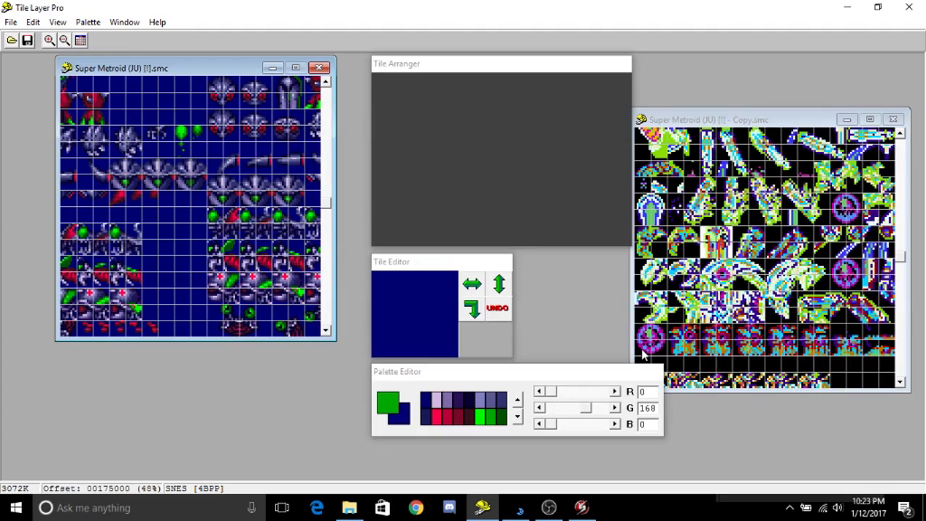
Switch to SMILE RF, load the Torizo's room 78283 from the area map and close the map.
{"action": "left_click", "coordinate": [582, 508]}
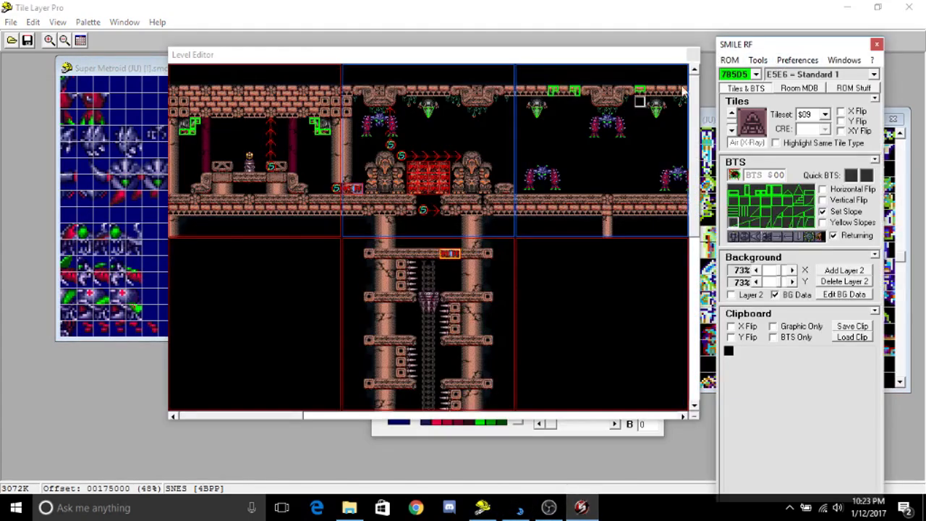
{"action": "left_click", "coordinate": [843, 60]}
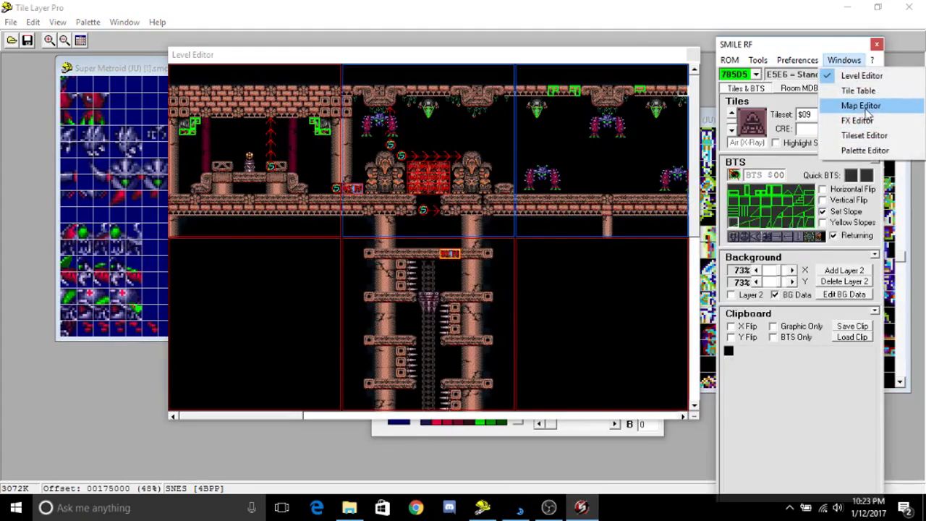
{"action": "left_click", "coordinate": [861, 106]}
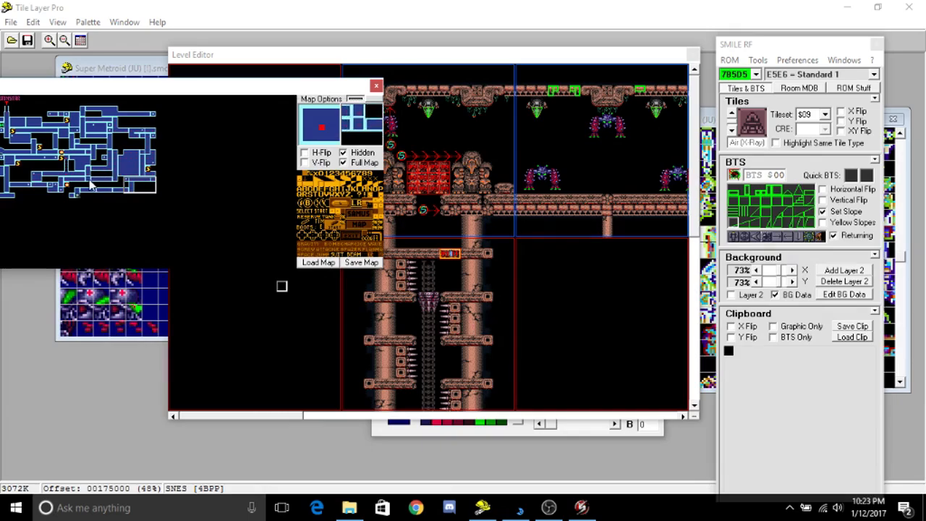
{"action": "left_click", "coordinate": [54, 190]}
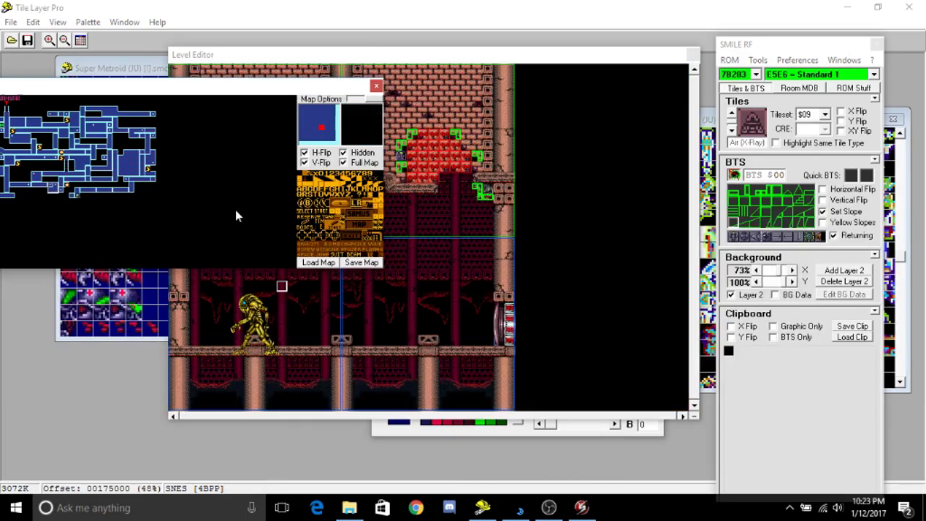
{"action": "left_click", "coordinate": [376, 86]}
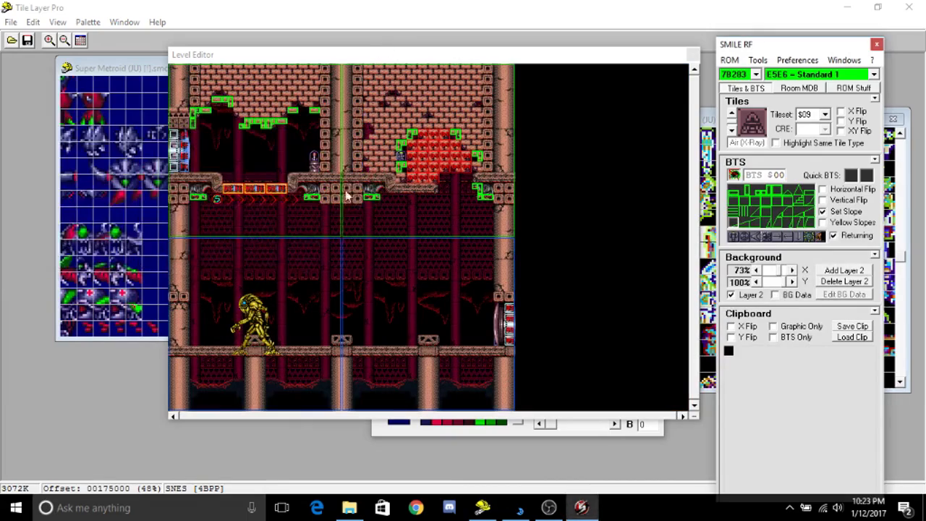
Export the Torizo's enemy palette as EF7F.tpl, close the Enemy Editor and return to Tile Layer Pro.
{"action": "double_click", "coordinate": [366, 154]}
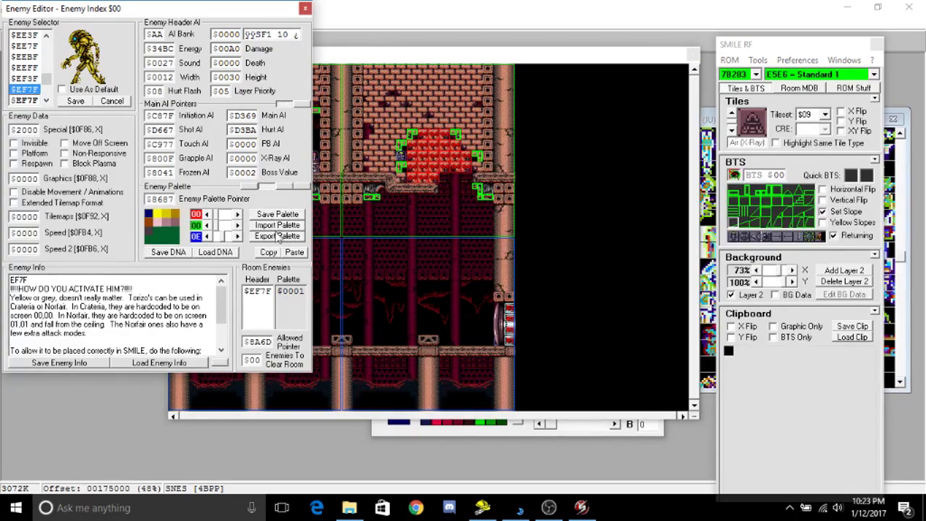
{"action": "left_click", "coordinate": [304, 8]}
{"action": "left_click", "coordinate": [116, 8]}
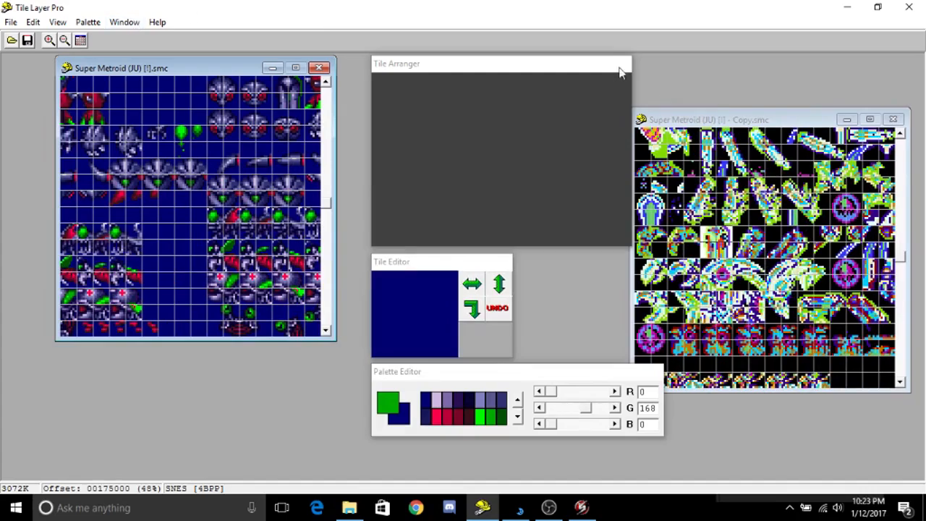
Load the palette EF7F.tpl from the Desktop for Super Metroid (JU) [!] - Copy.smc.
{"action": "left_click", "coordinate": [685, 107]}
{"action": "left_click", "coordinate": [87, 22]}
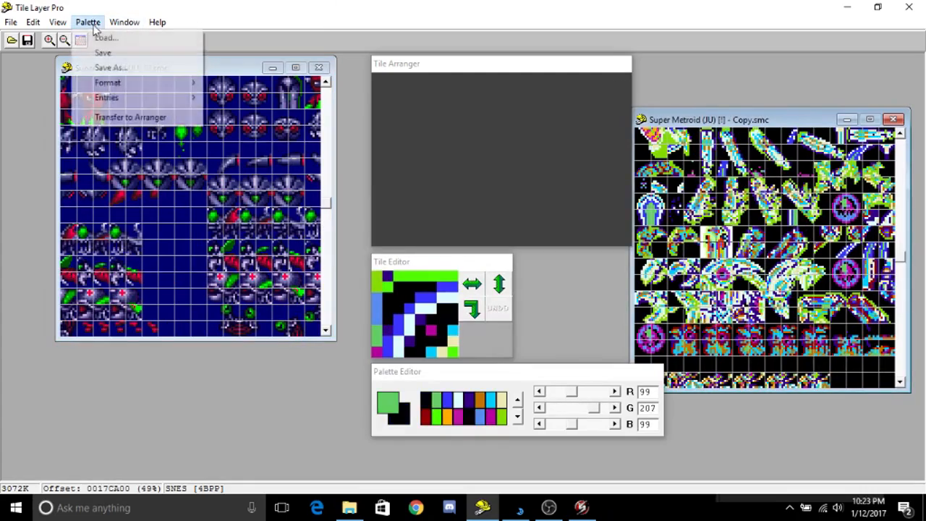
{"action": "left_click", "coordinate": [106, 38]}
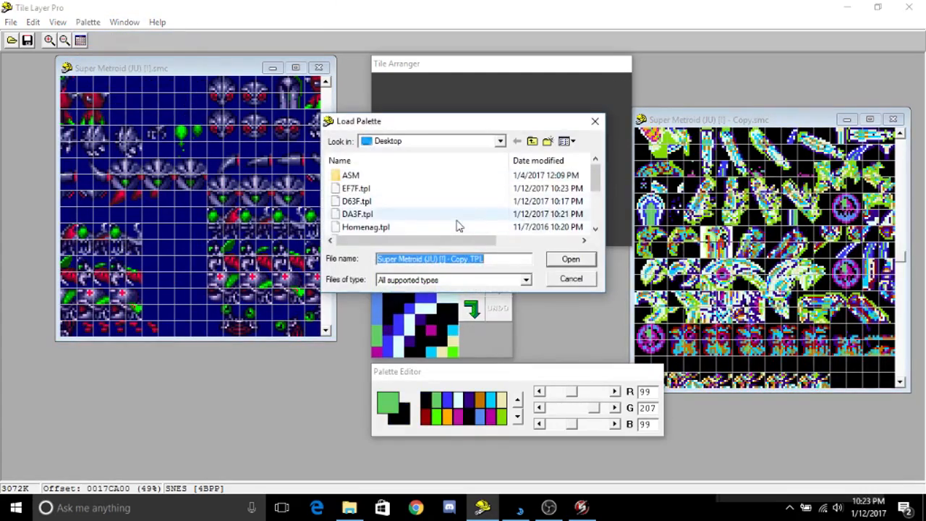
{"action": "double_click", "coordinate": [440, 190]}
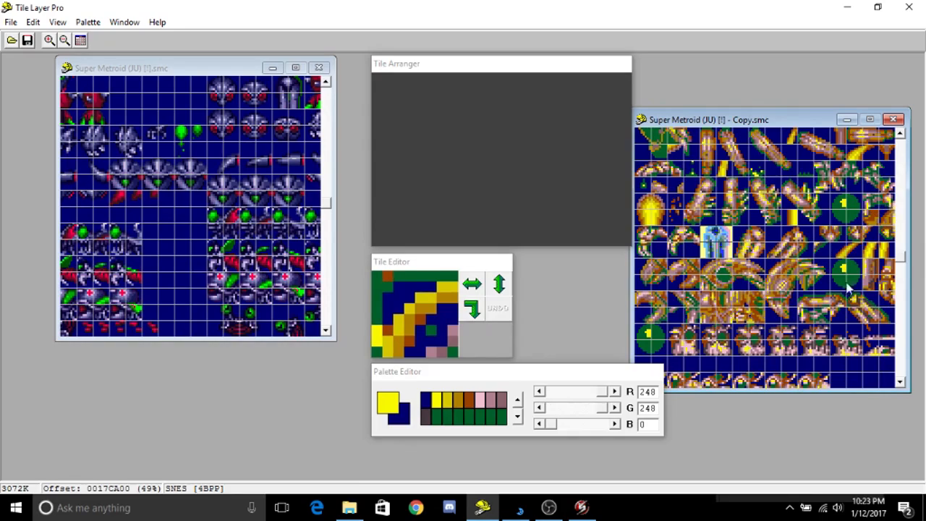
{"action": "left_click", "coordinate": [677, 243]}
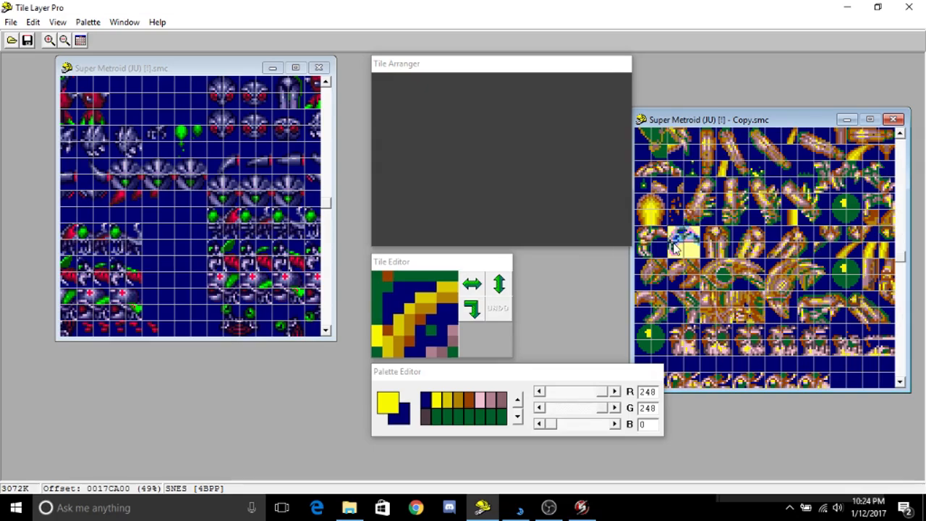
{"action": "left_click", "coordinate": [259, 227]}
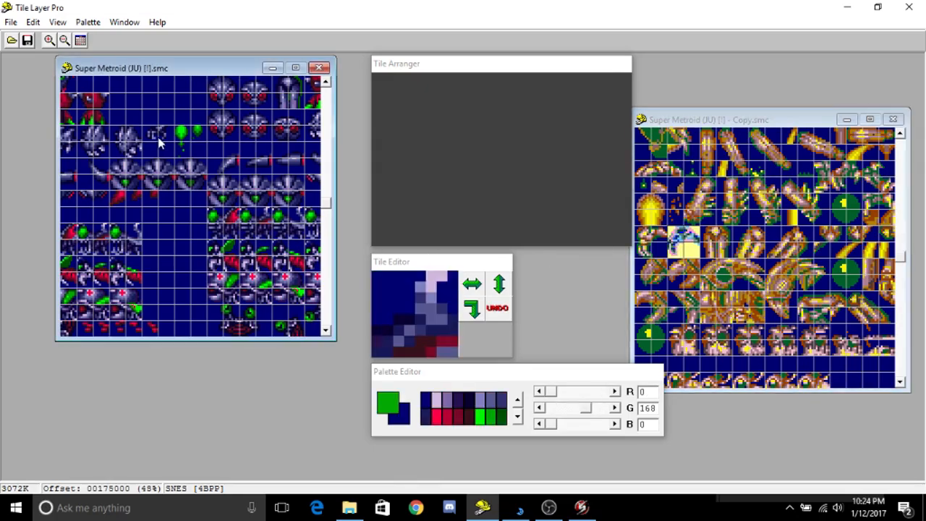
{"action": "key", "text": "ctrl+v"}
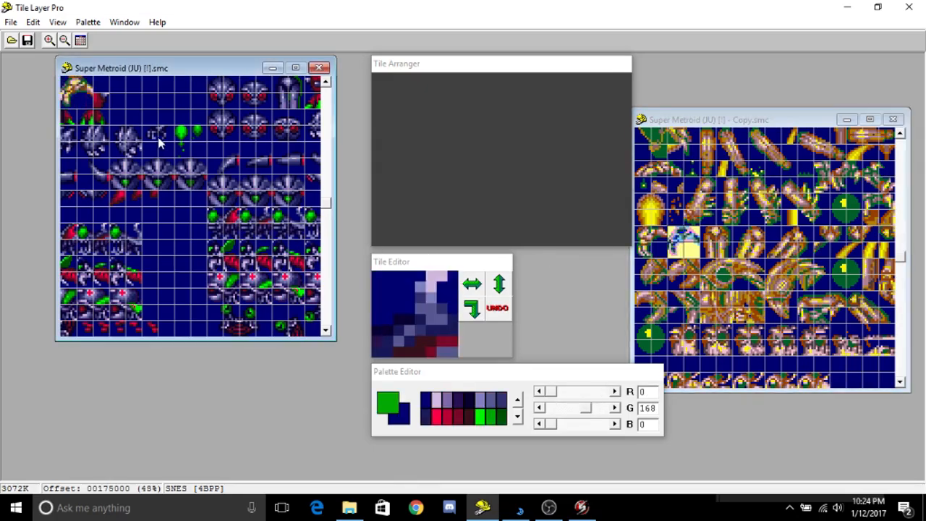
{"action": "mouse_move", "coordinate": [79, 88]}
{"action": "left_mouse_down"}
{"action": "mouse_move", "coordinate": [166, 94]}
{"action": "mouse_move", "coordinate": [169, 103]}
{"action": "mouse_move", "coordinate": [150, 85]}
{"action": "left_mouse_up"}
{"action": "left_click", "coordinate": [180, 105]}
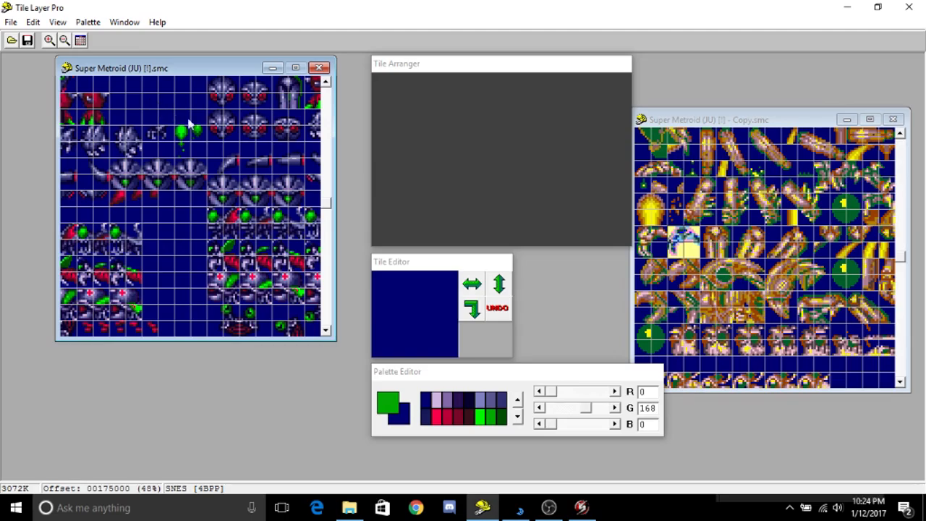
{"action": "left_click", "coordinate": [326, 82]}
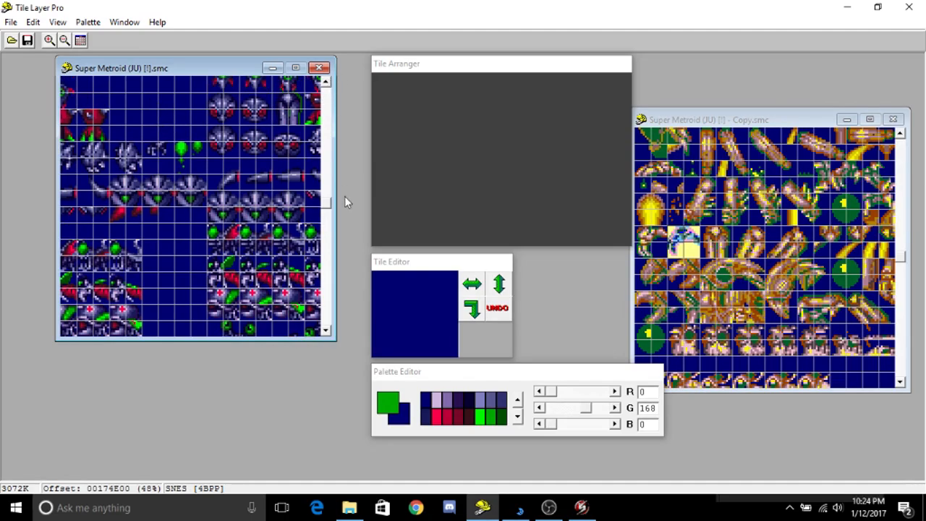
{"action": "left_click", "coordinate": [326, 330]}
Copy the curved limb's two 1×2 halves onto the split red leg block, one in the last column and one in the first column.
{"action": "left_click", "coordinate": [700, 235]}
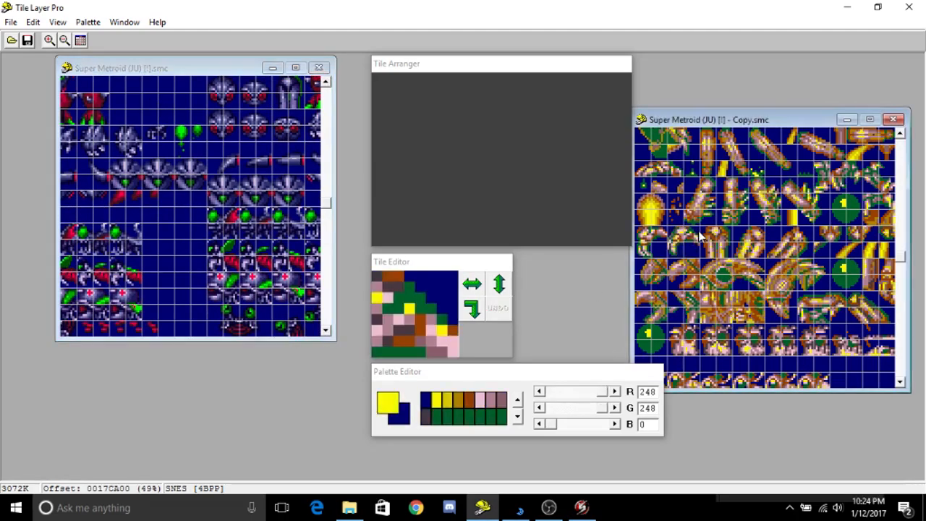
{"action": "left_click_drag", "start_coordinate": [679, 241], "coordinate": [676, 250]}
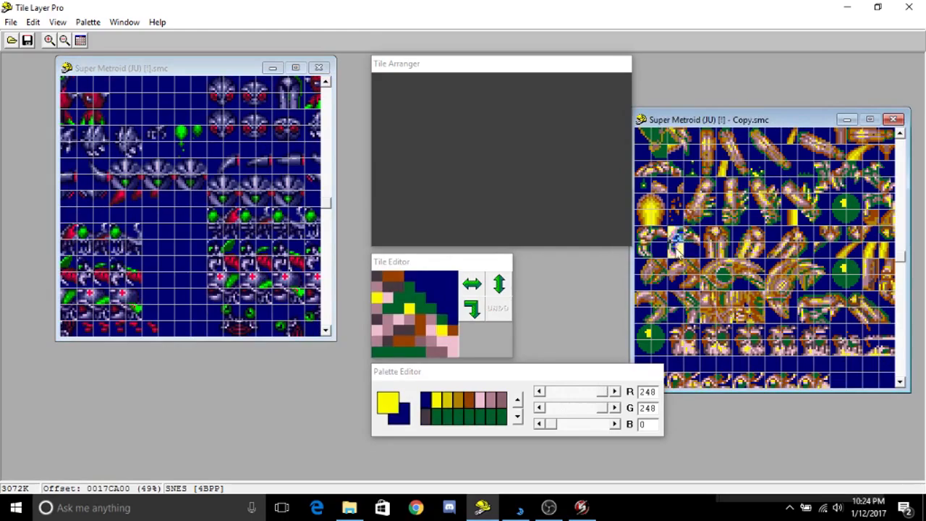
{"action": "left_click", "coordinate": [218, 73]}
{"action": "key", "text": "ctrl+v"}
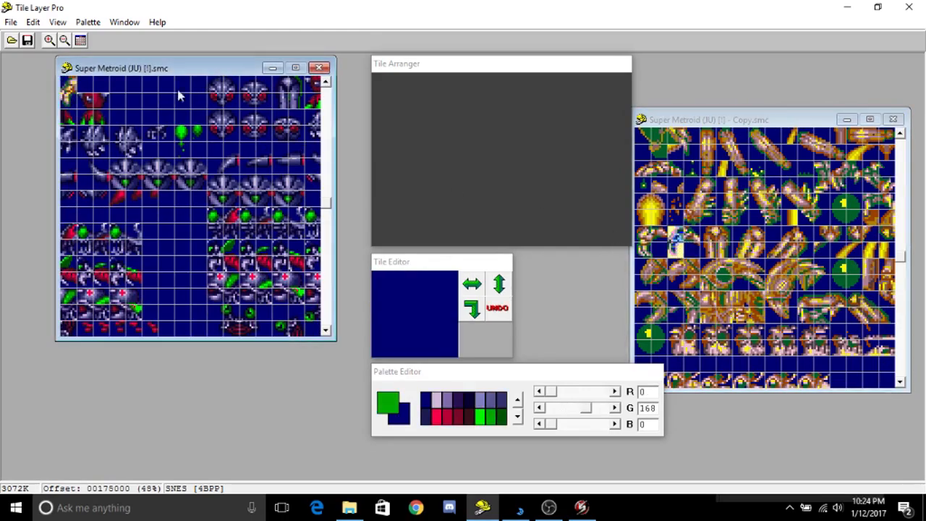
{"action": "left_click_drag", "start_coordinate": [69, 86], "coordinate": [314, 88]}
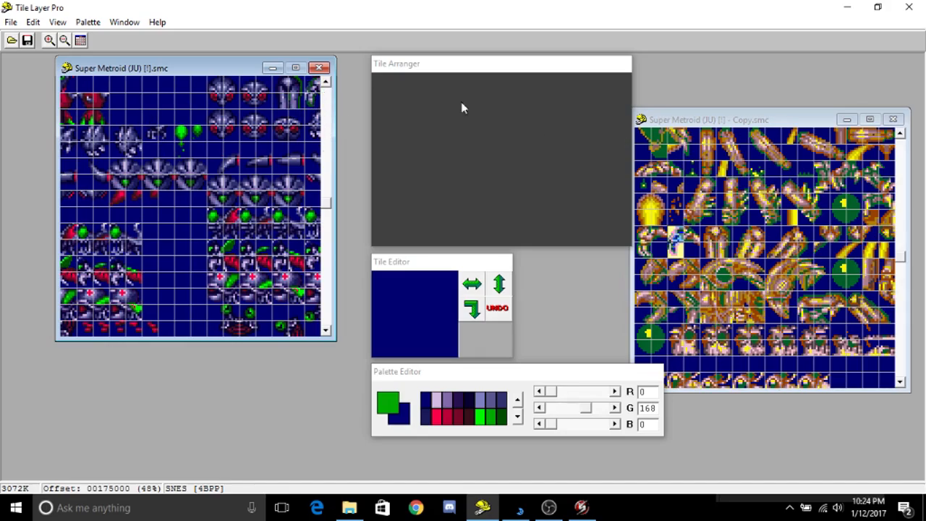
{"action": "left_click", "coordinate": [693, 240]}
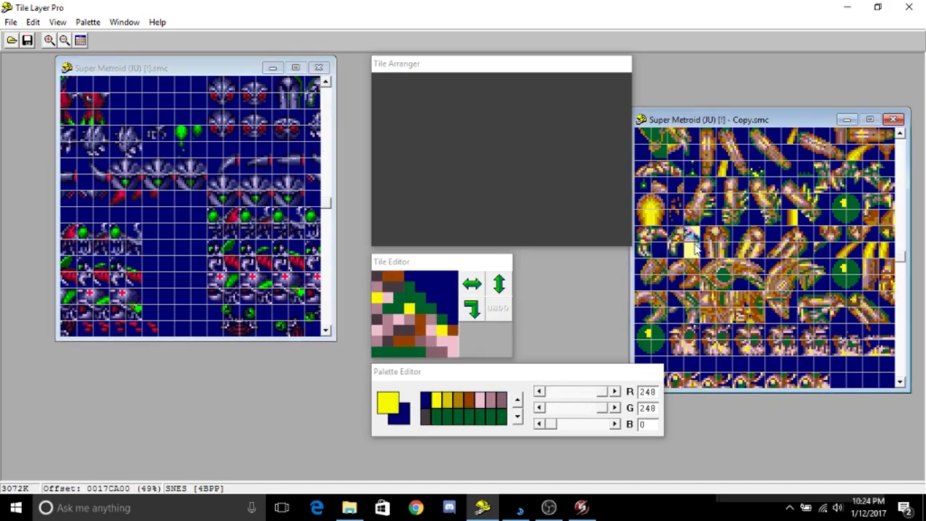
{"action": "left_click", "coordinate": [141, 114]}
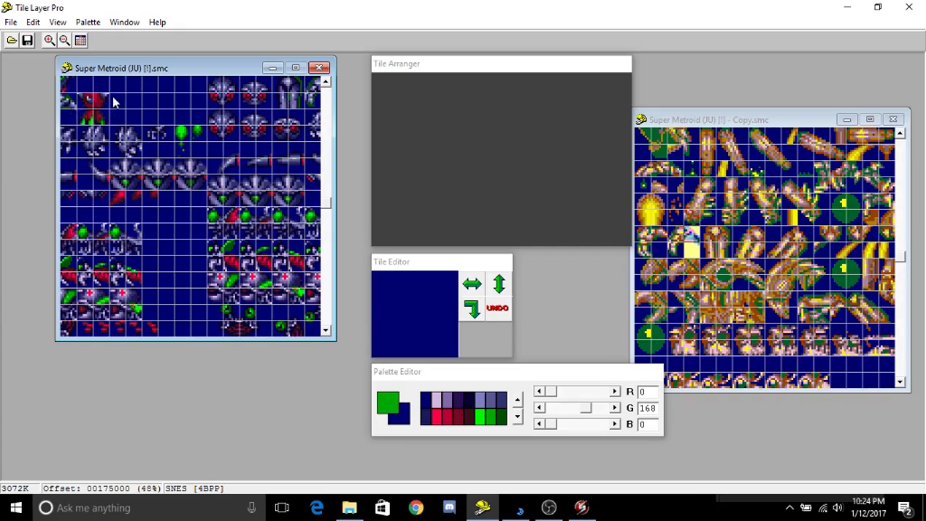
Copy the 2×1 tile strip beside the upper large green orb onto the green bottom row of the remaining red leg block.
{"action": "left_click", "coordinate": [879, 205]}
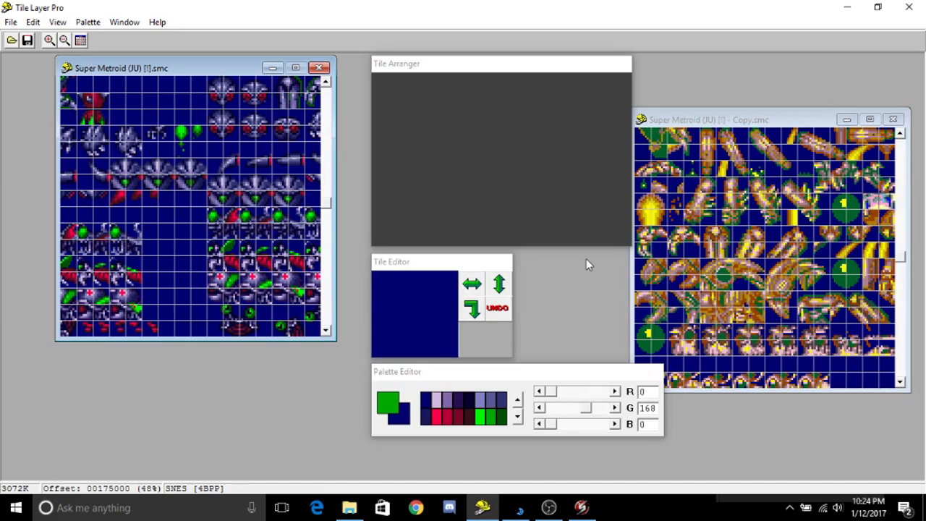
{"action": "left_click_drag", "start_coordinate": [69, 84], "coordinate": [101, 87]}
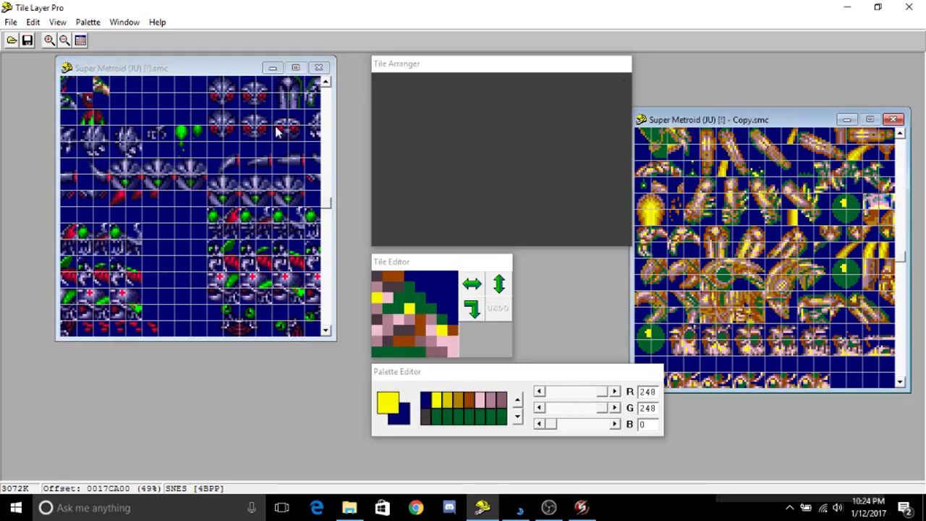
{"action": "left_click_drag", "start_coordinate": [81, 86], "coordinate": [101, 115]}
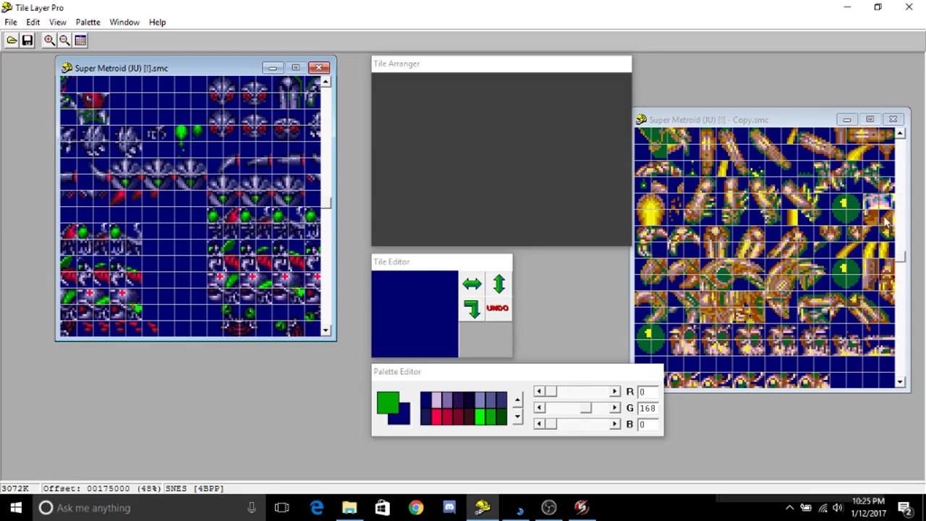
Copy the top 2×1 tiles of the upright limb beside the topmost green orb onto the last red tiles above the replaced strip.
{"action": "left_click", "coordinate": [900, 134]}
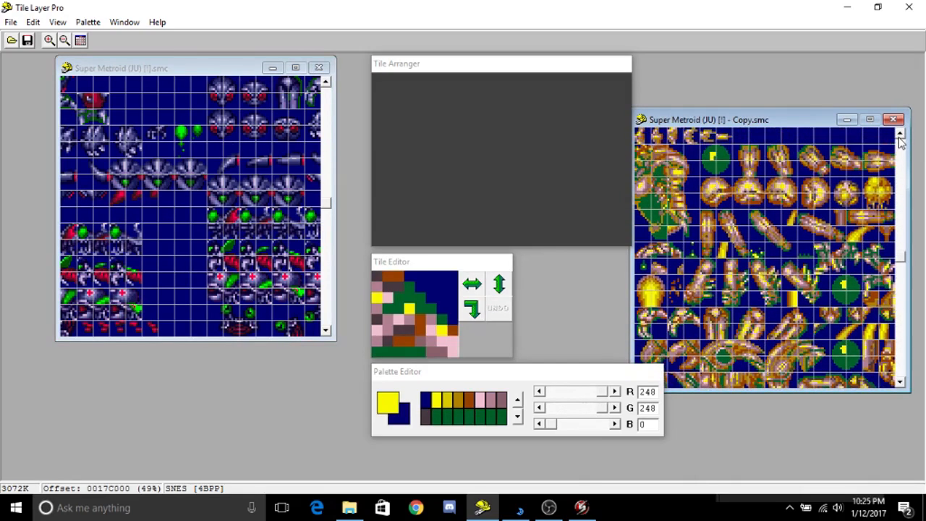
{"action": "left_click", "coordinate": [744, 161]}
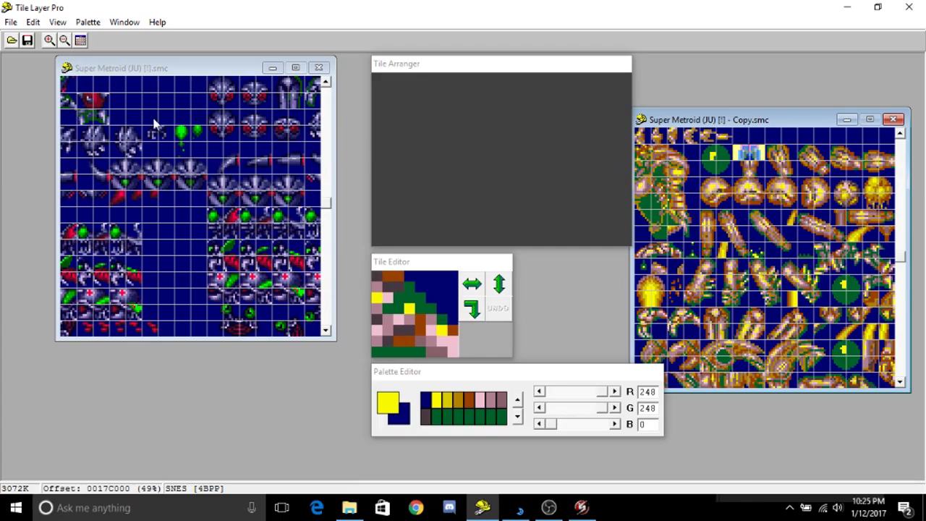
{"action": "left_click", "coordinate": [161, 75]}
{"action": "key", "text": "ctrl+v"}
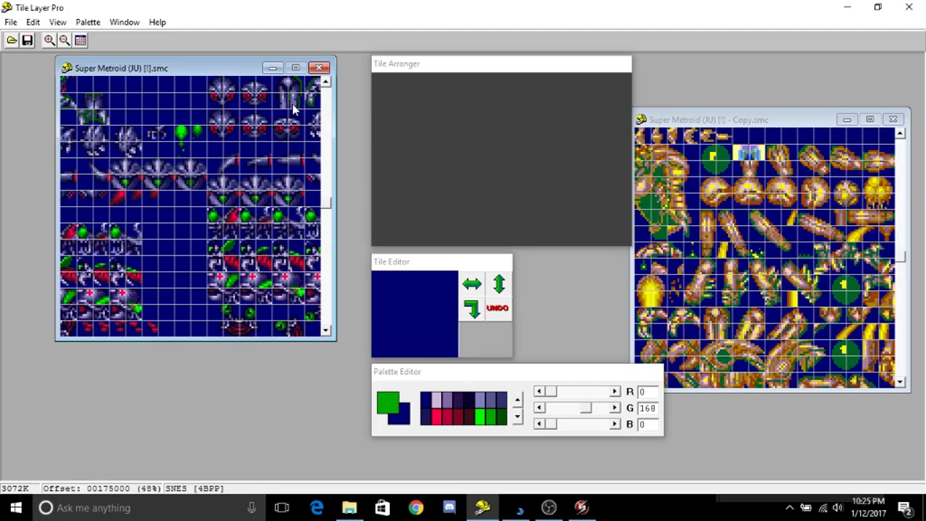
Copy the two-tile limb segment beside the skull heads to the empty tiles above the green-edged joint in the Super Metroid ROM.
{"action": "left_click_drag", "start_coordinate": [292, 104], "coordinate": [293, 109]}
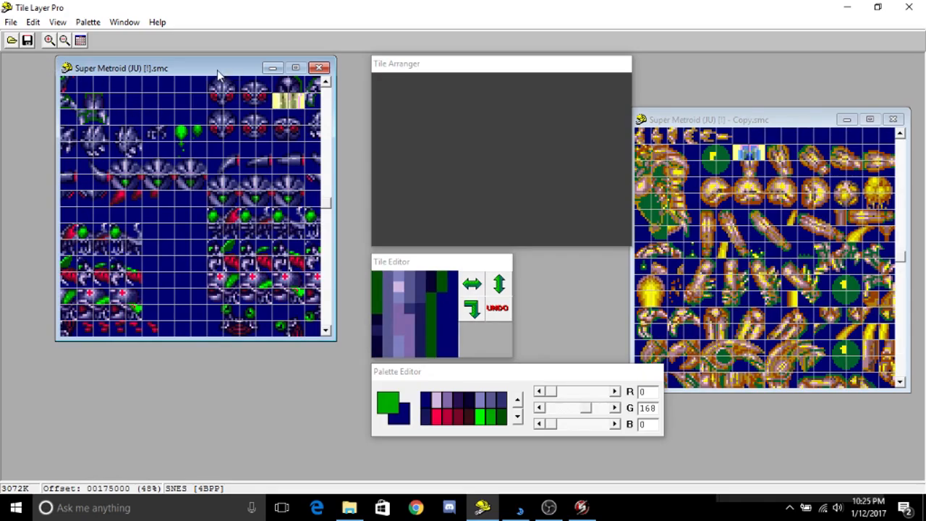
{"action": "left_click", "coordinate": [79, 84]}
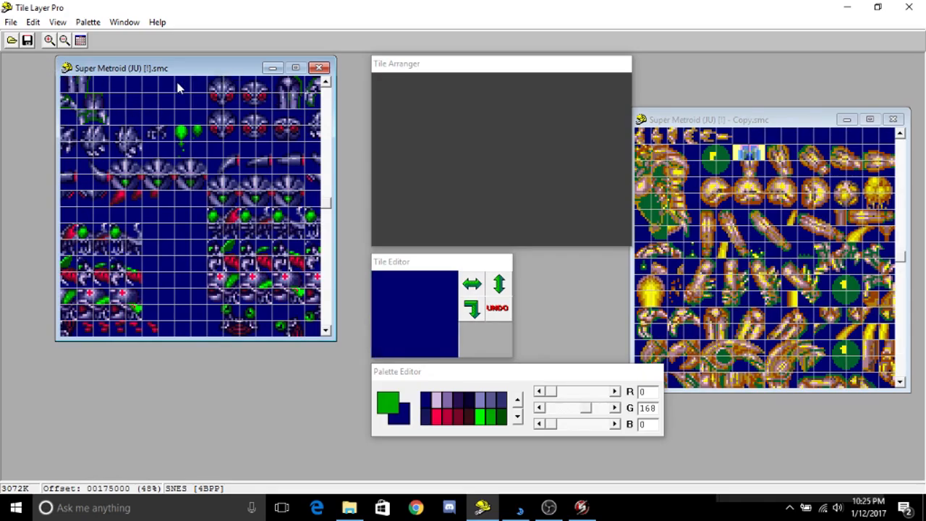
{"action": "left_click", "coordinate": [101, 101]}
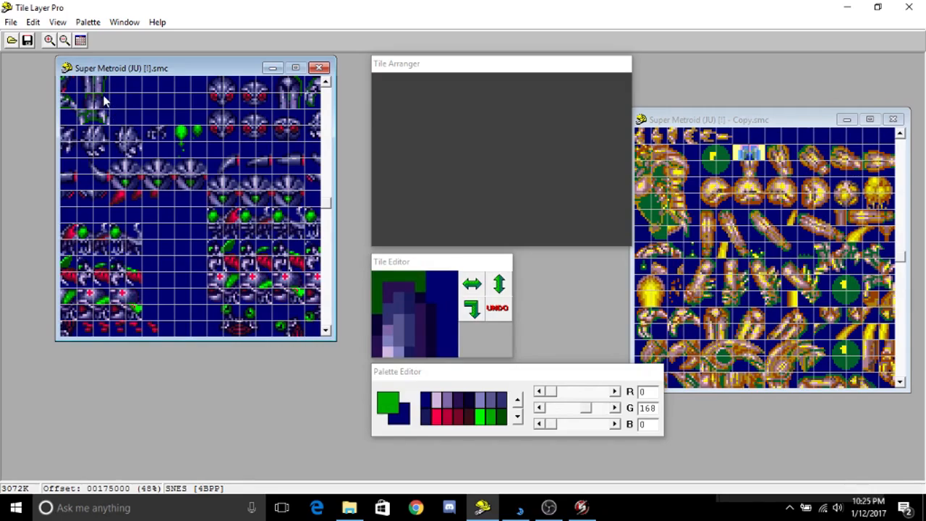
Paint bright green pixels along the upper outer edges of both copied limb tiles and erase the right tile's lower dark outer edge to background.
{"action": "left_click_drag", "start_coordinate": [431, 302], "coordinate": [430, 279]}
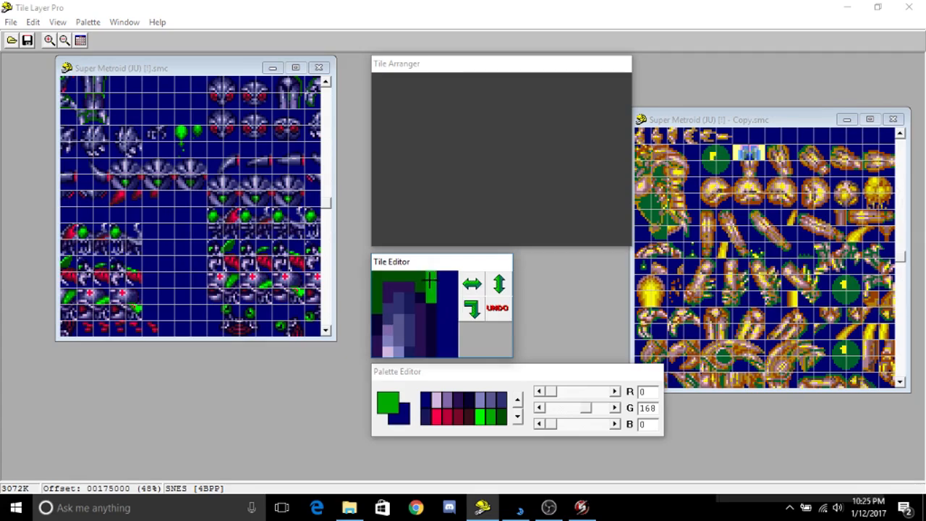
{"action": "left_click", "coordinate": [92, 105]}
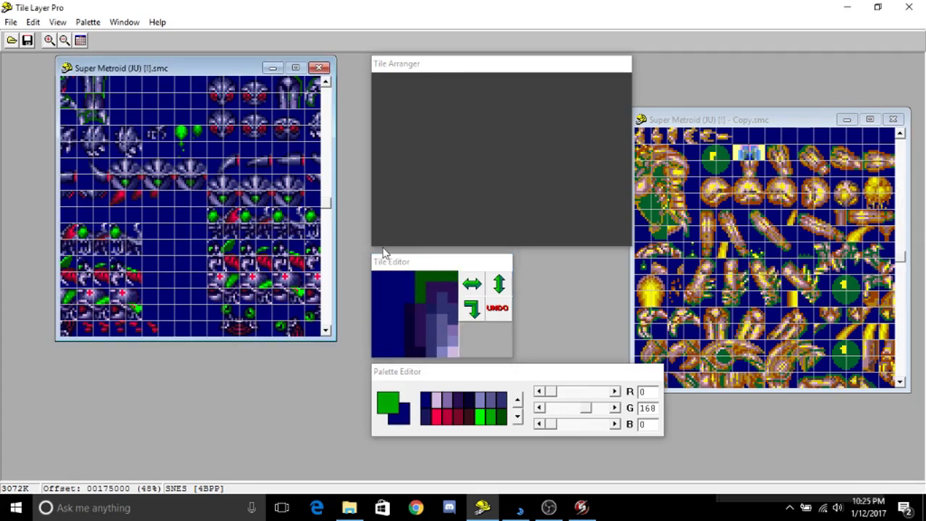
{"action": "left_click", "coordinate": [409, 298]}
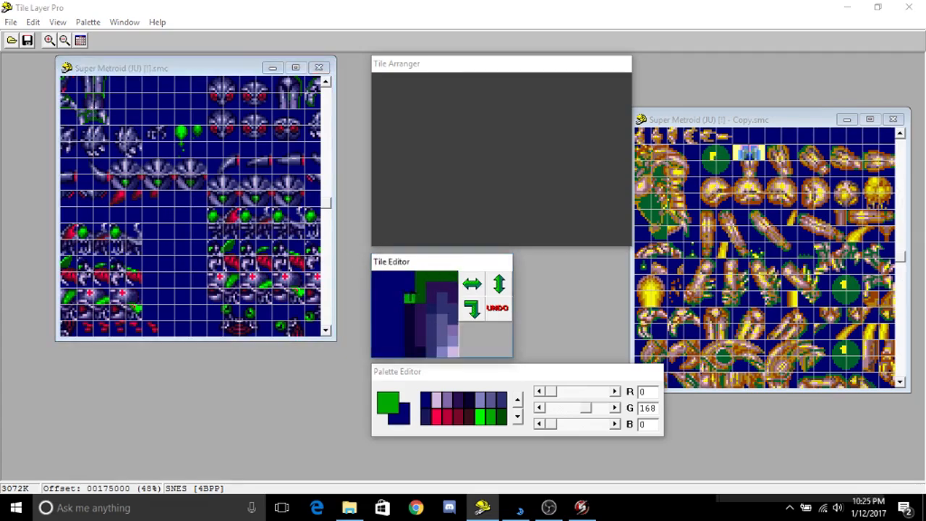
{"action": "left_click_drag", "start_coordinate": [409, 298], "coordinate": [409, 289]}
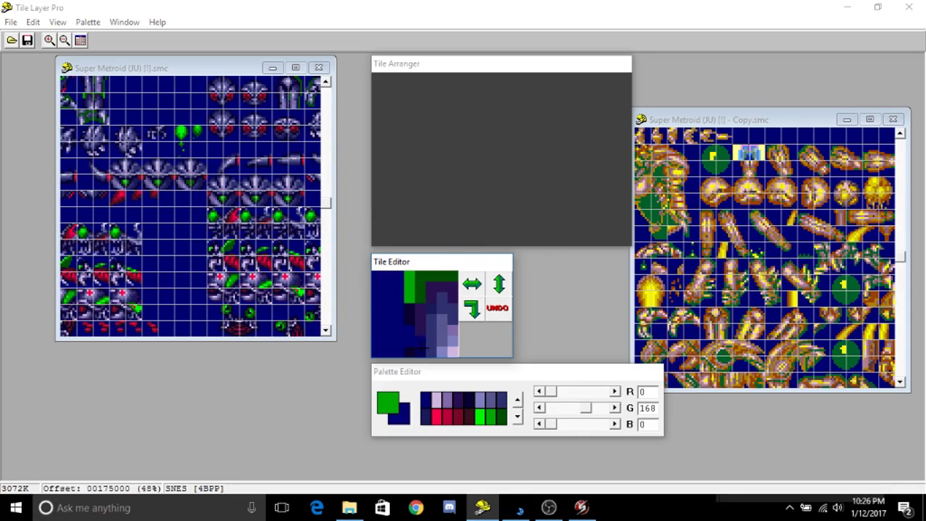
{"action": "left_click", "coordinate": [94, 108]}
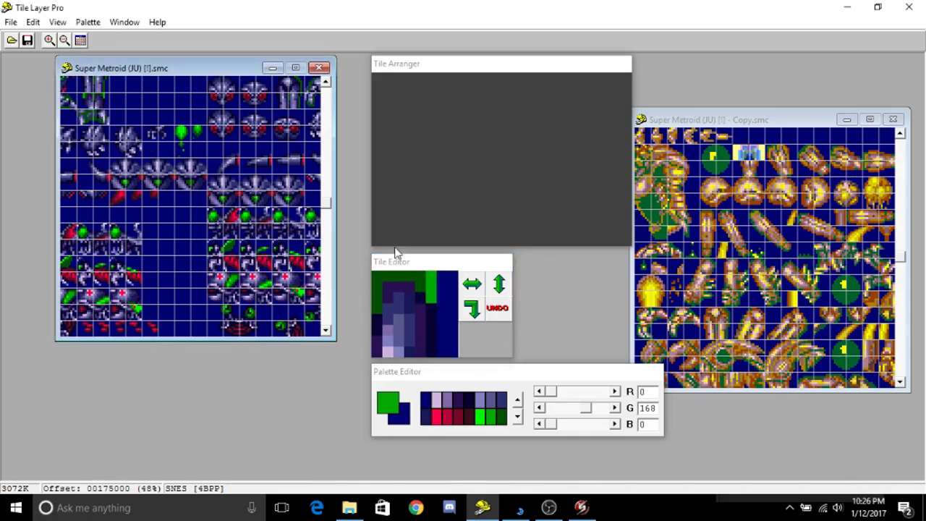
{"action": "left_click", "coordinate": [409, 350]}
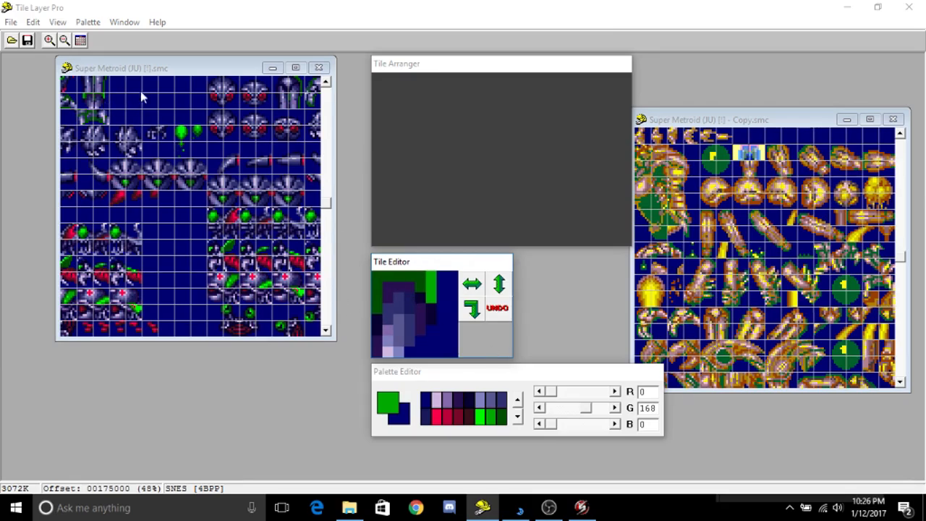
Set the green component of the medium purple and dark purple palette colours to 255.
{"action": "left_click", "coordinate": [286, 100]}
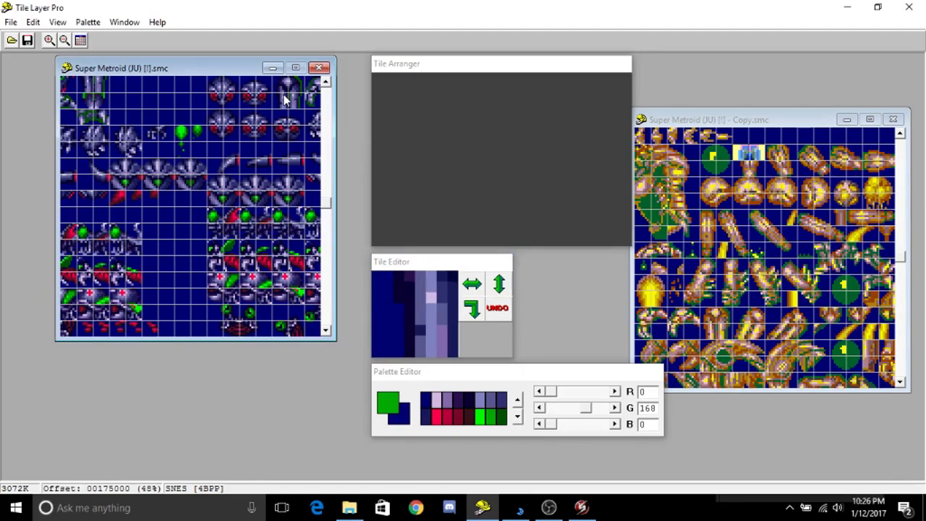
{"action": "left_click", "coordinate": [228, 99]}
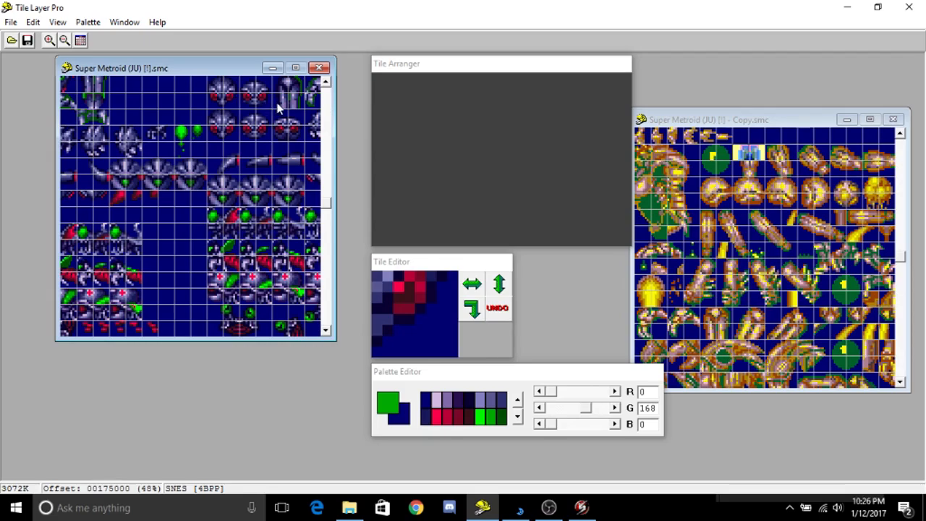
{"action": "left_click", "coordinate": [461, 402]}
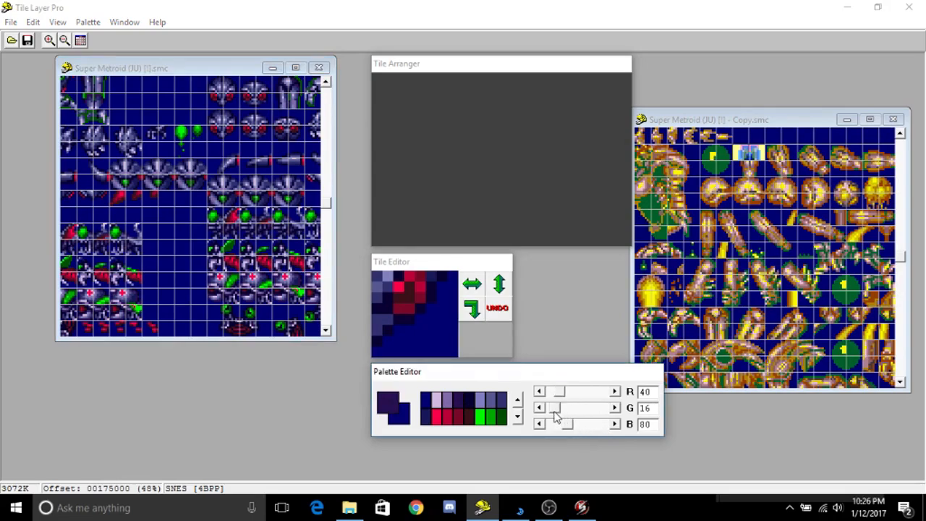
{"action": "mouse_move", "coordinate": [554, 407]}
{"action": "left_mouse_down"}
{"action": "mouse_move", "coordinate": [591, 421]}
{"action": "mouse_move", "coordinate": [531, 423]}
{"action": "mouse_move", "coordinate": [565, 426]}
{"action": "mouse_move", "coordinate": [555, 423]}
{"action": "mouse_move", "coordinate": [589, 407]}
{"action": "mouse_move", "coordinate": [558, 409]}
{"action": "mouse_move", "coordinate": [589, 411]}
{"action": "mouse_move", "coordinate": [550, 412]}
{"action": "left_mouse_up"}
{"action": "left_click", "coordinate": [469, 401]}
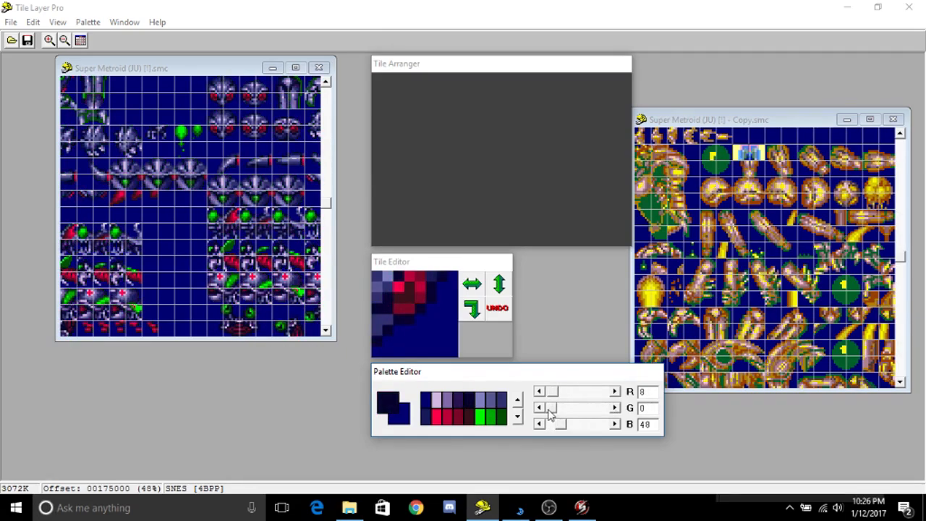
{"action": "left_click", "coordinate": [447, 400]}
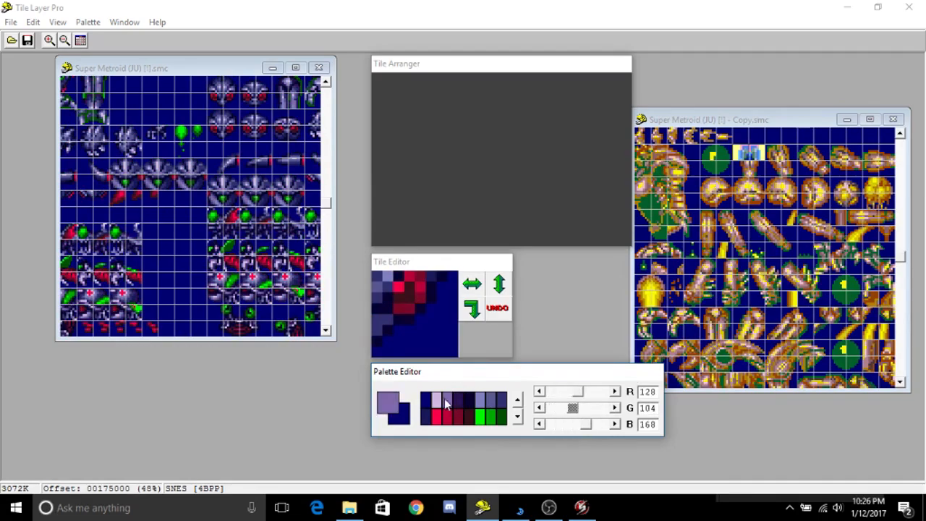
{"action": "left_click_drag", "start_coordinate": [582, 409], "coordinate": [620, 414]}
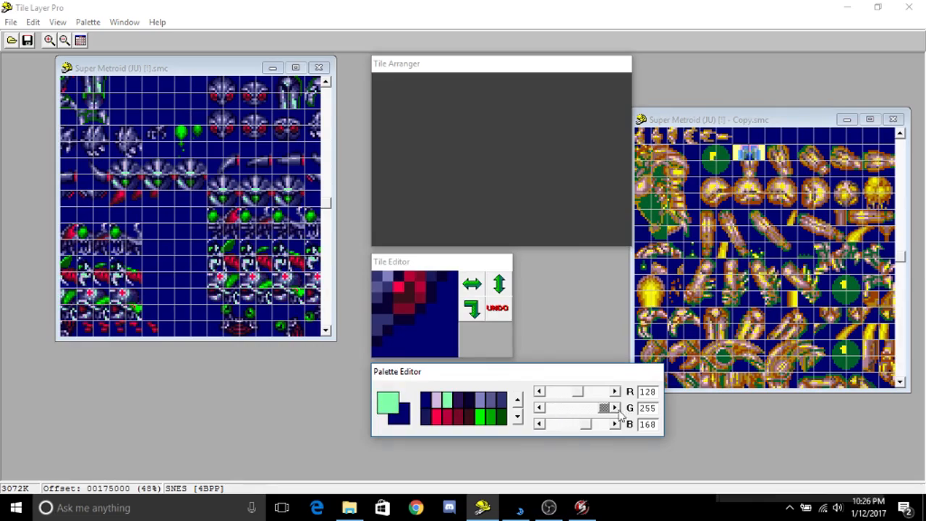
{"action": "left_click", "coordinate": [458, 402]}
{"action": "left_click_drag", "start_coordinate": [553, 408], "coordinate": [612, 420]}
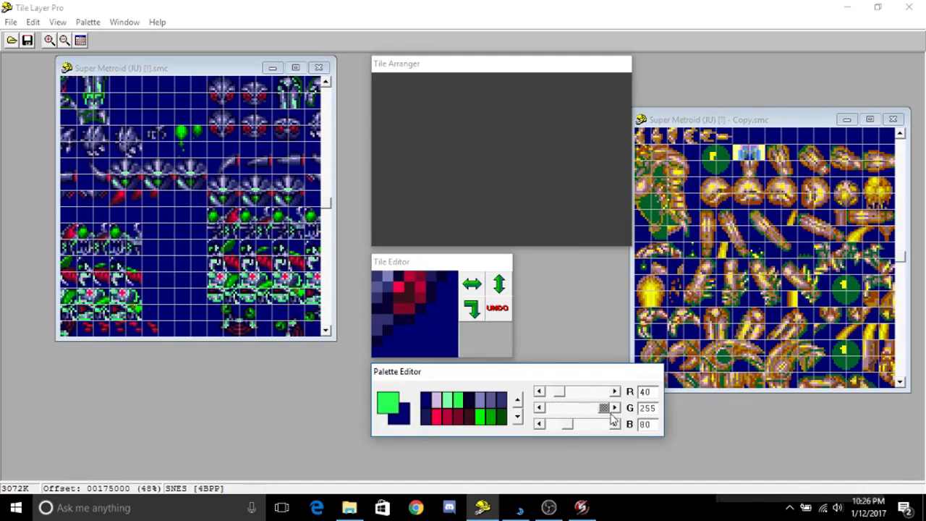
Set the medium violet palette colour's blue to 172, the adjacent indigo's red to 46 and the navy's green to 23.
{"action": "left_click", "coordinate": [497, 404]}
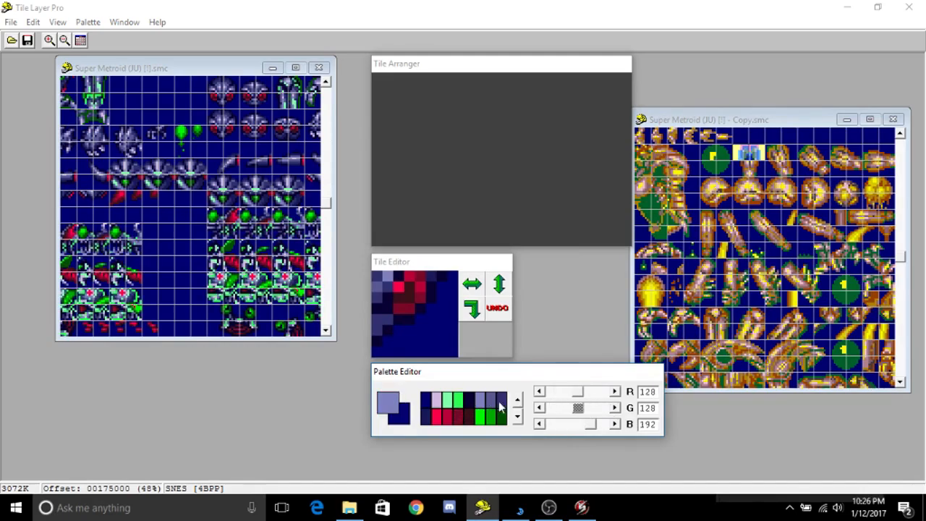
{"action": "left_click_drag", "start_coordinate": [592, 426], "coordinate": [552, 429]}
{"action": "mouse_move", "coordinate": [590, 425]}
{"action": "left_mouse_down"}
{"action": "mouse_move", "coordinate": [582, 427]}
{"action": "mouse_move", "coordinate": [603, 424]}
{"action": "mouse_move", "coordinate": [567, 430]}
{"action": "mouse_move", "coordinate": [584, 429]}
{"action": "left_mouse_up"}
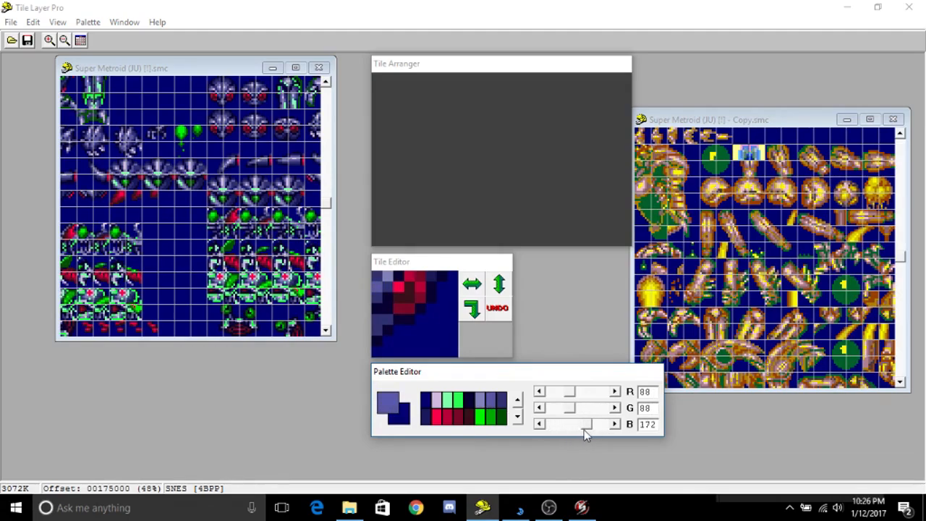
{"action": "left_click", "coordinate": [505, 401]}
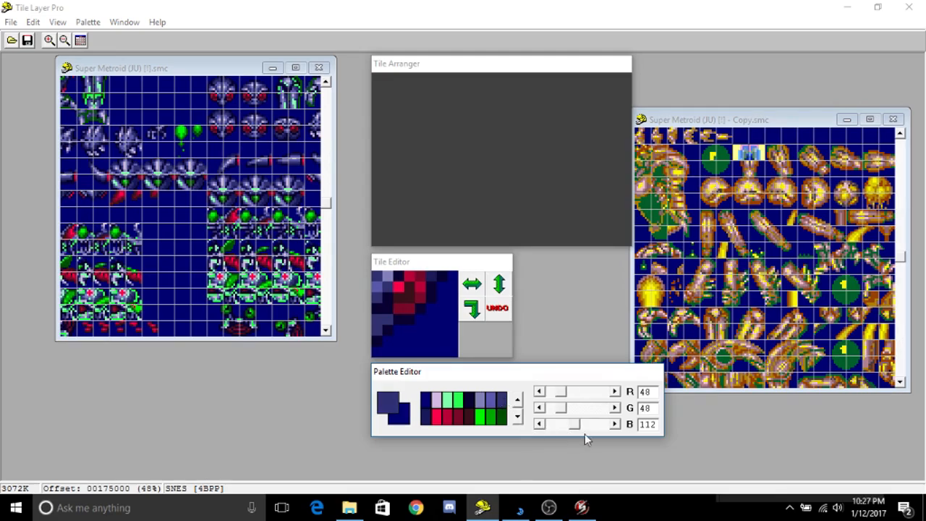
{"action": "mouse_move", "coordinate": [562, 391]}
{"action": "left_mouse_down"}
{"action": "mouse_move", "coordinate": [585, 392]}
{"action": "mouse_move", "coordinate": [563, 405]}
{"action": "left_mouse_up"}
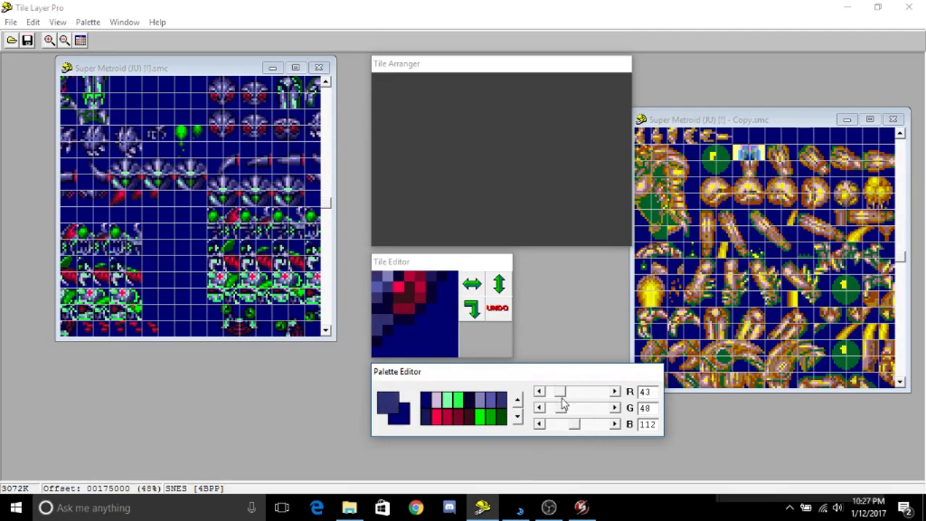
{"action": "left_click", "coordinate": [427, 414]}
{"action": "mouse_move", "coordinate": [555, 410]}
{"action": "left_mouse_down"}
{"action": "mouse_move", "coordinate": [585, 409]}
{"action": "mouse_move", "coordinate": [556, 409]}
{"action": "left_mouse_up"}
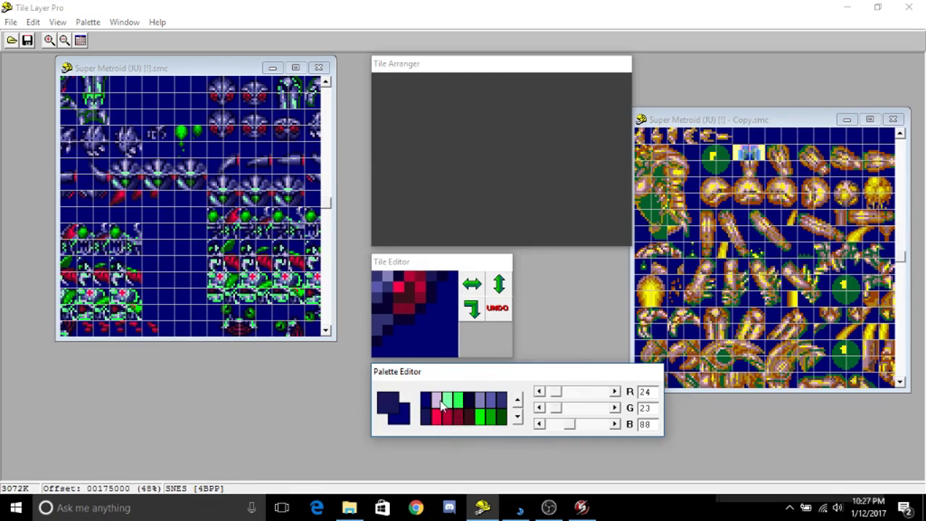
Repaint the upper-right tile of the limb beside the heads, using near-black (8, 0, 48) for its dark green edge and indigo for the bright green pixels.
{"action": "left_click", "coordinate": [446, 404]}
{"action": "left_click", "coordinate": [438, 405]}
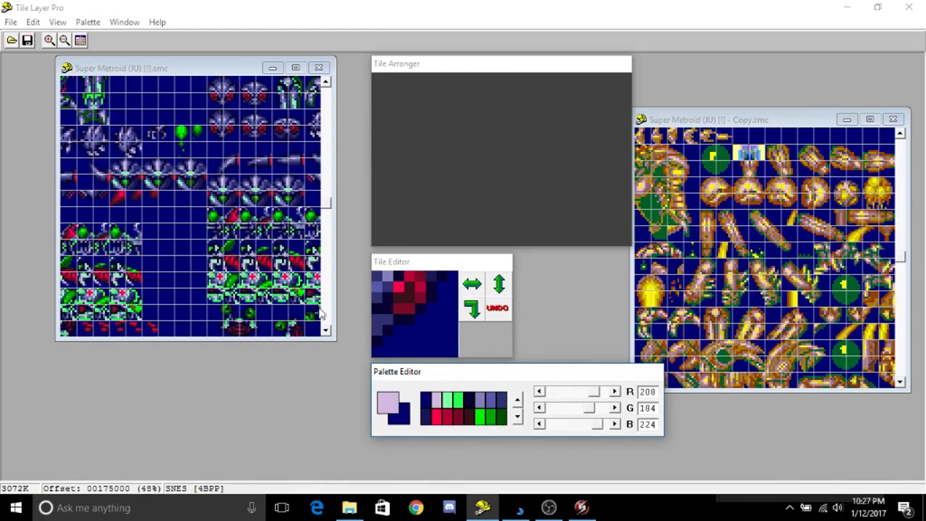
{"action": "left_click", "coordinate": [283, 94]}
{"action": "left_click", "coordinate": [298, 110]}
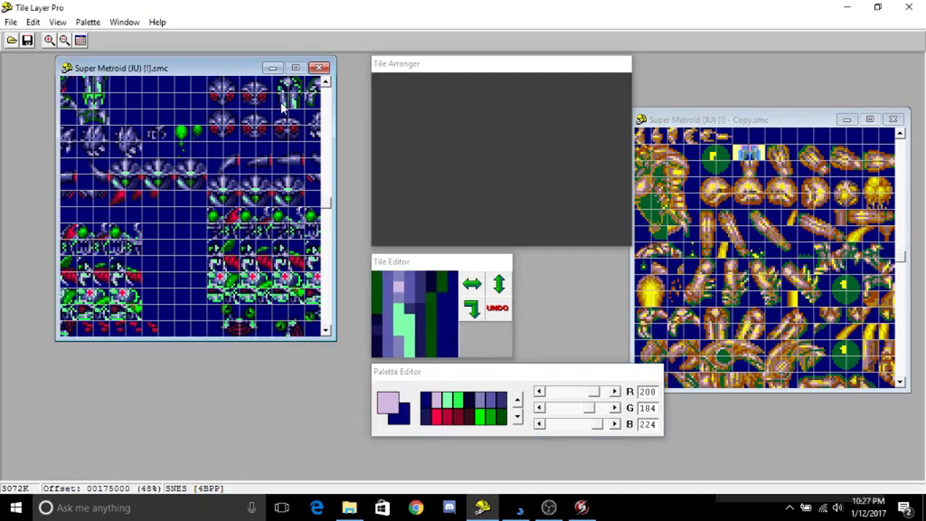
{"action": "left_click", "coordinate": [282, 107]}
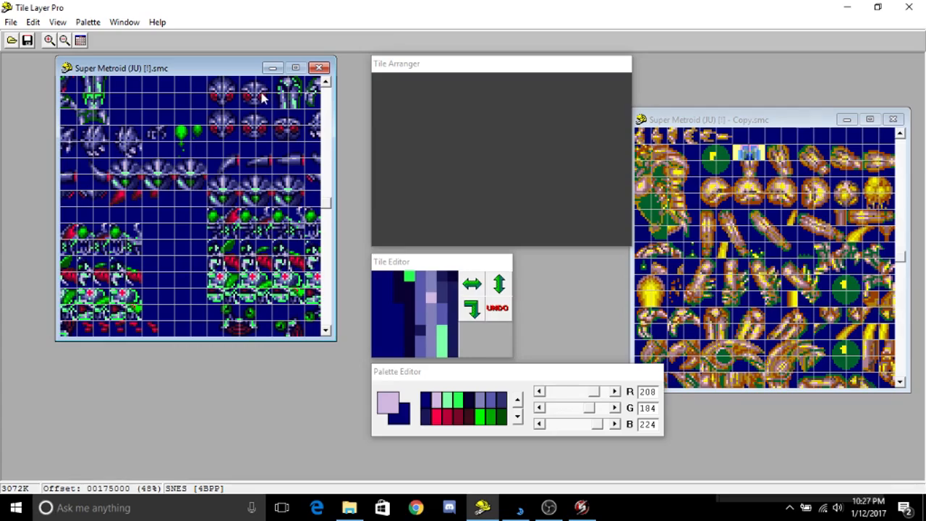
{"action": "left_click", "coordinate": [302, 92]}
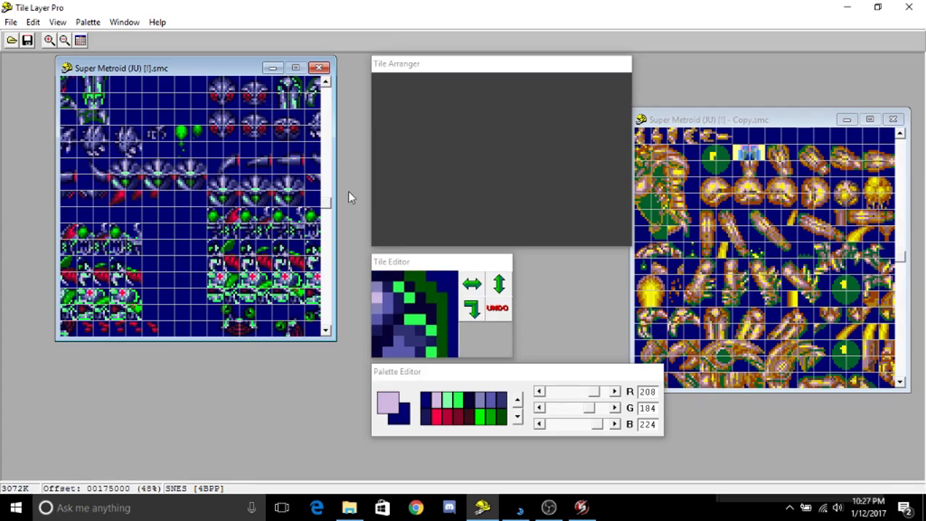
{"action": "left_click", "coordinate": [470, 399]}
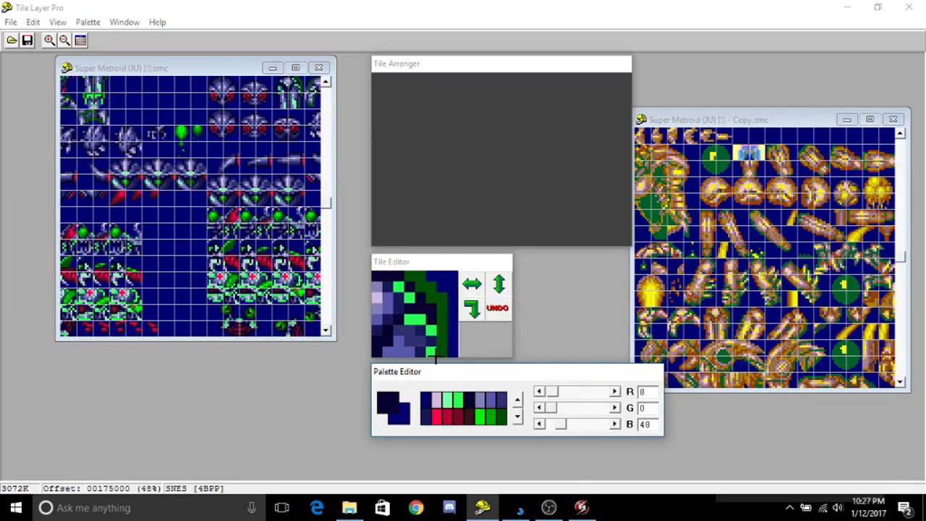
{"action": "mouse_move", "coordinate": [442, 346]}
{"action": "left_mouse_down"}
{"action": "mouse_move", "coordinate": [438, 289]}
{"action": "mouse_move", "coordinate": [412, 270]}
{"action": "left_mouse_up"}
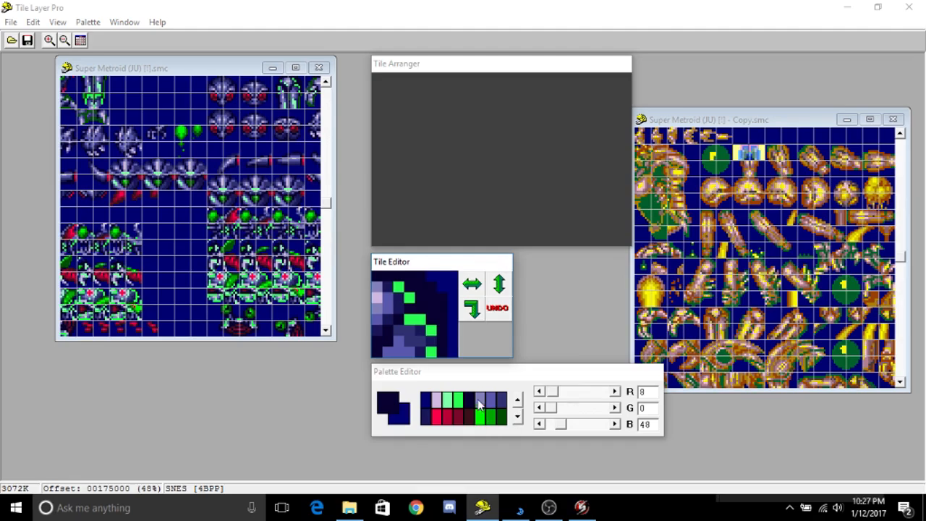
{"action": "left_click", "coordinate": [501, 399]}
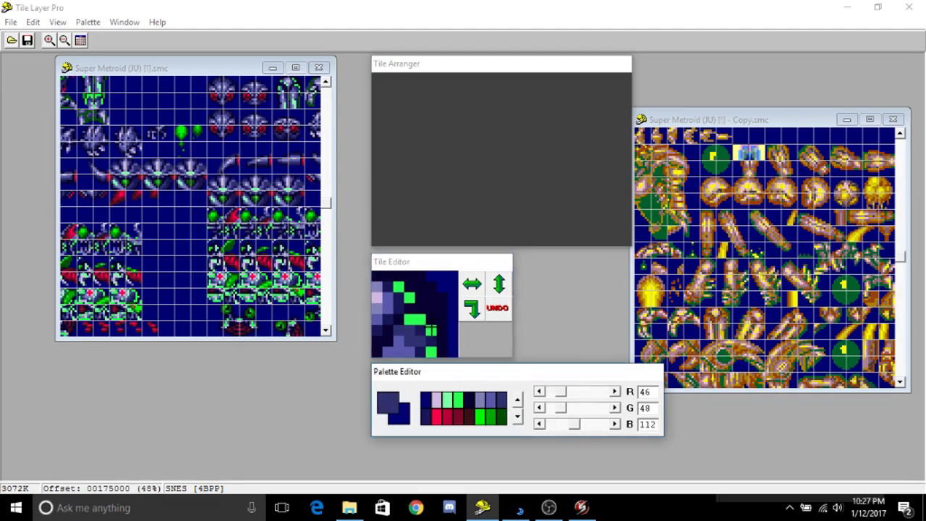
{"action": "mouse_move", "coordinate": [431, 331]}
{"action": "left_mouse_down"}
{"action": "mouse_move", "coordinate": [411, 319]}
{"action": "mouse_move", "coordinate": [397, 286]}
{"action": "left_mouse_up"}
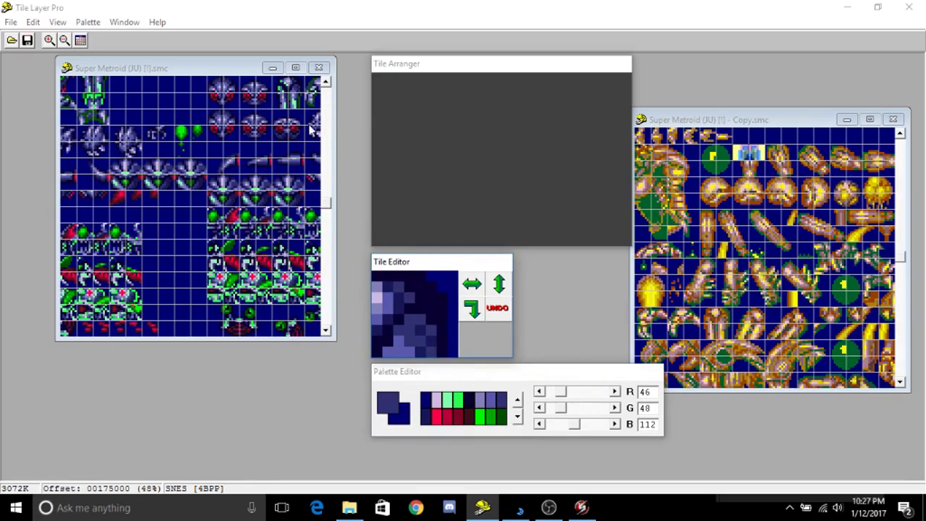
In the limb's upper-left tile, repaint the bright green pixels in indigo and the pale green pixels near the right edge in violet (88, 88, 172).
{"action": "left_click", "coordinate": [286, 88]}
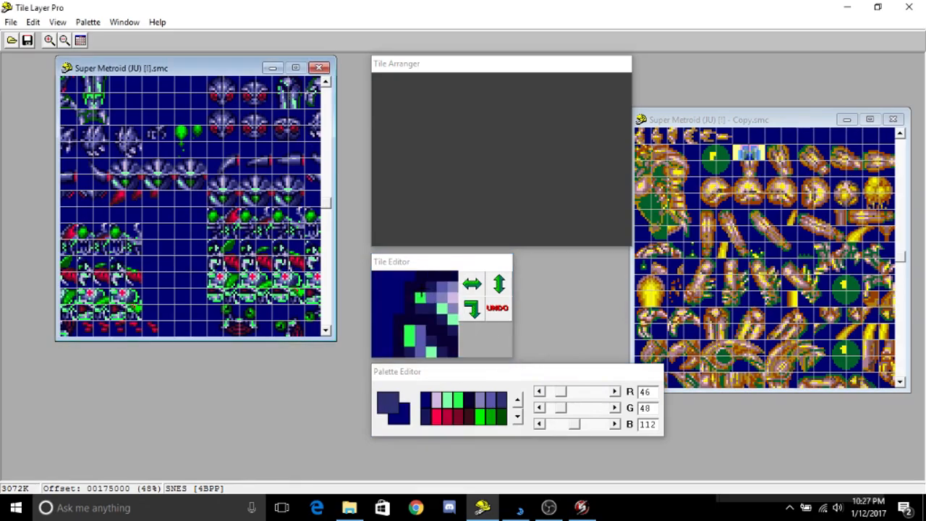
{"action": "left_click", "coordinate": [420, 298]}
{"action": "left_click", "coordinate": [410, 340]}
{"action": "left_click", "coordinate": [410, 331]}
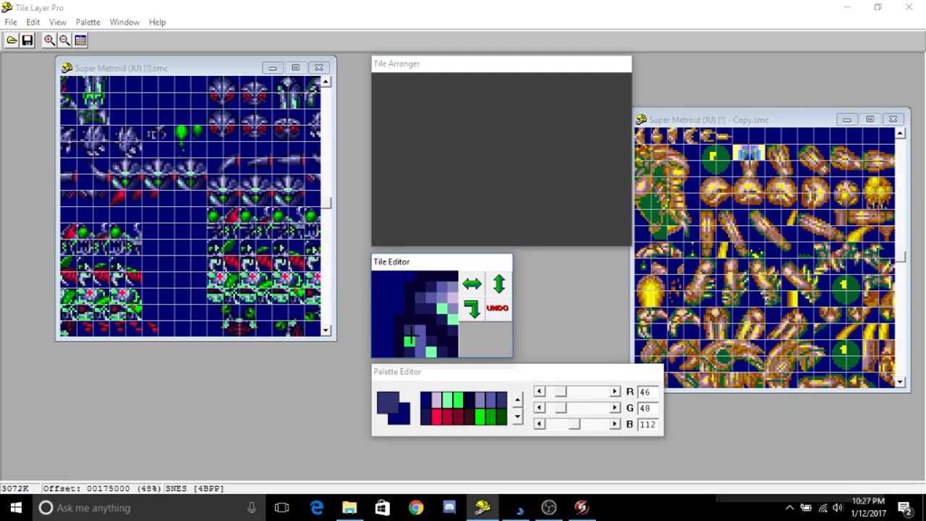
{"action": "left_click", "coordinate": [492, 403]}
{"action": "left_click", "coordinate": [452, 318]}
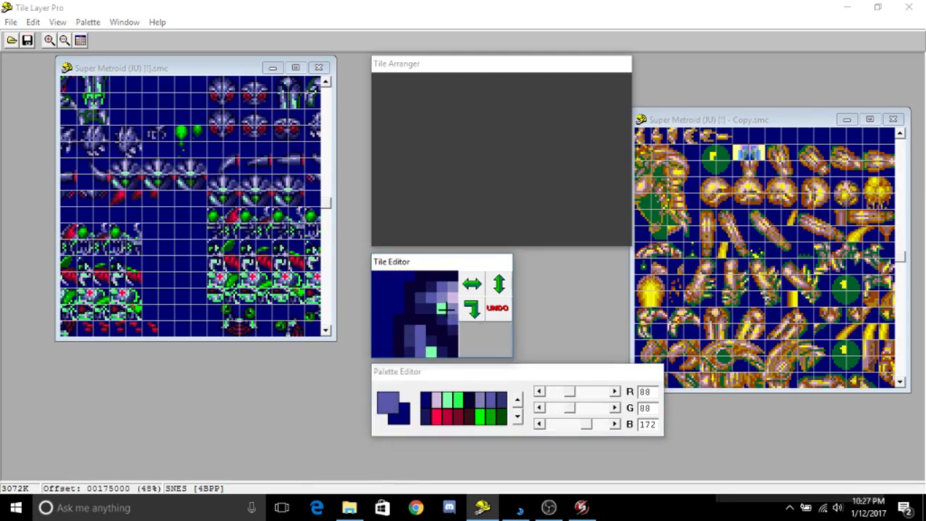
{"action": "left_click", "coordinate": [443, 309]}
In the limb's lower-right tile, repaint the pale green pixels in violet (88, 88, 172) and the dark green edges in near-black (8, 0, 48).
{"action": "left_click", "coordinate": [294, 106]}
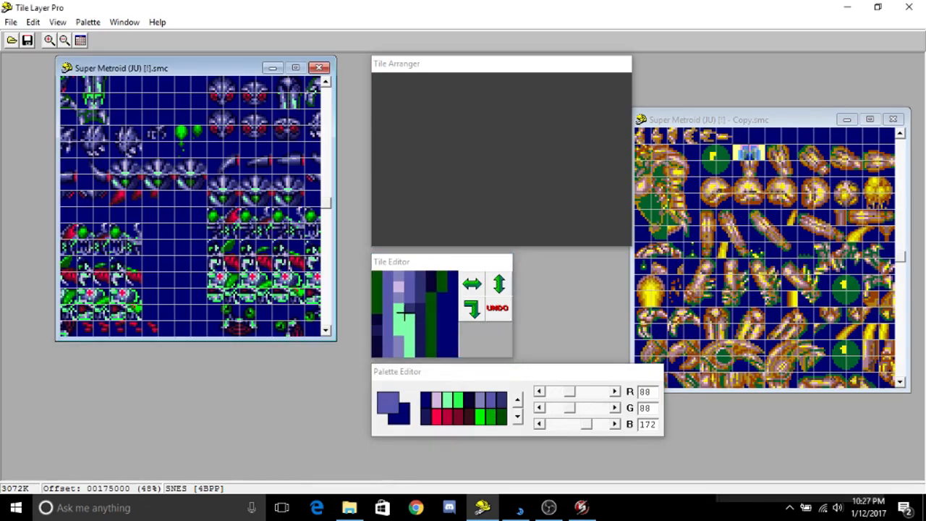
{"action": "mouse_move", "coordinate": [403, 313]}
{"action": "left_mouse_down"}
{"action": "mouse_move", "coordinate": [406, 347]}
{"action": "mouse_move", "coordinate": [410, 319]}
{"action": "left_mouse_up"}
{"action": "left_click", "coordinate": [470, 401]}
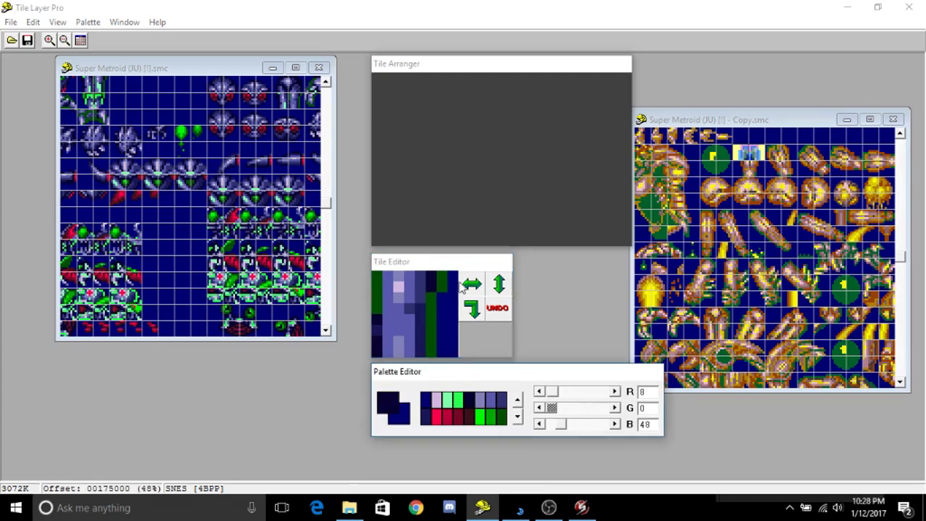
{"action": "left_click", "coordinate": [441, 278]}
{"action": "left_click_drag", "start_coordinate": [428, 287], "coordinate": [430, 357]}
{"action": "left_click_drag", "start_coordinate": [376, 277], "coordinate": [377, 303]}
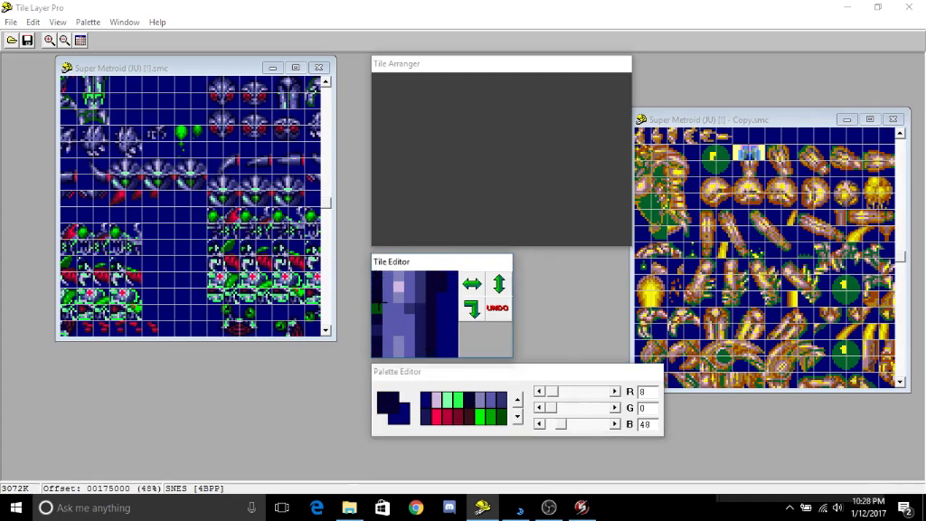
In the limb's lower-left tile, repaint the bright green pixel in indigo and the pale green pixels in violet (88, 88, 172).
{"action": "left_click", "coordinate": [285, 107]}
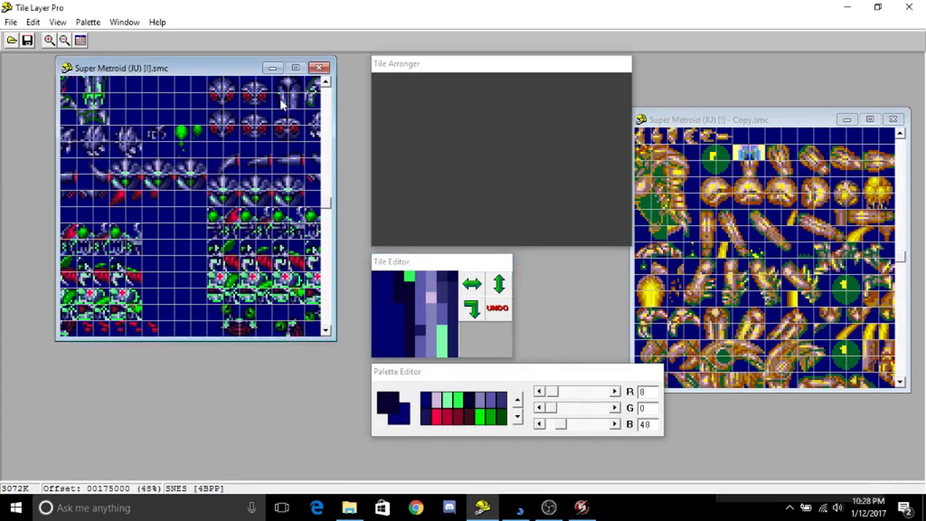
{"action": "left_click", "coordinate": [497, 400]}
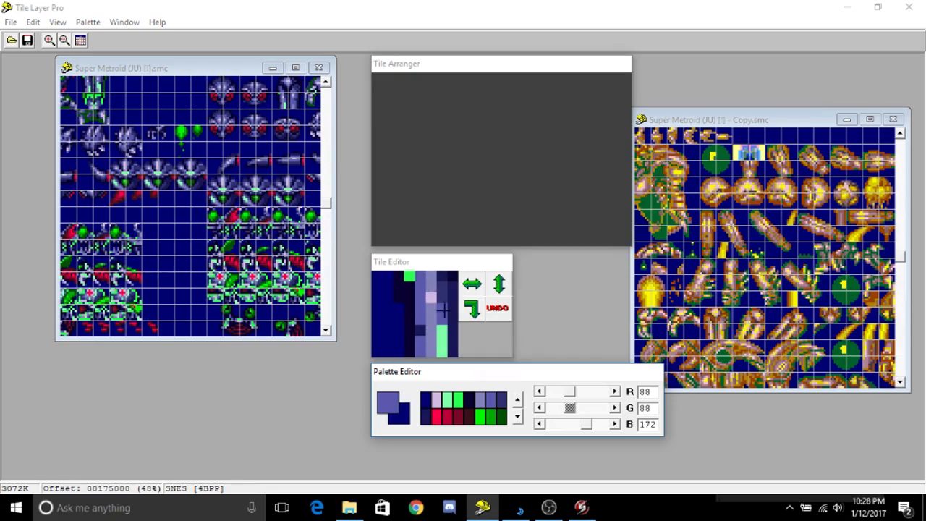
{"action": "left_click", "coordinate": [504, 400]}
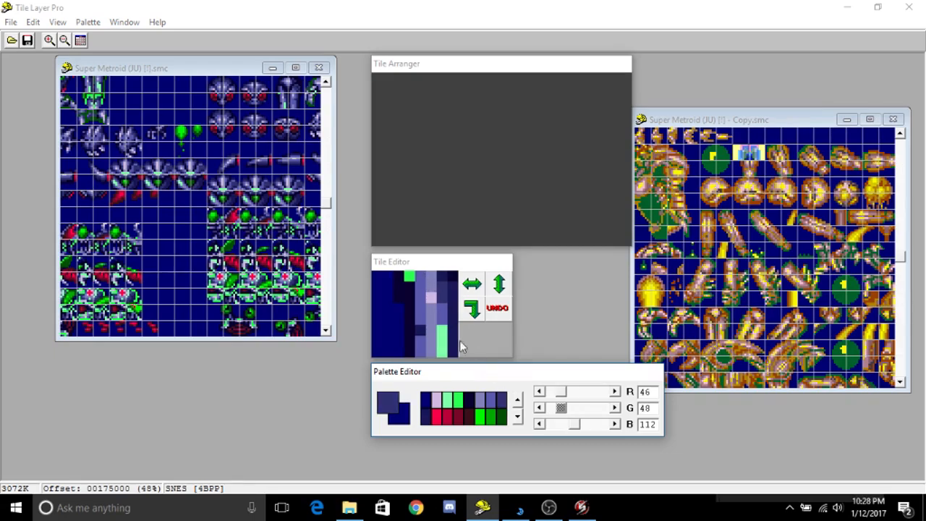
{"action": "left_click", "coordinate": [496, 400]}
{"action": "left_click_drag", "start_coordinate": [441, 329], "coordinate": [441, 353]}
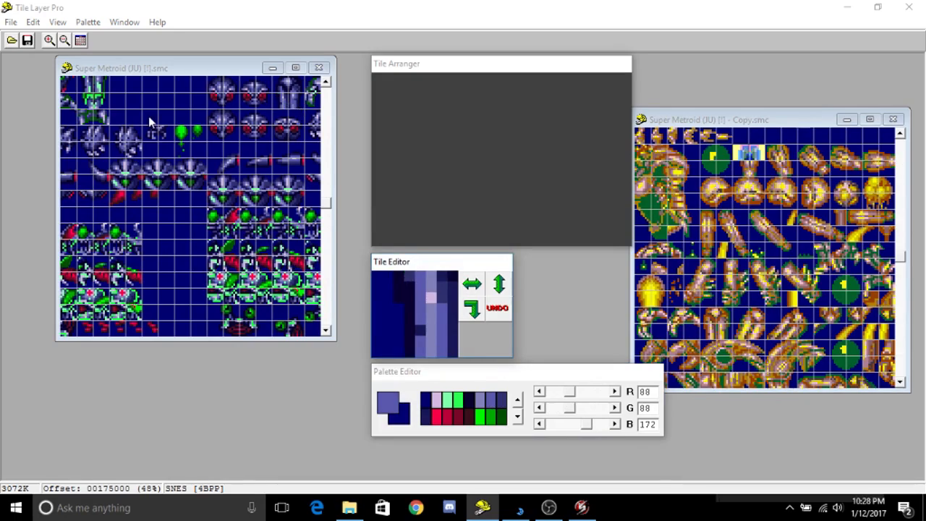
Repaint the dark green outline and bottom row of the sprite tile at the grid's left edge in near-black (8, 0, 48).
{"action": "left_click", "coordinate": [70, 106]}
{"action": "left_click", "coordinate": [471, 398]}
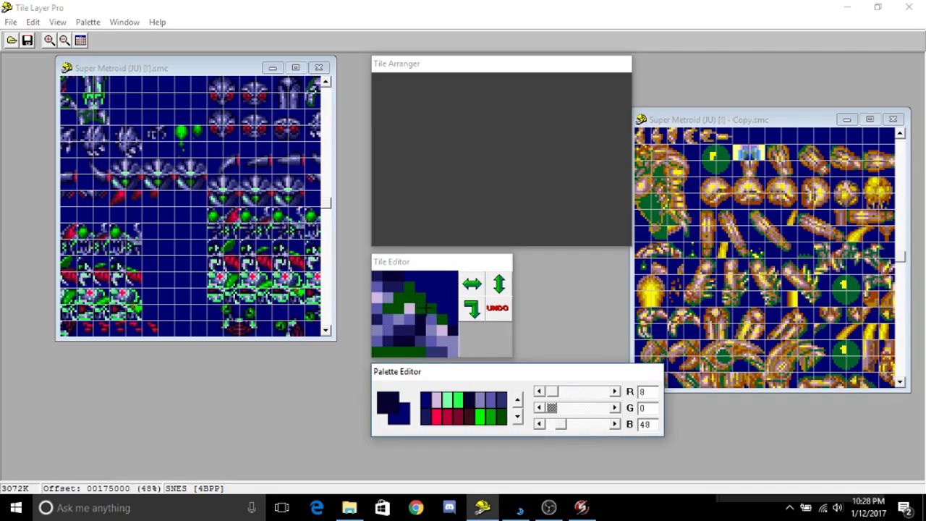
{"action": "left_click", "coordinate": [441, 320]}
{"action": "left_click_drag", "start_coordinate": [430, 308], "coordinate": [390, 297]}
{"action": "left_click", "coordinate": [407, 287]}
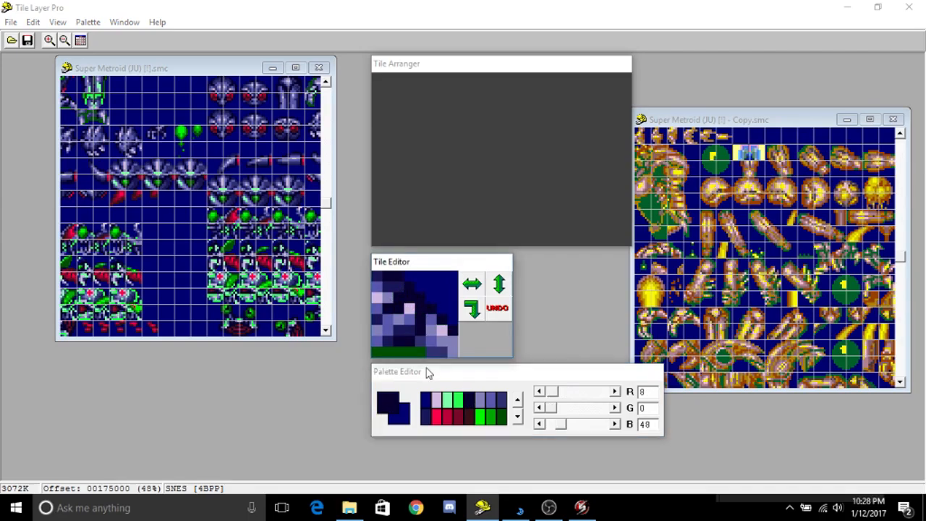
{"action": "left_click_drag", "start_coordinate": [423, 351], "coordinate": [378, 353]}
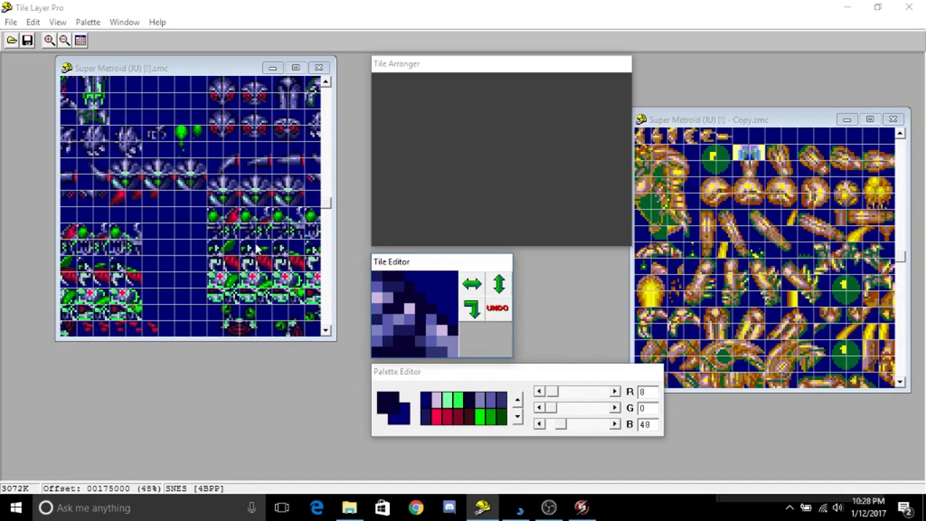
Repaint the dark green pixels of the two stacked sprite tiles at the grid's upper-right edge in near-black (8, 0, 48).
{"action": "left_click", "coordinate": [315, 113]}
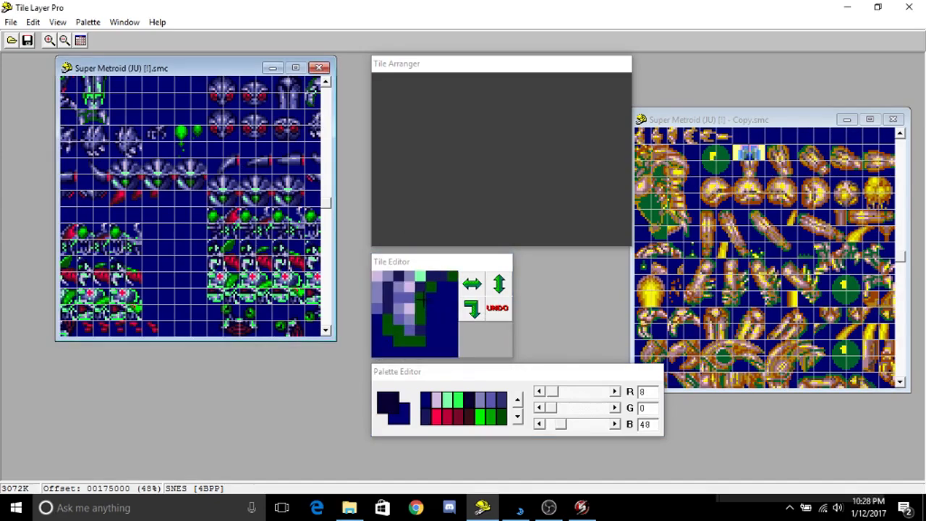
{"action": "mouse_move", "coordinate": [420, 292]}
{"action": "left_mouse_down"}
{"action": "mouse_move", "coordinate": [403, 325]}
{"action": "mouse_move", "coordinate": [388, 320]}
{"action": "mouse_move", "coordinate": [388, 331]}
{"action": "mouse_move", "coordinate": [423, 340]}
{"action": "left_mouse_up"}
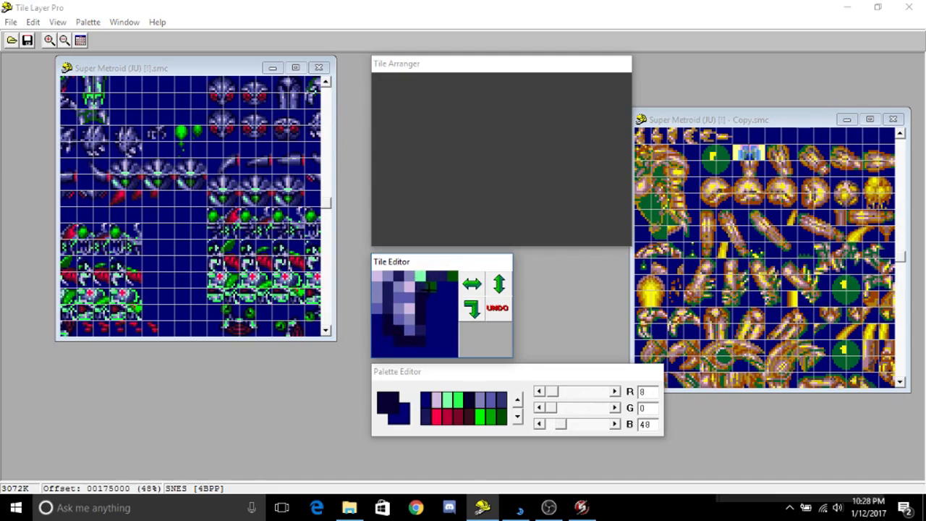
{"action": "left_click", "coordinate": [312, 87]}
{"action": "left_click_drag", "start_coordinate": [401, 312], "coordinate": [434, 283]}
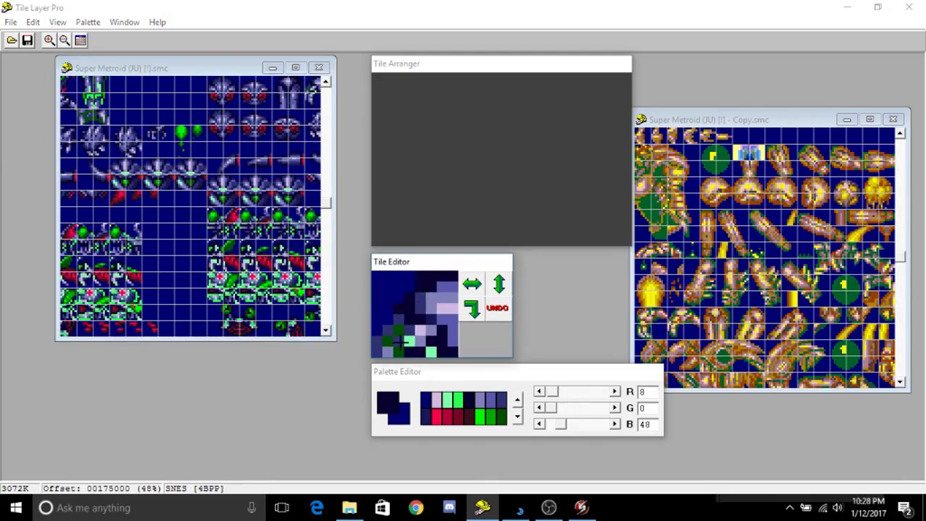
{"action": "left_click_drag", "start_coordinate": [398, 329], "coordinate": [391, 350]}
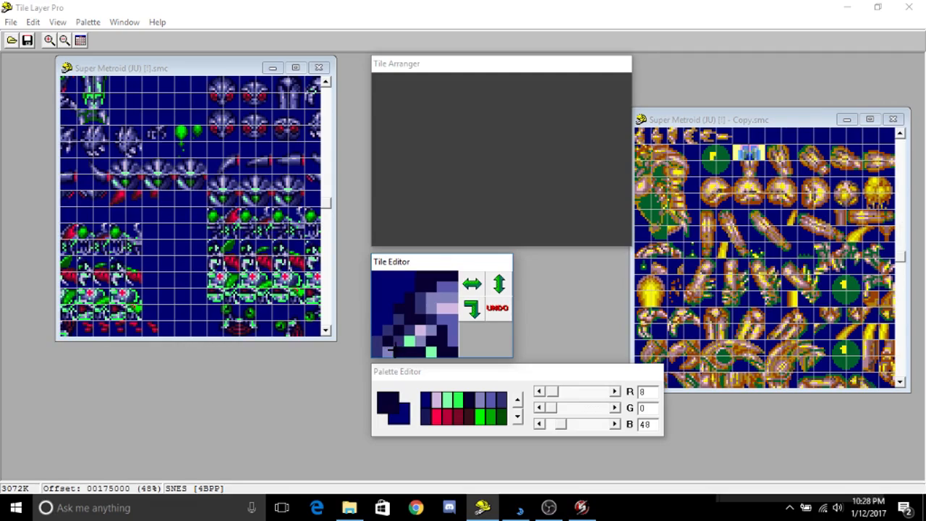
Replace the pale green pixels in both of those stacked tiles with violet (88, 88, 172).
{"action": "left_click", "coordinate": [314, 106]}
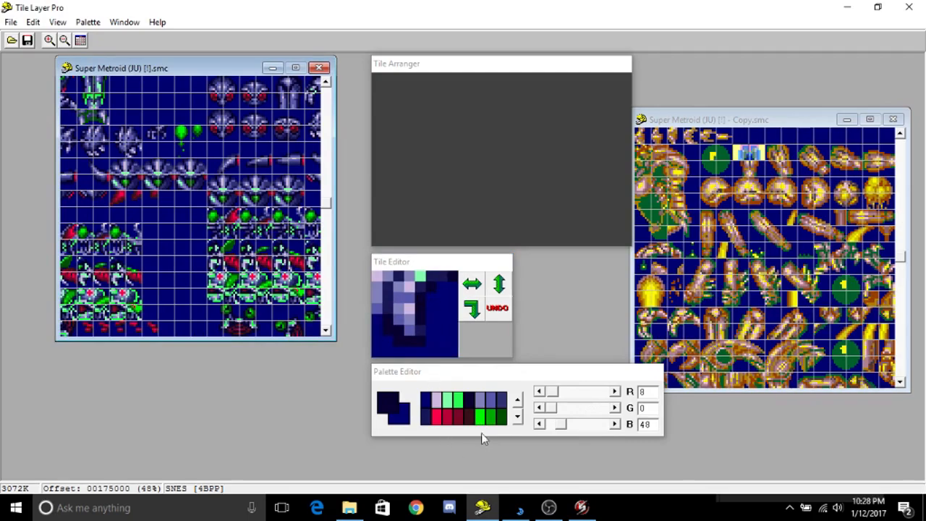
{"action": "left_click", "coordinate": [489, 403]}
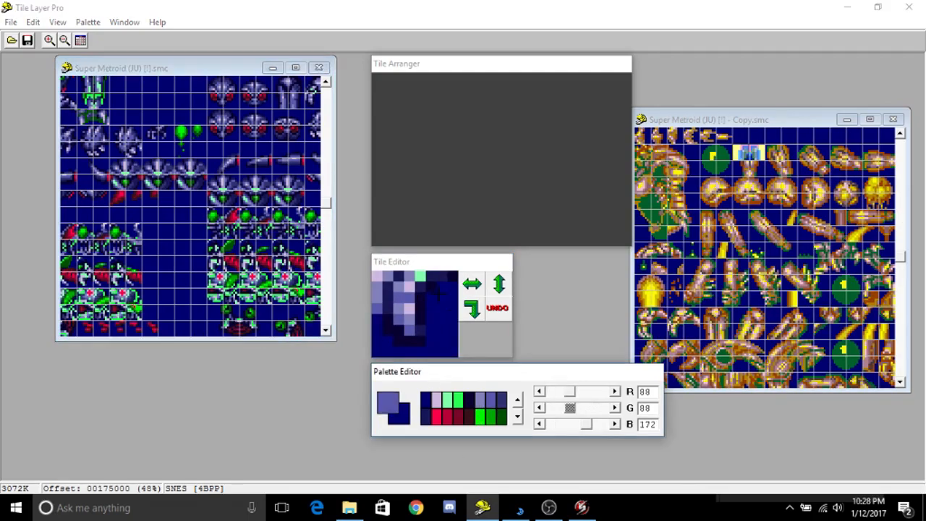
{"action": "left_click", "coordinate": [419, 276]}
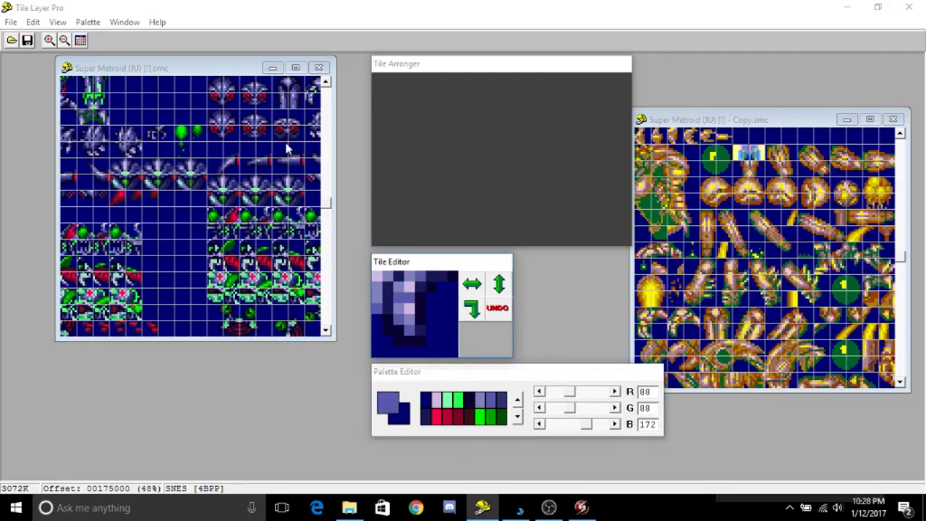
{"action": "left_click", "coordinate": [313, 90]}
{"action": "left_click", "coordinate": [431, 352]}
{"action": "left_click", "coordinate": [410, 341]}
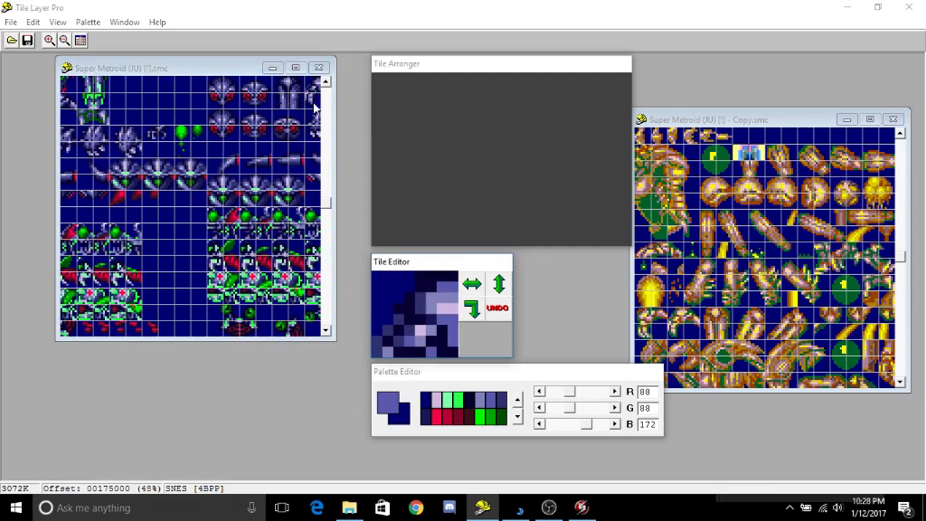
Repaint all green pixels in the left tile below the bright green joint in near-black (8, 0, 48).
{"action": "left_click", "coordinate": [94, 123]}
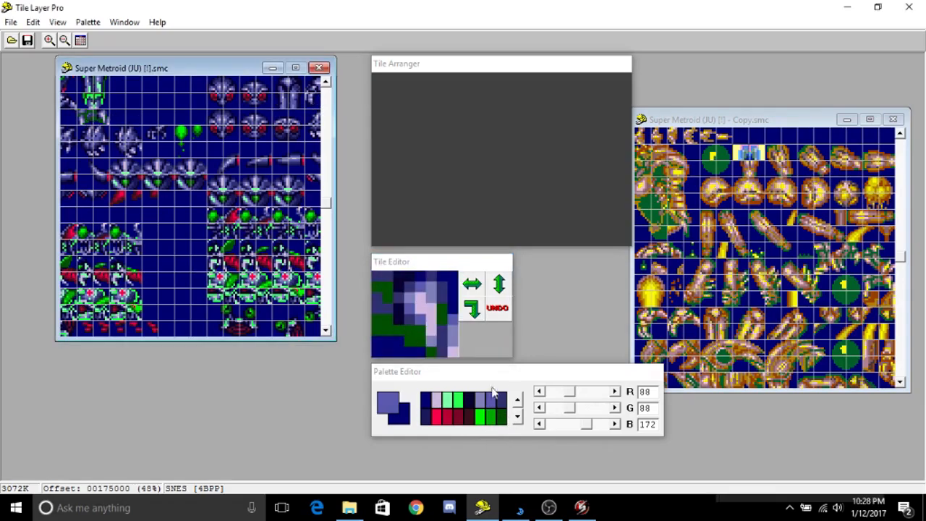
{"action": "left_click", "coordinate": [471, 407]}
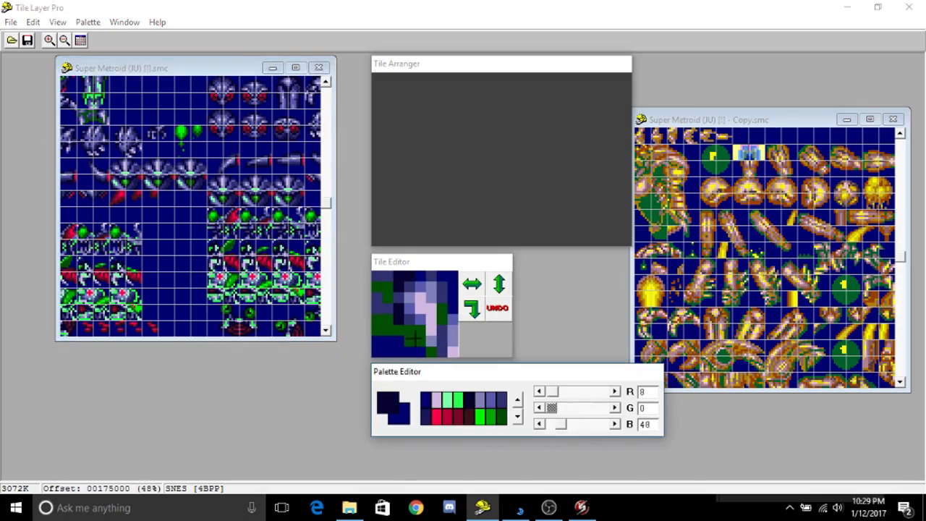
{"action": "left_click", "coordinate": [431, 353]}
{"action": "mouse_move", "coordinate": [438, 312]}
{"action": "left_mouse_down"}
{"action": "mouse_move", "coordinate": [441, 320]}
{"action": "mouse_move", "coordinate": [435, 309]}
{"action": "left_mouse_up"}
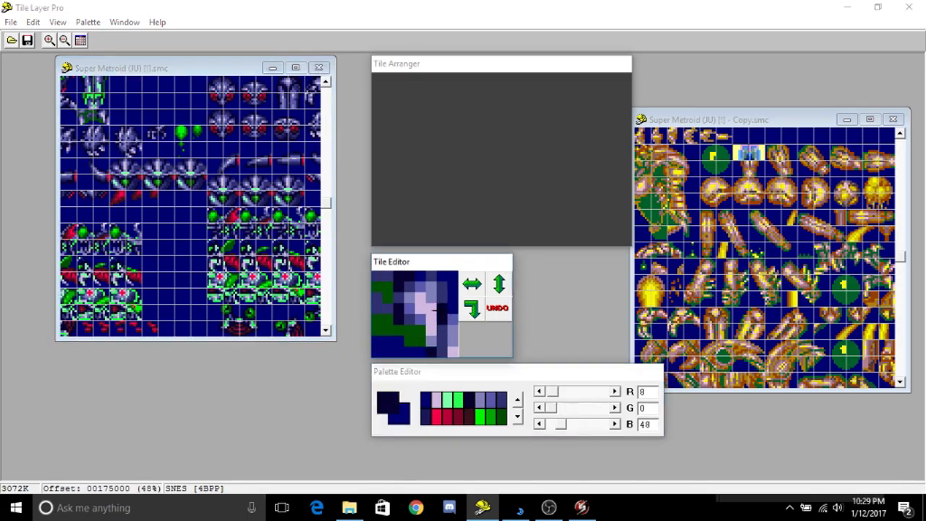
{"action": "mouse_move", "coordinate": [417, 341]}
{"action": "left_mouse_down"}
{"action": "mouse_move", "coordinate": [374, 327]}
{"action": "mouse_move", "coordinate": [388, 313]}
{"action": "mouse_move", "coordinate": [374, 290]}
{"action": "left_mouse_up"}
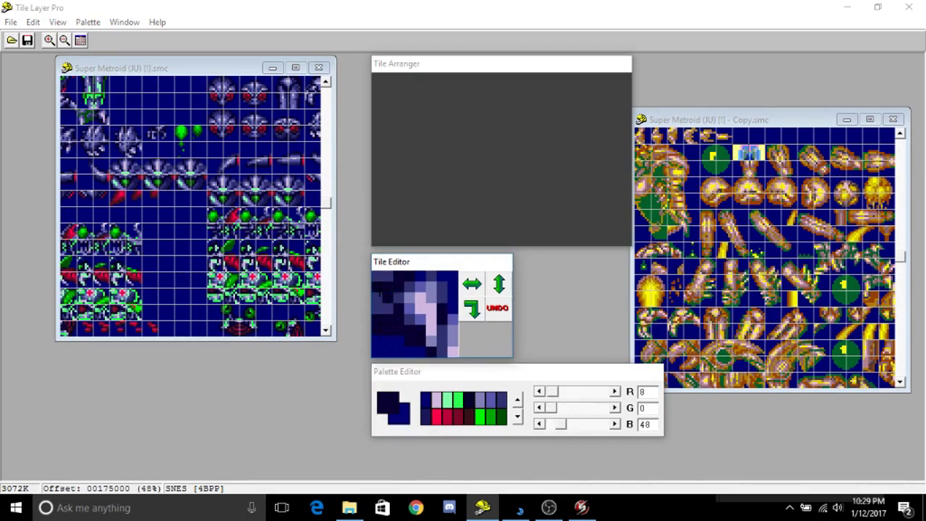
Repaint the green pixels of the adjoining right tile below the bright green joint in near-black (8, 0, 48).
{"action": "left_click", "coordinate": [93, 123]}
{"action": "left_click", "coordinate": [377, 307]}
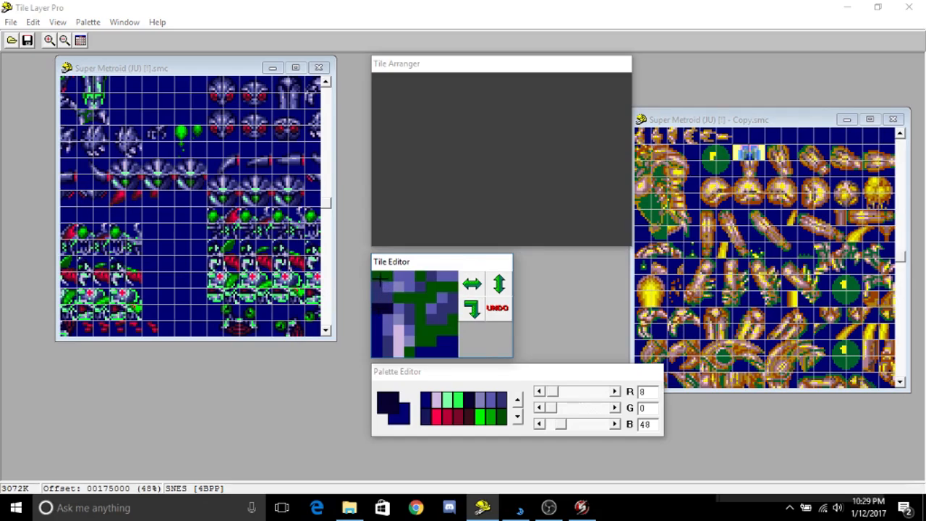
{"action": "mouse_move", "coordinate": [380, 279]}
{"action": "left_mouse_down"}
{"action": "mouse_move", "coordinate": [399, 302]}
{"action": "mouse_move", "coordinate": [425, 318]}
{"action": "mouse_move", "coordinate": [409, 352]}
{"action": "left_mouse_up"}
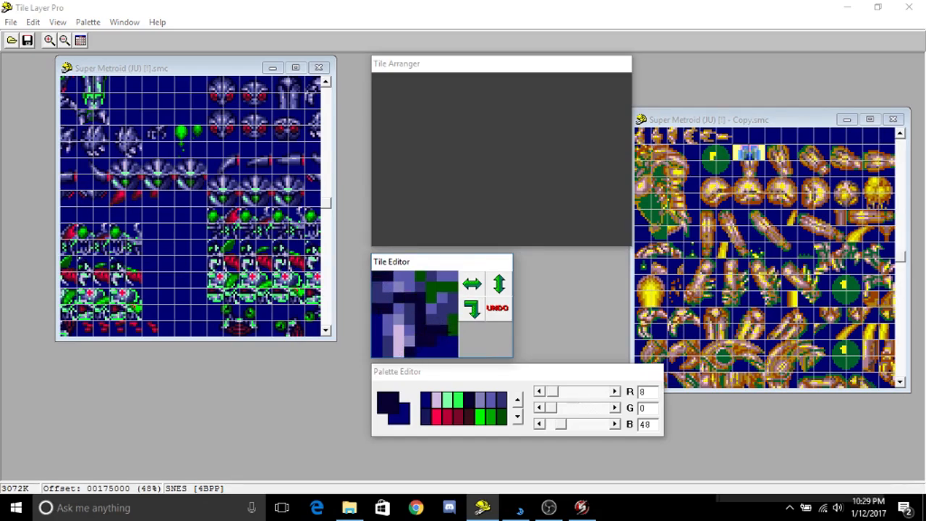
{"action": "mouse_move", "coordinate": [452, 331]}
{"action": "left_mouse_down"}
{"action": "mouse_move", "coordinate": [460, 321]}
{"action": "mouse_move", "coordinate": [432, 286]}
{"action": "mouse_move", "coordinate": [453, 286]}
{"action": "mouse_move", "coordinate": [421, 276]}
{"action": "left_mouse_up"}
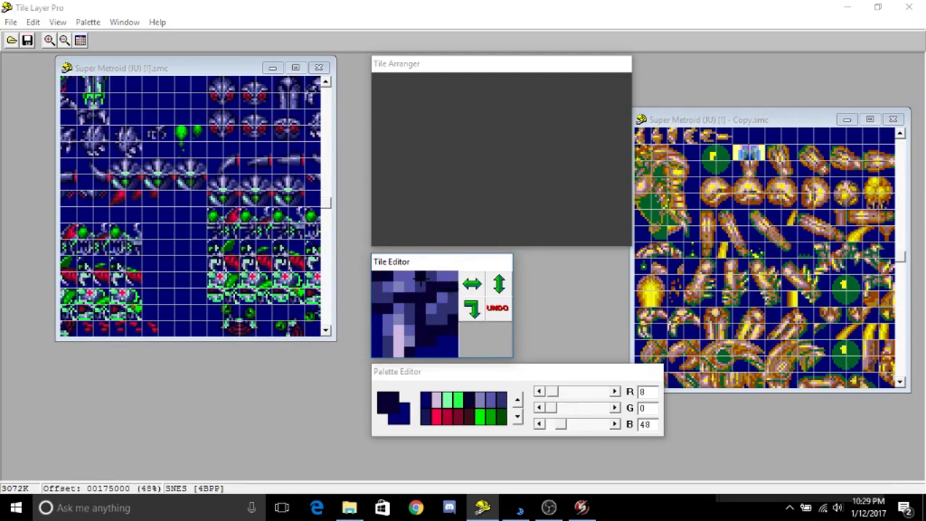
In the tile above the bright green joint's right half, repaint the dark green edges in near-black (8, 0, 48).
{"action": "left_click", "coordinate": [102, 95]}
{"action": "left_click_drag", "start_coordinate": [428, 305], "coordinate": [430, 352]}
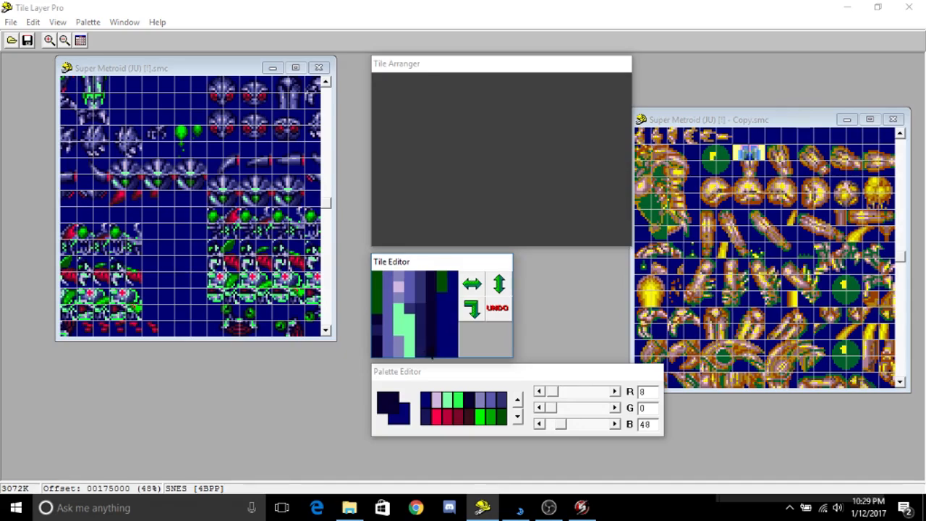
{"action": "left_click_drag", "start_coordinate": [441, 269], "coordinate": [441, 289]}
{"action": "left_click_drag", "start_coordinate": [380, 275], "coordinate": [378, 315]}
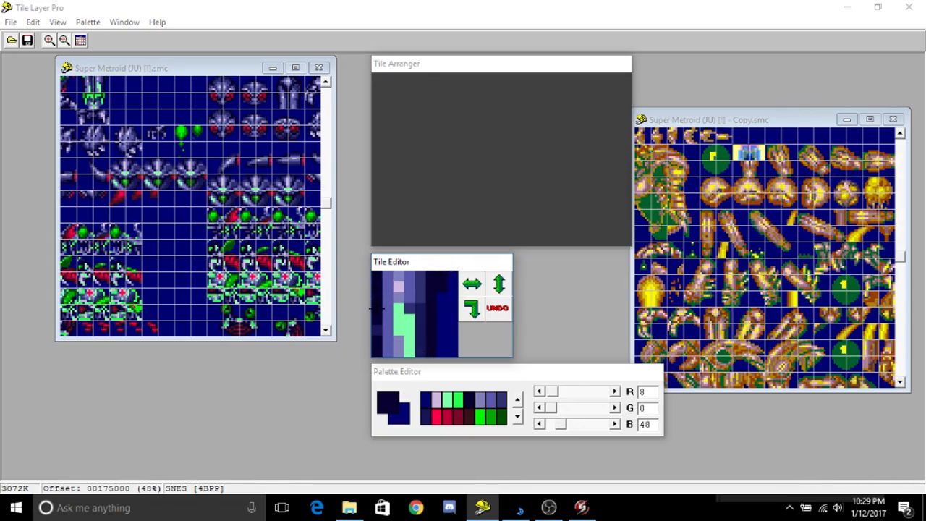
In the bright green joint's right tile, repaint the dark green upper edge in near-black and the green outer strip in navy (24, 23, 88).
{"action": "left_click", "coordinate": [119, 95]}
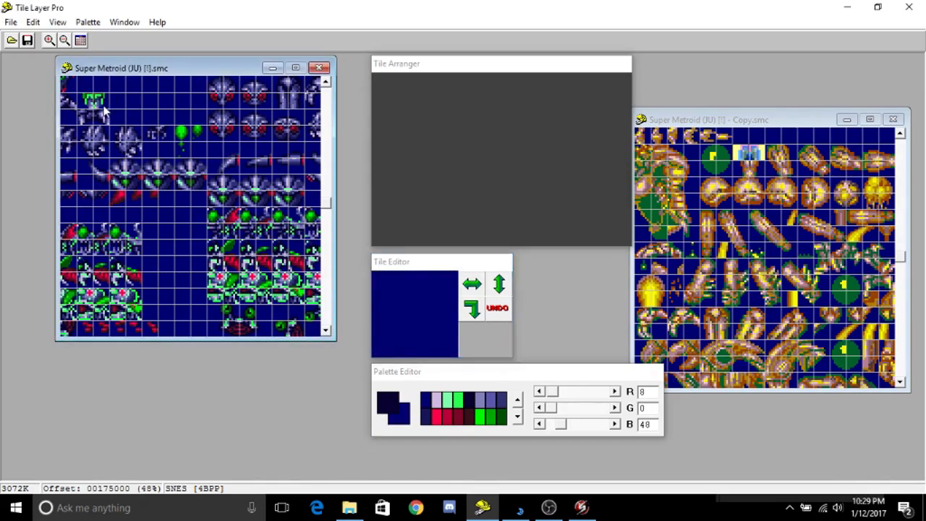
{"action": "left_click", "coordinate": [108, 111]}
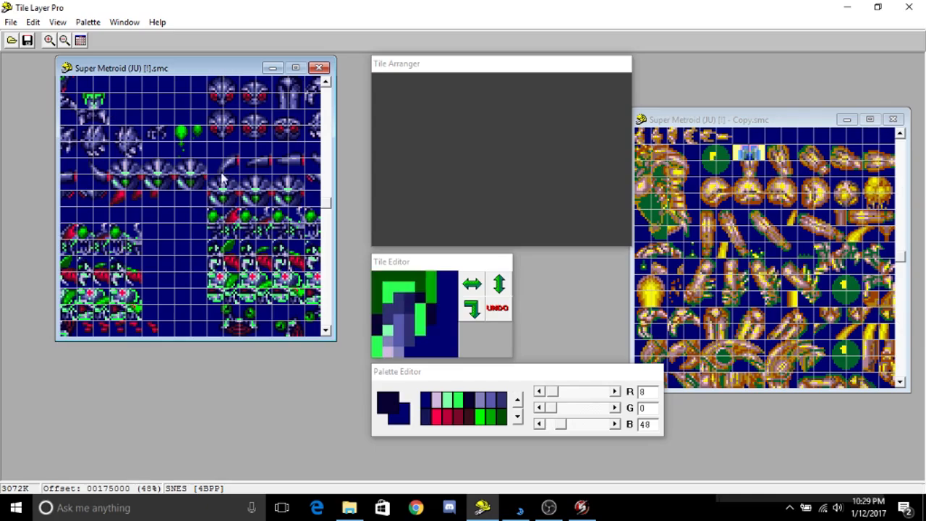
{"action": "left_click", "coordinate": [372, 278]}
{"action": "left_click_drag", "start_coordinate": [373, 278], "coordinate": [421, 276]}
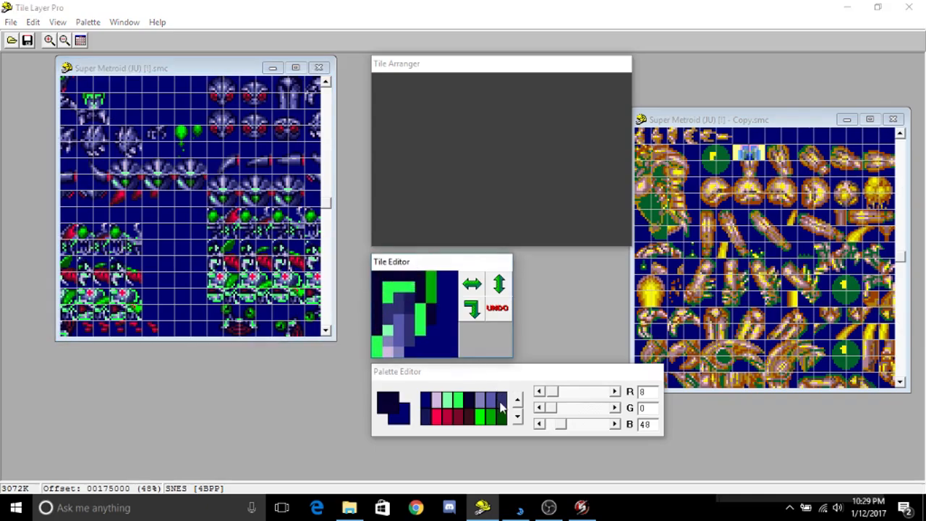
{"action": "left_click", "coordinate": [424, 417]}
{"action": "left_click", "coordinate": [431, 284]}
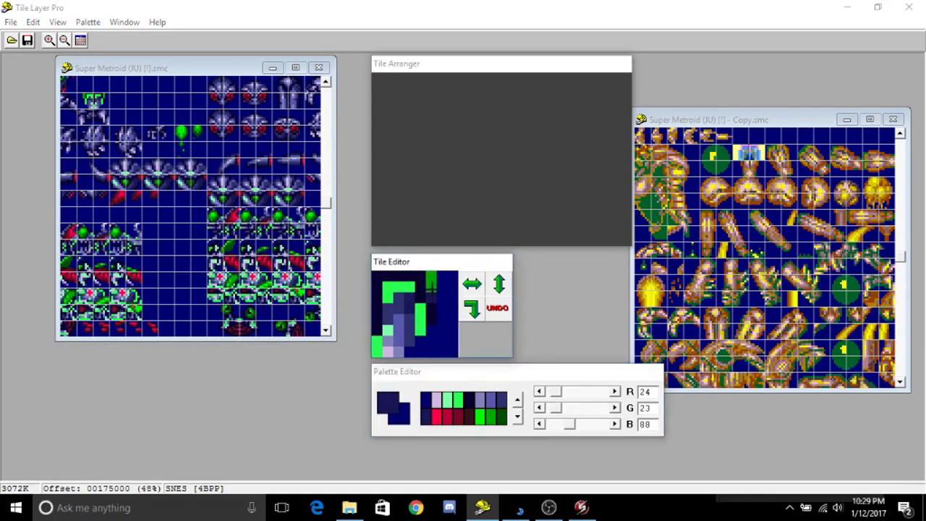
{"action": "left_click_drag", "start_coordinate": [431, 285], "coordinate": [431, 275]}
Repaint the same joint tile's remaining bright green pixels in violet (88, 88, 172) and its pale green pixel in light violet (128, 128, 185).
{"action": "left_click", "coordinate": [499, 398]}
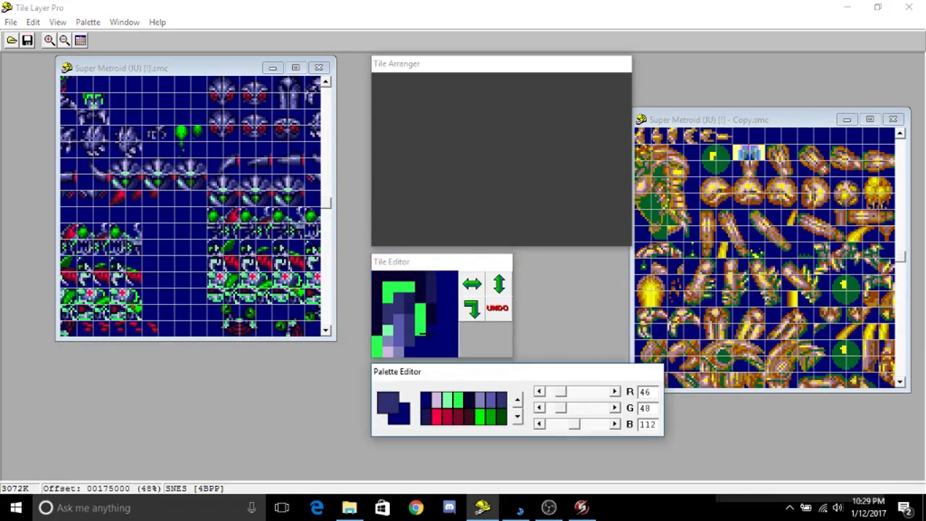
{"action": "left_click", "coordinate": [490, 399]}
{"action": "mouse_move", "coordinate": [420, 306]}
{"action": "left_mouse_down"}
{"action": "mouse_move", "coordinate": [420, 316]}
{"action": "mouse_move", "coordinate": [405, 287]}
{"action": "mouse_move", "coordinate": [388, 286]}
{"action": "mouse_move", "coordinate": [377, 354]}
{"action": "left_mouse_up"}
{"action": "left_click", "coordinate": [476, 398]}
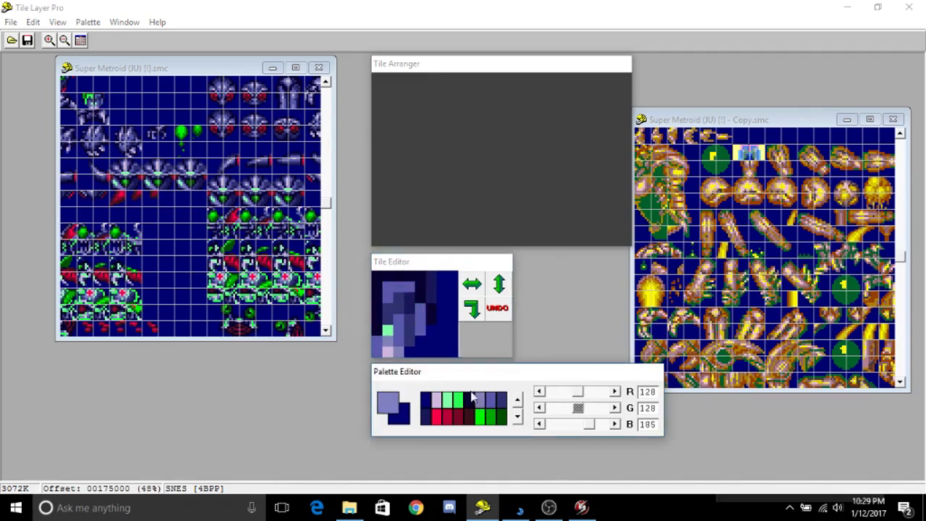
{"action": "left_click", "coordinate": [388, 330]}
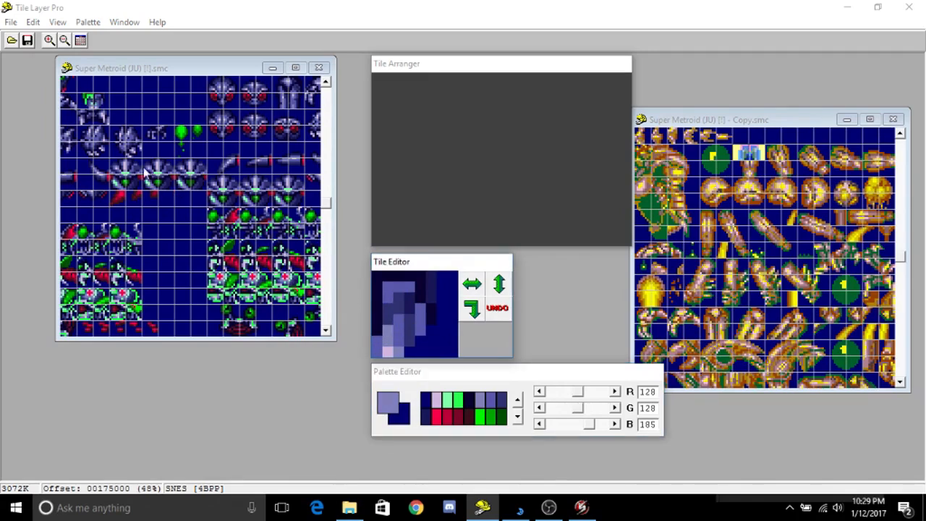
In the green joint's left tile, repaint the dark green upper edge in near-black (8, 0, 48) and the outer strip in slate blue (46, 48, 112).
{"action": "left_click", "coordinate": [92, 105]}
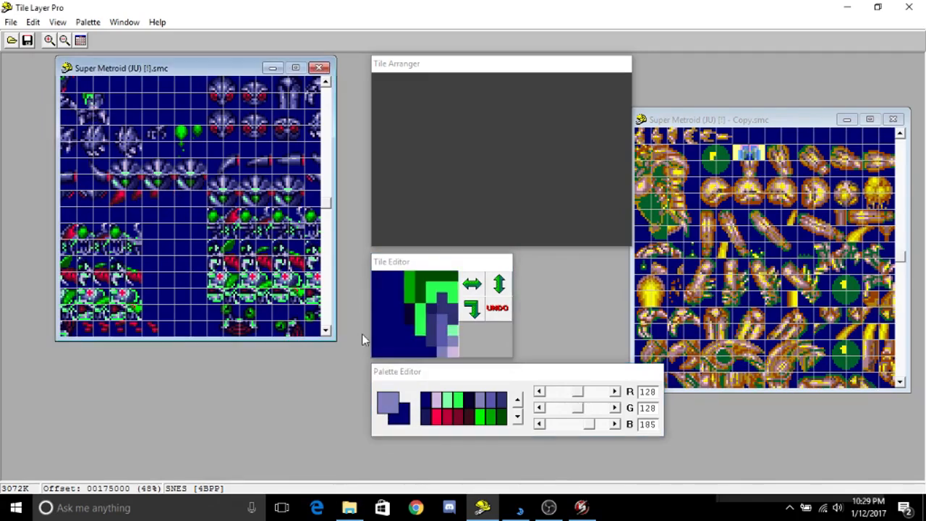
{"action": "left_click", "coordinate": [469, 398]}
{"action": "left_click_drag", "start_coordinate": [420, 304], "coordinate": [432, 271]}
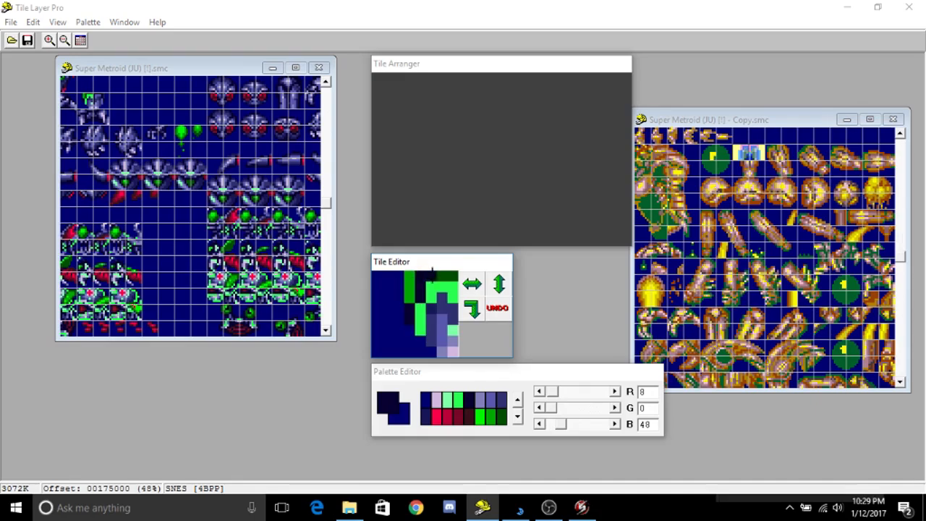
{"action": "left_click", "coordinate": [501, 406]}
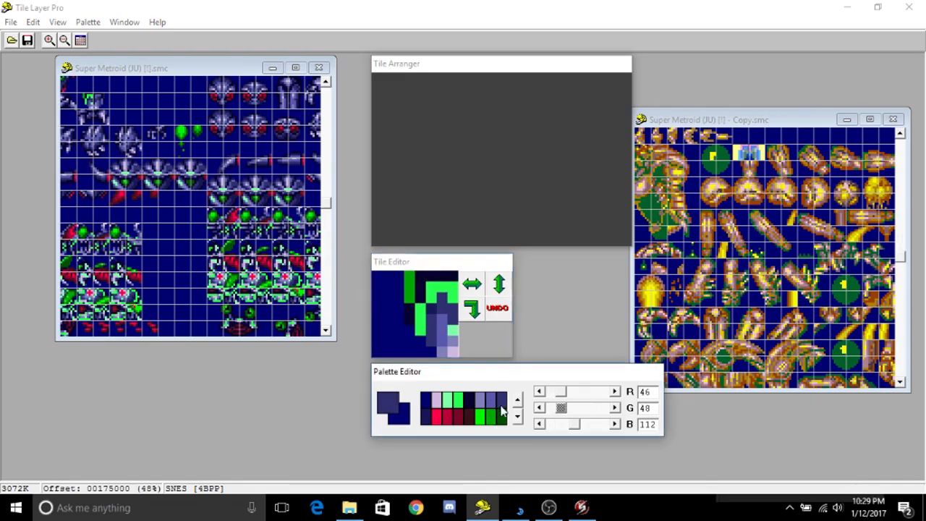
{"action": "left_click_drag", "start_coordinate": [409, 302], "coordinate": [410, 276]}
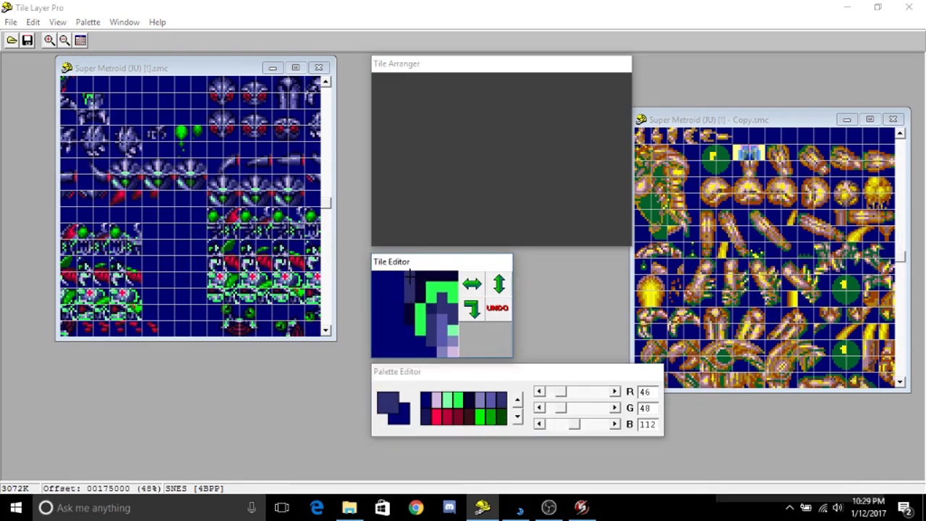
Repaint the same joint tile's bright green pixels in violet (88, 88, 172) and its pale green pixel in light violet (128, 128, 185).
{"action": "left_click", "coordinate": [482, 399]}
{"action": "mouse_move", "coordinate": [437, 324]}
{"action": "left_mouse_down"}
{"action": "mouse_move", "coordinate": [416, 318]}
{"action": "mouse_move", "coordinate": [419, 304]}
{"action": "mouse_move", "coordinate": [449, 284]}
{"action": "mouse_move", "coordinate": [456, 291]}
{"action": "left_mouse_up"}
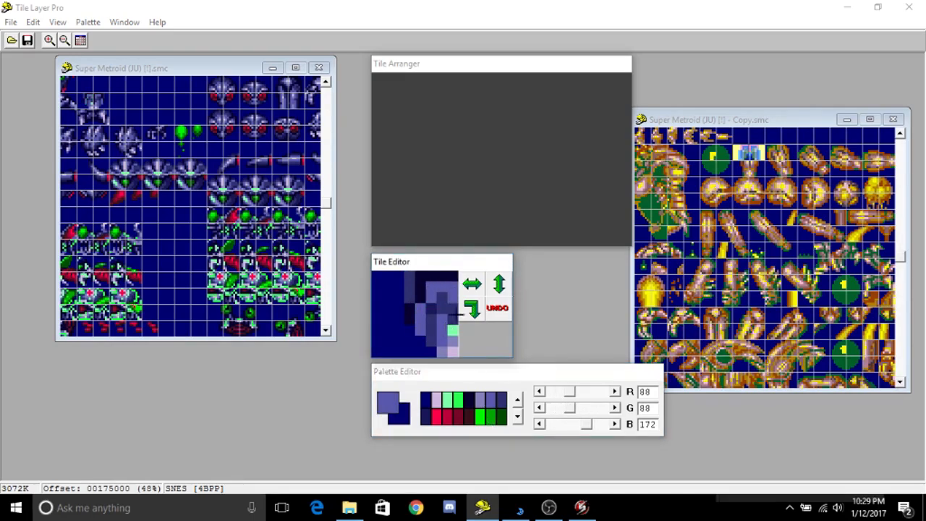
{"action": "left_click", "coordinate": [480, 397]}
{"action": "left_click", "coordinate": [452, 329]}
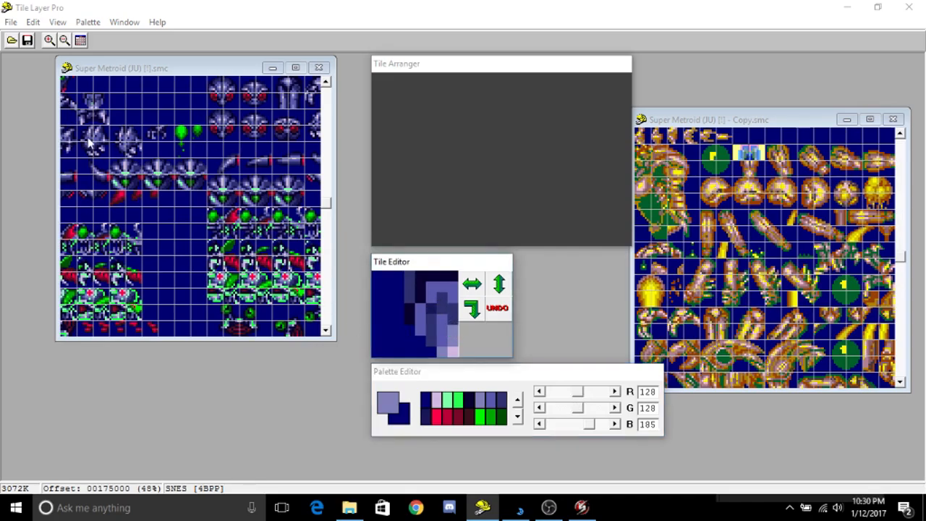
In the second round head's lower-right tile, add near-black, slate blue (46, 48, 112) and violet (88, 88, 172) pixels outside the red eye.
{"action": "left_click", "coordinate": [273, 98]}
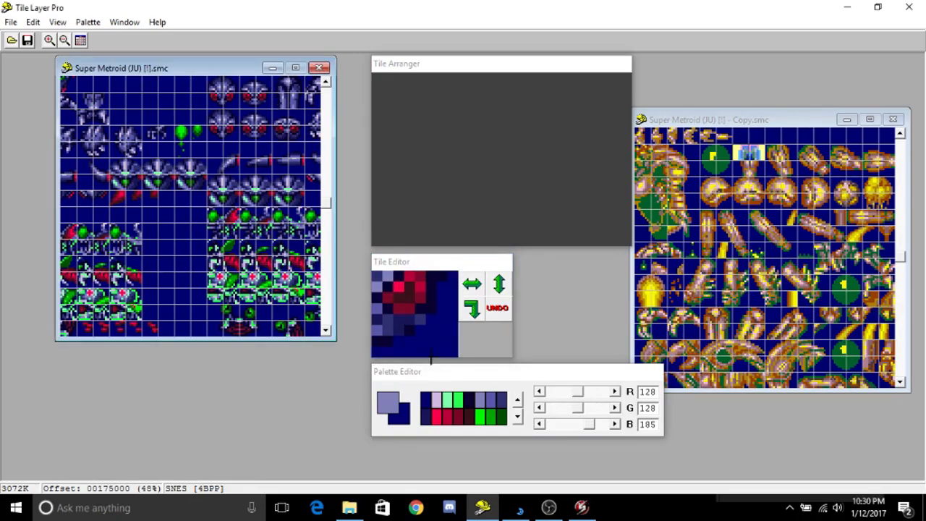
{"action": "left_click", "coordinate": [470, 401]}
{"action": "left_click", "coordinate": [441, 305]}
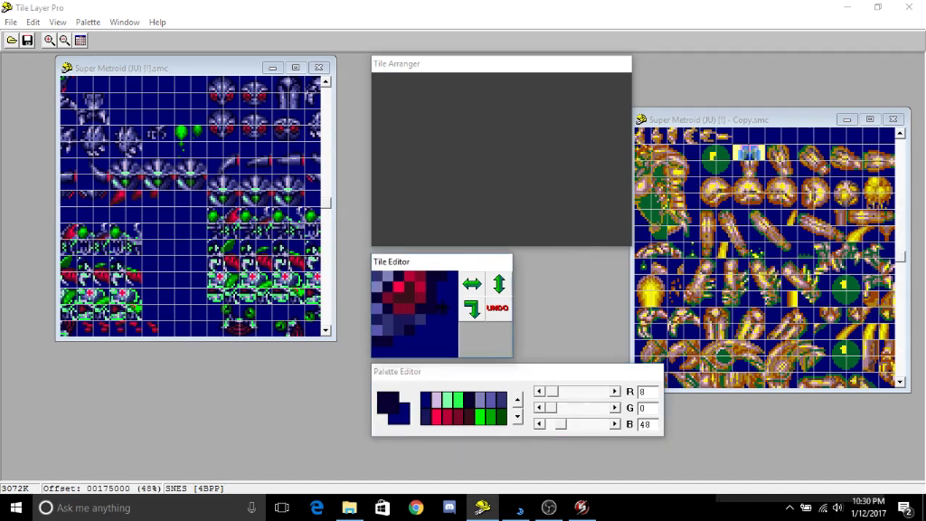
{"action": "left_click", "coordinate": [499, 400]}
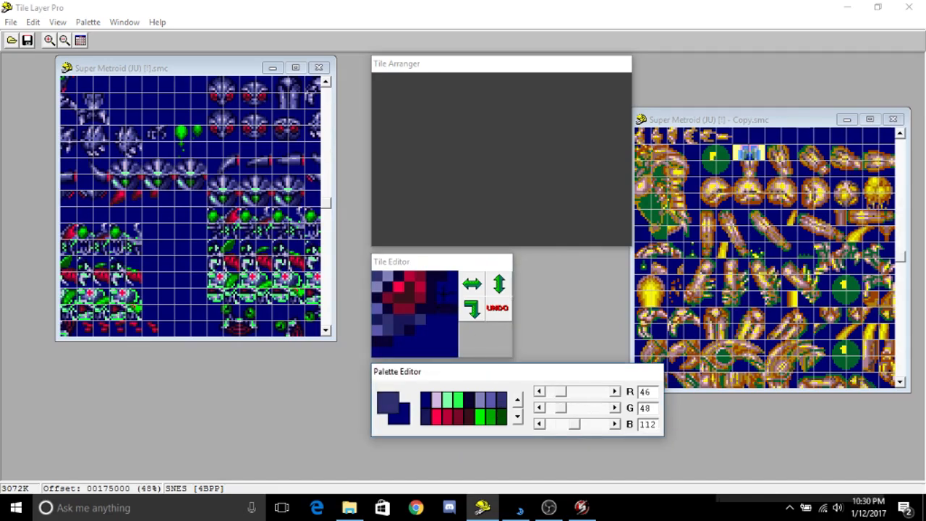
{"action": "left_click", "coordinate": [442, 298]}
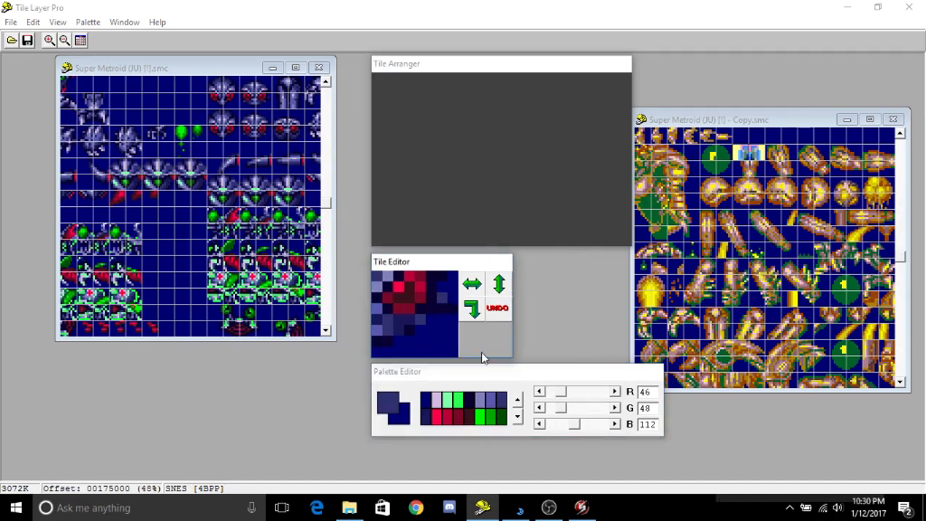
{"action": "left_click", "coordinate": [493, 401]}
{"action": "left_click", "coordinate": [449, 292]}
{"action": "left_click_drag", "start_coordinate": [452, 275], "coordinate": [453, 287]}
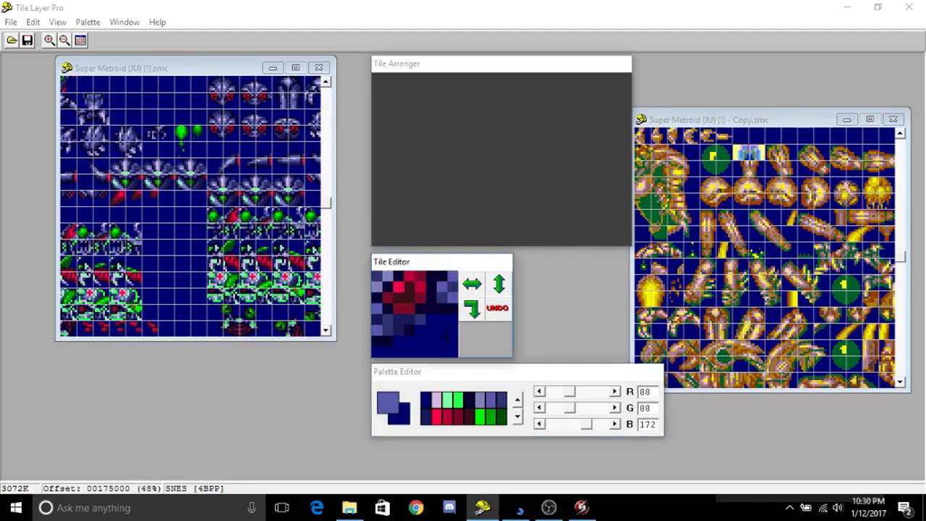
Extend the near-black (8, 0, 48) outline at the lower-right corner of the second head's upper-right tile and the outer edge of its lower-left tile.
{"action": "left_click", "coordinate": [271, 95]}
{"action": "left_click", "coordinate": [469, 400]}
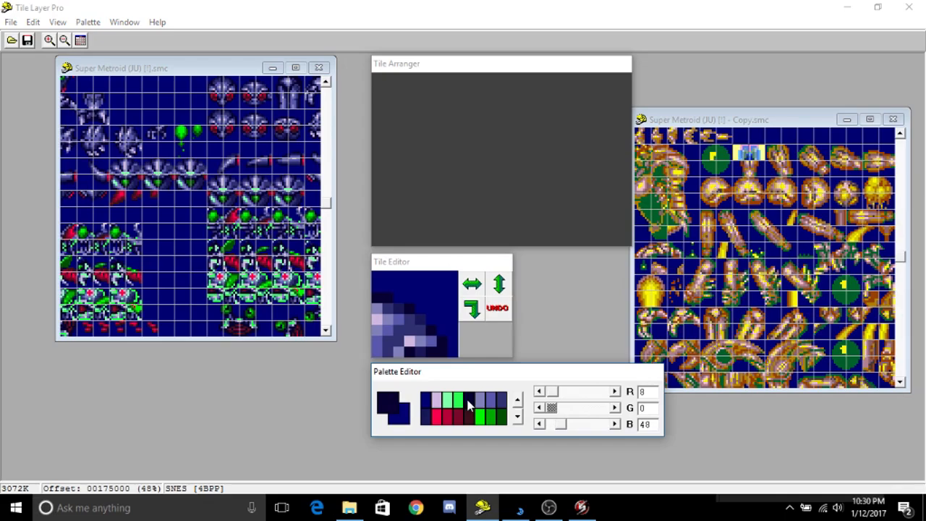
{"action": "left_click", "coordinate": [456, 348]}
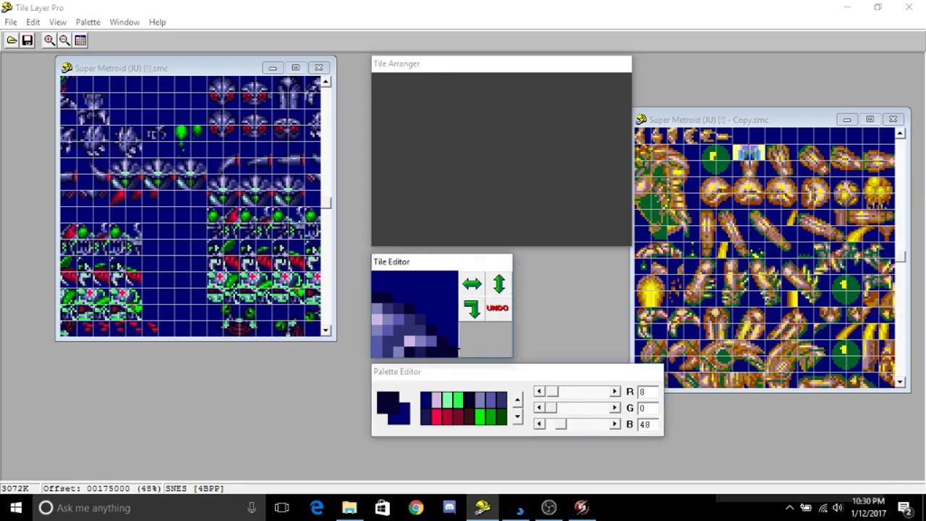
{"action": "left_click", "coordinate": [242, 100]}
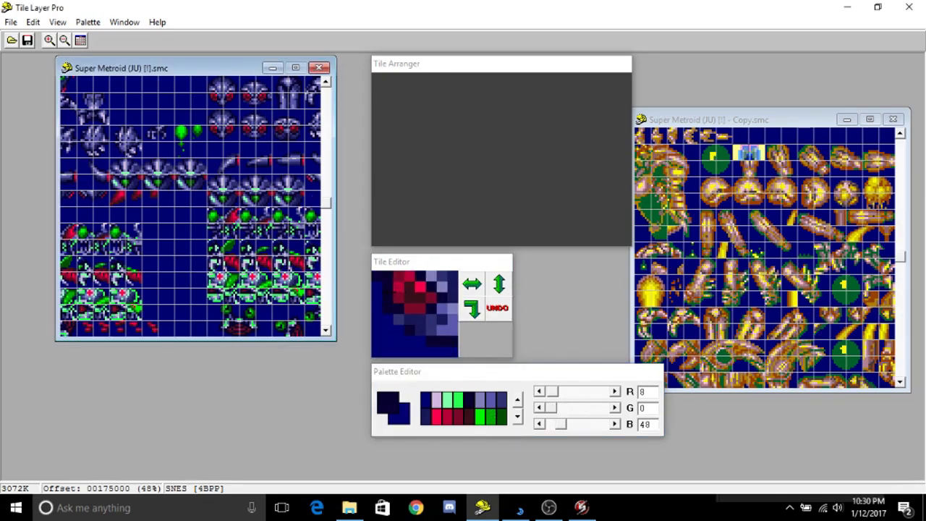
{"action": "left_click", "coordinate": [372, 293]}
{"action": "left_click", "coordinate": [477, 406]}
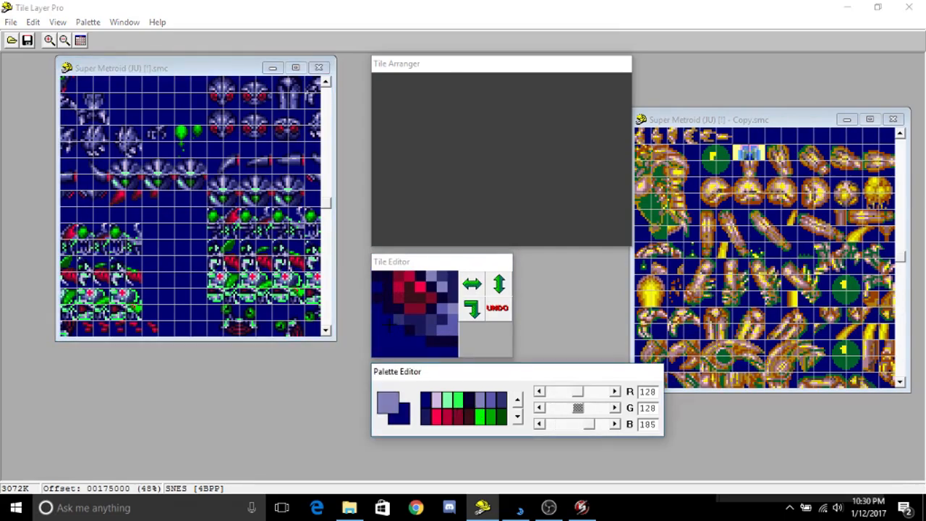
Add near-black (8, 0, 48) to the lower-right edge of the first round head's upper-right tile.
{"action": "left_click", "coordinate": [244, 93]}
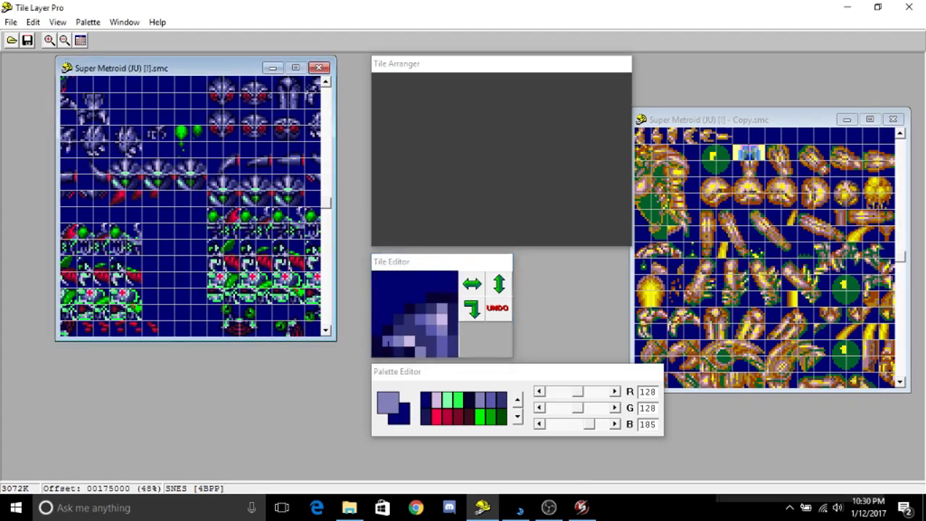
{"action": "left_click", "coordinate": [216, 94]}
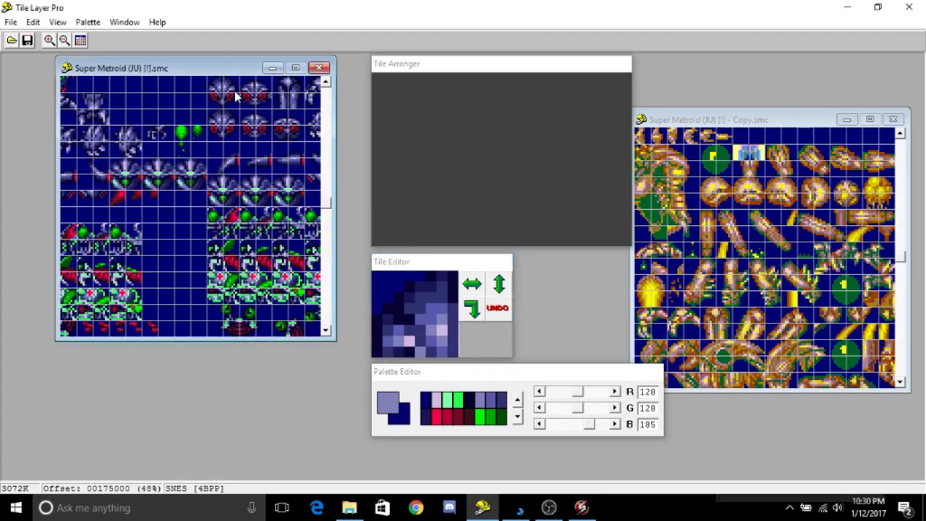
{"action": "left_click", "coordinate": [234, 94]}
{"action": "left_click", "coordinate": [457, 340]}
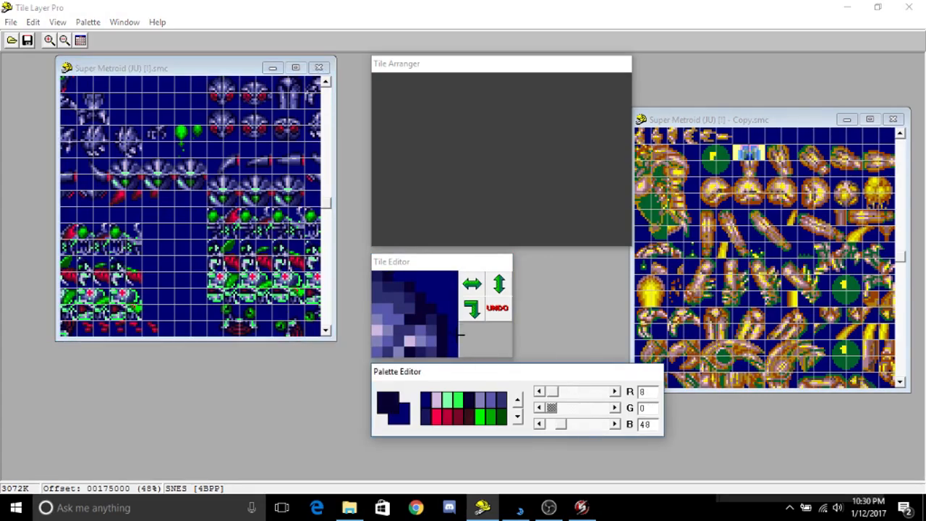
{"action": "left_click", "coordinate": [234, 101]}
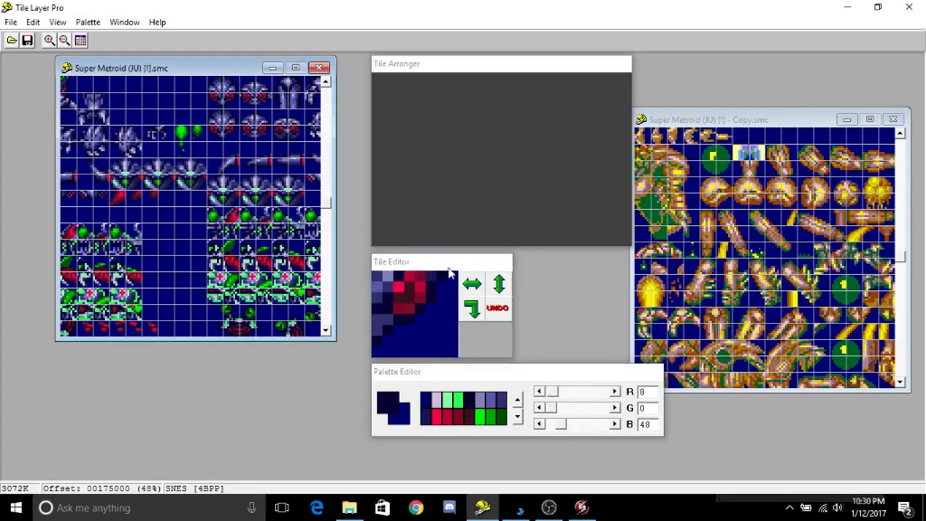
In the third top-row sprite's upper-left tile, paint the lower-left corner with near-black, slate blue (46, 48, 112) and violet (88, 88, 172) pixels.
{"action": "left_click", "coordinate": [279, 96]}
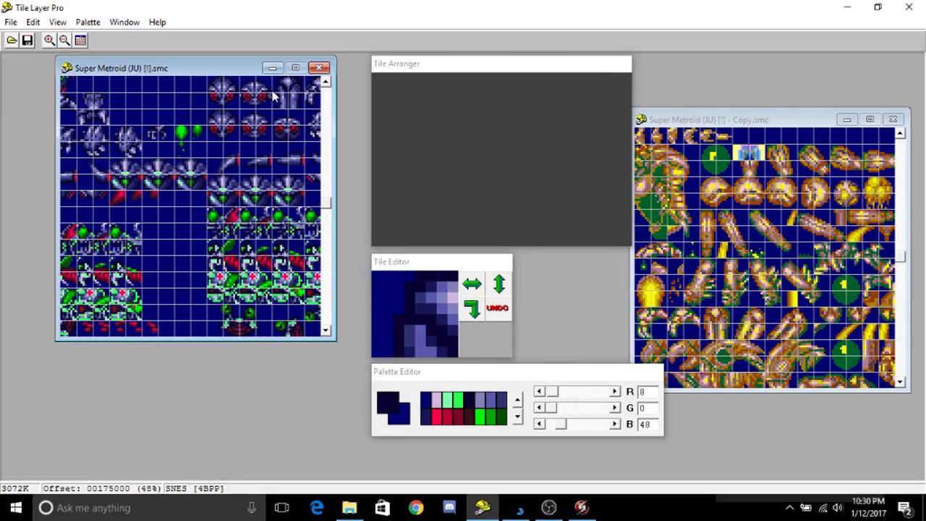
{"action": "left_click", "coordinate": [388, 340]}
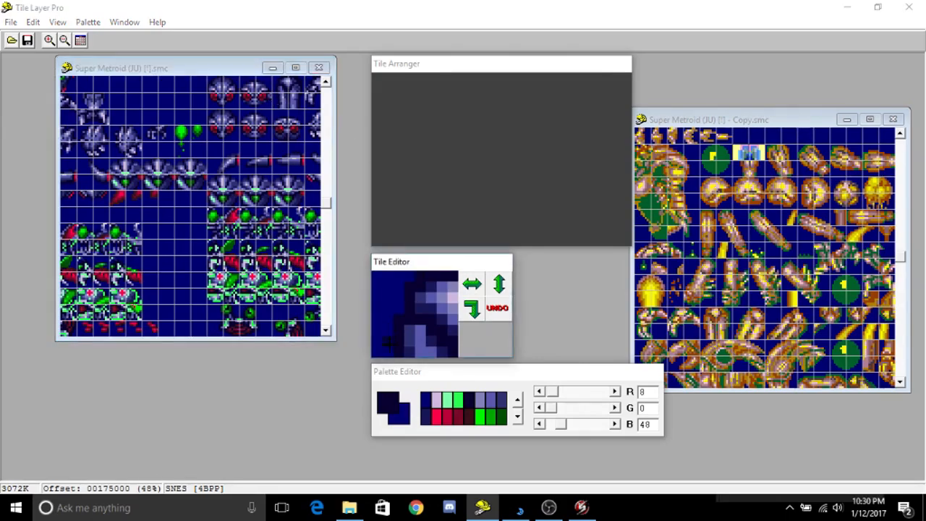
{"action": "left_click", "coordinate": [501, 401]}
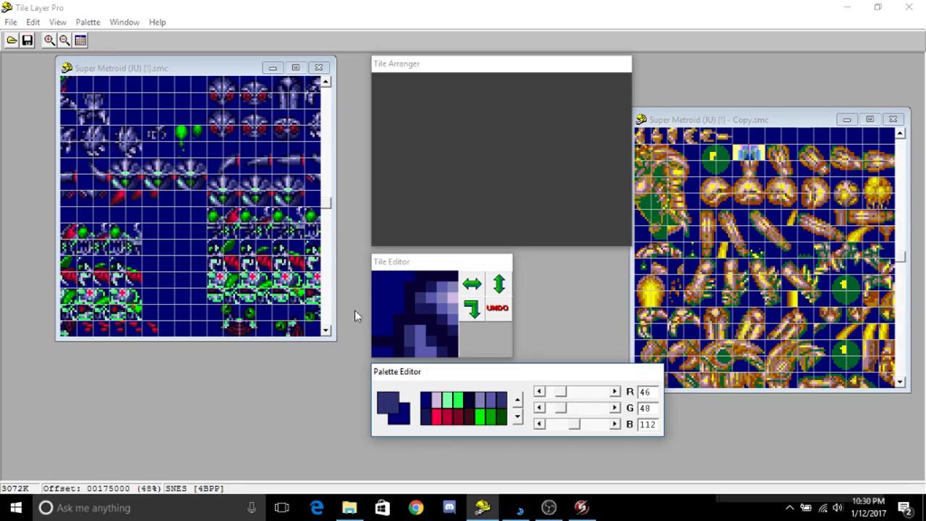
{"action": "left_click", "coordinate": [387, 352]}
{"action": "left_click", "coordinate": [491, 402]}
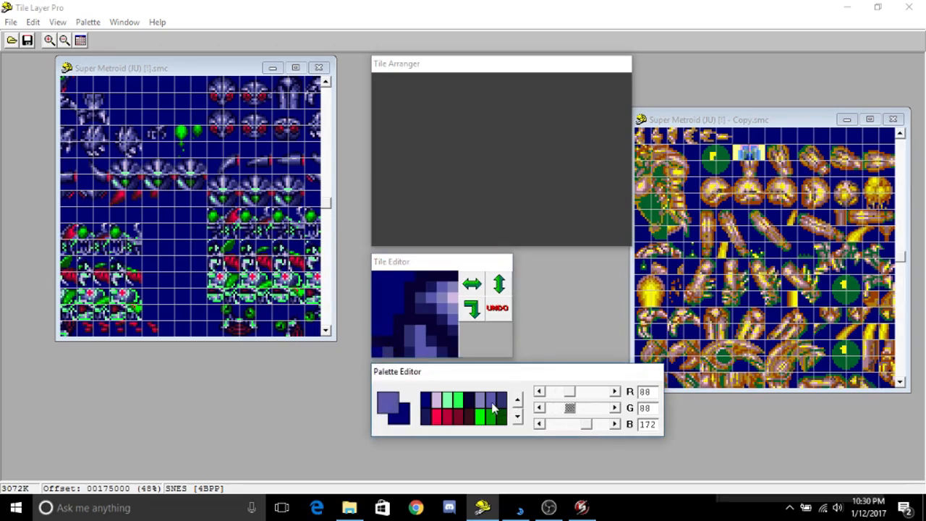
{"action": "left_click", "coordinate": [382, 350]}
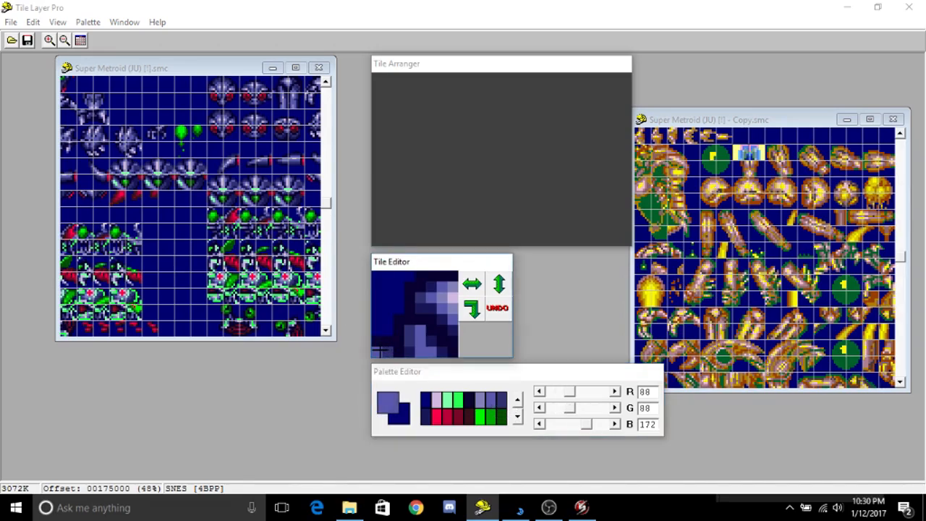
In the third sprite's lower-left tile, add near-black (8, 0, 48) and slate blue (46, 48, 112) pixels at the upper-left corner.
{"action": "left_click", "coordinate": [275, 101]}
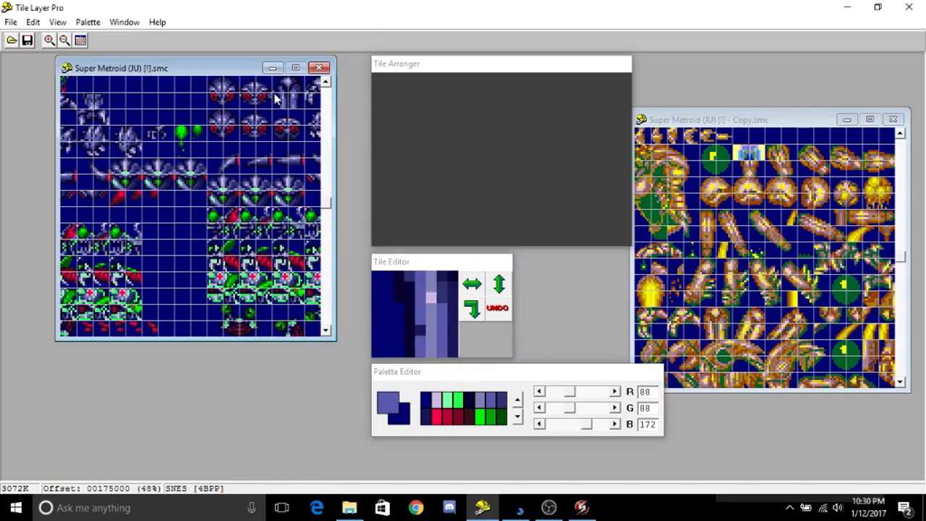
{"action": "left_click", "coordinate": [472, 402]}
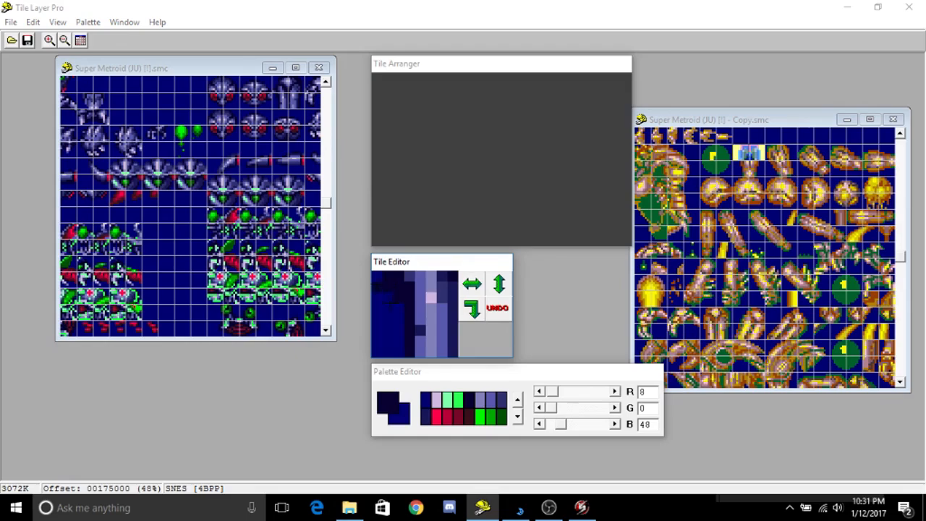
{"action": "left_click", "coordinate": [500, 403]}
{"action": "left_click", "coordinate": [385, 273]}
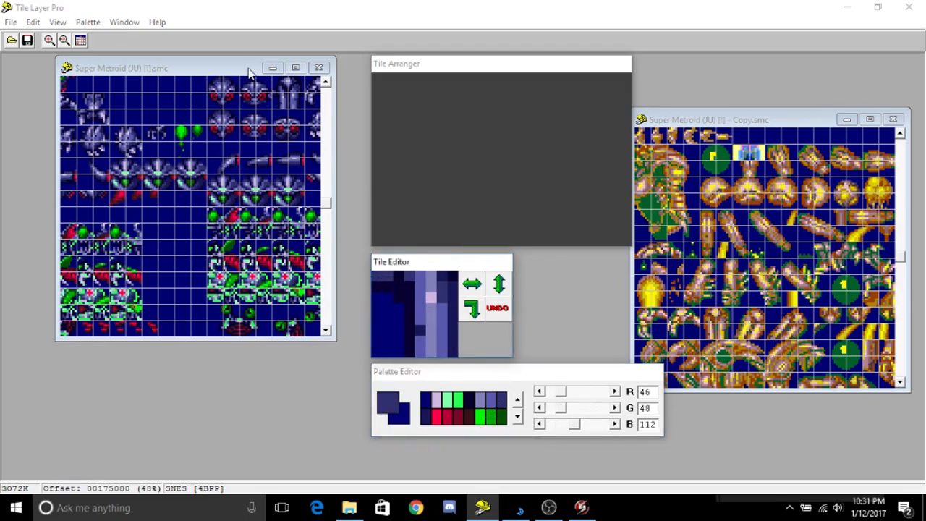
Paint slate blue (46, 48, 112) at the lower-right corner of the first round head's upper-right tile.
{"action": "left_click", "coordinate": [239, 99]}
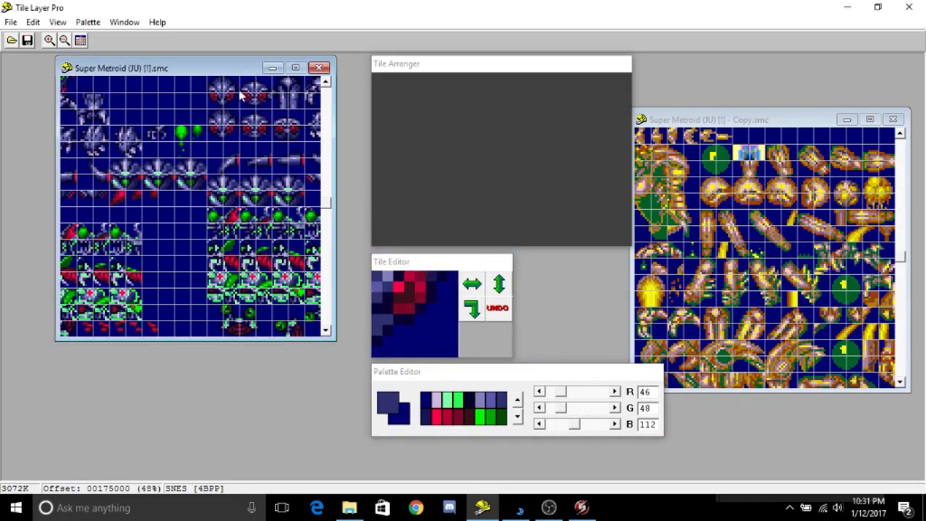
{"action": "left_click", "coordinate": [237, 95]}
{"action": "left_click", "coordinate": [453, 350]}
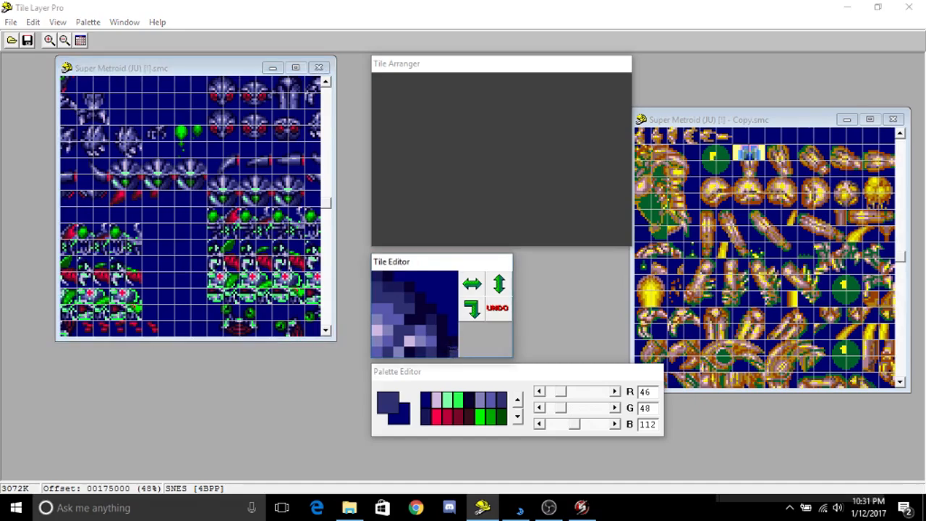
In the first round head's lower-right tile, add near-black, violet (88, 88, 172) and slate blue (46, 48, 112) pixels outside the red eye.
{"action": "left_click", "coordinate": [241, 103]}
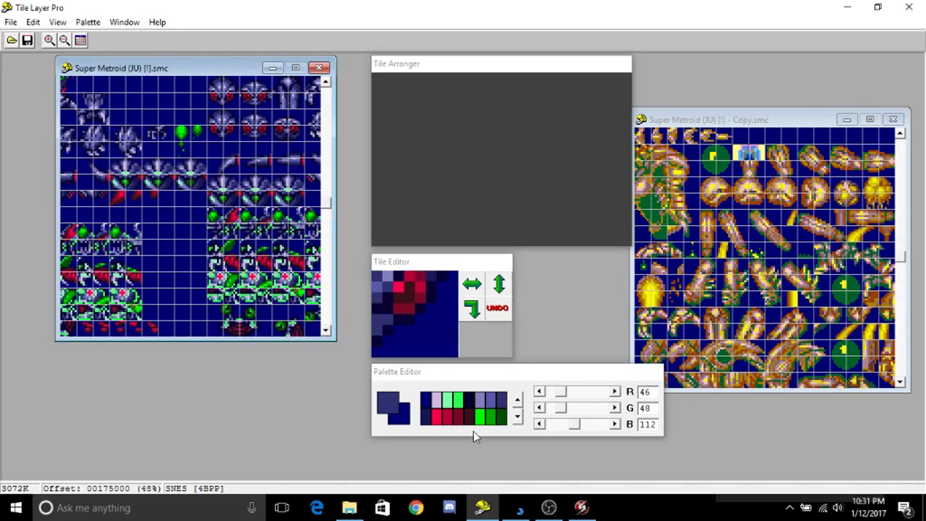
{"action": "left_click", "coordinate": [471, 402]}
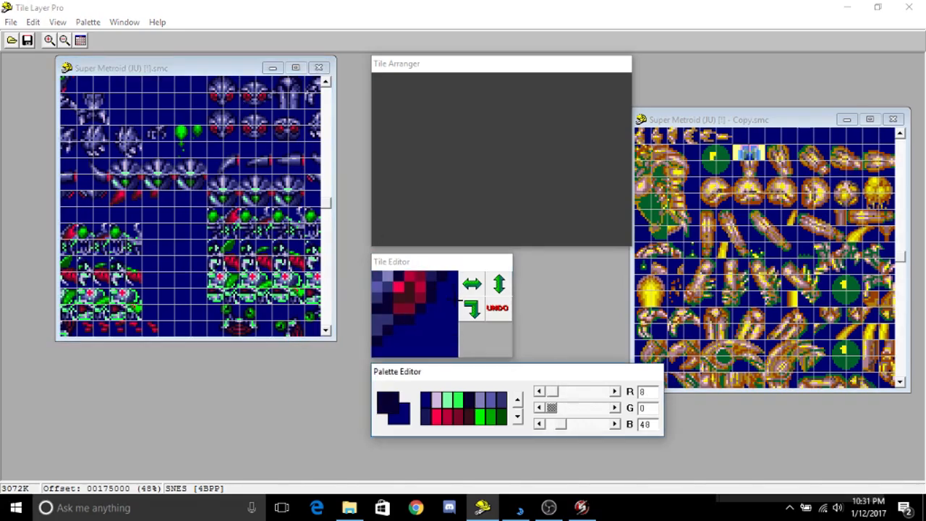
{"action": "left_click", "coordinate": [448, 295]}
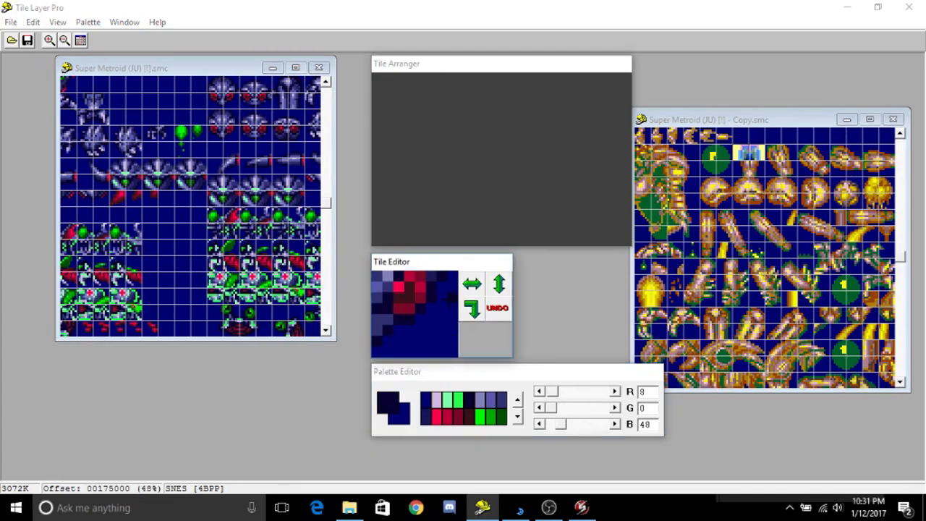
{"action": "left_click", "coordinate": [495, 404]}
{"action": "left_click", "coordinate": [441, 287]}
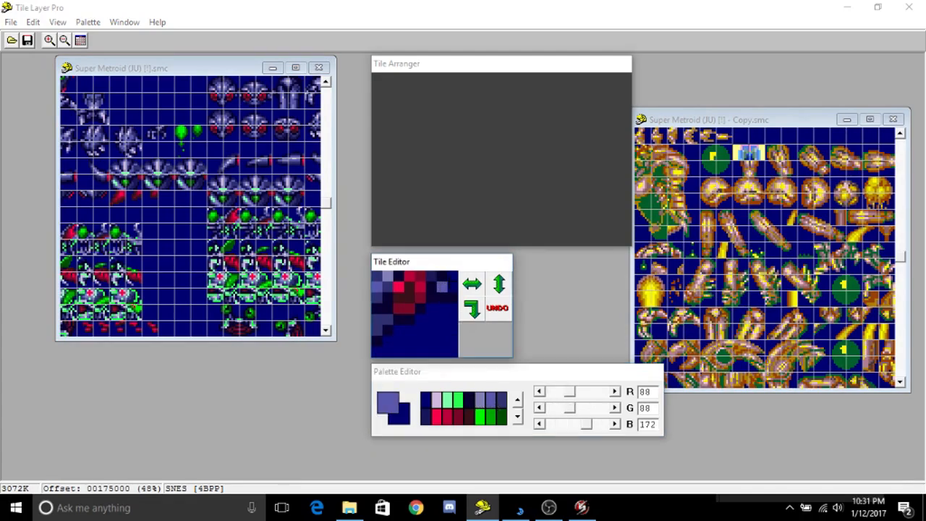
{"action": "left_click", "coordinate": [500, 402]}
{"action": "left_click", "coordinate": [450, 285]}
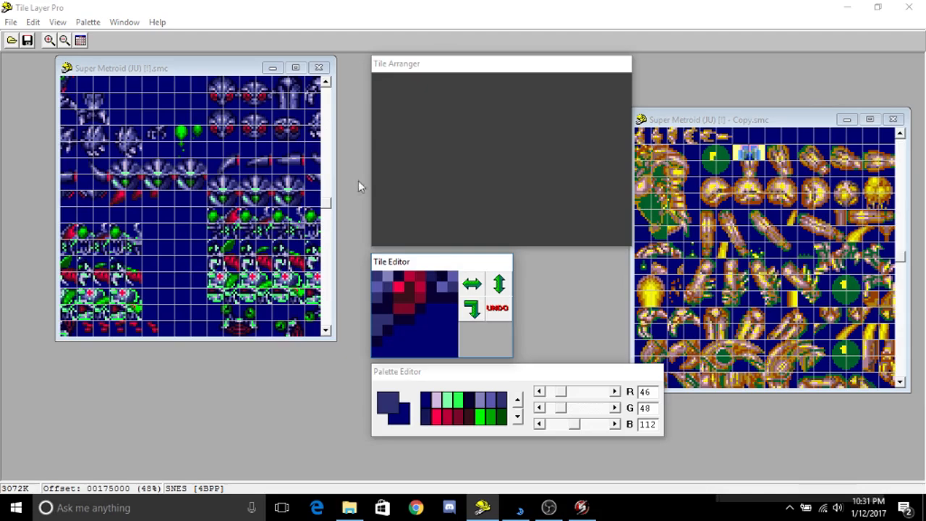
In the third top-row sprite's lower-left tile, extend the upper-left corner with slate blue (46, 48, 112) and violet (88, 88, 172) pixels and save the ROM.
{"action": "left_click", "coordinate": [275, 97]}
{"action": "left_click", "coordinate": [282, 100]}
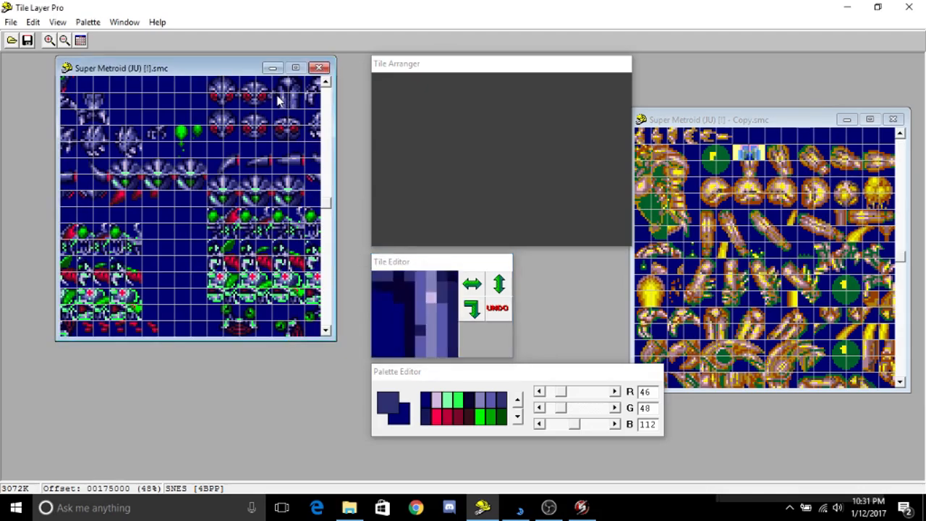
{"action": "left_click", "coordinate": [374, 304]}
{"action": "left_click", "coordinate": [504, 406]}
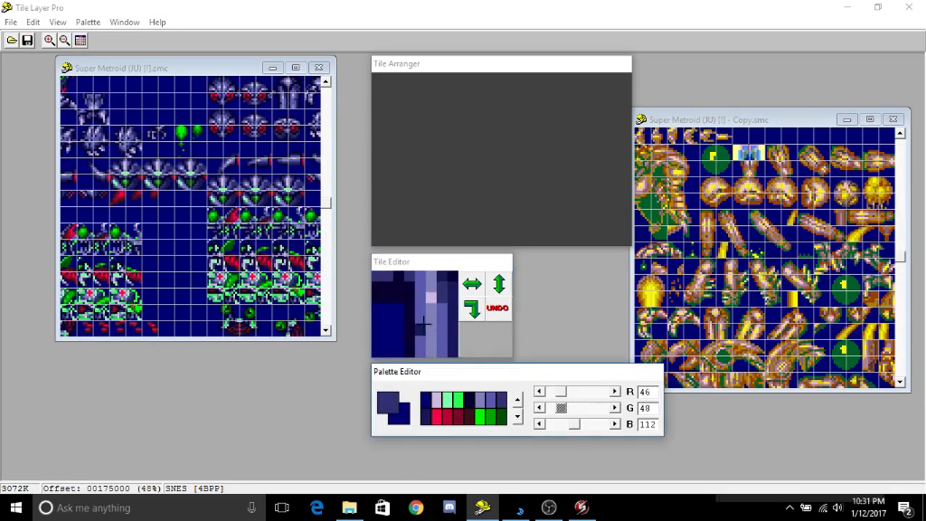
{"action": "left_click", "coordinate": [379, 285]}
{"action": "left_click", "coordinate": [491, 406]}
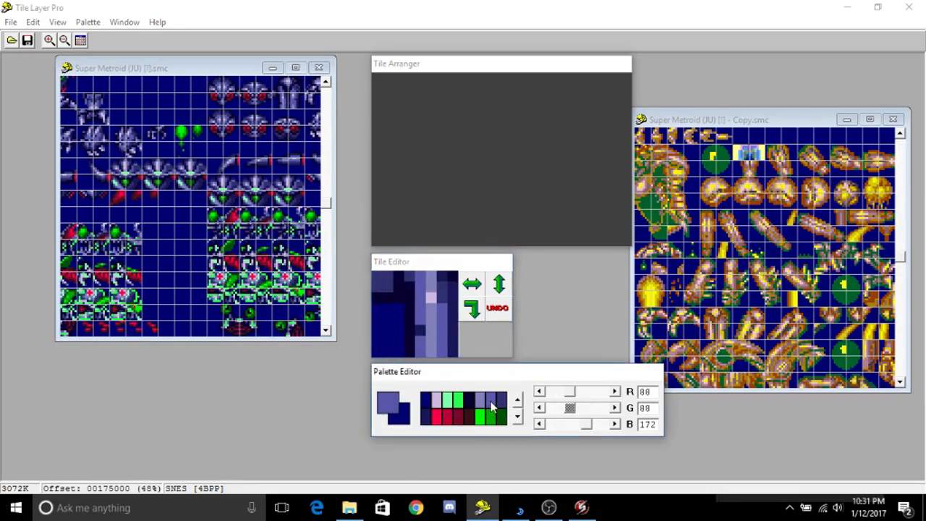
{"action": "left_click", "coordinate": [380, 286]}
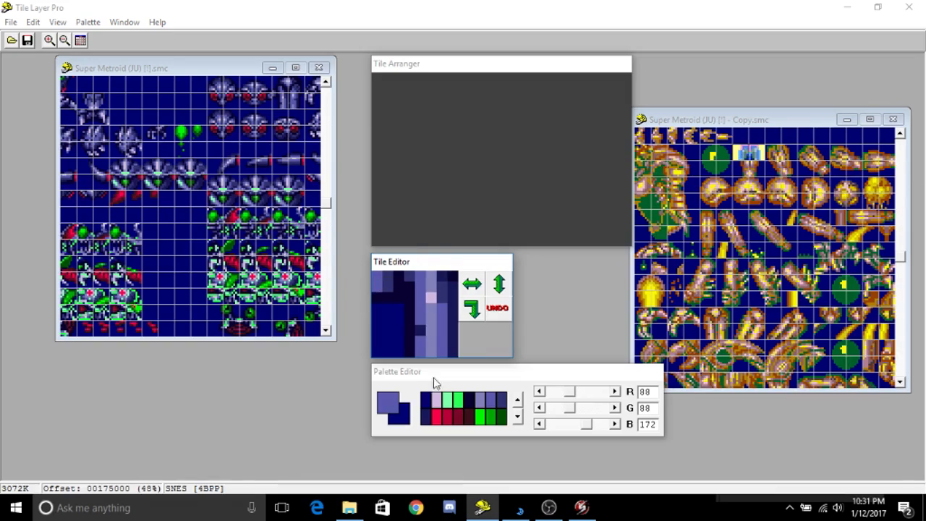
{"action": "left_click", "coordinate": [11, 22]}
{"action": "left_click", "coordinate": [33, 82]}
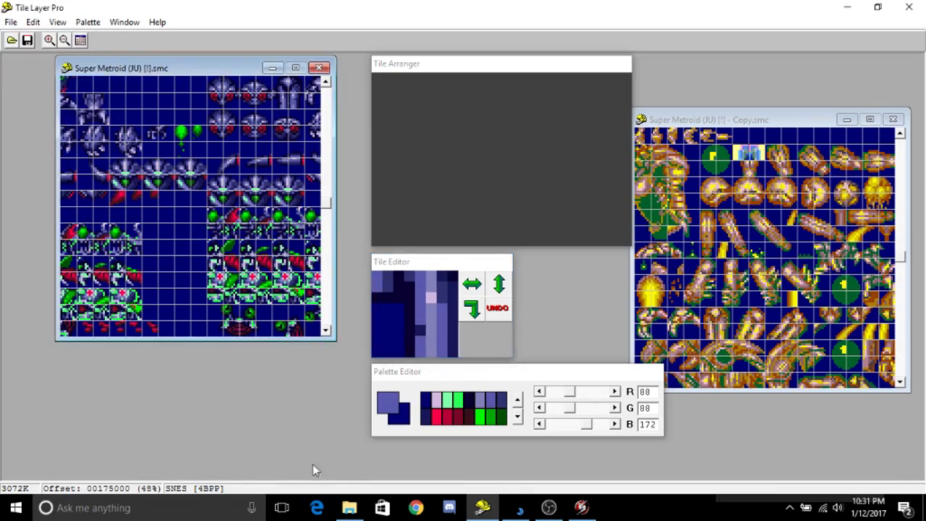
Switch to SMILE RF and load room 7B5D5 from the map in the Map Editor.
{"action": "left_click", "coordinate": [579, 508]}
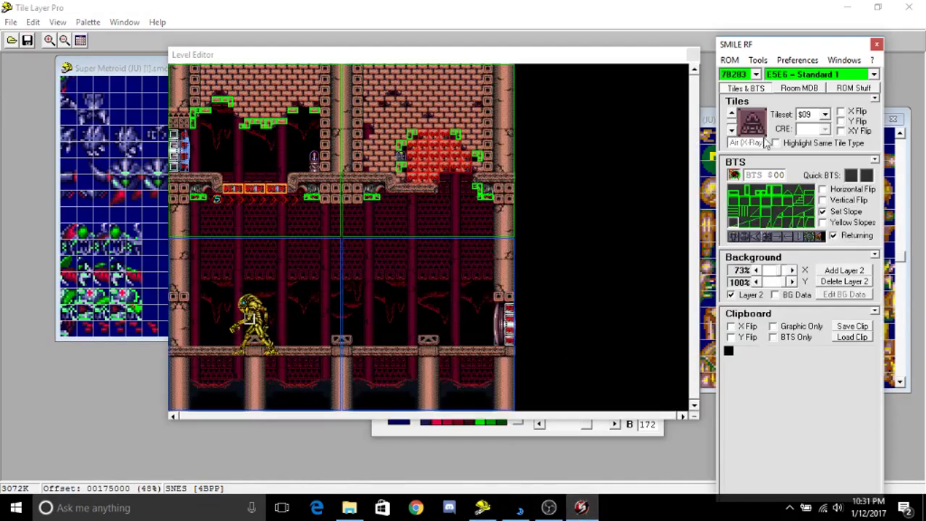
{"action": "left_click", "coordinate": [843, 60]}
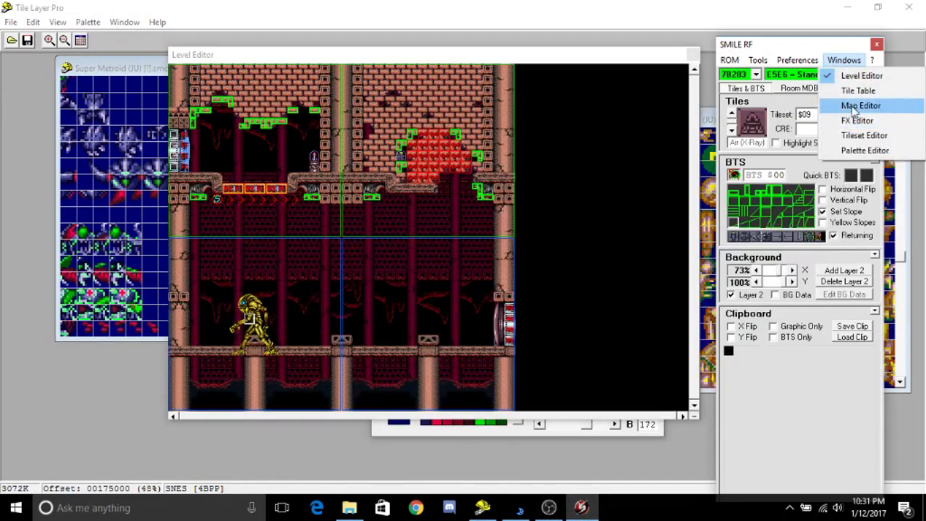
{"action": "left_click", "coordinate": [860, 106]}
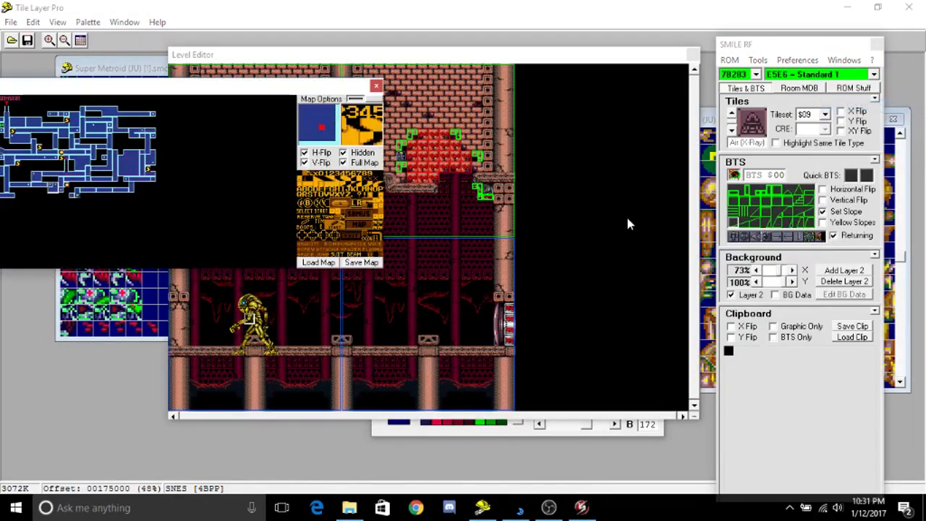
{"action": "right_click", "coordinate": [139, 181]}
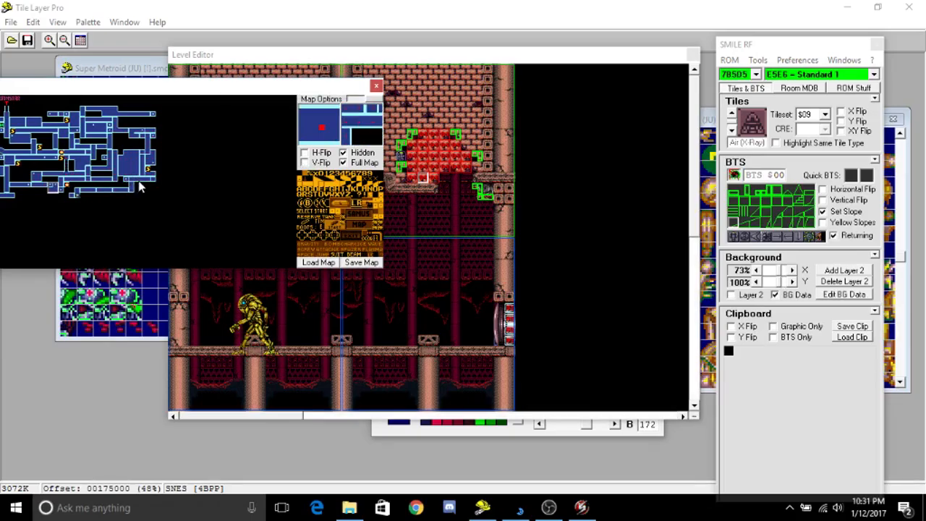
{"action": "left_click", "coordinate": [140, 186]}
{"action": "left_click", "coordinate": [141, 38]}
{"action": "left_click", "coordinate": [87, 22]}
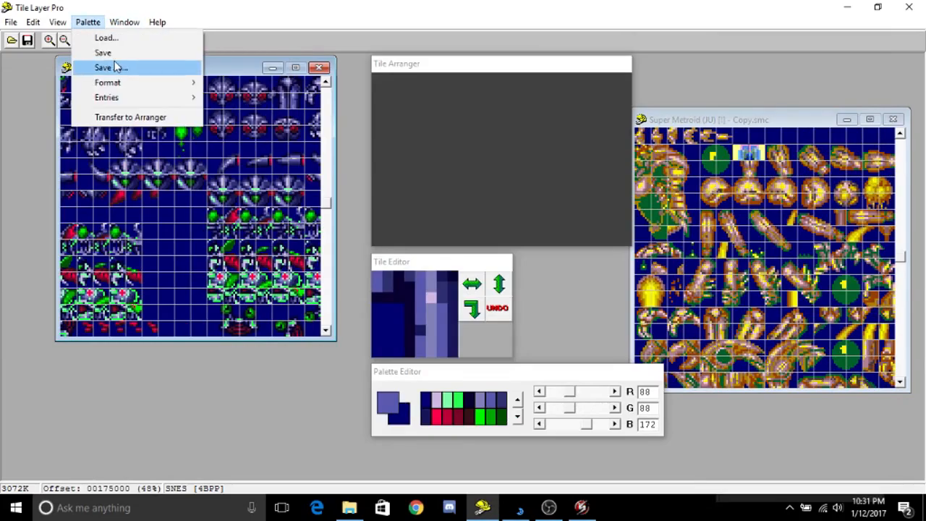
{"action": "left_click", "coordinate": [280, 415]}
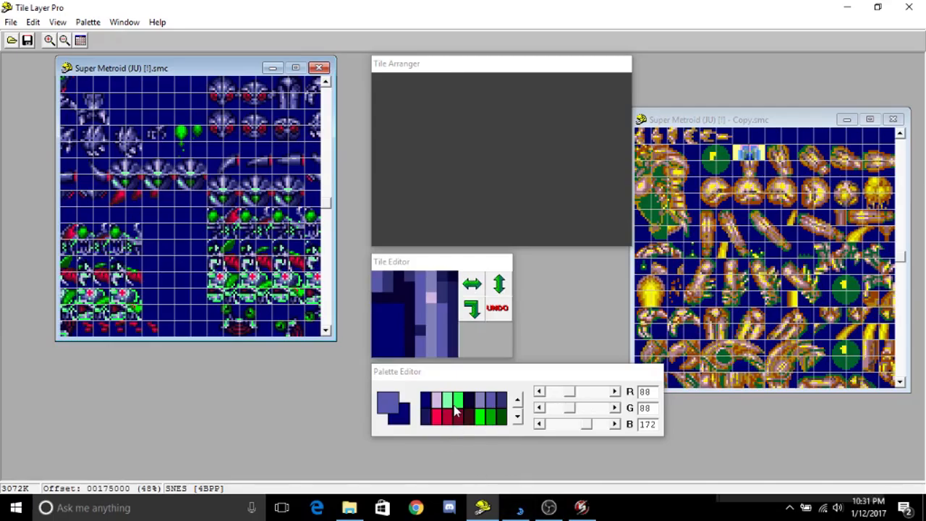
{"action": "left_click", "coordinate": [581, 507]}
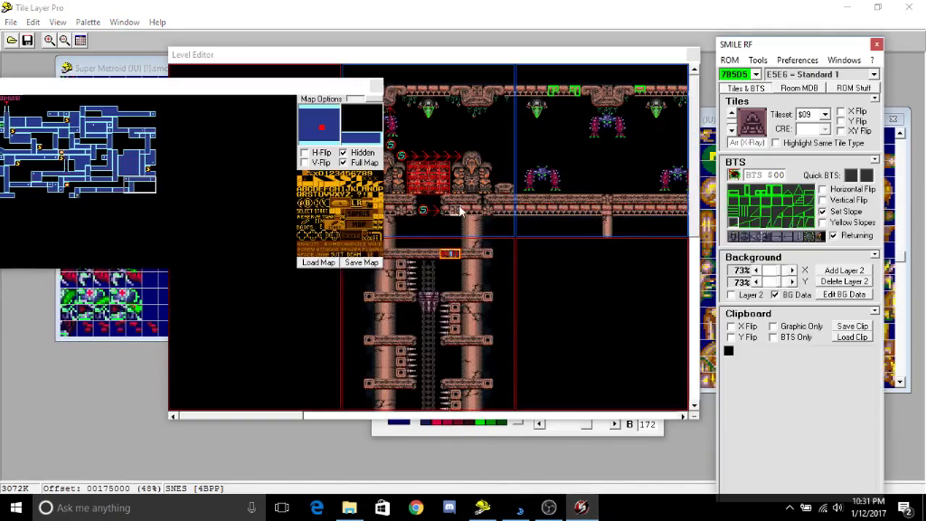
Inspect the enemy data of the Dessgeega standing on the floor to the right of the statues.
{"action": "left_click", "coordinate": [566, 72]}
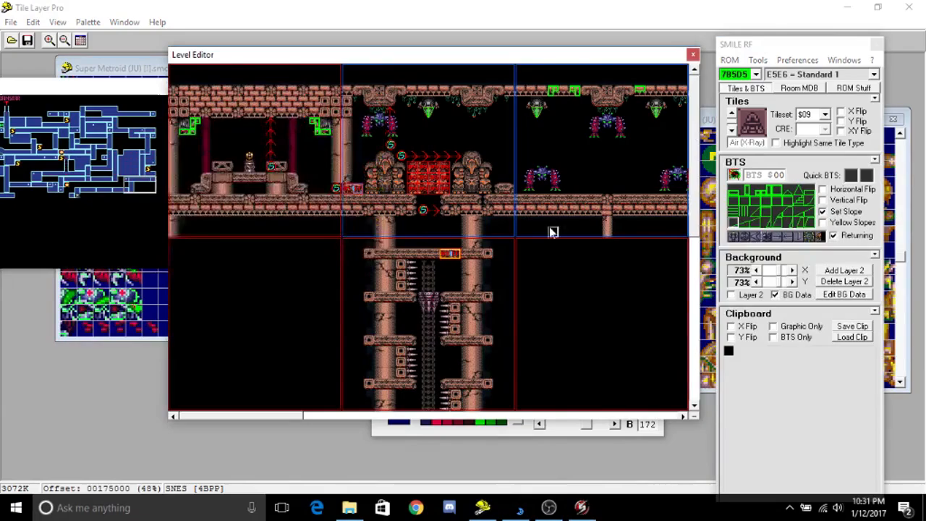
{"action": "double_click", "coordinate": [542, 178]}
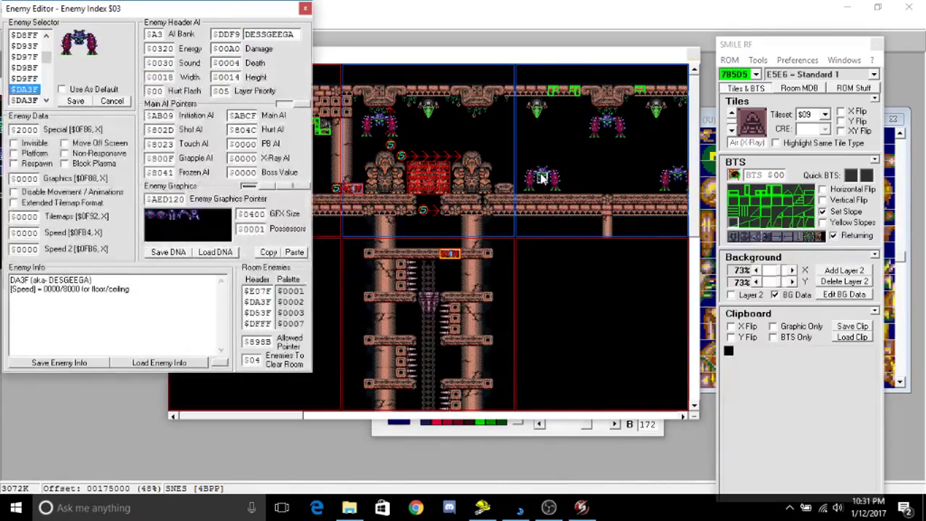
{"action": "left_click", "coordinate": [305, 8]}
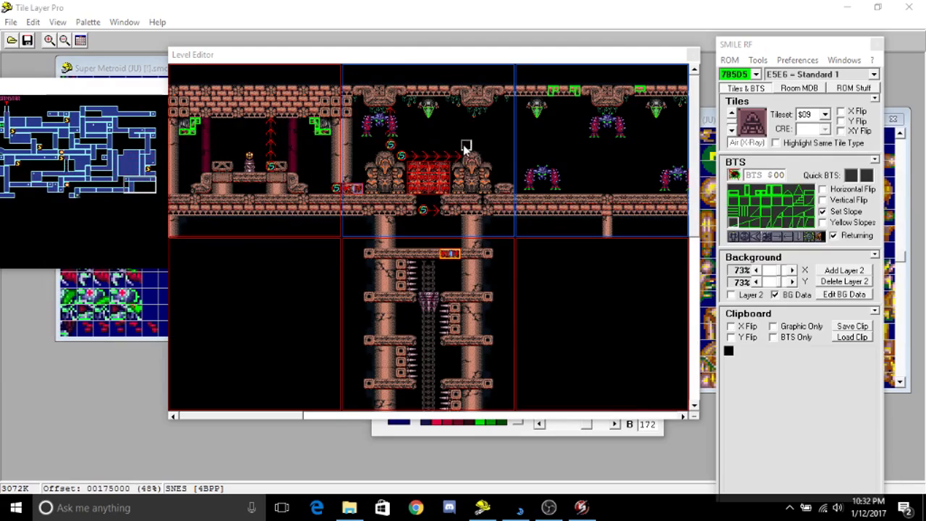
Save the room and launch a play-test starting just above the statue beside the red blocks.
{"action": "left_click", "coordinate": [771, 49]}
{"action": "left_click", "coordinate": [626, 57]}
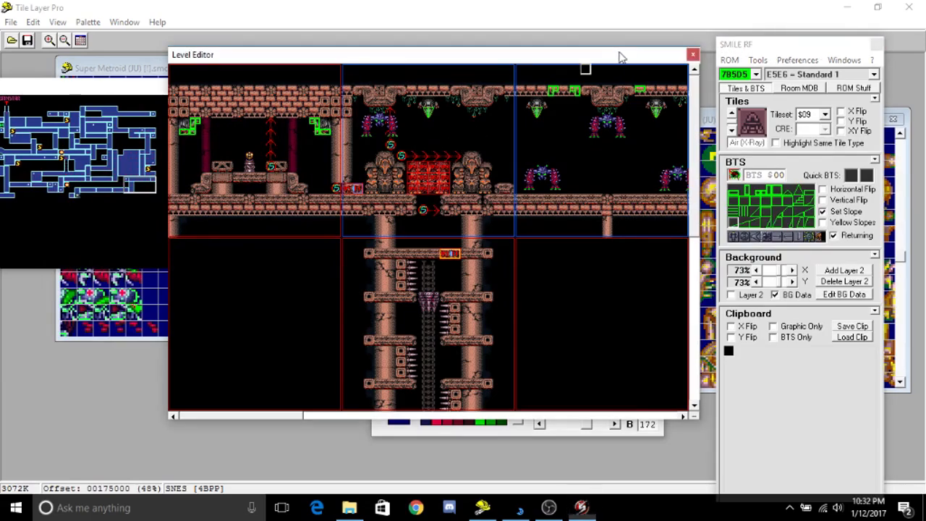
{"action": "left_click", "coordinate": [730, 60]}
{"action": "left_click", "coordinate": [754, 89]}
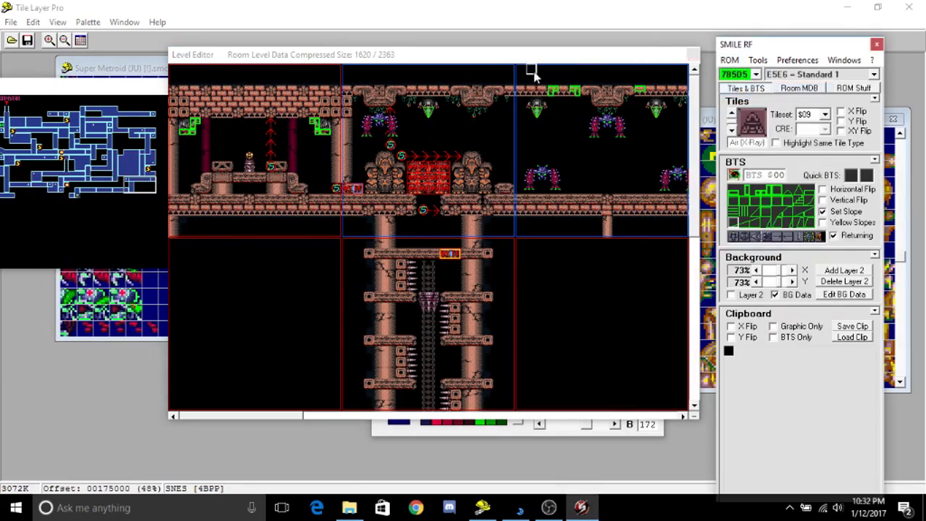
{"action": "left_click", "coordinate": [528, 67]}
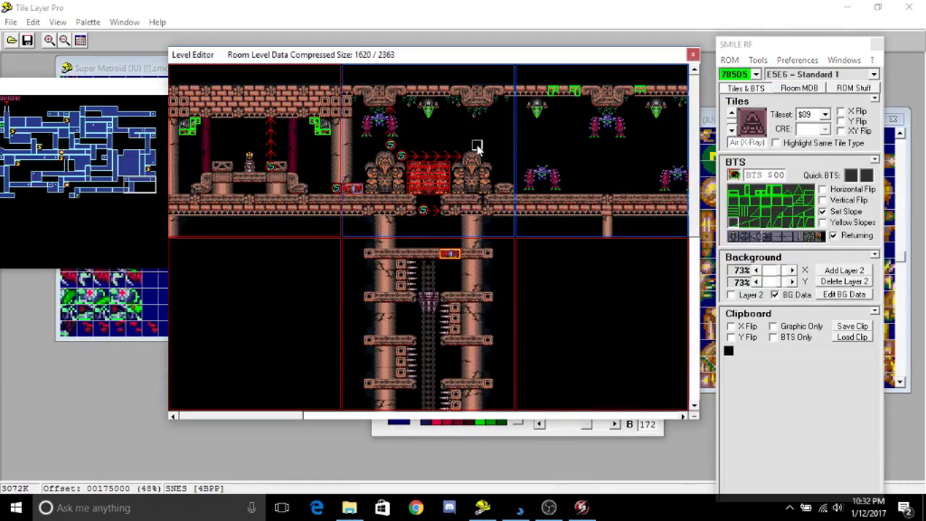
{"action": "middle_click", "coordinate": [477, 144]}
In Snes9X, fast-forward the game and move Samus among the jumping enemies, curling into a morph ball.
{"action": "key", "text": "Tab"}
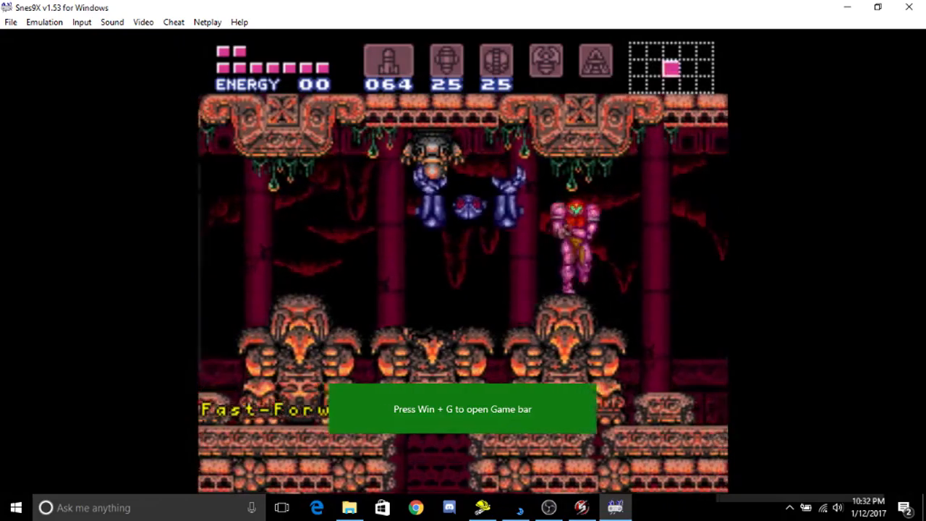
{"action": "key", "text": "Right"}
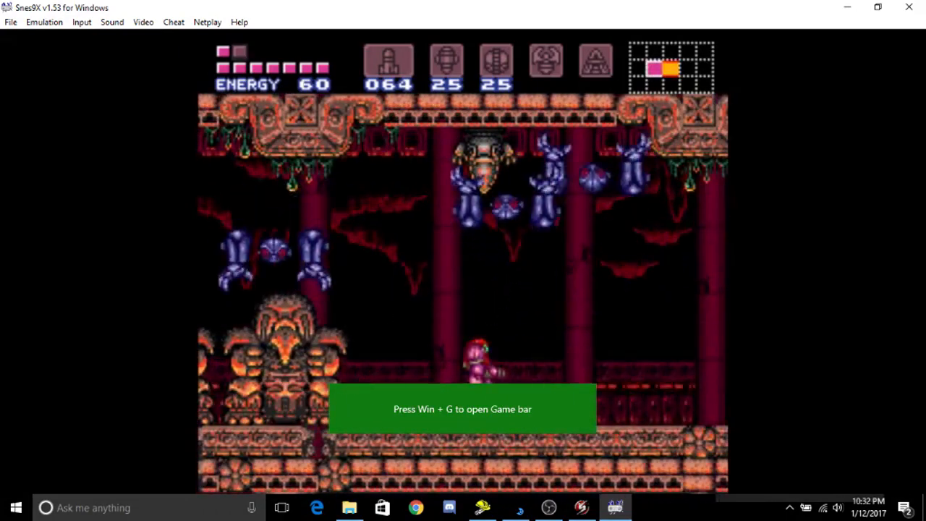
{"action": "key", "text": "Down"}
{"action": "key", "text": "Down"}
{"action": "key", "text": "Right"}
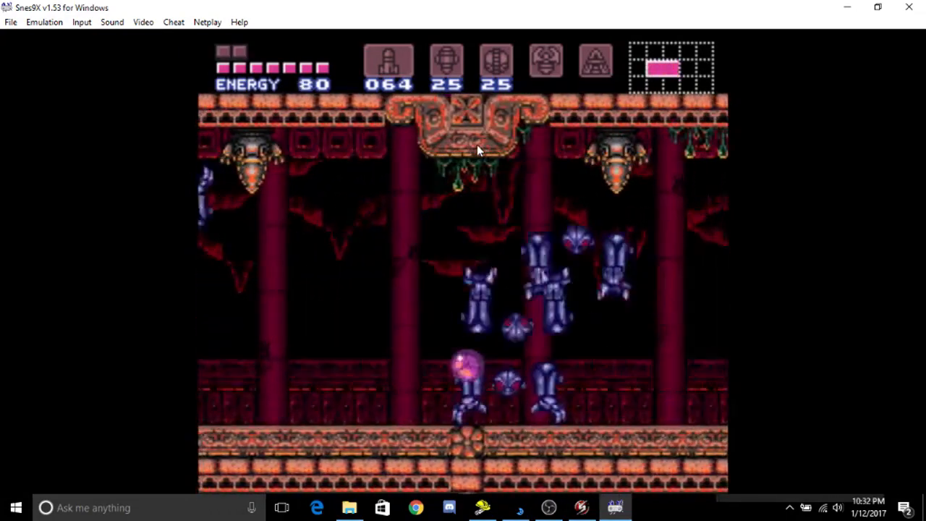
Slow the emulation to 50% speed, examine the recoloured enemies in motion, and close the emulator.
{"action": "key", "text": "minus"}
{"action": "key", "text": "minus"}
{"action": "key", "text": "minus"}
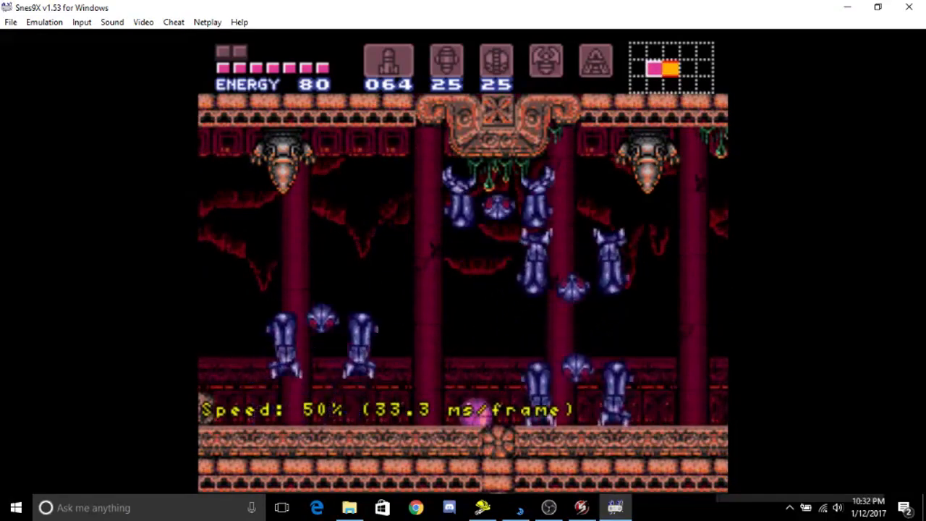
{"action": "key", "text": "Left"}
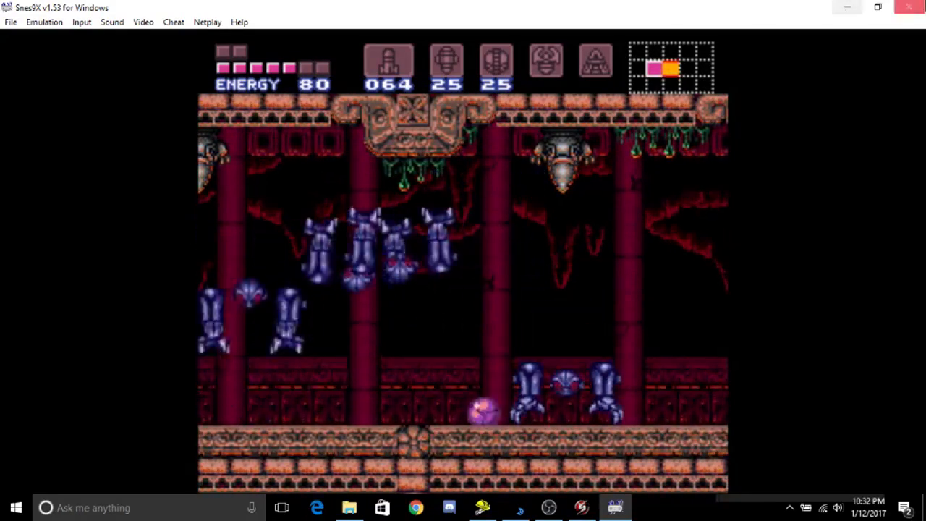
{"action": "left_click", "coordinate": [908, 6]}
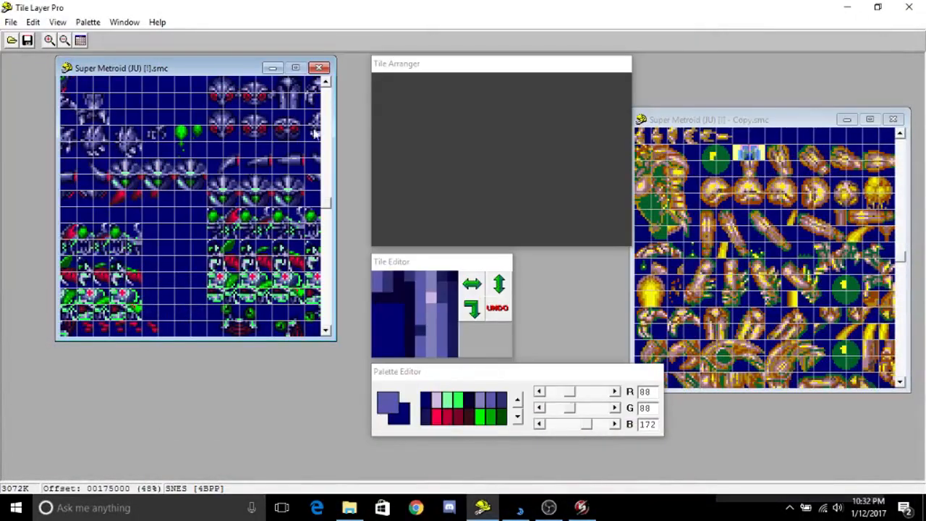
{"action": "left_click_drag", "start_coordinate": [85, 121], "coordinate": [105, 121]}
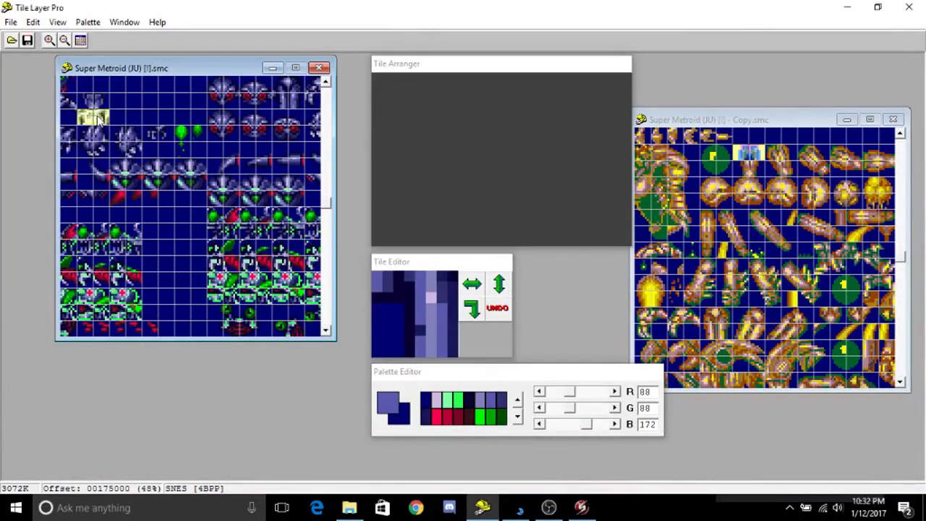
{"action": "key", "text": "Delete"}
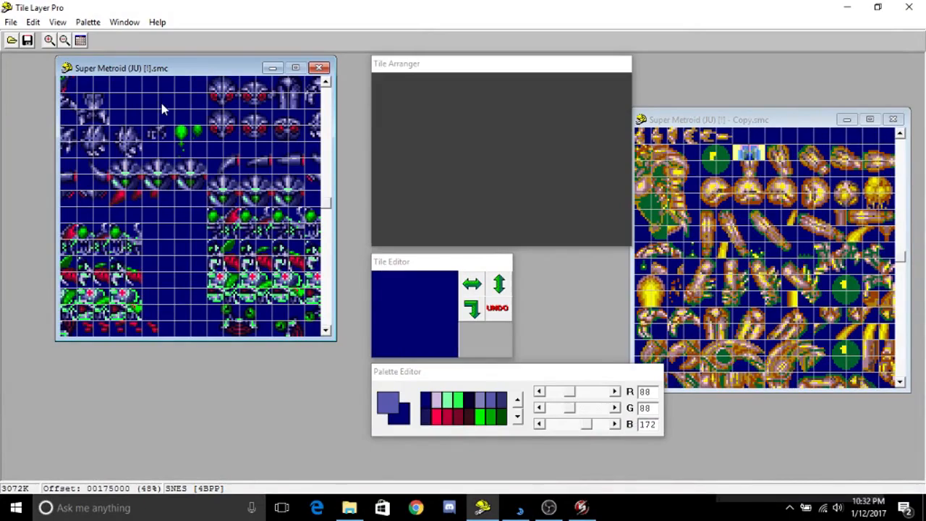
{"action": "key", "text": "ctrl+z"}
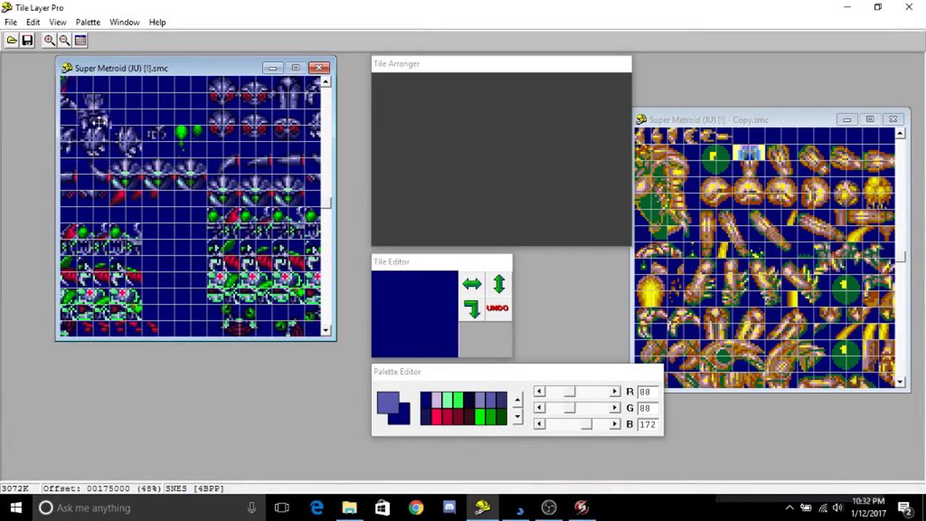
Copy the 2×2 claw sprite to the empty tiles beside it, and overwrite the original with the claw tiles split across the grid's edges.
{"action": "left_click", "coordinate": [87, 101]}
{"action": "left_click_drag", "start_coordinate": [87, 102], "coordinate": [181, 114]}
{"action": "left_click_drag", "start_coordinate": [316, 88], "coordinate": [315, 99]}
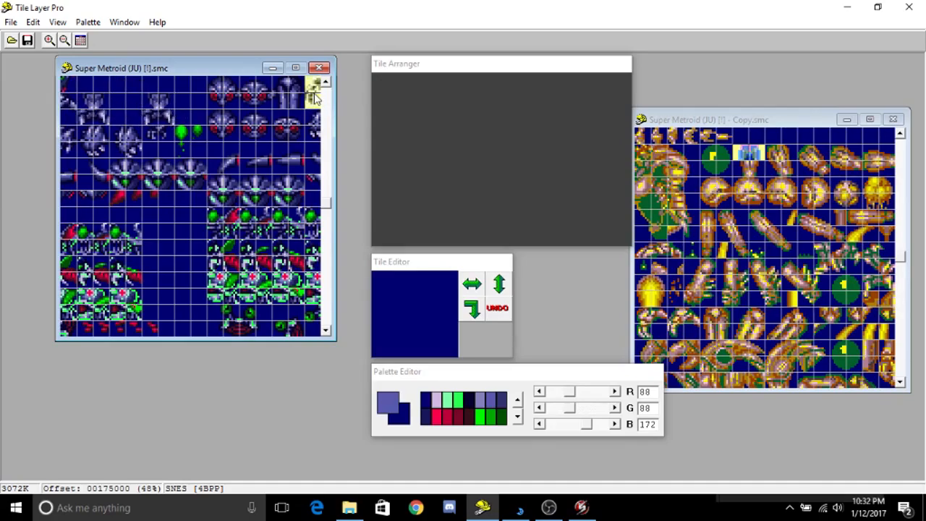
{"action": "left_click", "coordinate": [141, 101]}
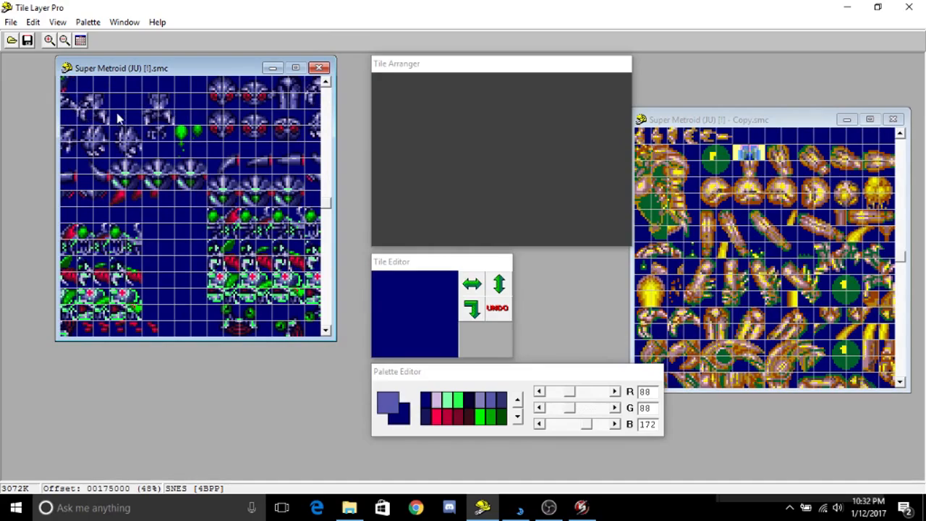
{"action": "left_click_drag", "start_coordinate": [69, 109], "coordinate": [69, 118]}
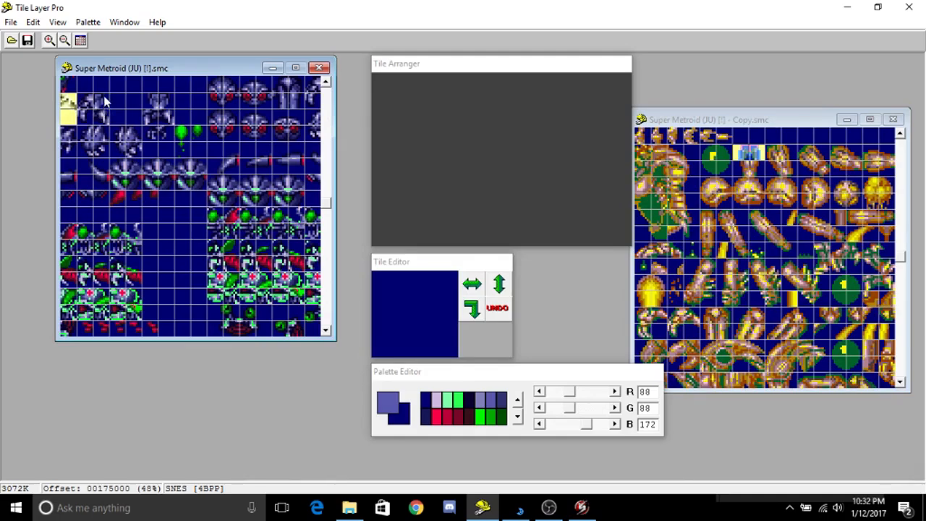
{"action": "left_click_drag", "start_coordinate": [107, 116], "coordinate": [122, 113]}
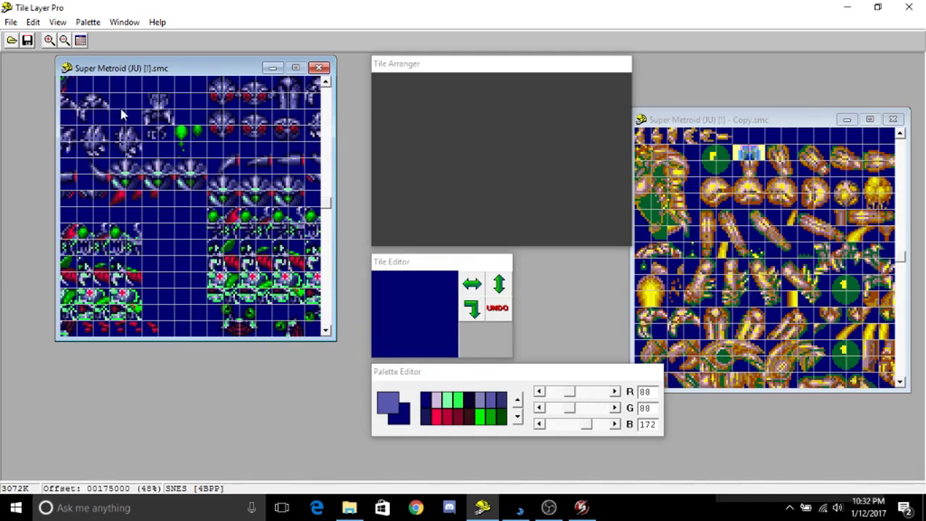
Place the parked claw sprite's right-half tiles at the grid's left edge and its left-half tiles at the right edge, and clear the parked copy.
{"action": "left_click", "coordinate": [167, 107]}
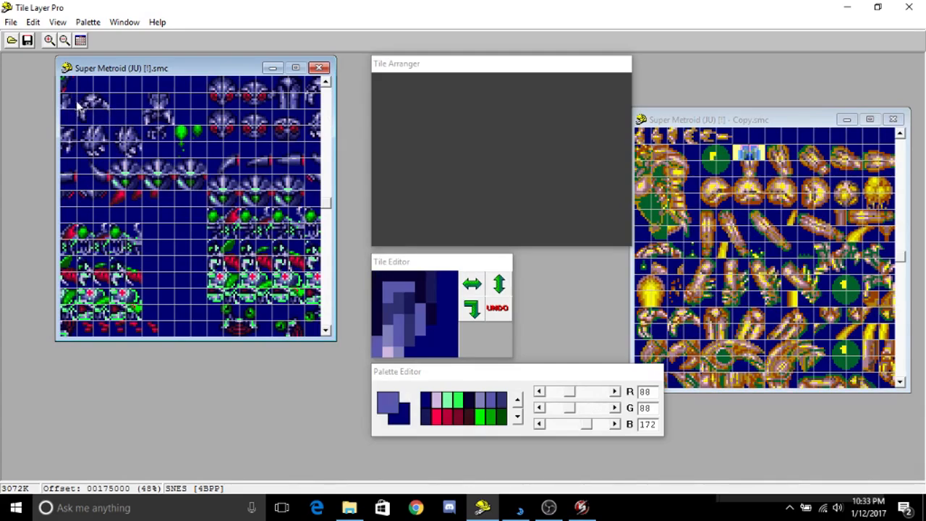
{"action": "left_click", "coordinate": [163, 115]}
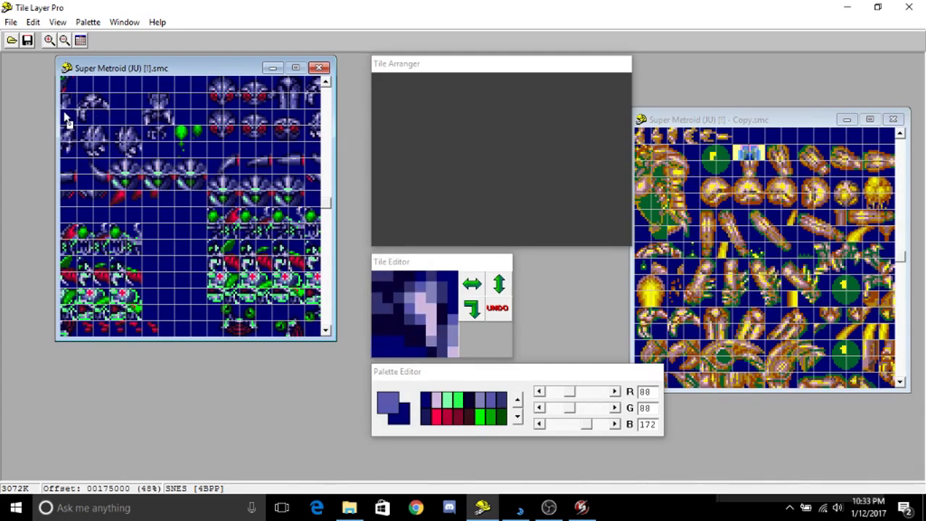
{"action": "left_click", "coordinate": [154, 108]}
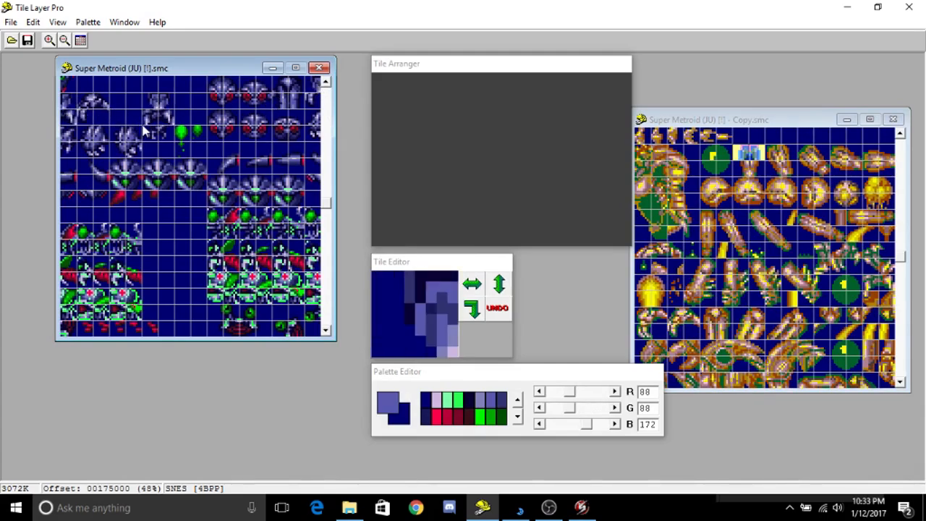
{"action": "left_click", "coordinate": [170, 117]}
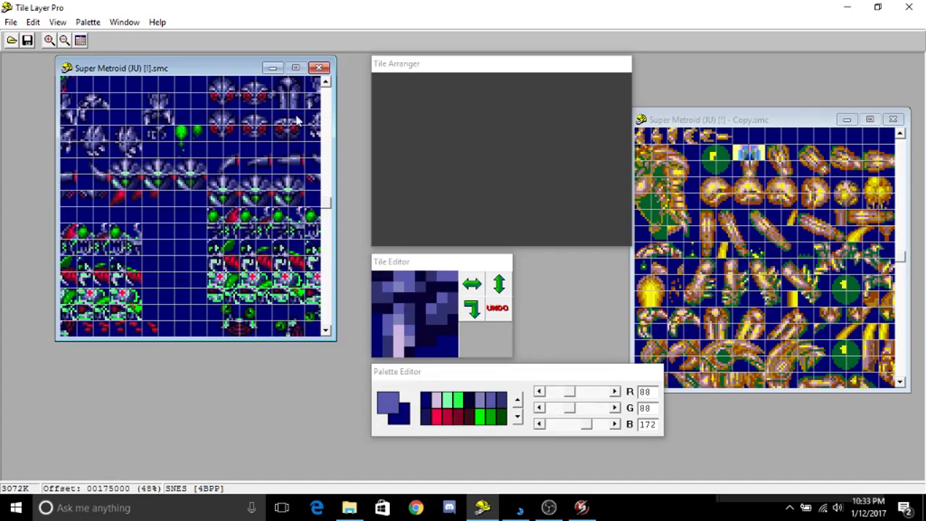
{"action": "left_click", "coordinate": [178, 121]}
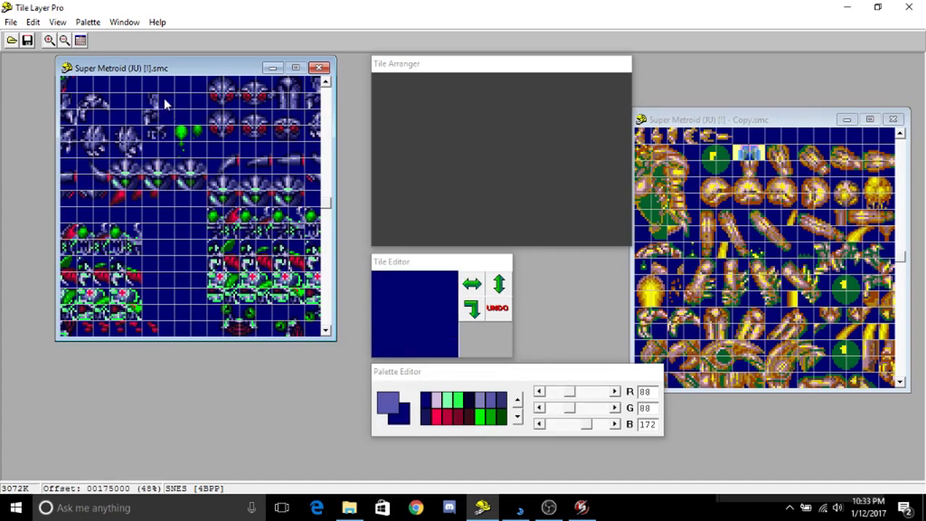
Try mirroring the lower claw tile at the grid's left edge horizontally, and flip it back.
{"action": "left_click", "coordinate": [73, 123]}
{"action": "left_click", "coordinate": [471, 283]}
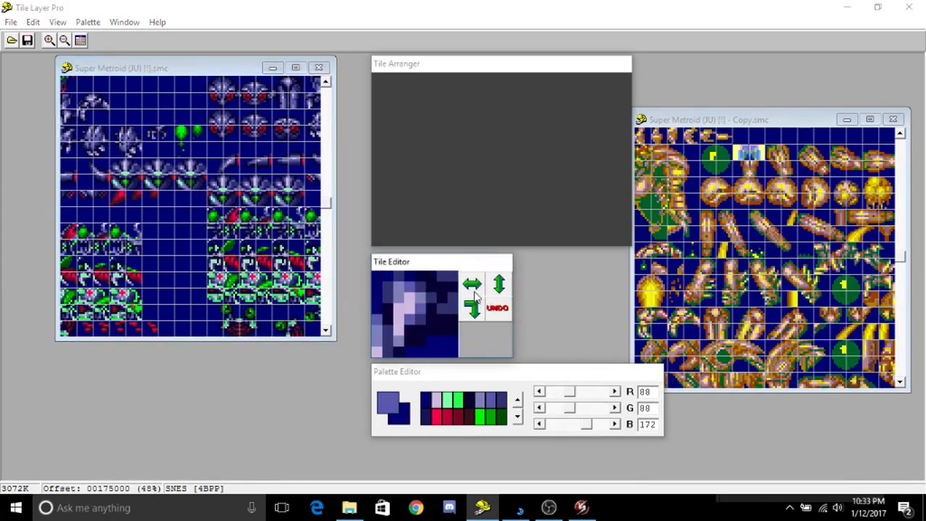
{"action": "left_click", "coordinate": [74, 106]}
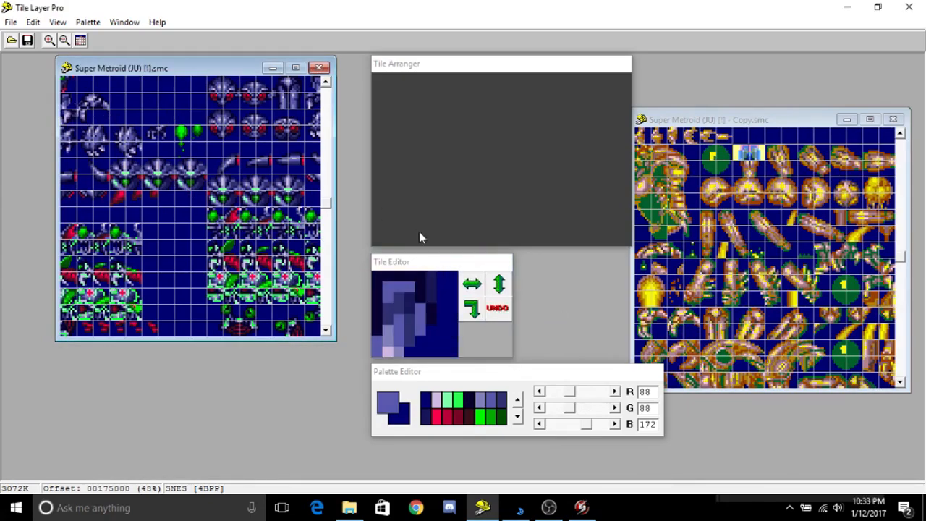
{"action": "left_click", "coordinate": [64, 120]}
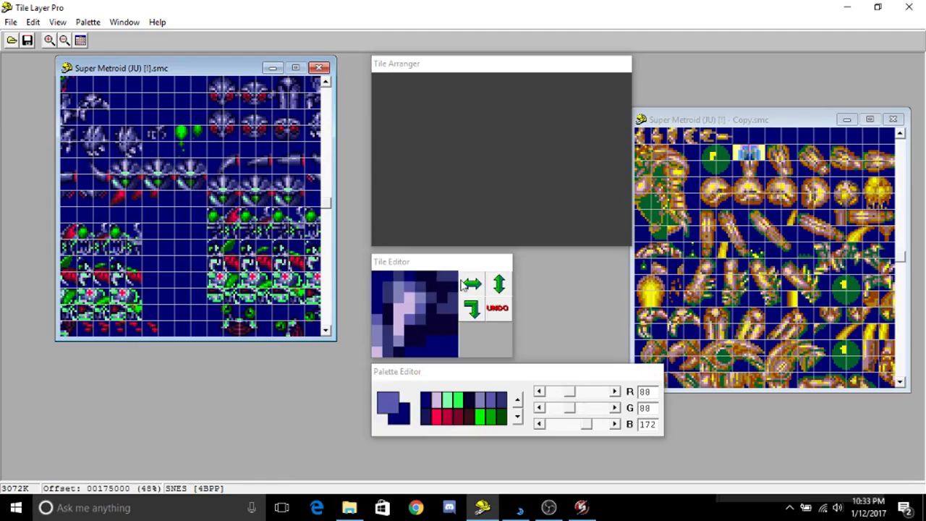
{"action": "left_click", "coordinate": [549, 507]}
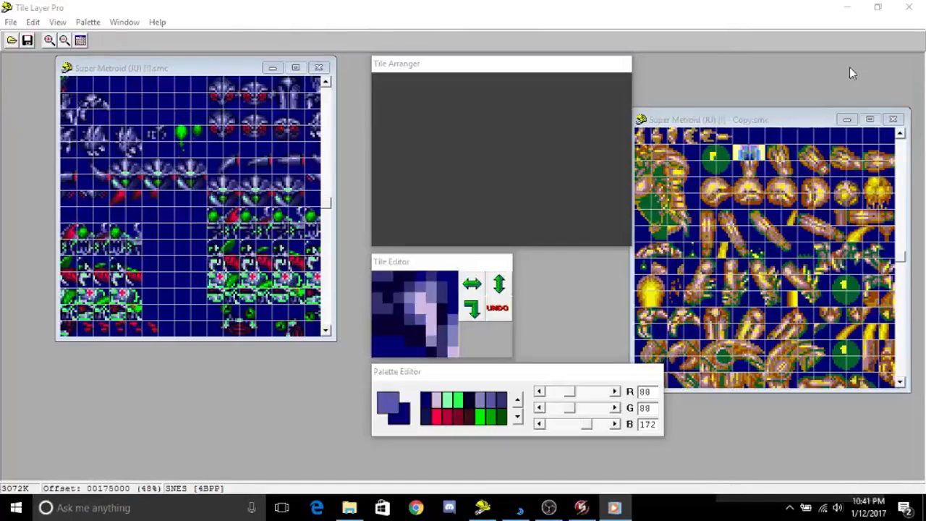
Reassemble the 2×2 claw sprite in the empty area above the green blobs, and blank out its split tiles at the grid's edges.
{"action": "left_click", "coordinate": [70, 119]}
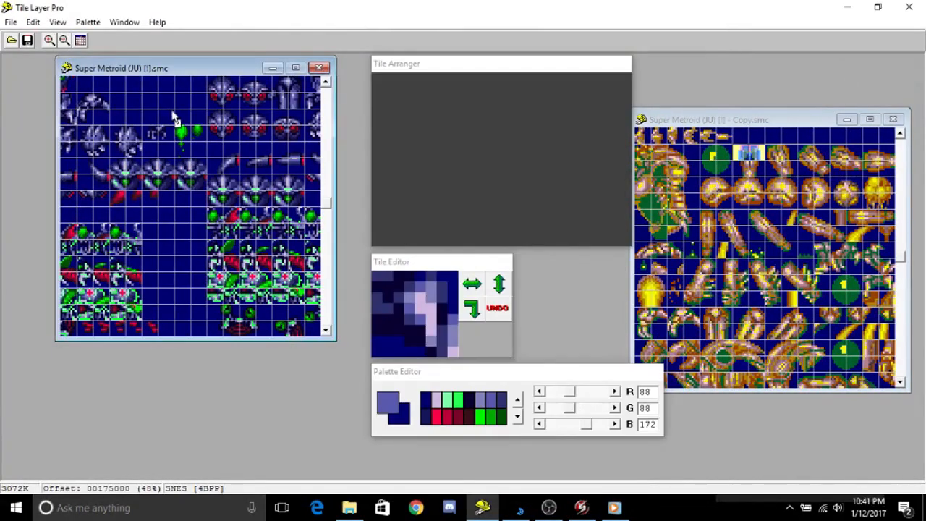
{"action": "left_click", "coordinate": [64, 101]}
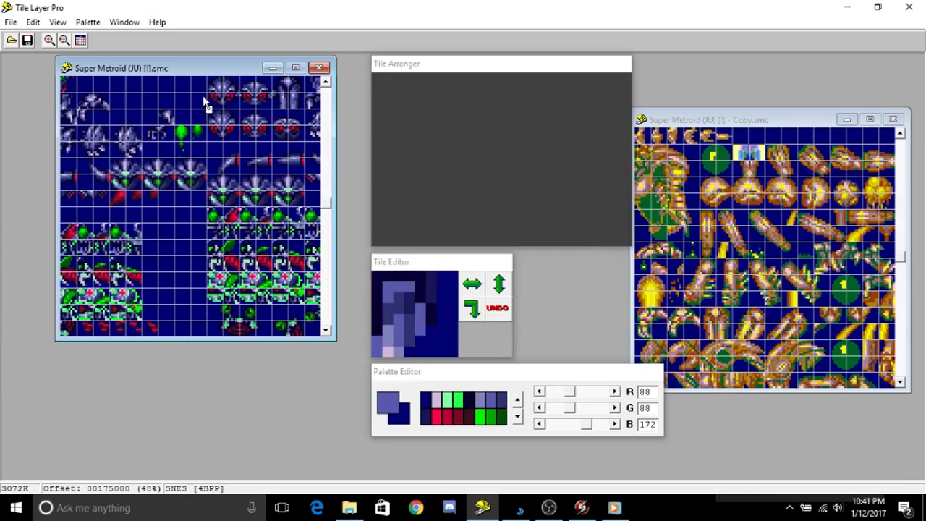
{"action": "left_click", "coordinate": [316, 105]}
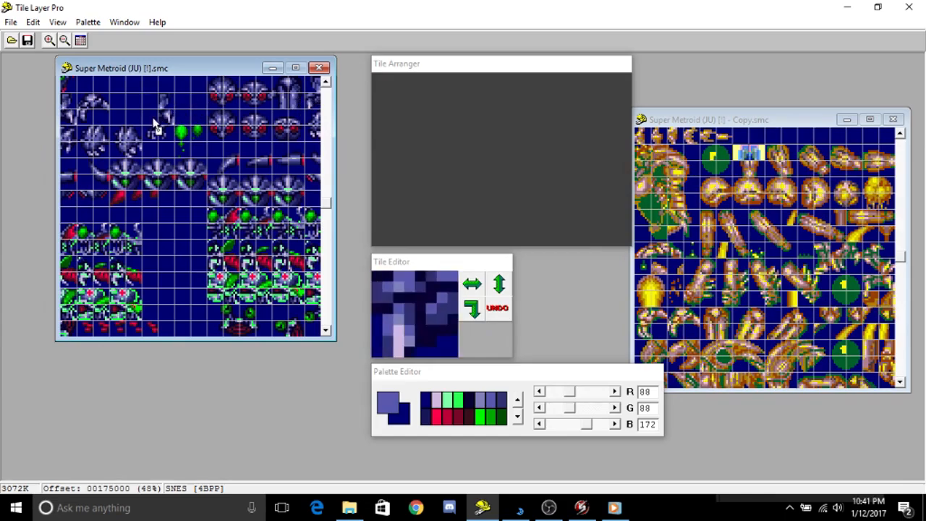
{"action": "left_click", "coordinate": [317, 87]}
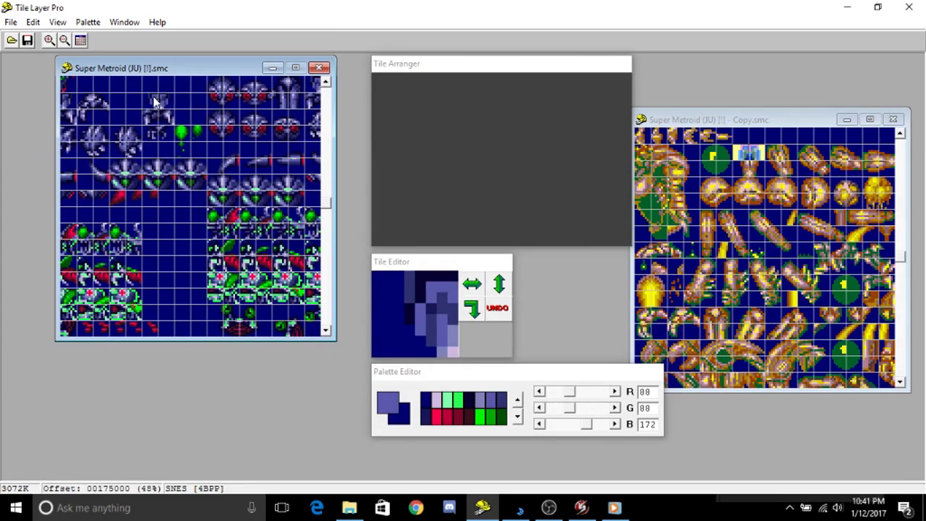
{"action": "left_click", "coordinate": [82, 90]}
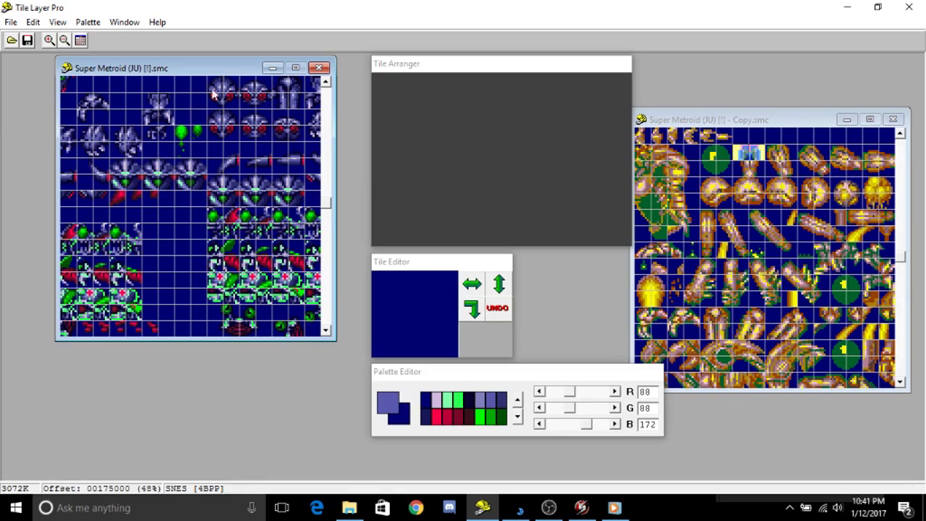
Place the claw's right half at the grid's right edge and its left half at the left edge, and erase the parked copy.
{"action": "left_click", "coordinate": [174, 123]}
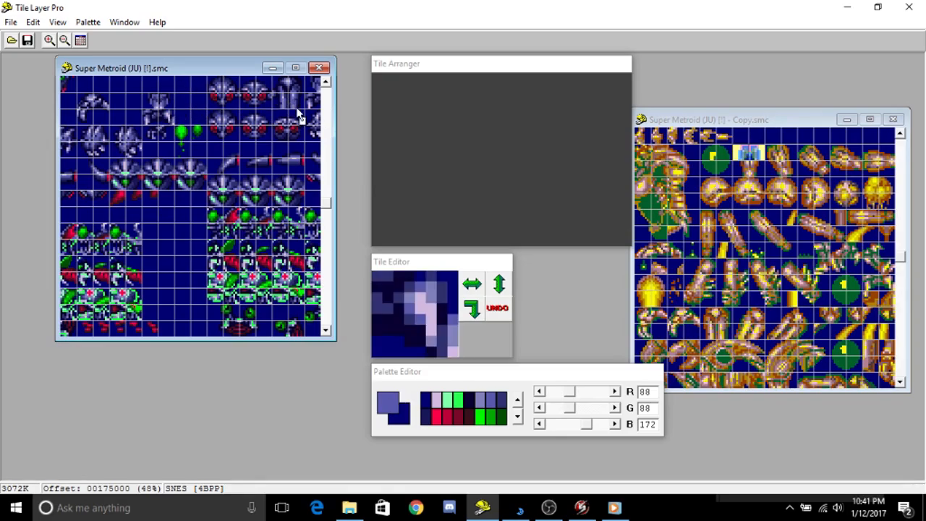
{"action": "left_click", "coordinate": [170, 109]}
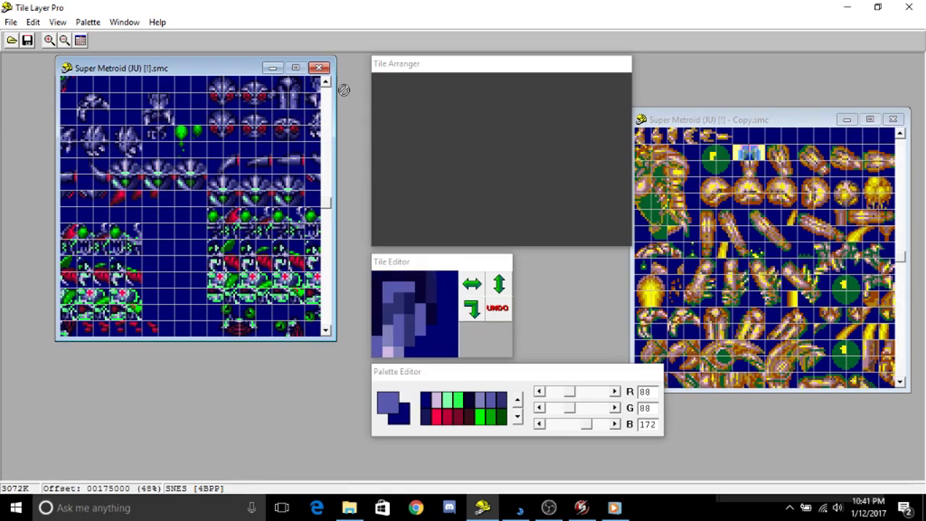
{"action": "left_click", "coordinate": [153, 119]}
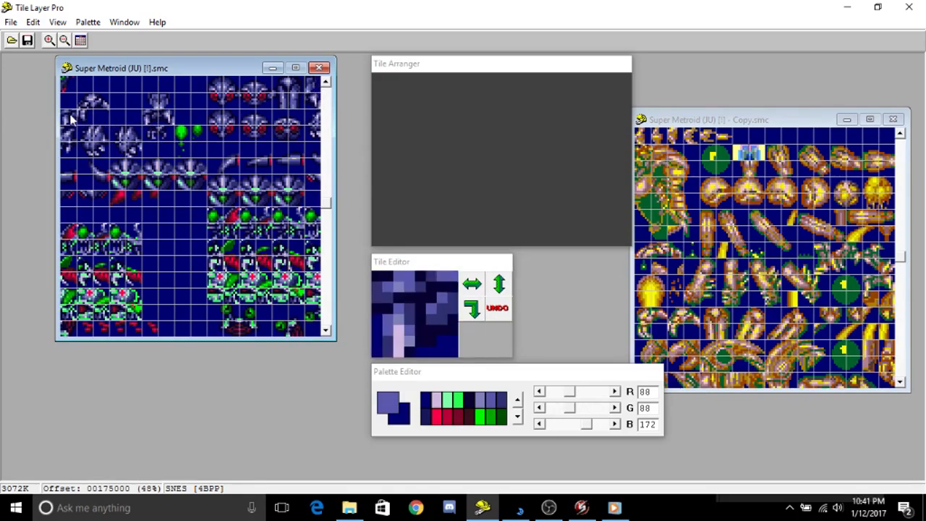
{"action": "left_click", "coordinate": [156, 104]}
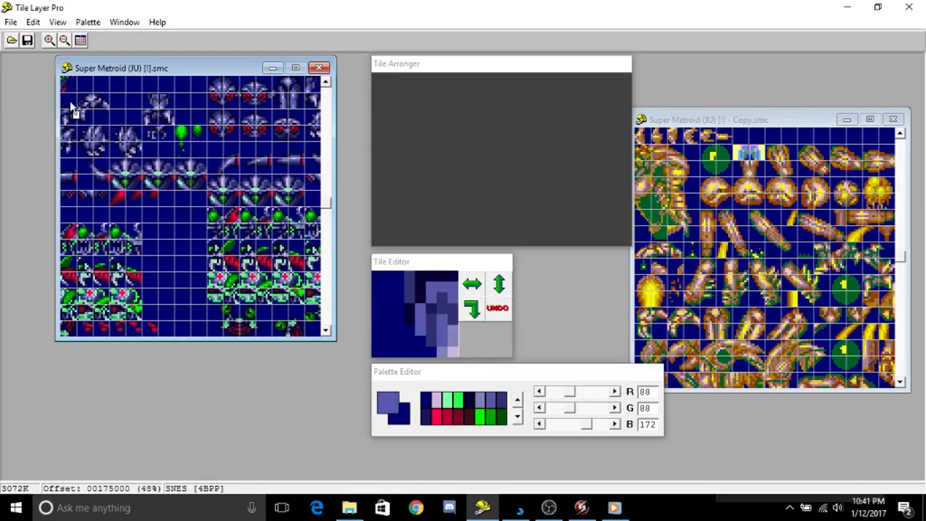
{"action": "left_click", "coordinate": [174, 107]}
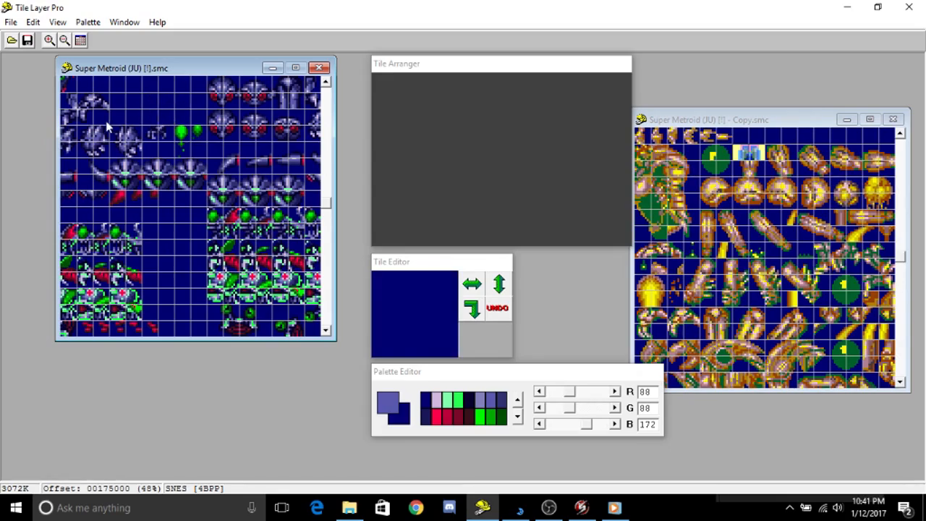
Flip each of the four claw tiles at the grid's edges horizontally, and save the ROM.
{"action": "left_click", "coordinate": [69, 125]}
{"action": "left_click", "coordinate": [477, 289]}
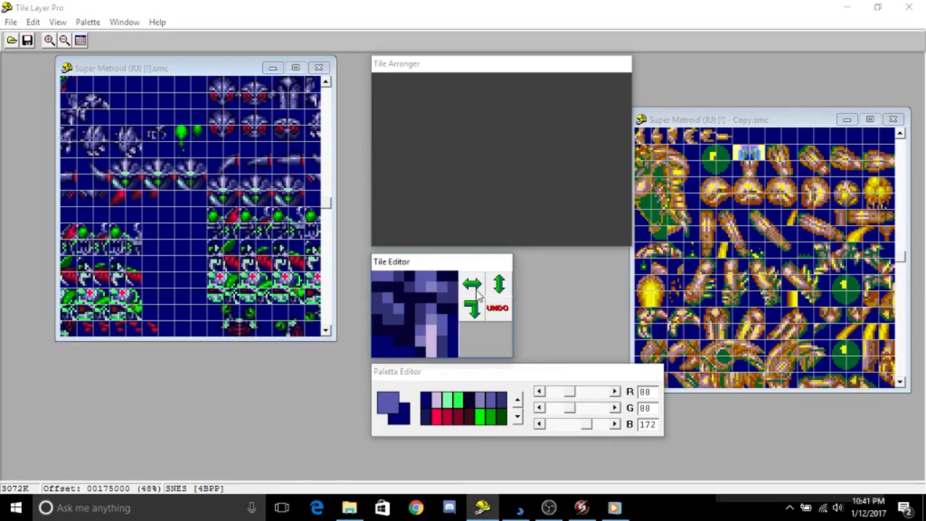
{"action": "left_click", "coordinate": [62, 102]}
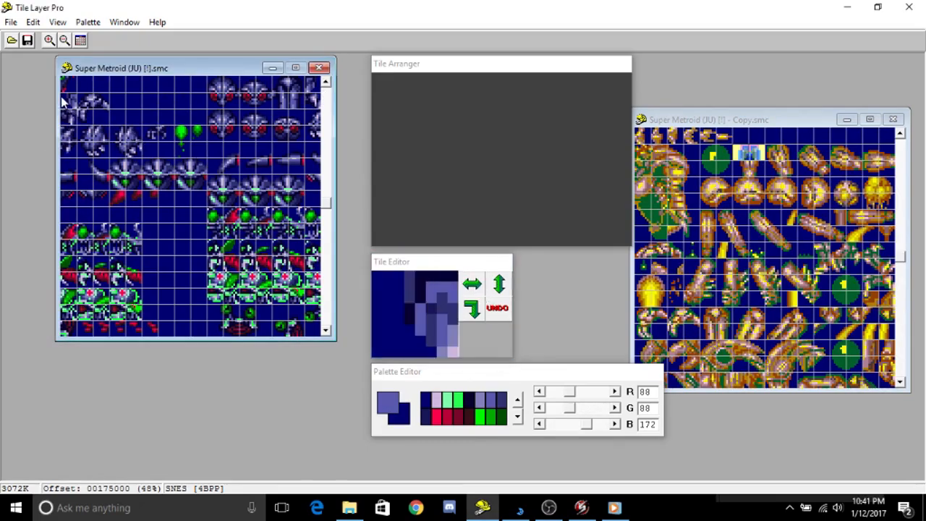
{"action": "left_click", "coordinate": [474, 286]}
{"action": "left_click", "coordinate": [320, 118]}
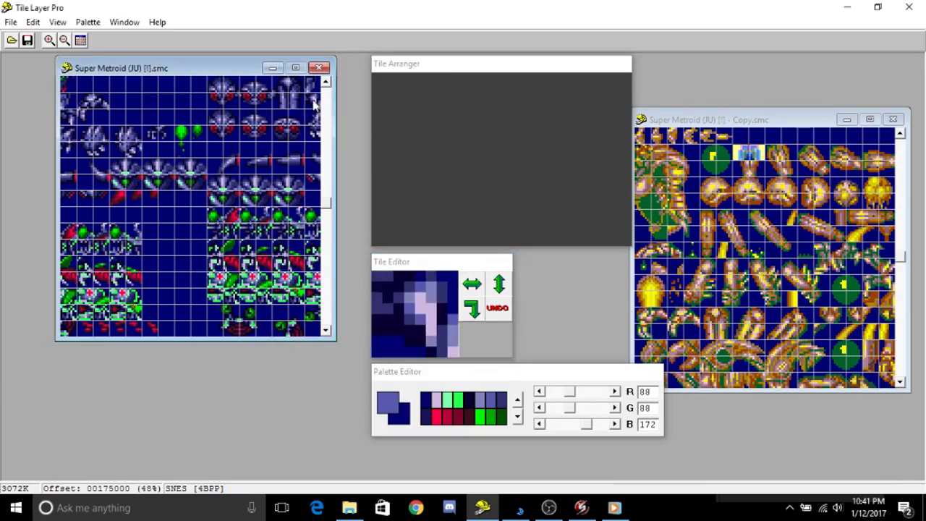
{"action": "left_click", "coordinate": [472, 284]}
{"action": "left_click", "coordinate": [313, 94]}
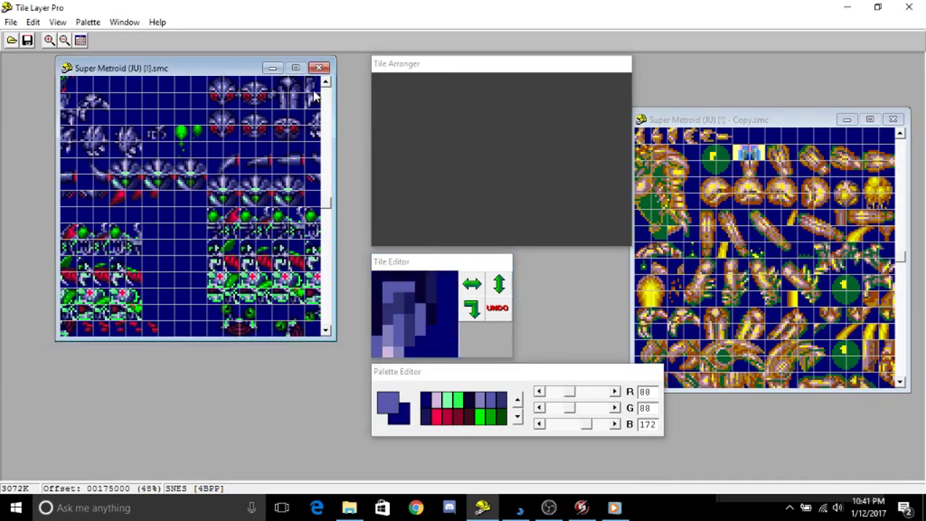
{"action": "left_click", "coordinate": [465, 286]}
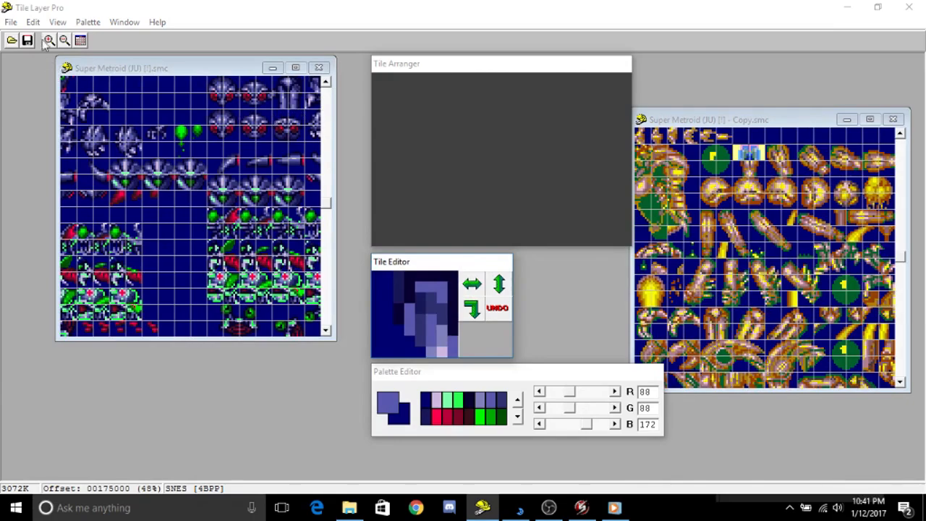
{"action": "left_click", "coordinate": [12, 22]}
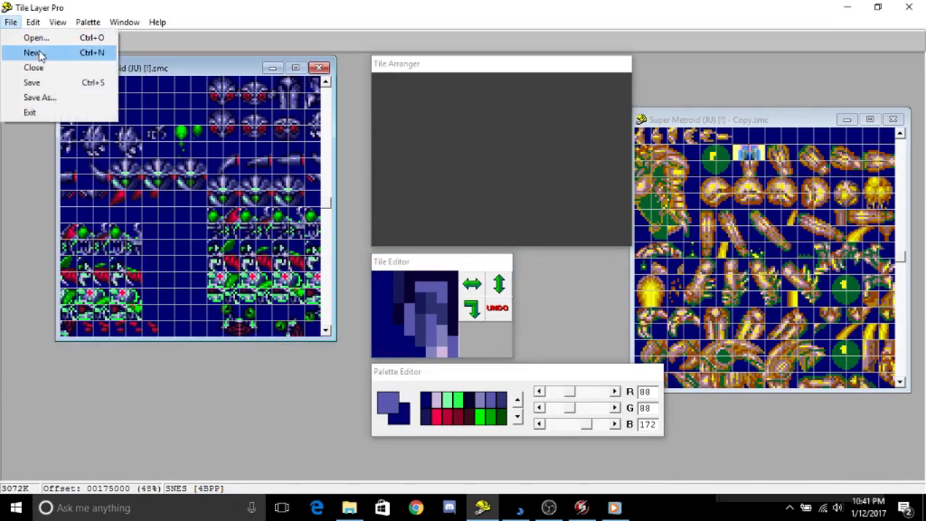
{"action": "left_click", "coordinate": [44, 84]}
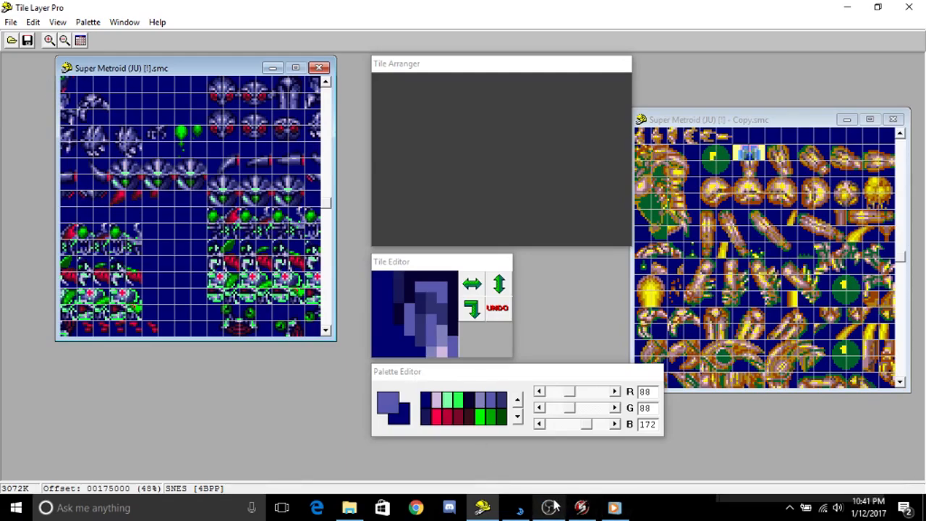
Switch to SMILE RF and check the Dessgeega graphics in the enemy editor, and close it.
{"action": "mouse_move", "coordinate": [549, 510]}
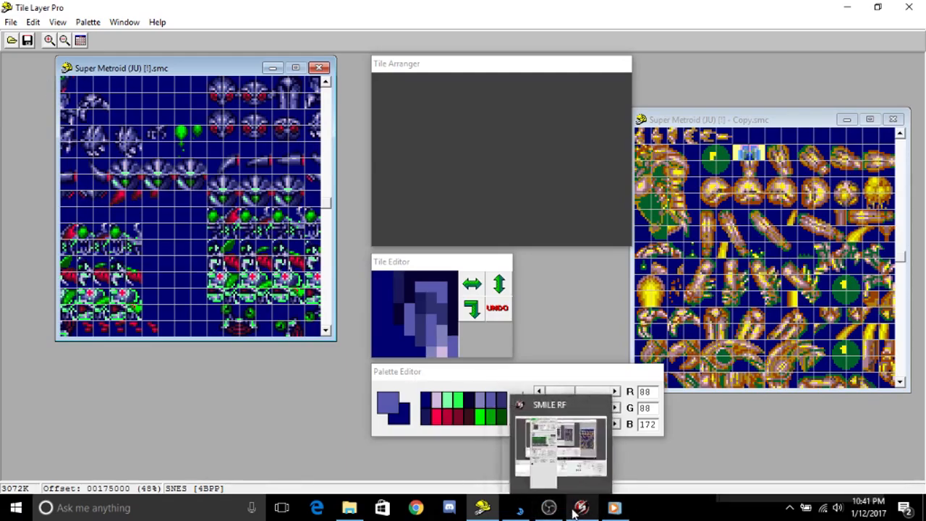
{"action": "left_click", "coordinate": [581, 508]}
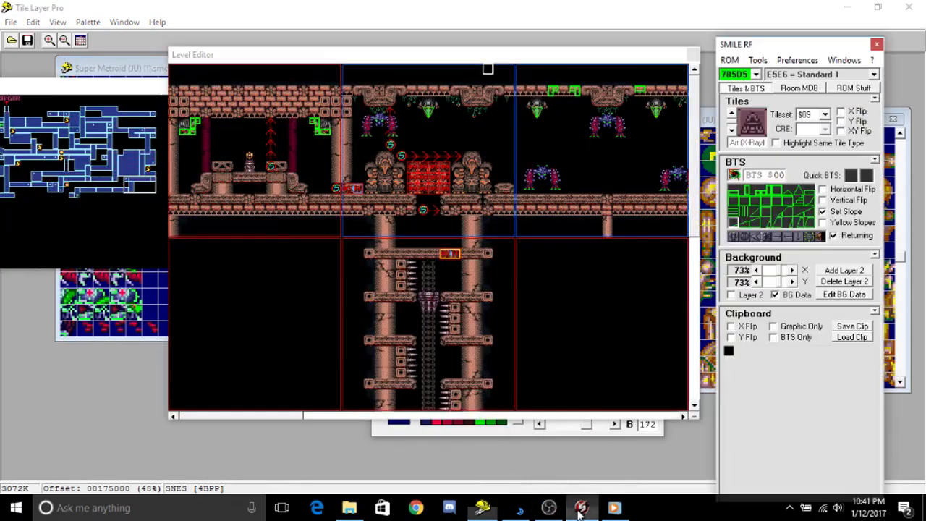
{"action": "double_click", "coordinate": [379, 119]}
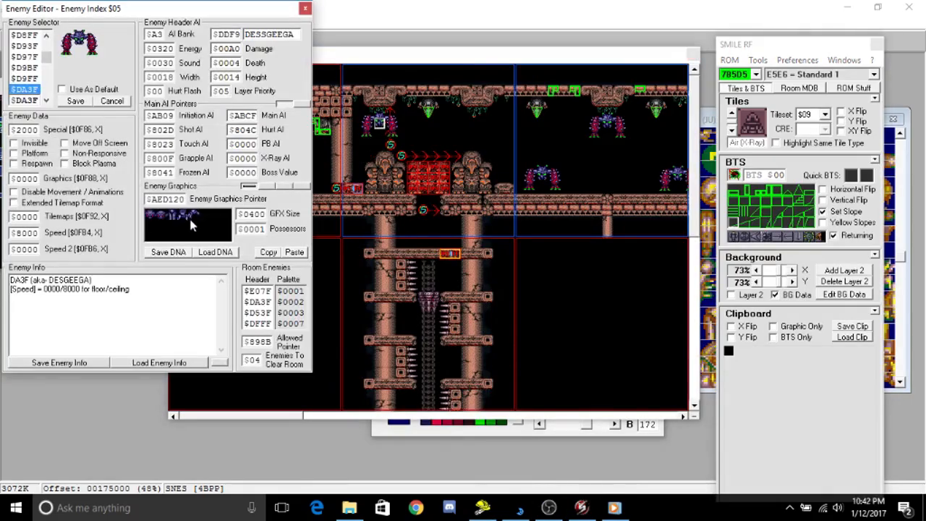
{"action": "left_click", "coordinate": [304, 9]}
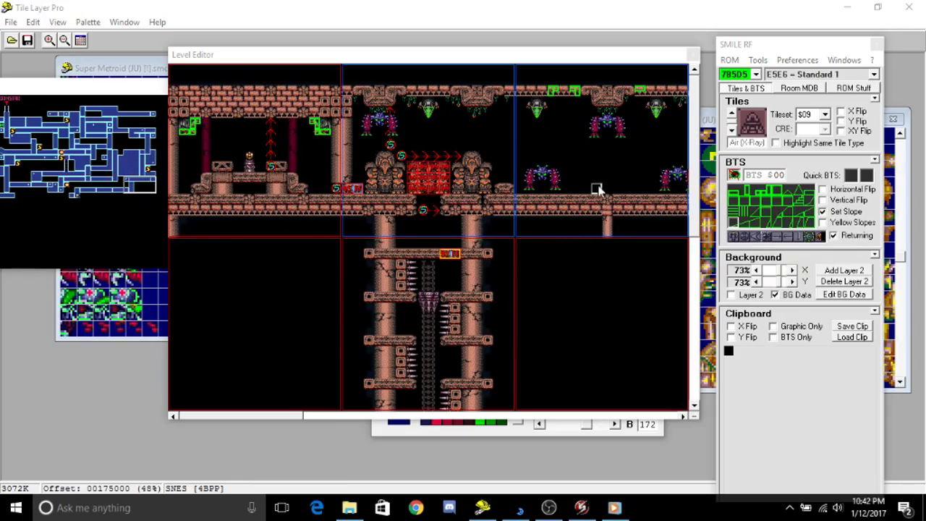
Save the room and launch a play-test starting on the floor between the two ground-level Dessgeegas.
{"action": "left_click", "coordinate": [739, 48]}
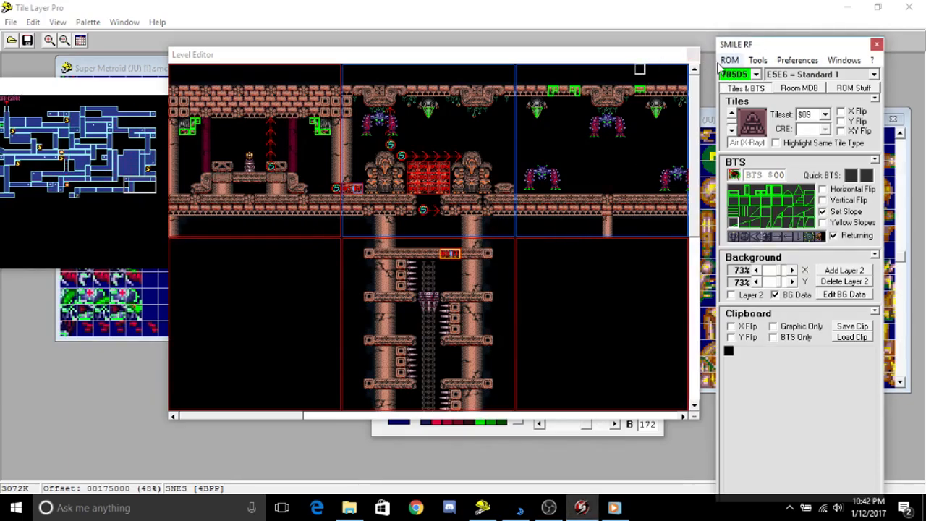
{"action": "left_click", "coordinate": [726, 62]}
{"action": "left_click", "coordinate": [571, 81]}
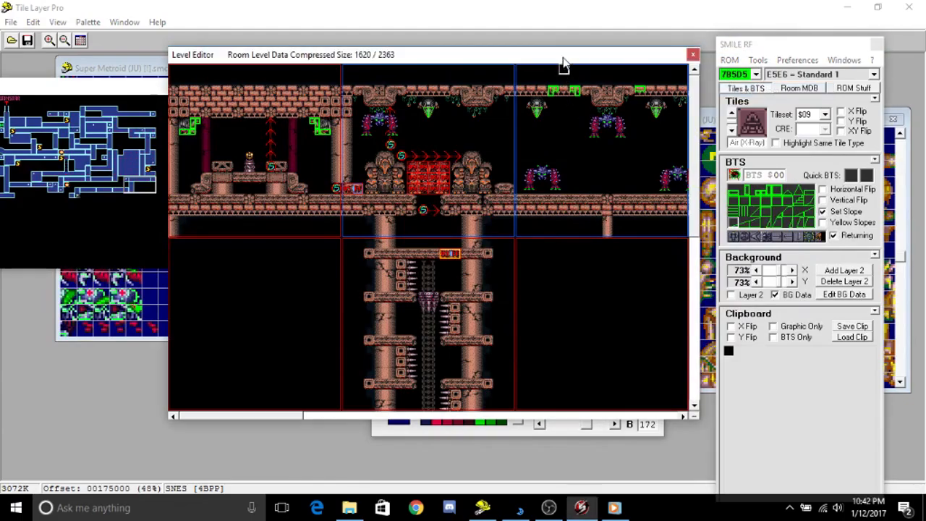
{"action": "middle_click", "coordinate": [583, 189]}
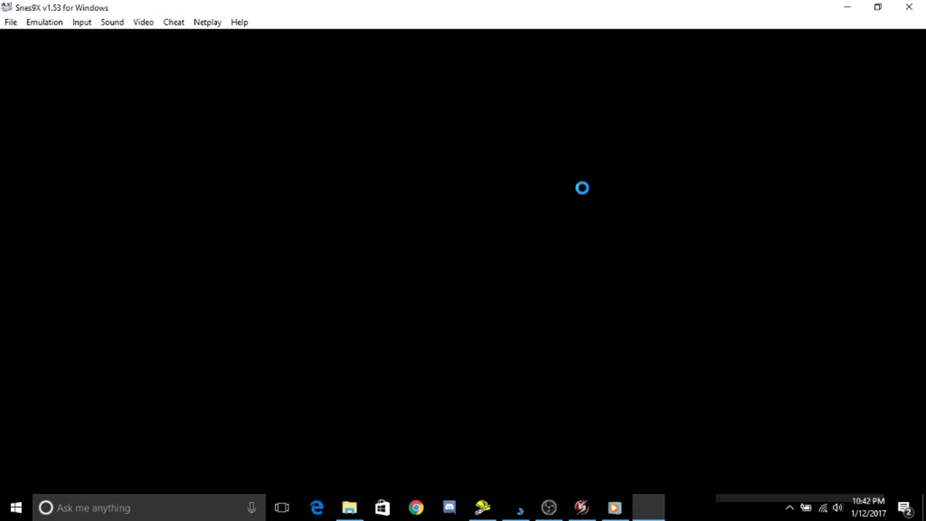
In Snes9X, fast-forward the game start, reduce the emulation speed by three steps, and examine the jumping enemies' claws around the morphed Samus.
{"action": "key", "text": "Tab"}
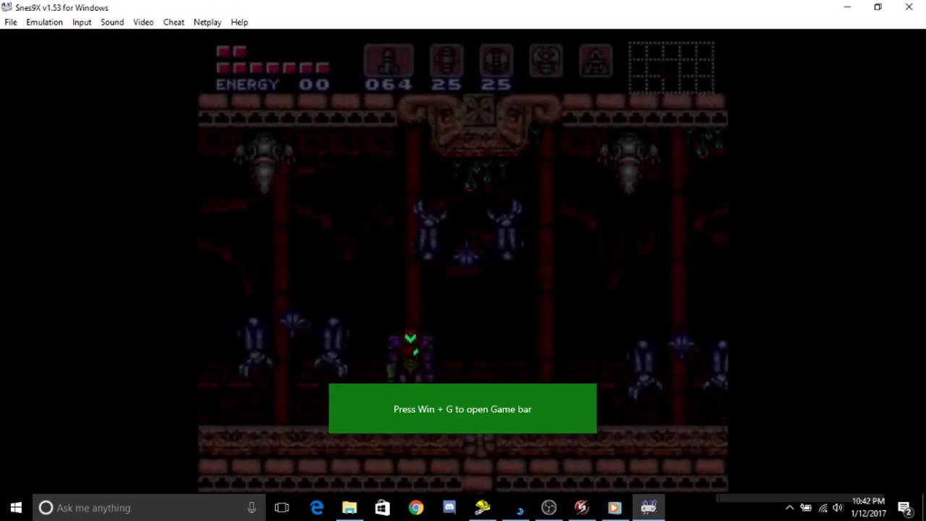
{"action": "key", "text": "minus"}
{"action": "key", "text": "minus"}
{"action": "key", "text": "minus"}
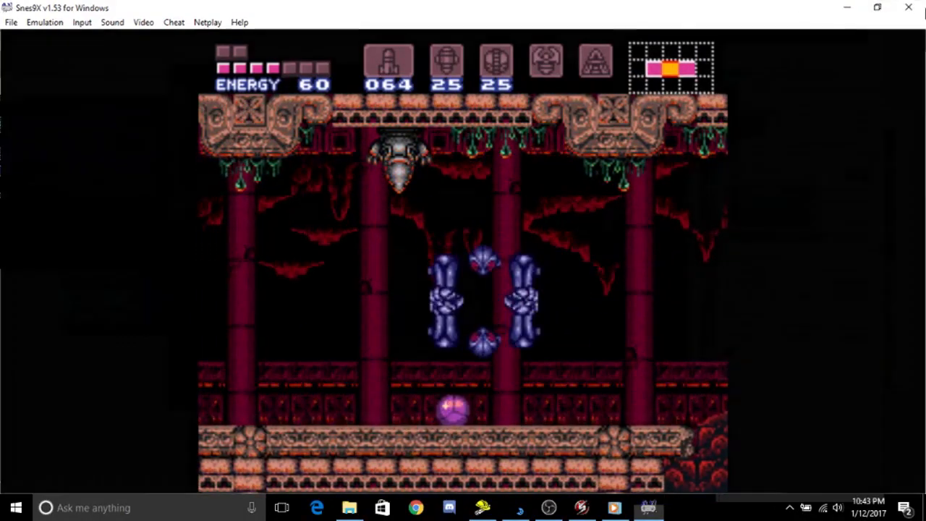
Close Snes9X and switch from the SMILE RF level editor to Tile Layer Pro.
{"action": "left_click", "coordinate": [901, 7]}
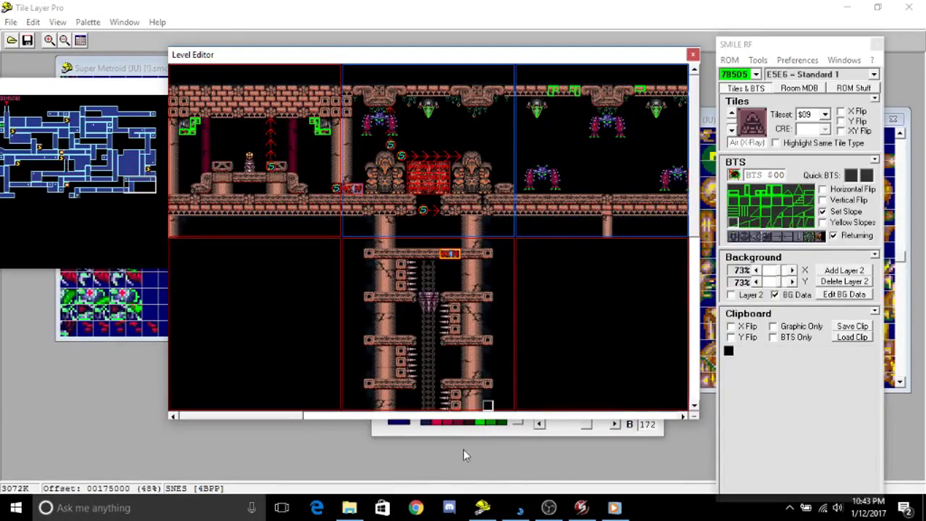
{"action": "left_click_drag", "start_coordinate": [283, 414], "coordinate": [260, 422]}
{"action": "left_click", "coordinate": [654, 36]}
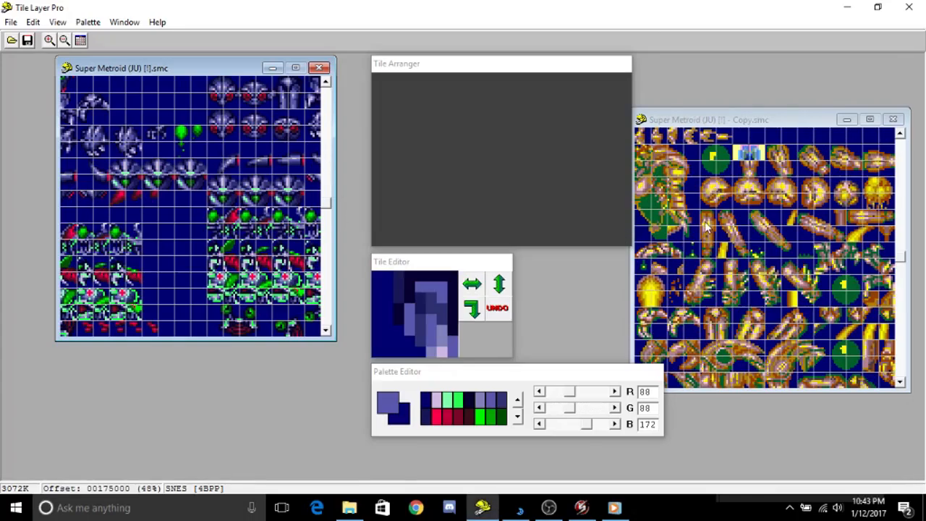
Examine the limb, wing and claw tiles in Super Metroid (JU) [!] - Copy.smc from about offset 17C000 to 181800.
{"action": "left_click", "coordinate": [739, 123]}
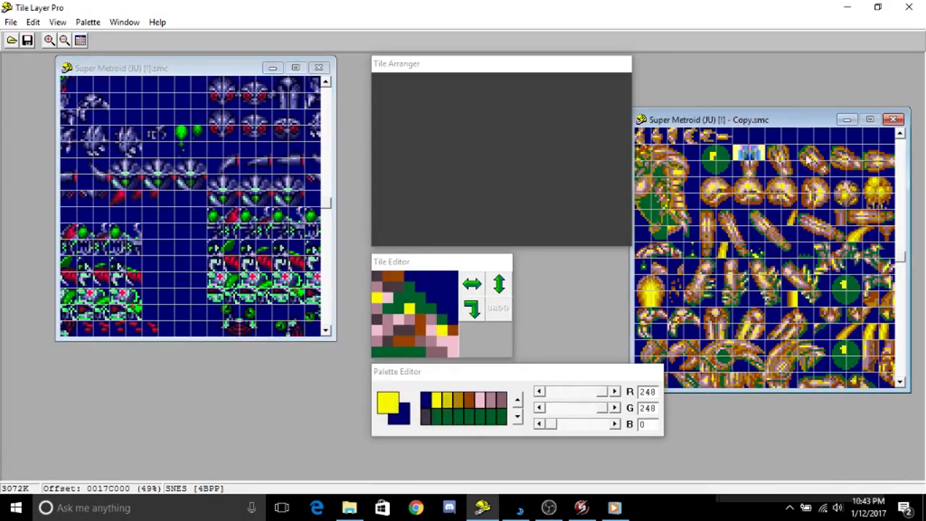
{"action": "left_click", "coordinate": [678, 199]}
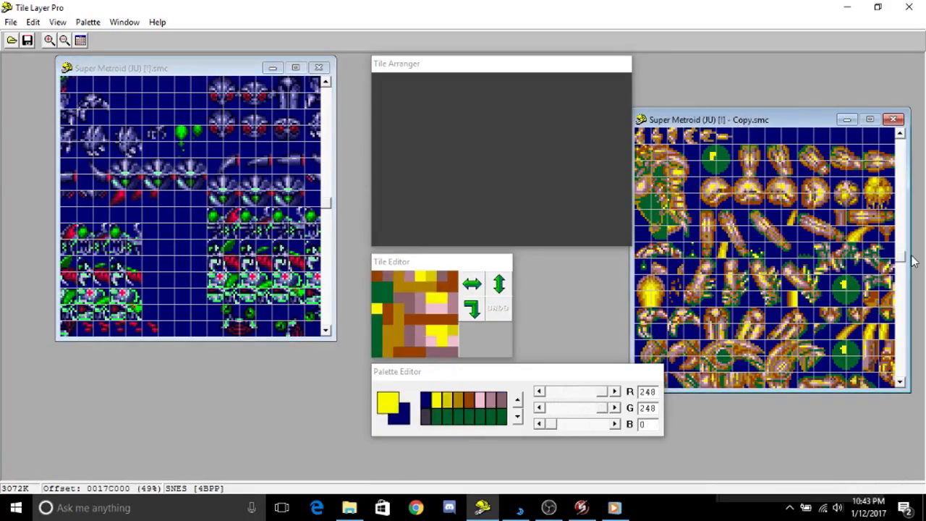
{"action": "left_click", "coordinate": [899, 135]}
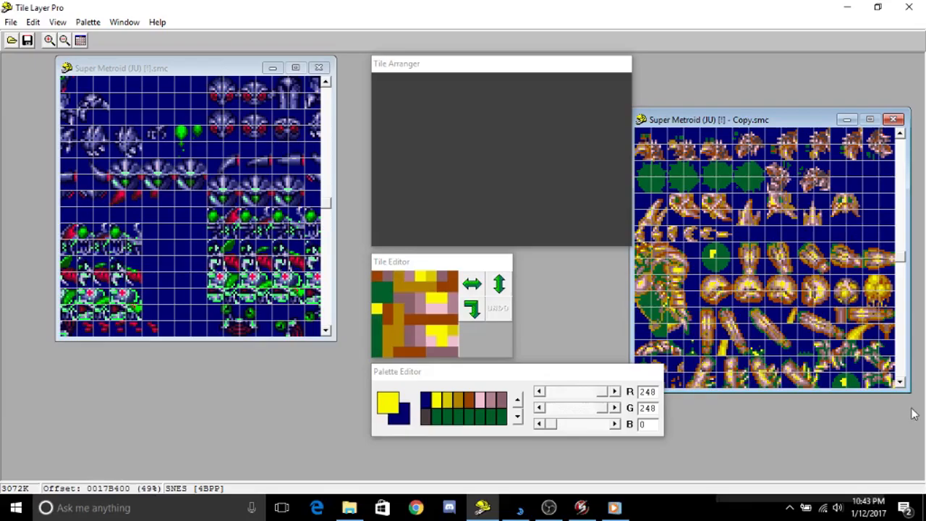
{"action": "left_click", "coordinate": [904, 384]}
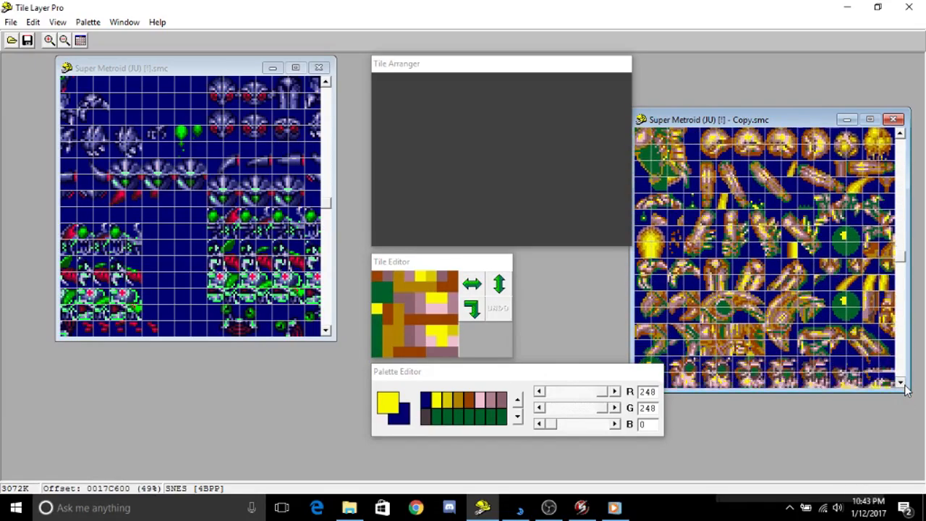
{"action": "left_click", "coordinate": [905, 386]}
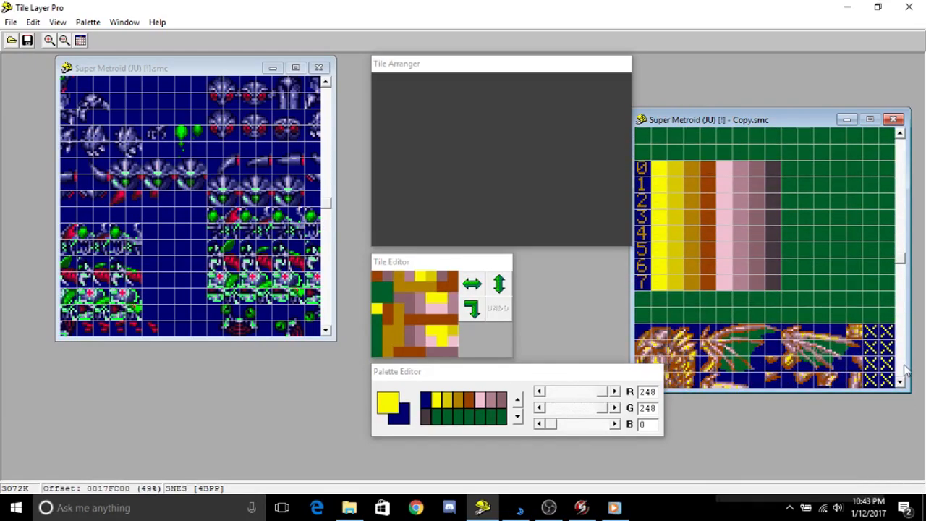
{"action": "left_click", "coordinate": [903, 384]}
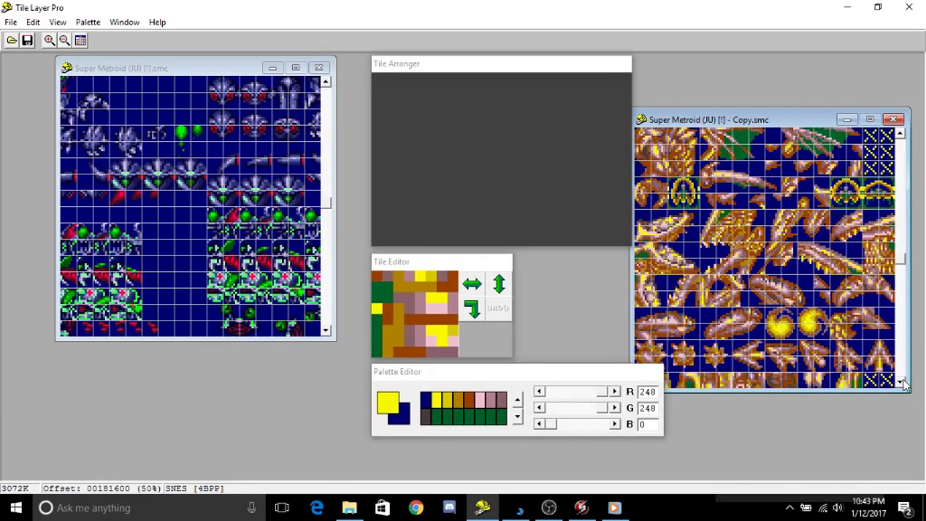
{"action": "left_click", "coordinate": [900, 381]}
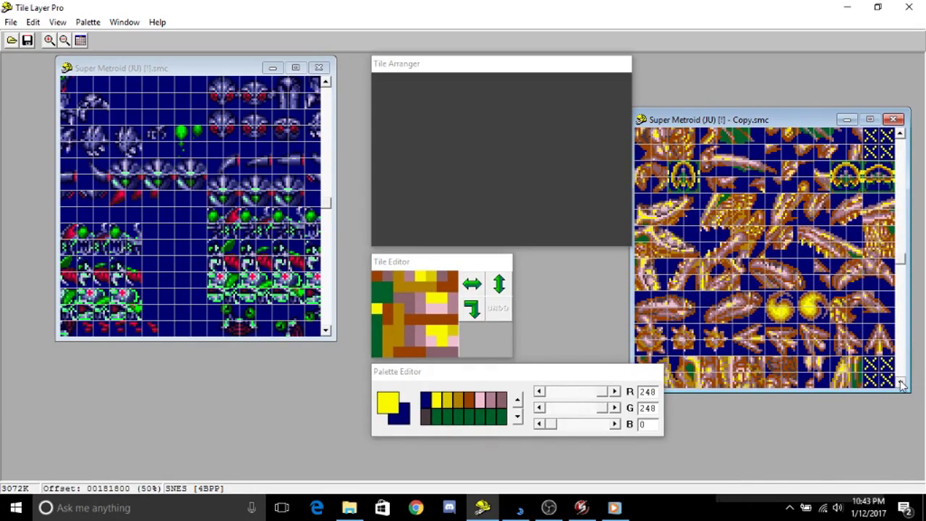
{"action": "left_click", "coordinate": [899, 135]}
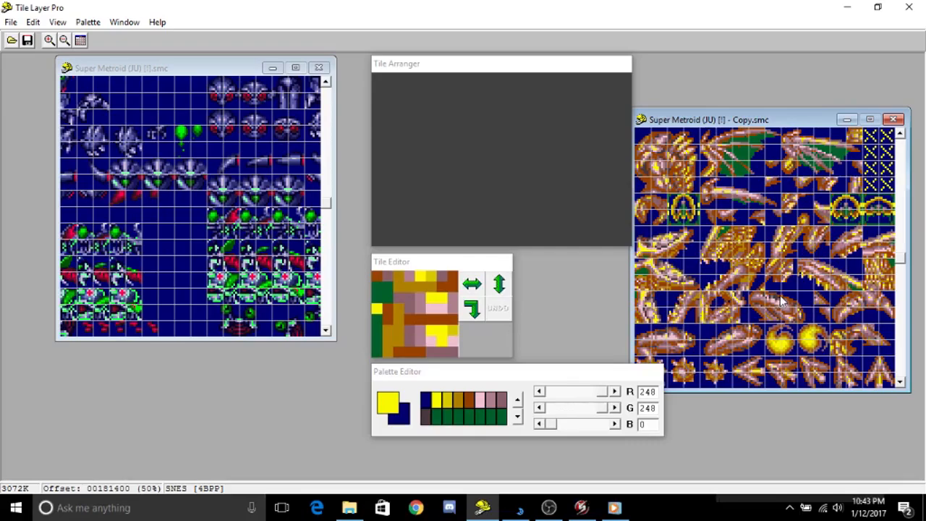
{"action": "left_click", "coordinate": [899, 135]}
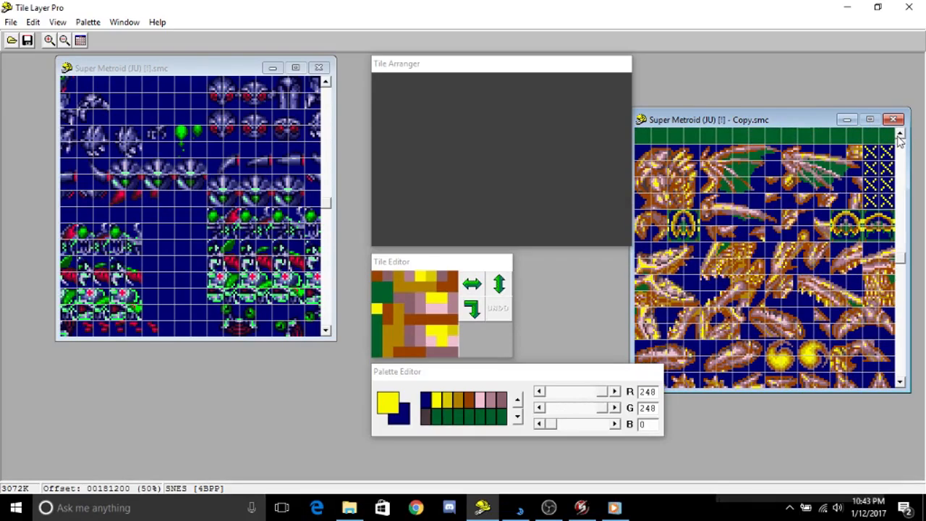
{"action": "left_click", "coordinate": [901, 382]}
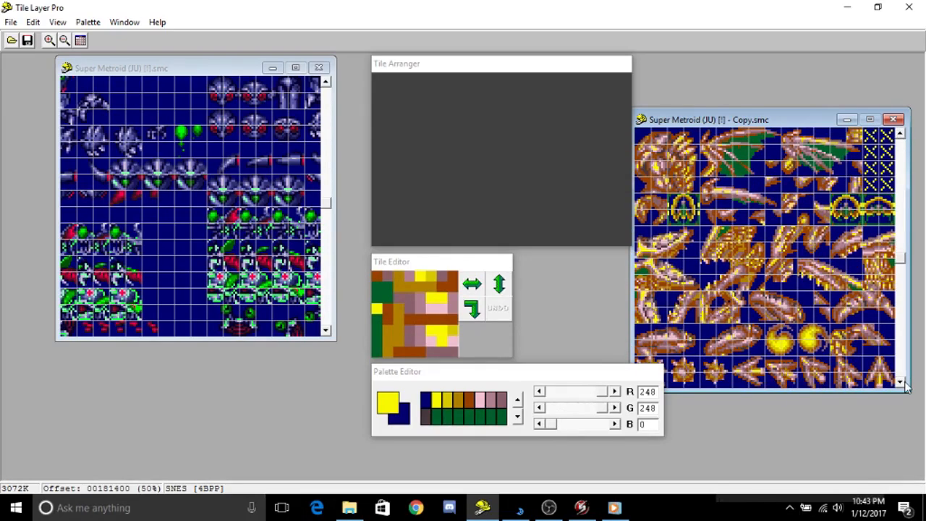
{"action": "left_click", "coordinate": [901, 383]}
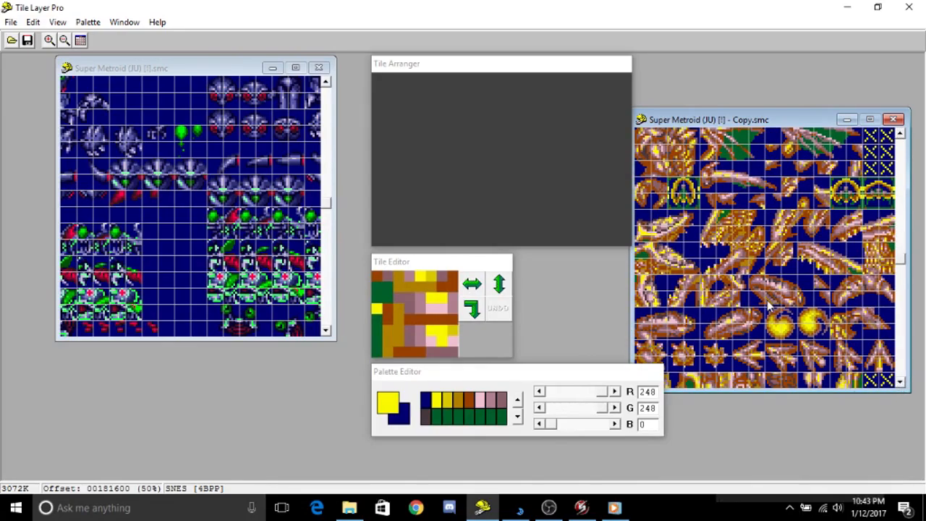
{"action": "left_click", "coordinate": [901, 134]}
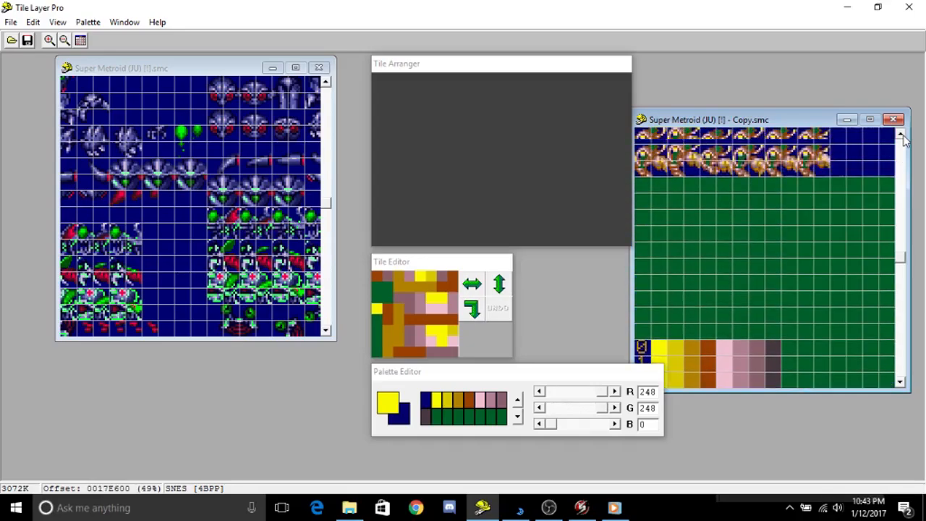
Dismiss Lunar Address and examine the other enemy tiles in the copy ROM, going back to about offset 176400.
{"action": "key", "text": "alt+Tab"}
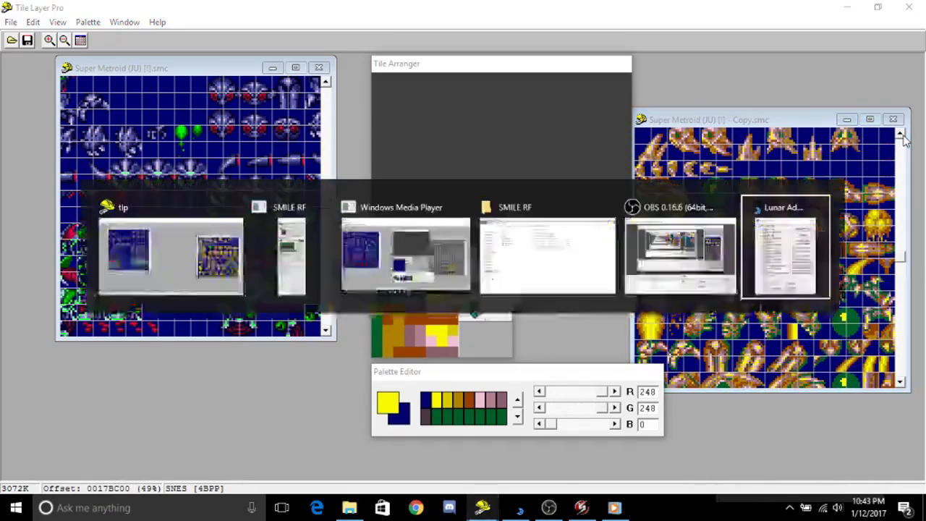
{"action": "left_click", "coordinate": [605, 43]}
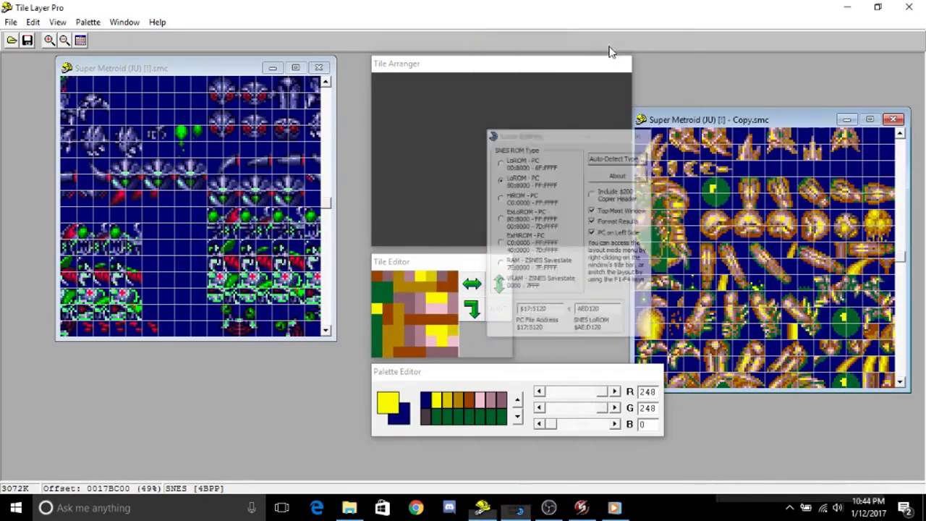
{"action": "left_click", "coordinate": [899, 134]}
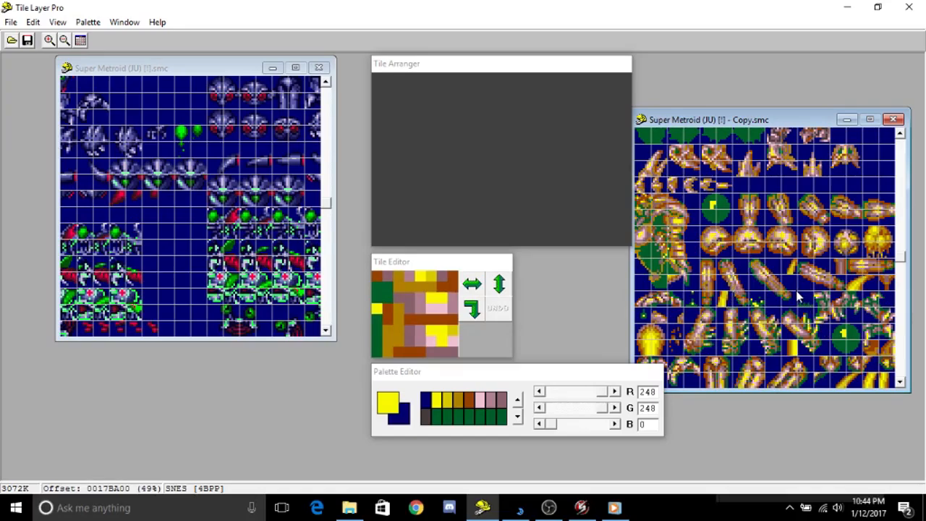
{"action": "left_click", "coordinate": [900, 382]}
{"action": "left_click", "coordinate": [900, 383]}
{"action": "left_click", "coordinate": [900, 383]}
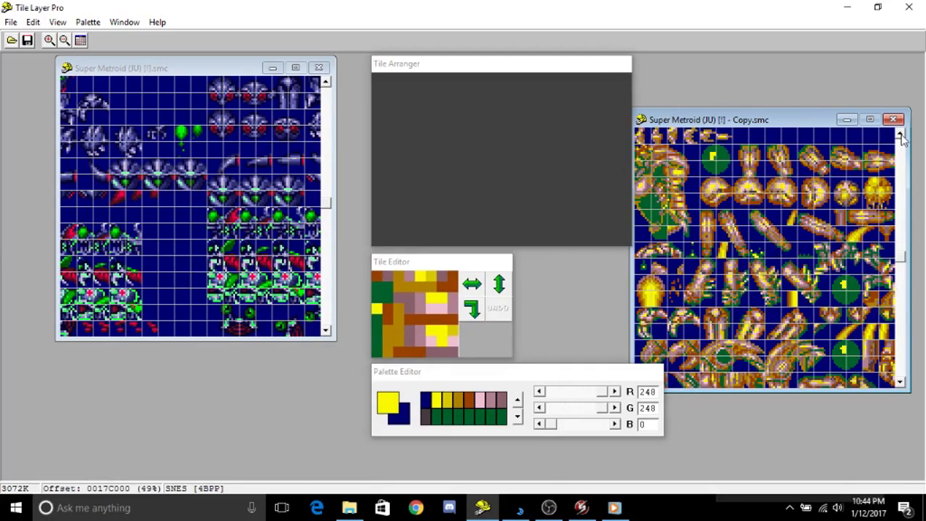
{"action": "left_click_drag", "start_coordinate": [902, 140], "coordinate": [902, 139]}
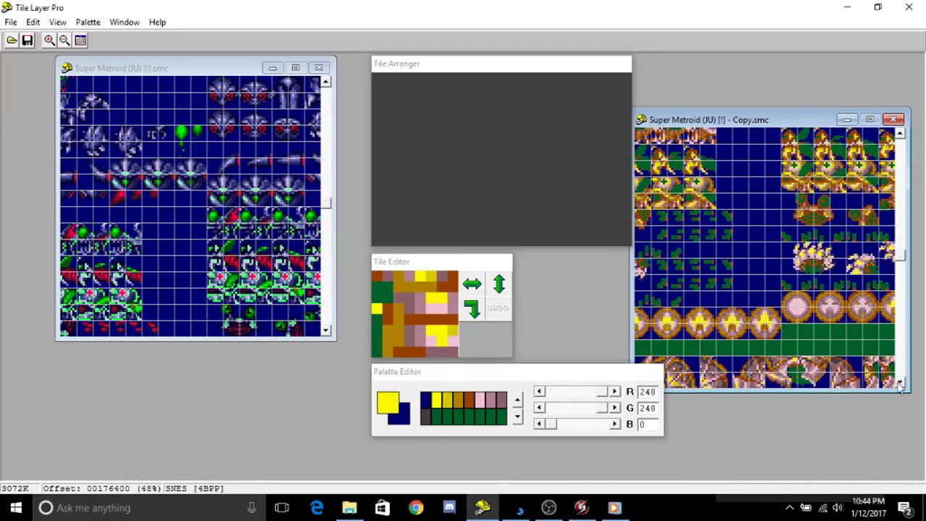
{"action": "left_click_drag", "start_coordinate": [902, 384], "coordinate": [901, 384]}
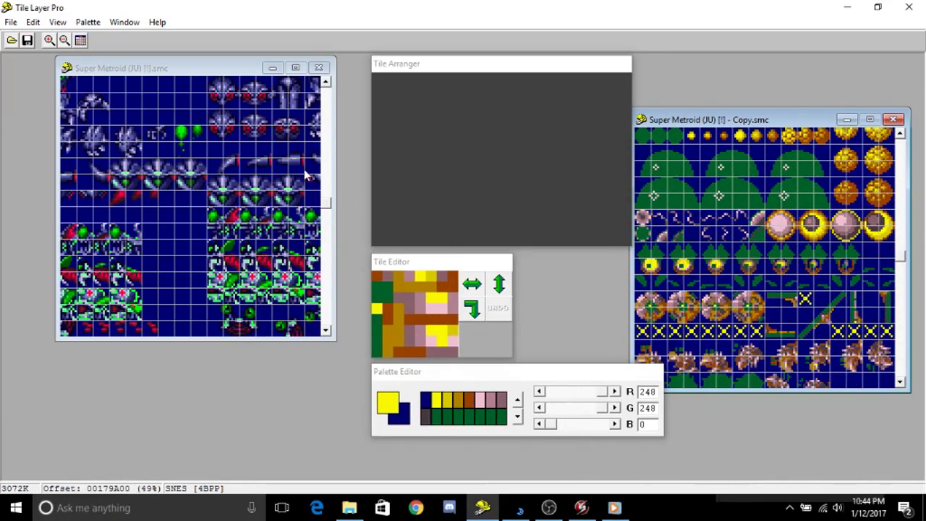
Open the ROM image "Homenag Boss at around 29000.smc" from the Desktop.
{"action": "left_click", "coordinate": [11, 22]}
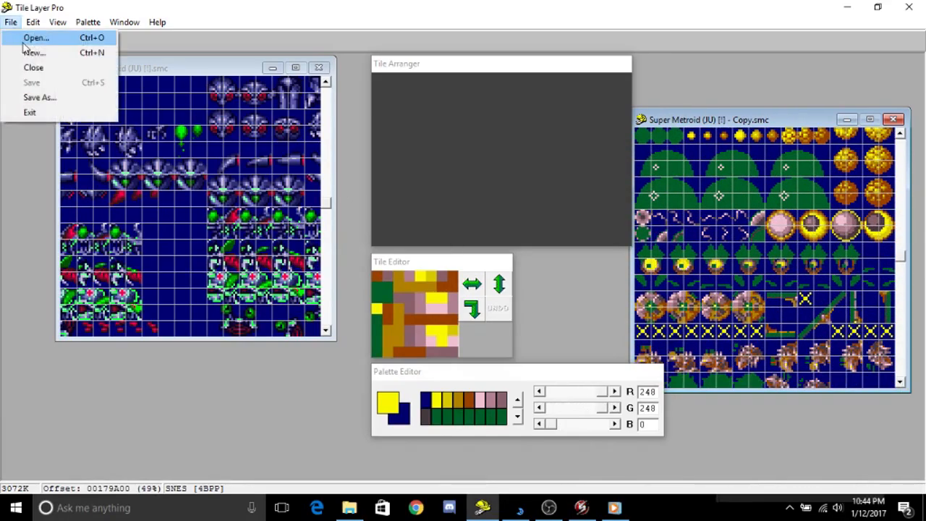
{"action": "left_click", "coordinate": [29, 39]}
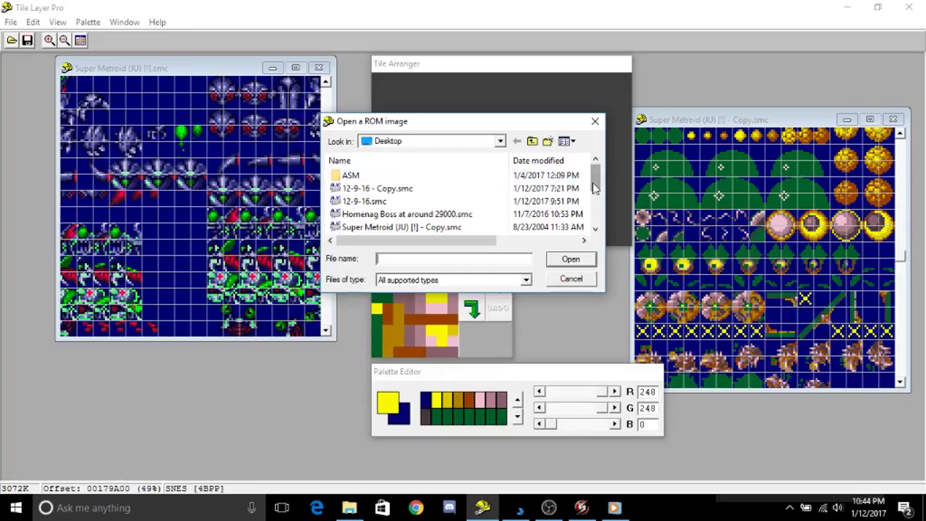
{"action": "scroll", "coordinate": [593, 188], "scroll_direction": "down", "scroll_amount": 2}
{"action": "scroll", "coordinate": [592, 189], "scroll_direction": "up", "scroll_amount": 2}
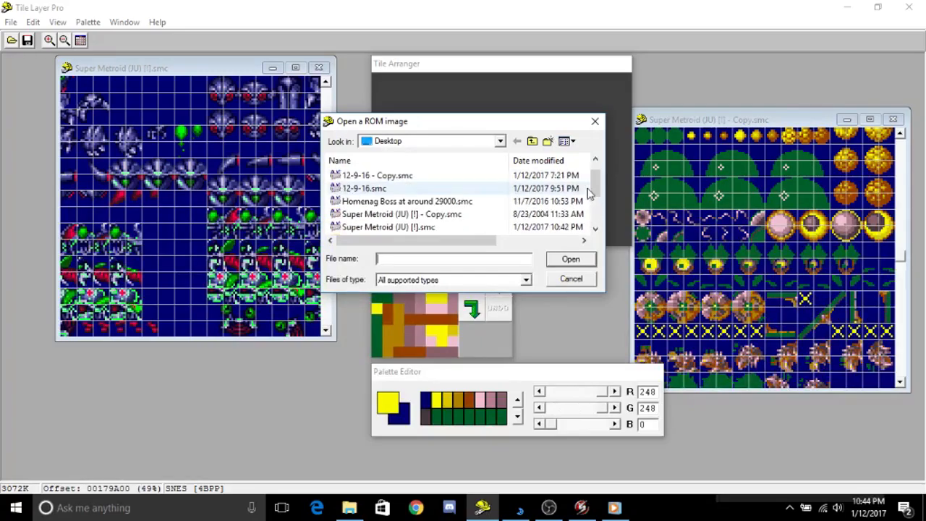
{"action": "left_click", "coordinate": [494, 203]}
{"action": "double_click", "coordinate": [495, 203]}
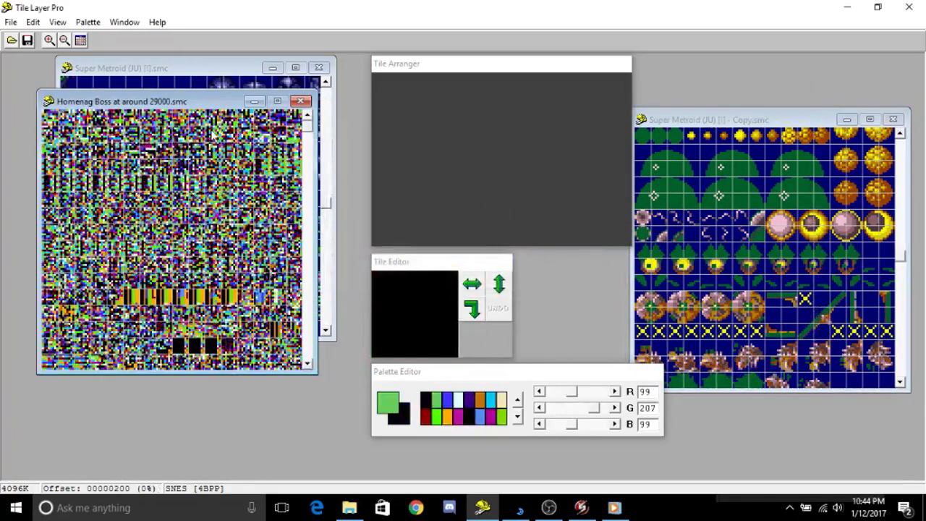
Go to absolute hex offset 290000 in the Homenag ROM and find the spiked boss sprites further down.
{"action": "left_click", "coordinate": [90, 28]}
{"action": "mouse_move", "coordinate": [32, 22]}
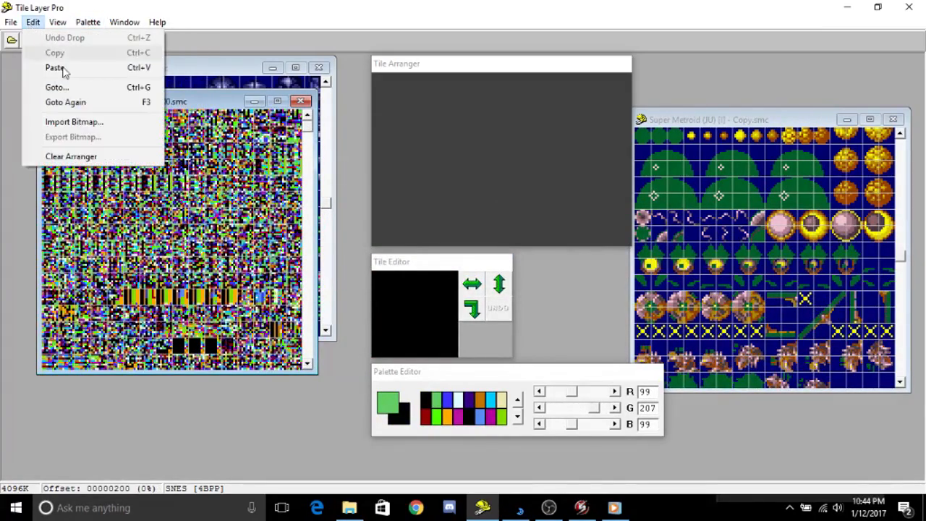
{"action": "left_click", "coordinate": [82, 84]}
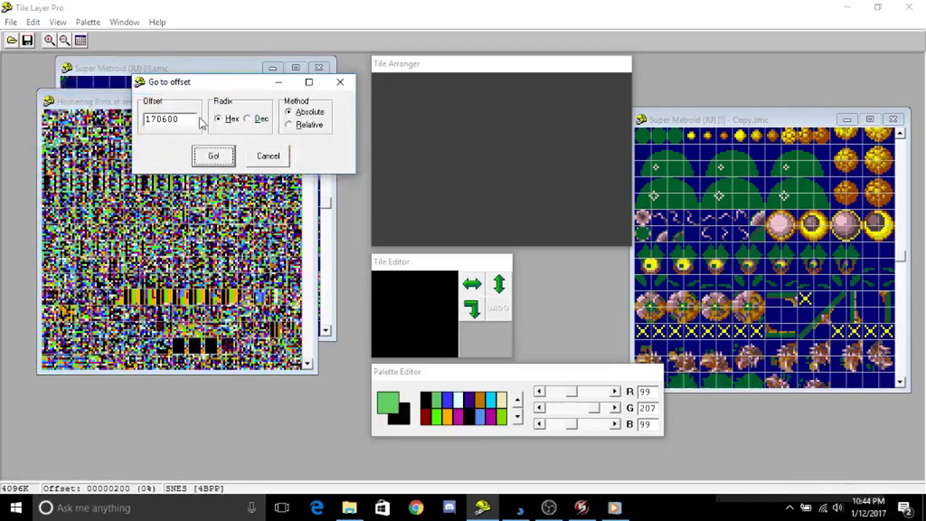
{"action": "left_click_drag", "start_coordinate": [195, 120], "coordinate": [142, 129]}
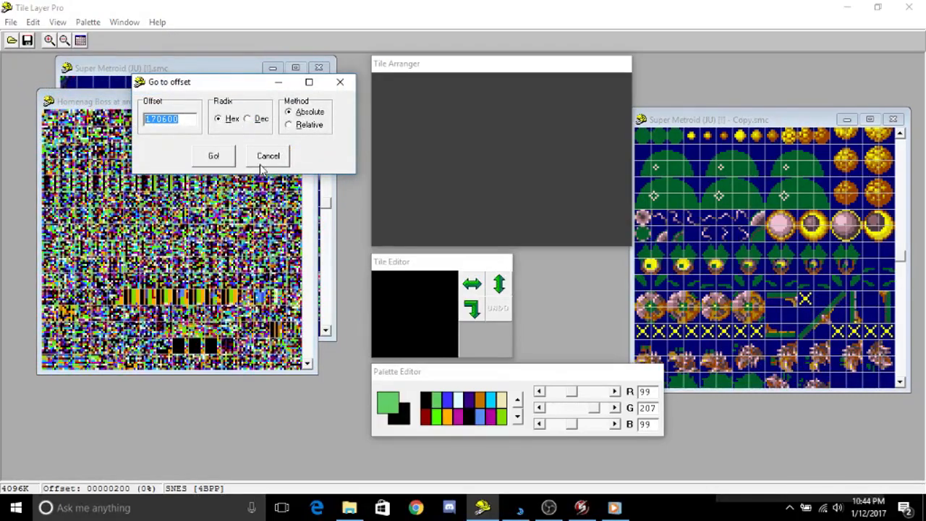
{"action": "type", "text": "290000"}
{"action": "left_click", "coordinate": [221, 159]}
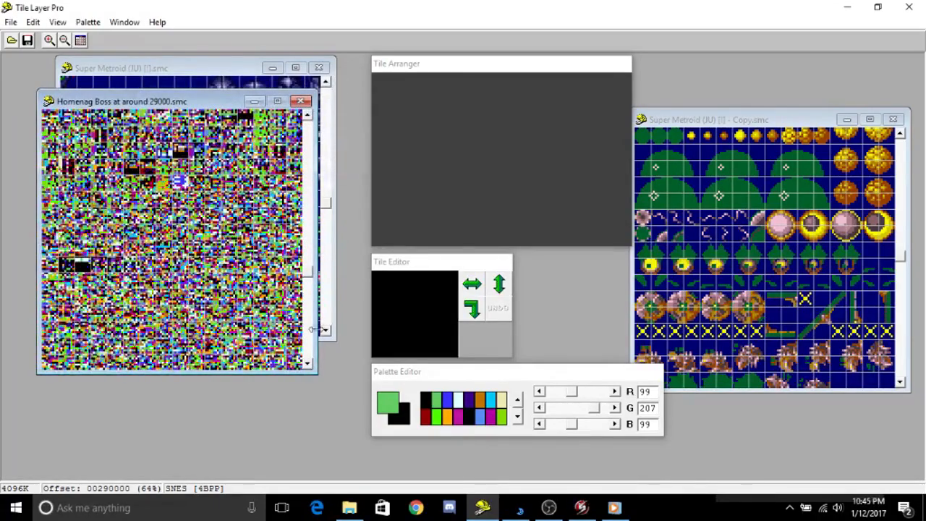
{"action": "scroll", "coordinate": [309, 359], "scroll_direction": "down", "scroll_amount": 15}
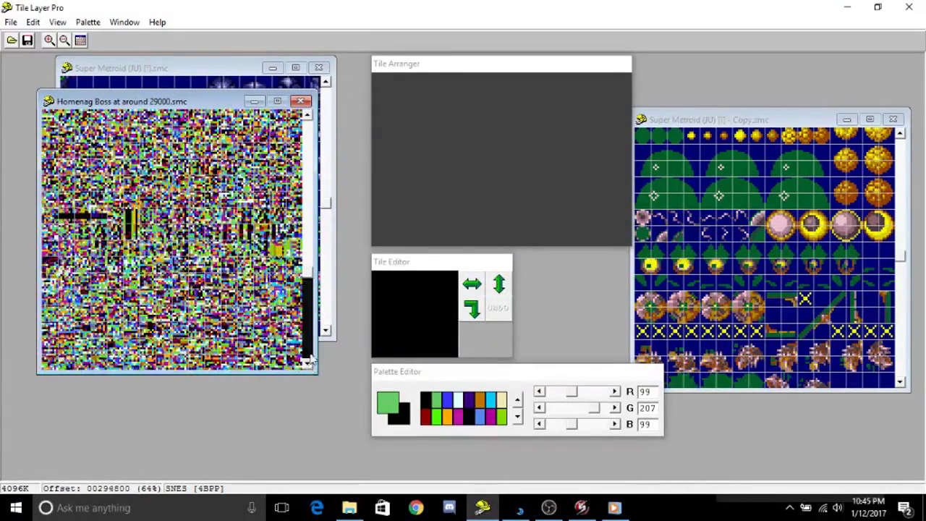
{"action": "scroll", "coordinate": [309, 359], "scroll_direction": "down", "scroll_amount": 9}
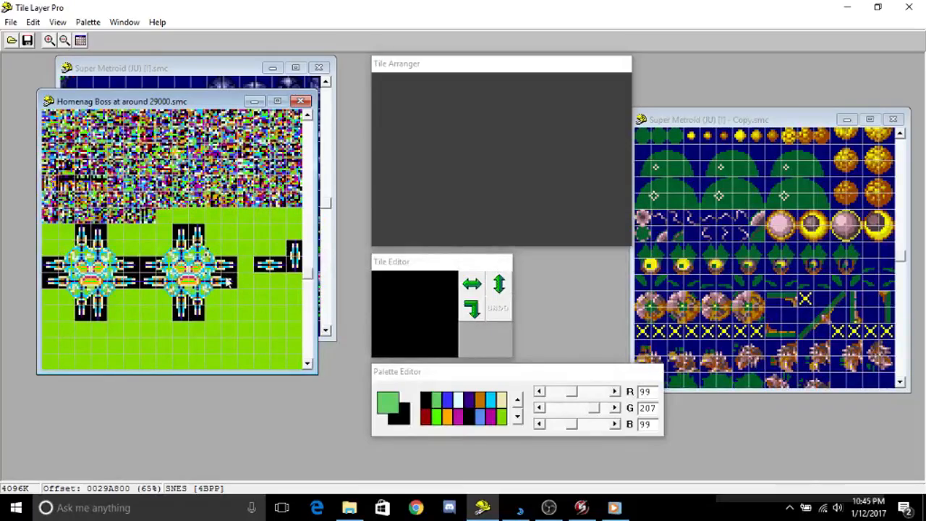
Load the Homenag.tpl palette for the spiked boss graphics.
{"action": "left_click", "coordinate": [88, 23]}
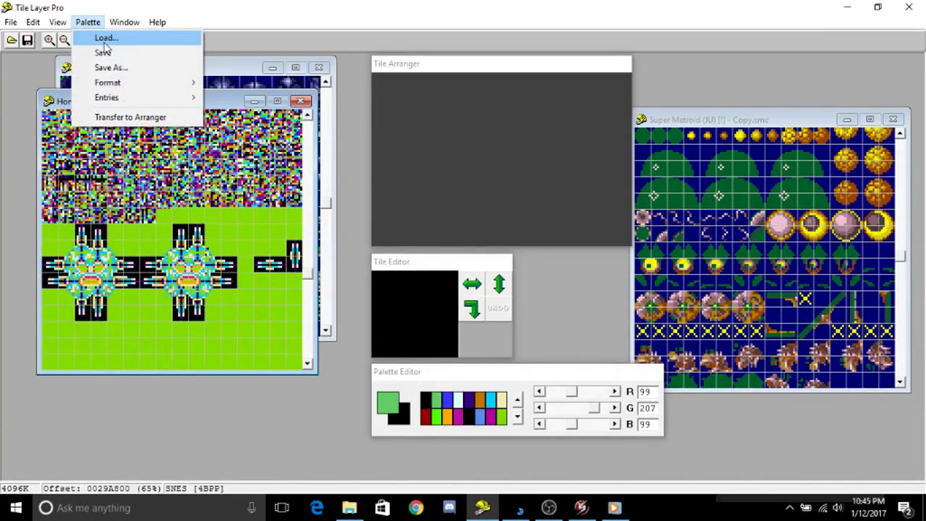
{"action": "left_click", "coordinate": [104, 42]}
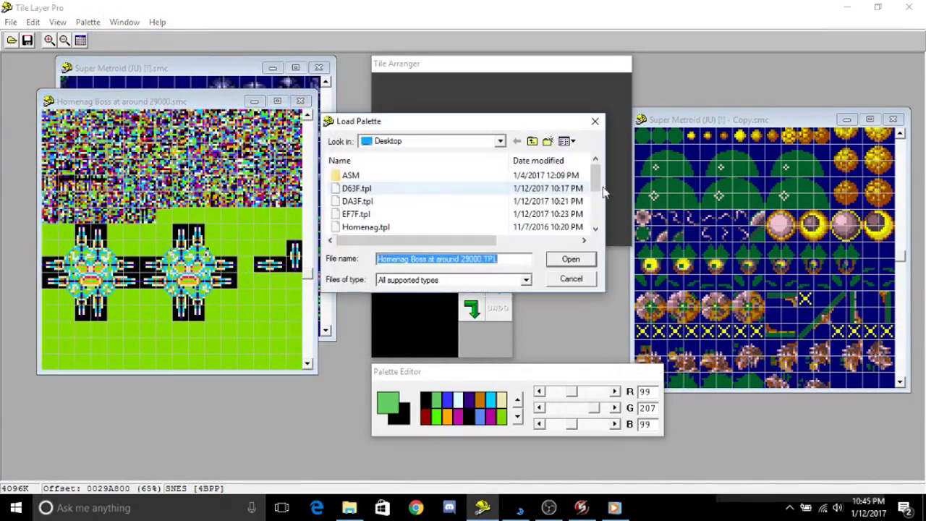
{"action": "double_click", "coordinate": [410, 227]}
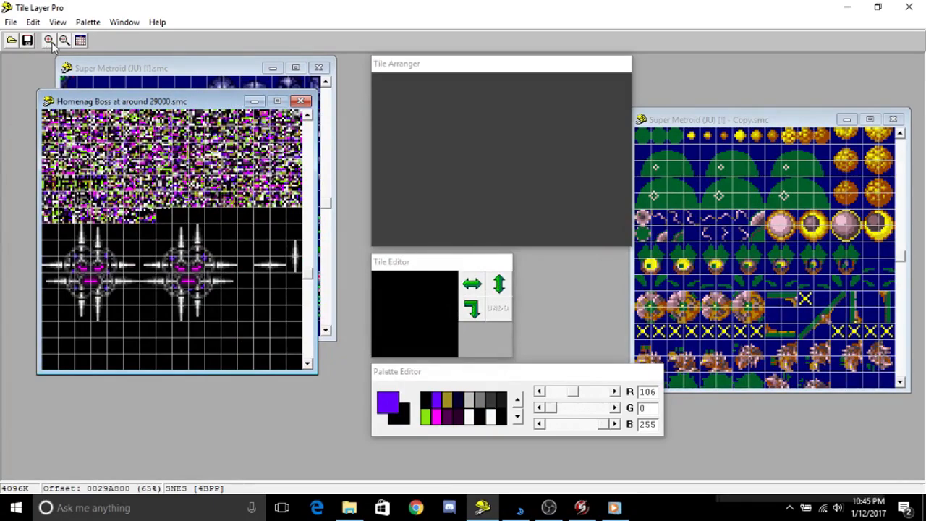
Open the graphics file "Super Metroid (JU) [!] CRE.GFX" from the Desktop with all file types listed.
{"action": "left_click", "coordinate": [86, 22]}
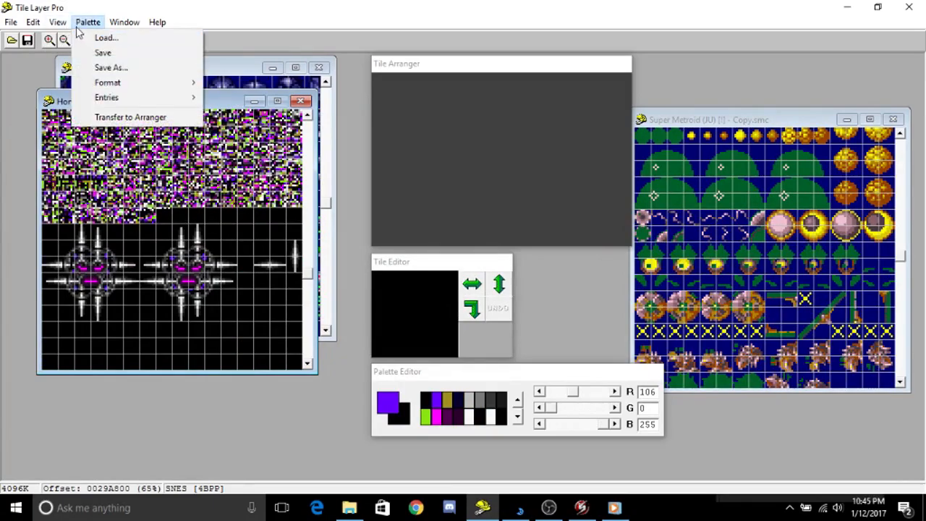
{"action": "mouse_move", "coordinate": [12, 22]}
{"action": "left_click", "coordinate": [28, 37]}
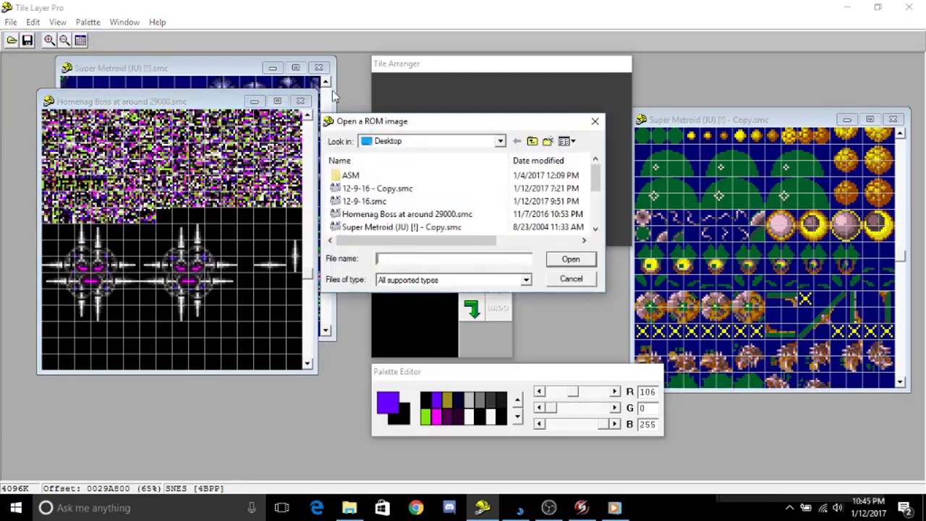
{"action": "left_click_drag", "start_coordinate": [595, 179], "coordinate": [598, 199]}
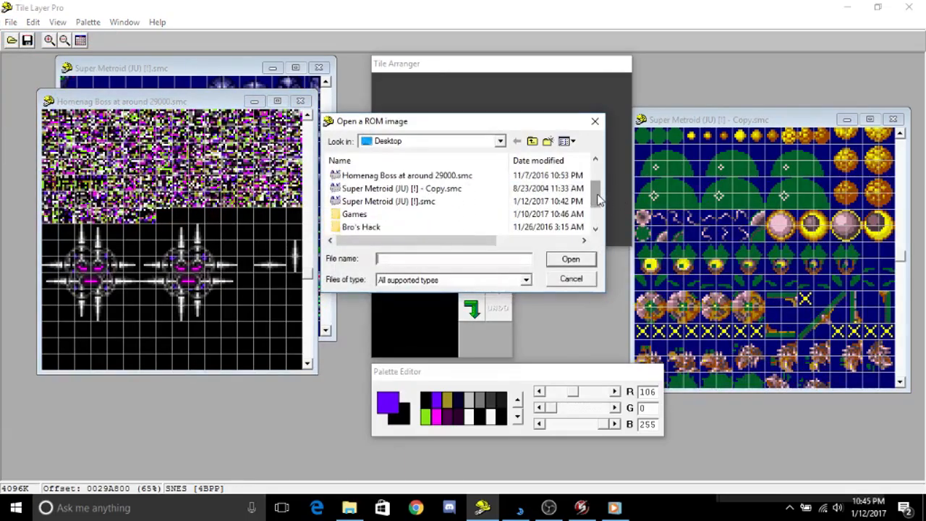
{"action": "left_click", "coordinate": [526, 280]}
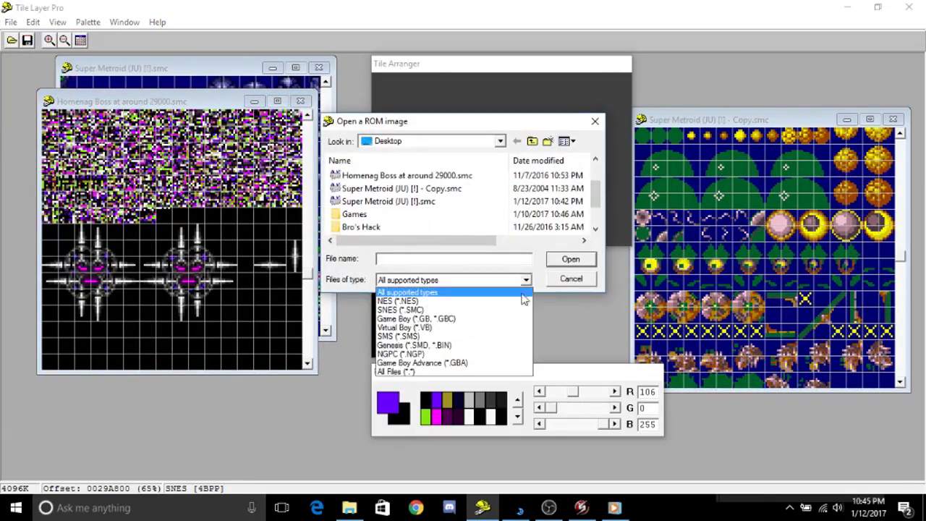
{"action": "left_click", "coordinate": [504, 376]}
{"action": "left_click_drag", "start_coordinate": [595, 184], "coordinate": [596, 219]}
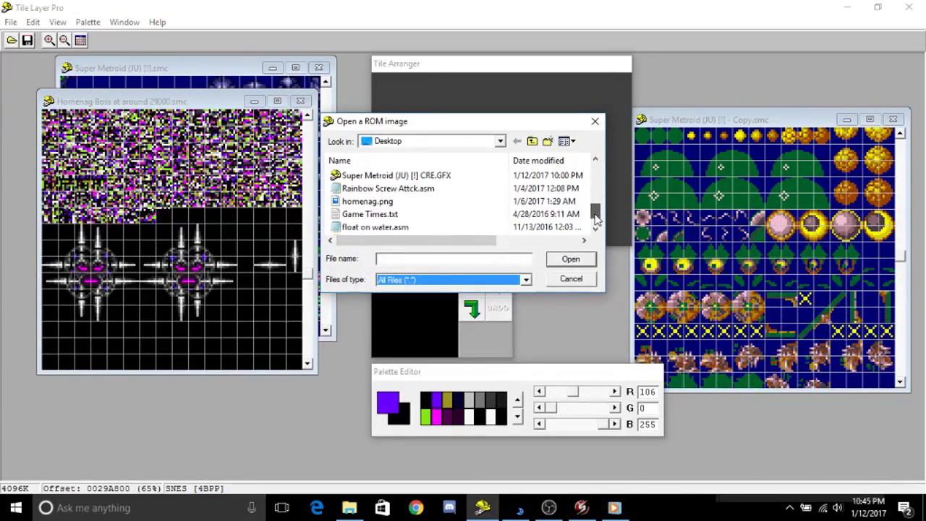
{"action": "double_click", "coordinate": [490, 176]}
Set the tile format of the CRE.GFX graphics to SNES.
{"action": "left_click", "coordinate": [88, 22]}
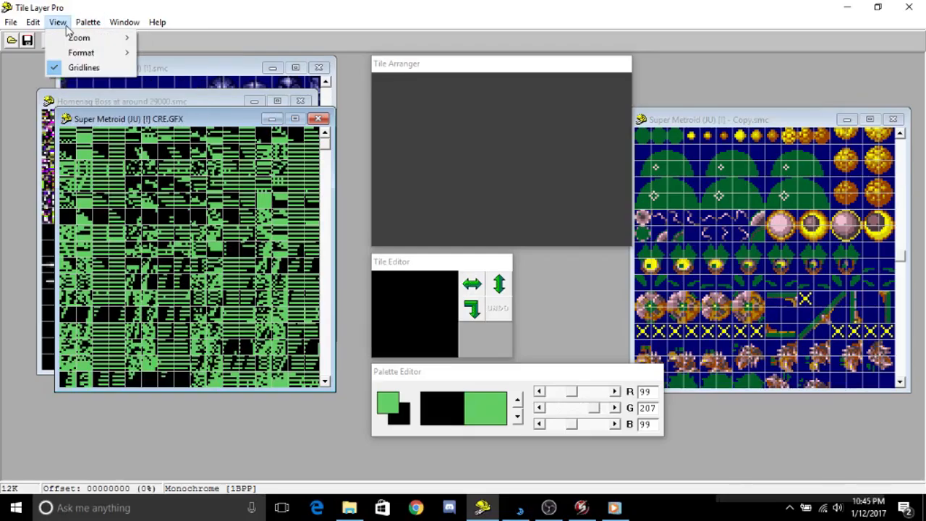
{"action": "mouse_move", "coordinate": [85, 52]}
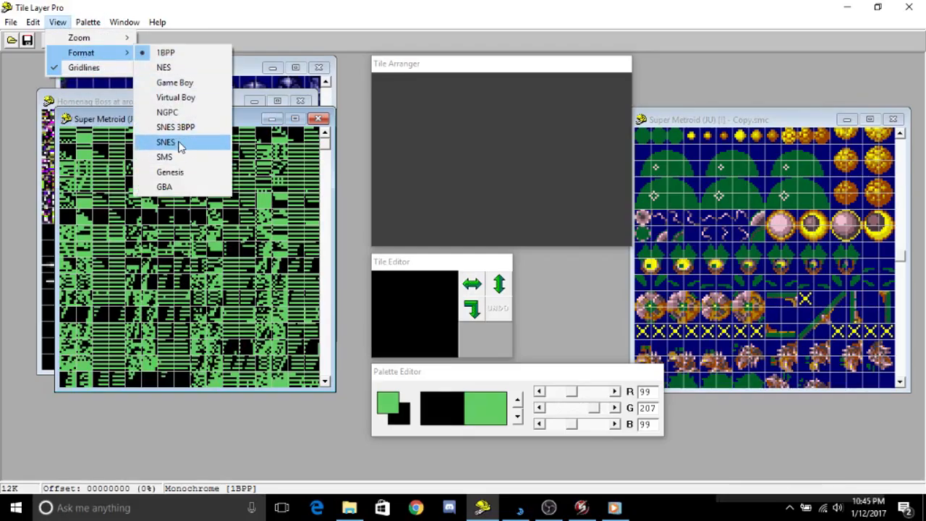
{"action": "left_click", "coordinate": [166, 142]}
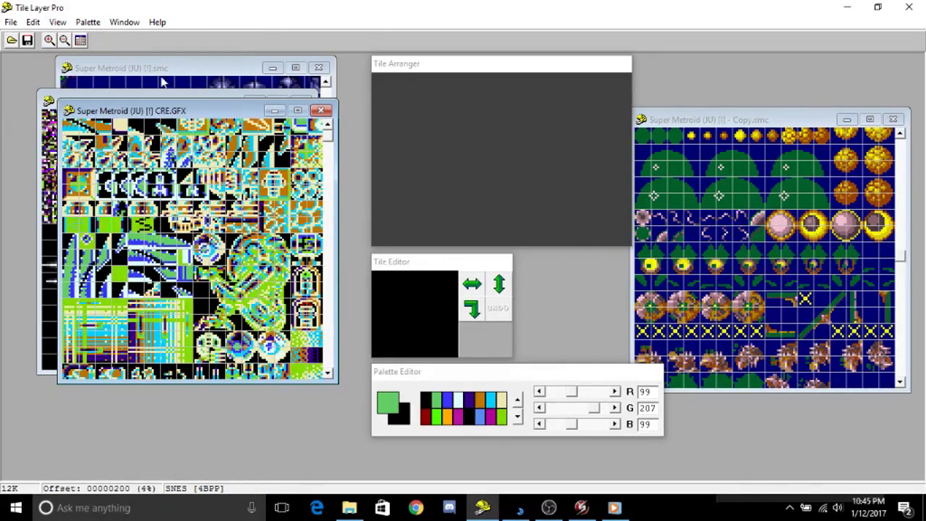
Load the palette "Super Metroid (JU) [!]_$00.tpl" for the CRE.GFX tiles.
{"action": "left_click", "coordinate": [124, 22]}
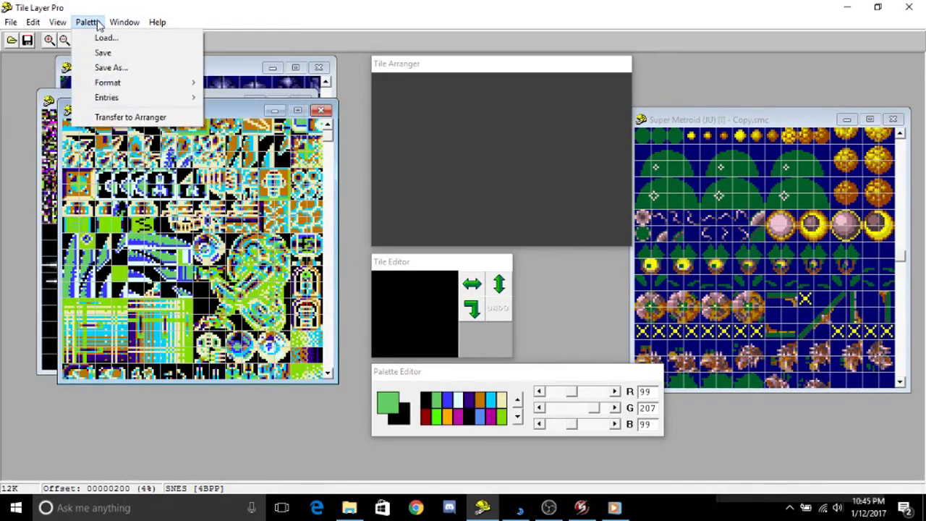
{"action": "left_click", "coordinate": [101, 36]}
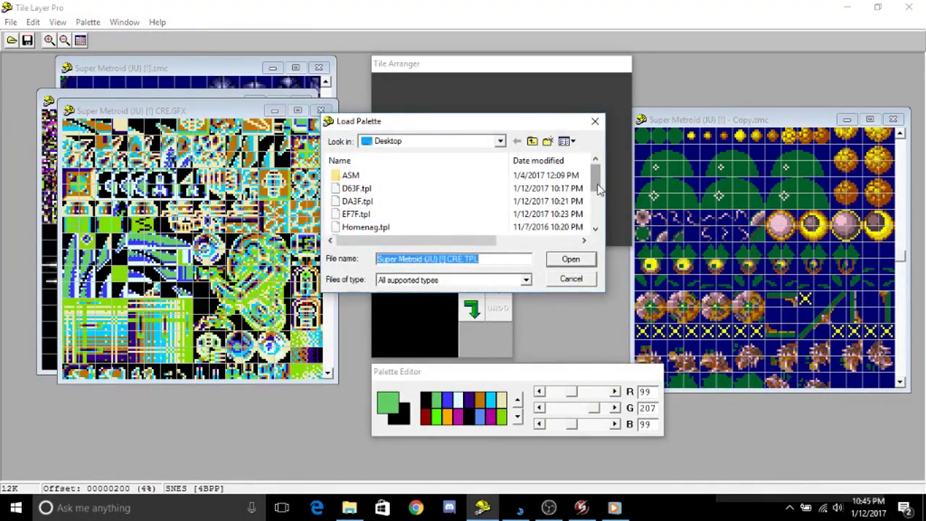
{"action": "left_click_drag", "start_coordinate": [596, 189], "coordinate": [596, 201]}
{"action": "double_click", "coordinate": [491, 214]}
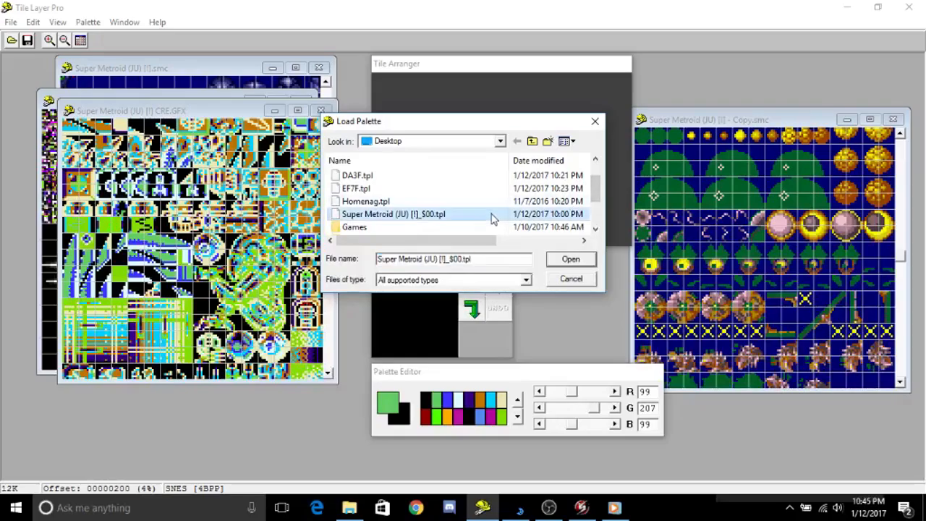
Move the Tile Arranger and Tile Editor aside, place CRE.GFX beside the Homenag boss sprites, and find the small vertical spike tiles.
{"action": "left_click_drag", "start_coordinate": [430, 72], "coordinate": [687, 118]}
{"action": "left_click_drag", "start_coordinate": [437, 255], "coordinate": [726, 265]}
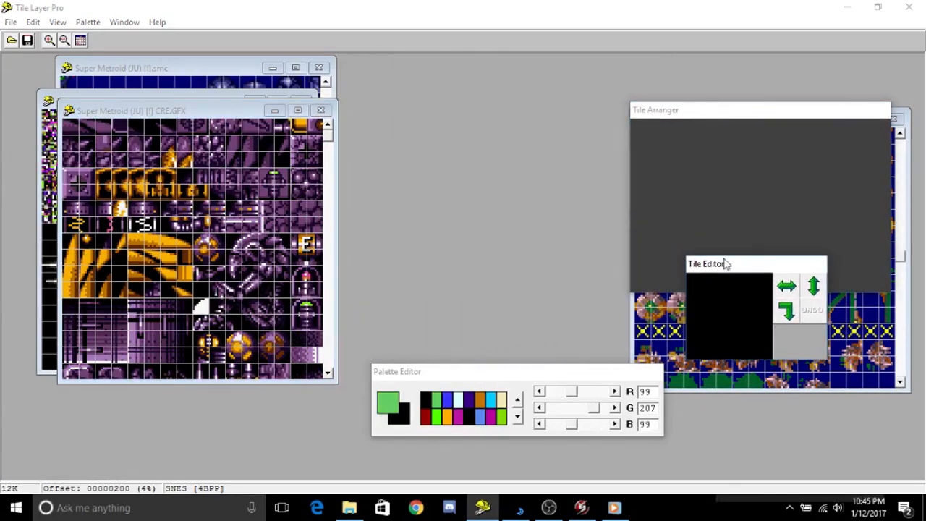
{"action": "left_click_drag", "start_coordinate": [143, 110], "coordinate": [416, 70]}
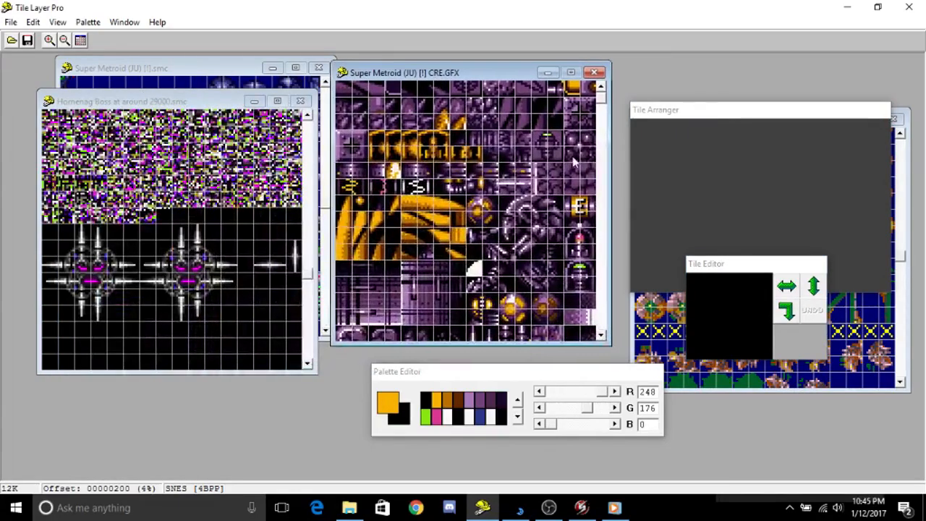
{"action": "left_click_drag", "start_coordinate": [600, 103], "coordinate": [617, 312]}
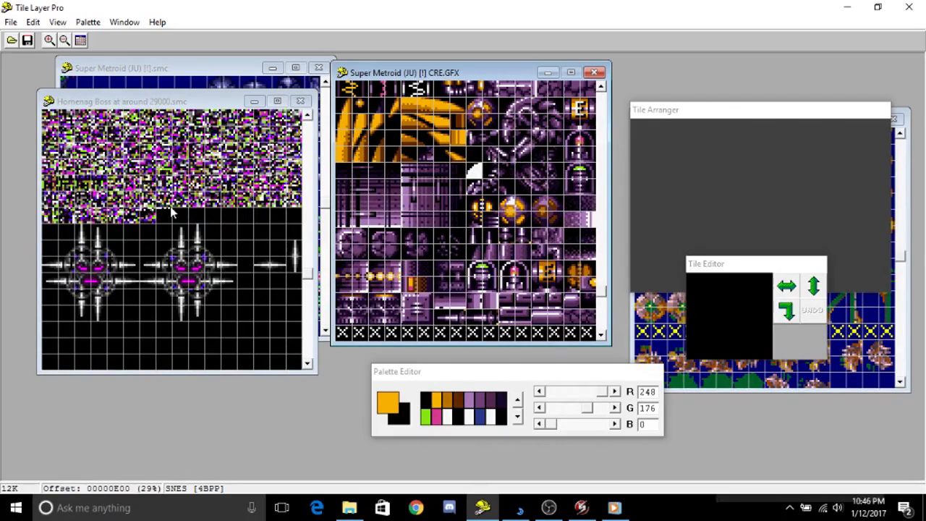
Copy the four small vertical spike tiles from CRE.GFX into the empty tiles above and beside the second spiked boss sprite.
{"action": "left_click", "coordinate": [476, 238]}
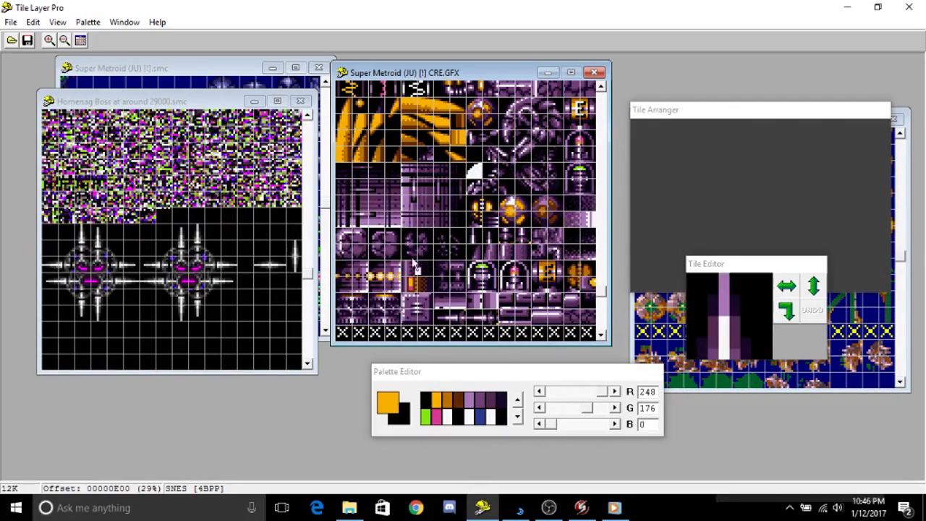
{"action": "left_click", "coordinate": [491, 243]}
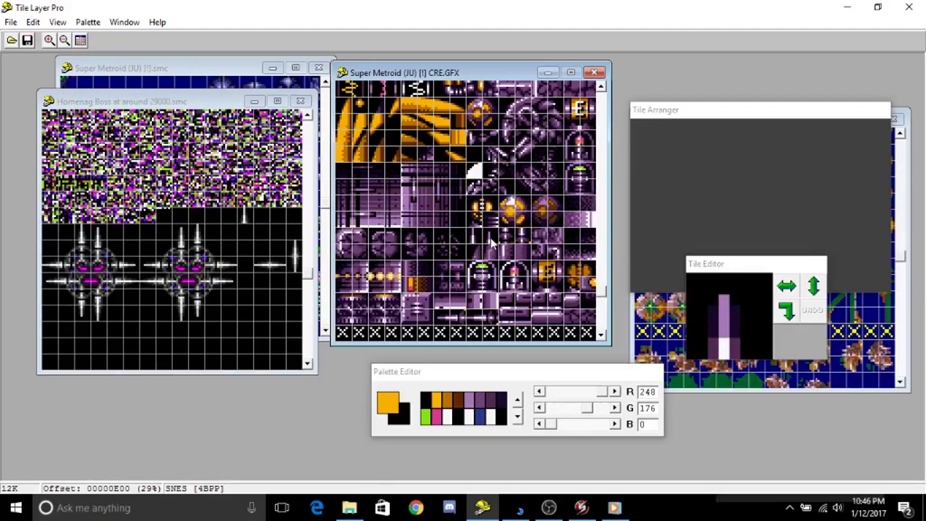
{"action": "left_click", "coordinate": [511, 239]}
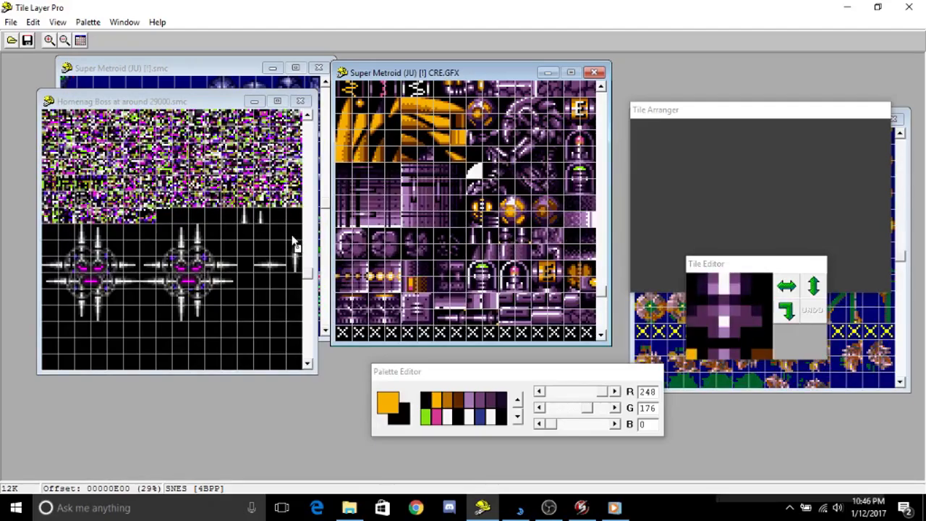
{"action": "left_click", "coordinate": [534, 245]}
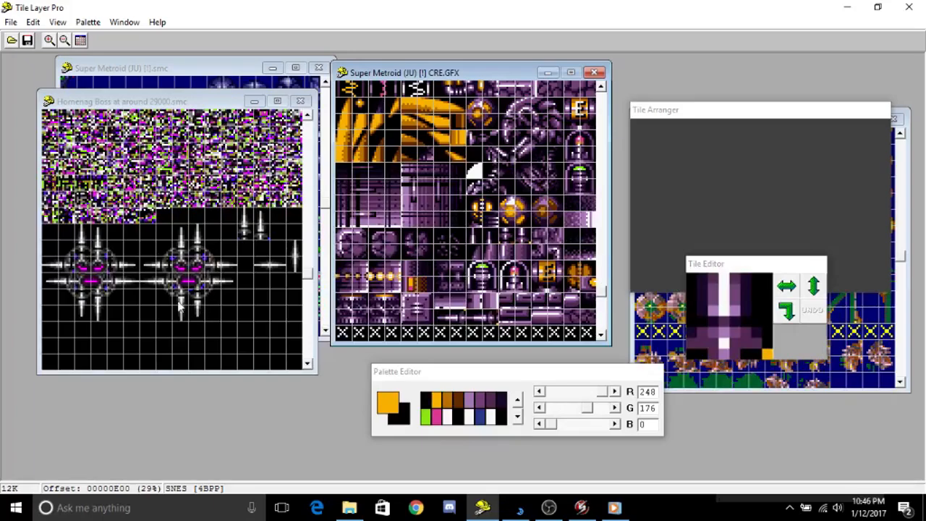
Blank out the copied spike tiles and close the Homenag boss ROM without saving changes.
{"action": "left_click", "coordinate": [243, 237]}
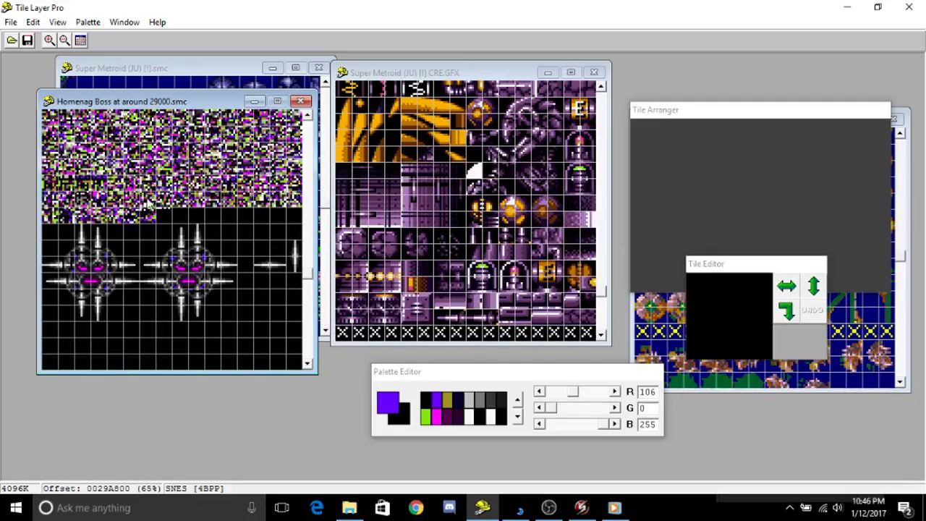
{"action": "left_click", "coordinate": [301, 101]}
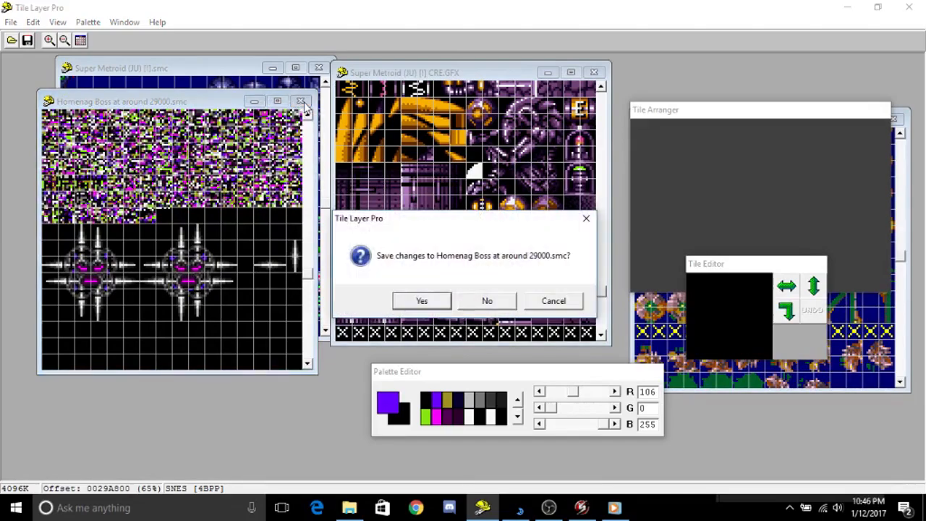
{"action": "left_click", "coordinate": [481, 301]}
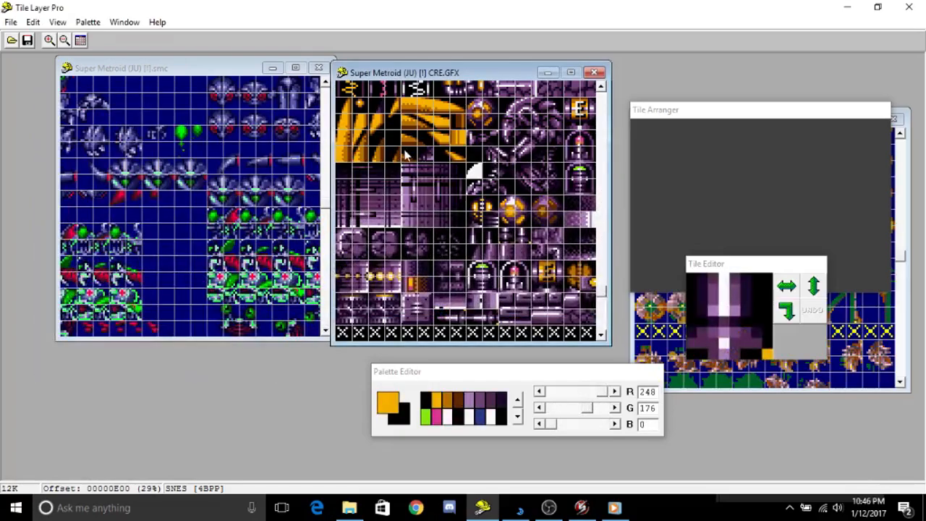
Switch to SMILE RF, open the ROM 12-9-16.smc from the Desktop, and close the map window.
{"action": "left_click", "coordinate": [580, 507]}
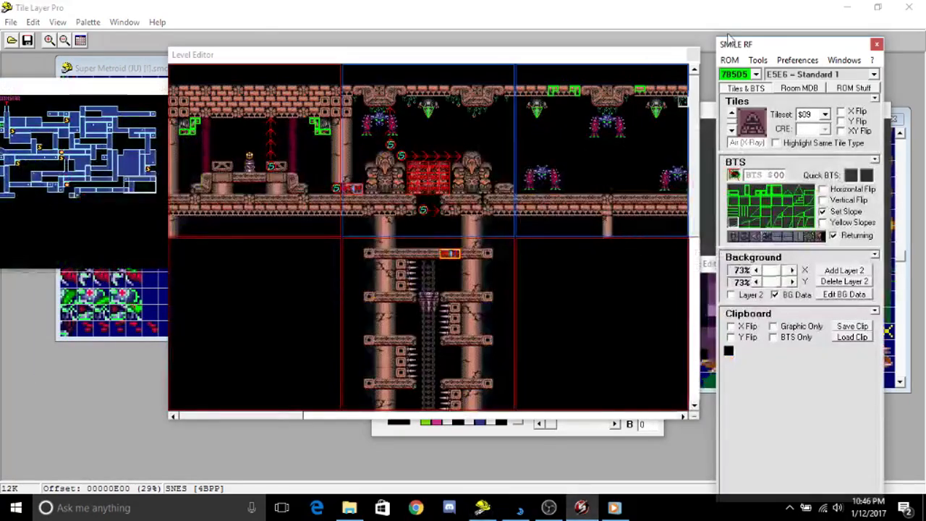
{"action": "left_click", "coordinate": [729, 60]}
{"action": "left_click", "coordinate": [736, 77]}
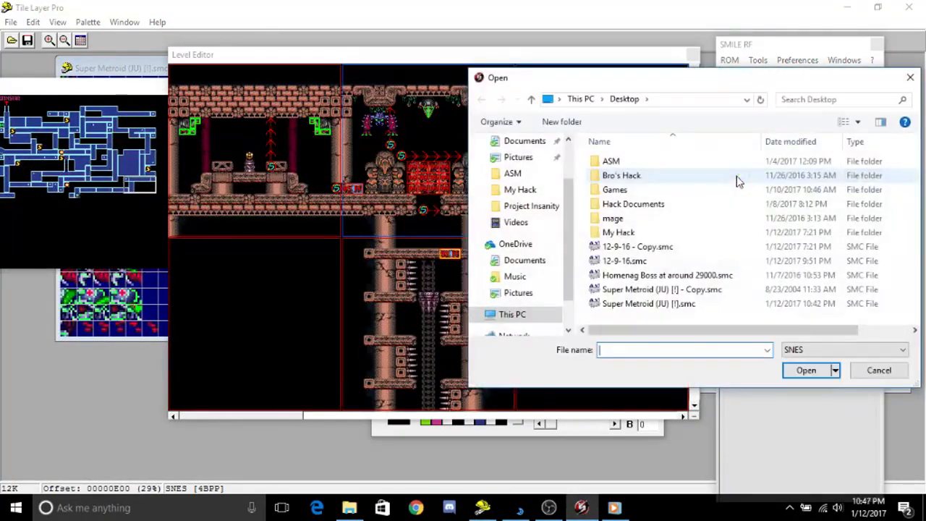
{"action": "double_click", "coordinate": [646, 261]}
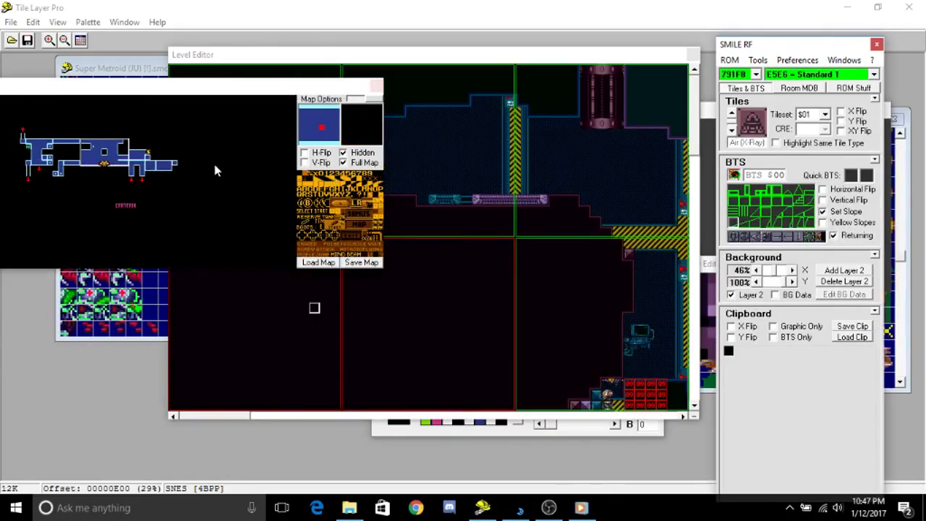
{"action": "left_click", "coordinate": [377, 89]}
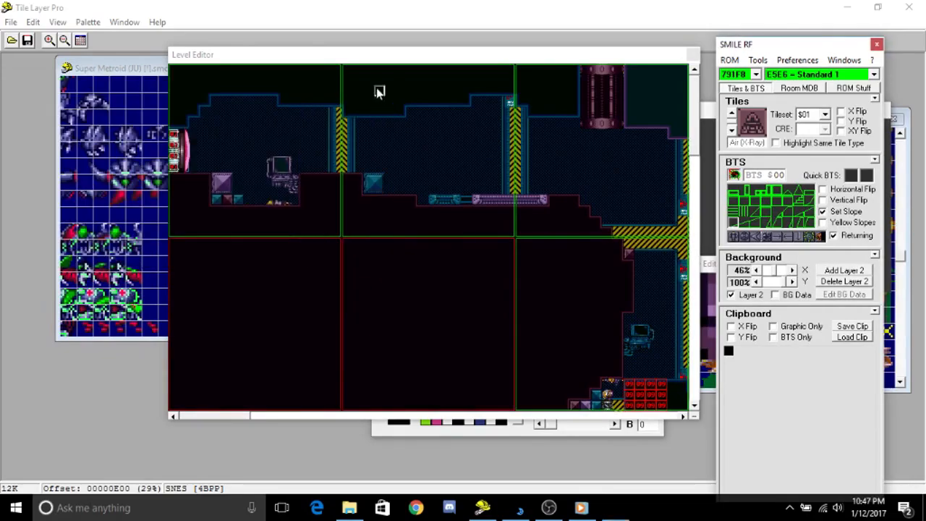
Load room 7CC27 from the room list into the Level Editor.
{"action": "left_click", "coordinate": [729, 60]}
{"action": "left_click", "coordinate": [738, 50]}
{"action": "left_click", "coordinate": [743, 75]}
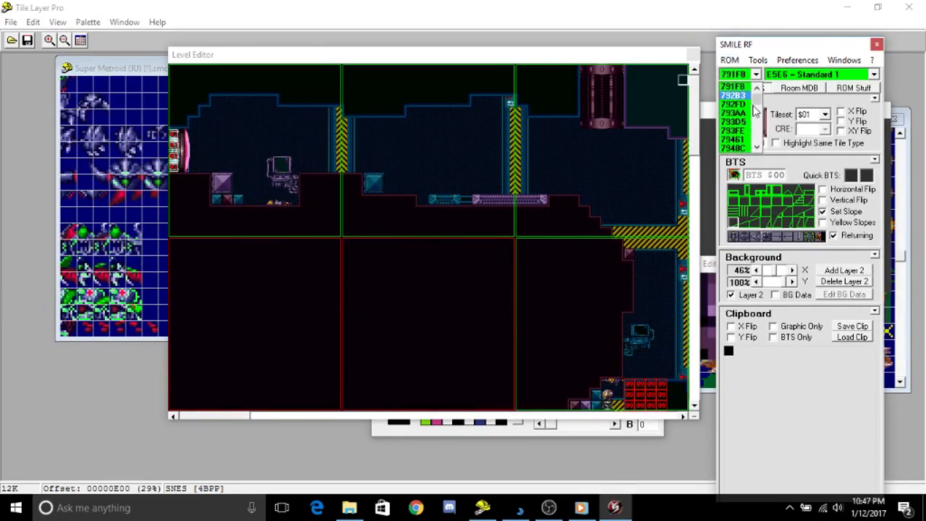
{"action": "scroll", "coordinate": [752, 130], "scroll_direction": "down", "scroll_amount": 10}
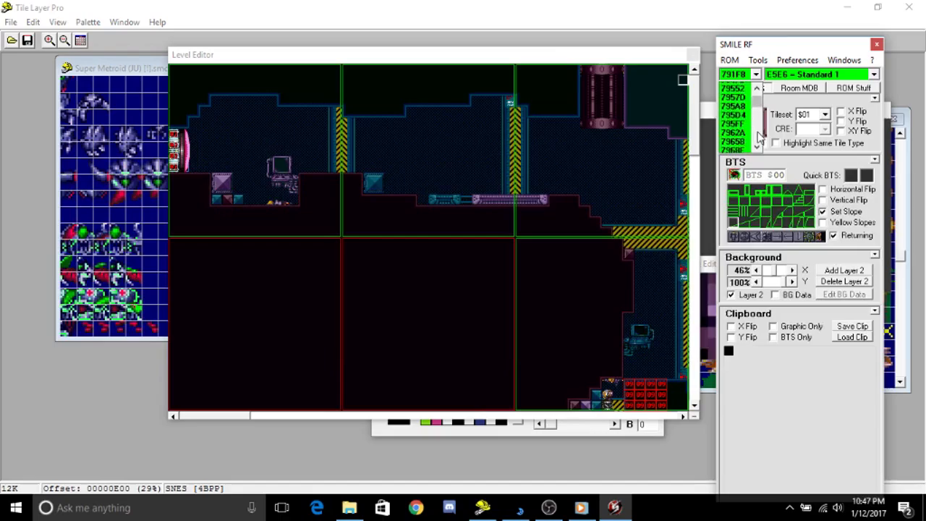
{"action": "scroll", "coordinate": [760, 137], "scroll_direction": "down", "scroll_amount": 10}
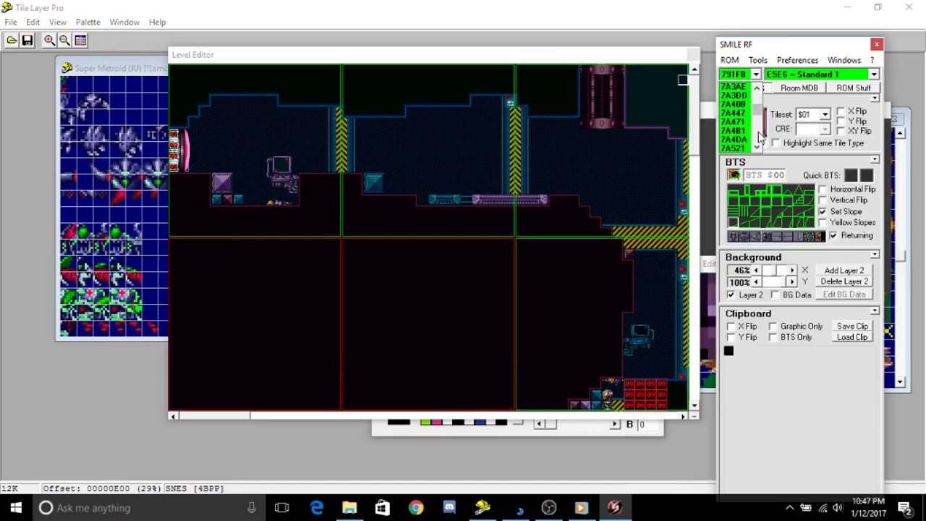
{"action": "scroll", "coordinate": [760, 137], "scroll_direction": "down", "scroll_amount": 2}
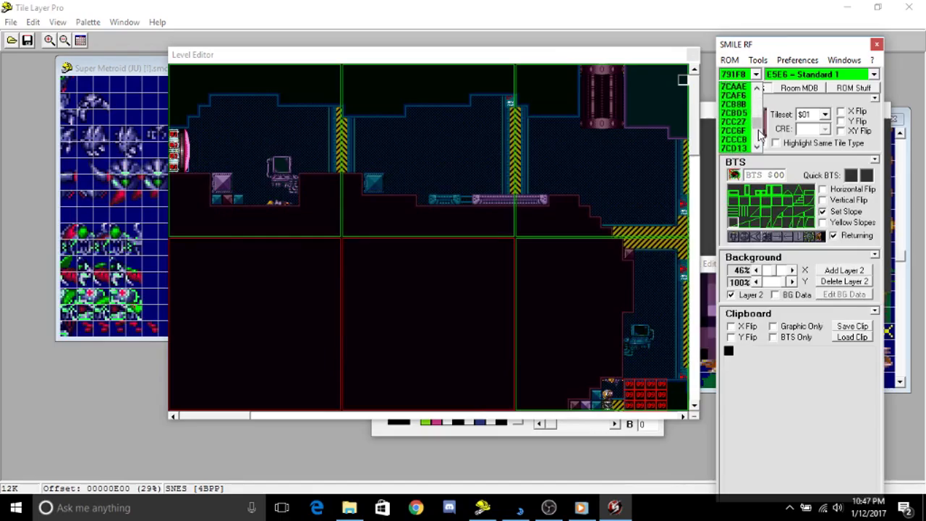
{"action": "left_click", "coordinate": [752, 124]}
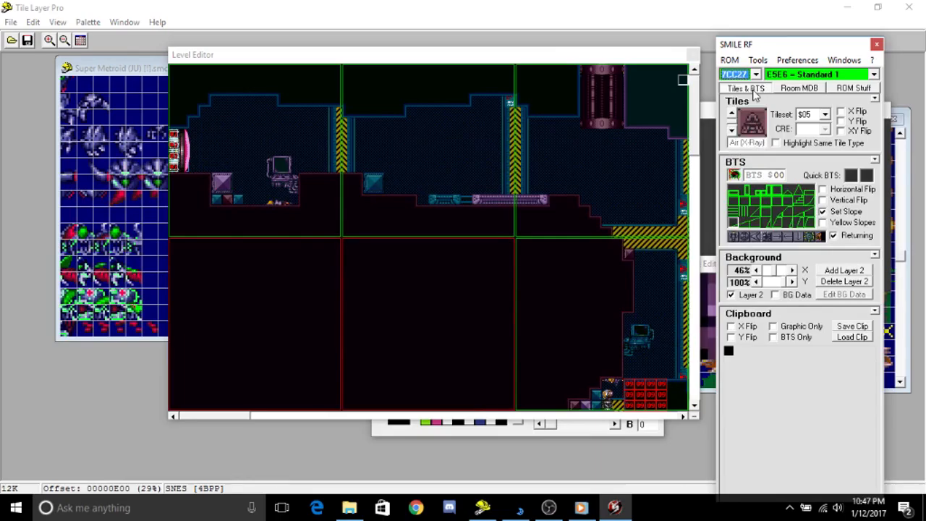
Load room 7CA52 from the area map, close the map, and view the lower part of the room.
{"action": "left_click", "coordinate": [843, 60]}
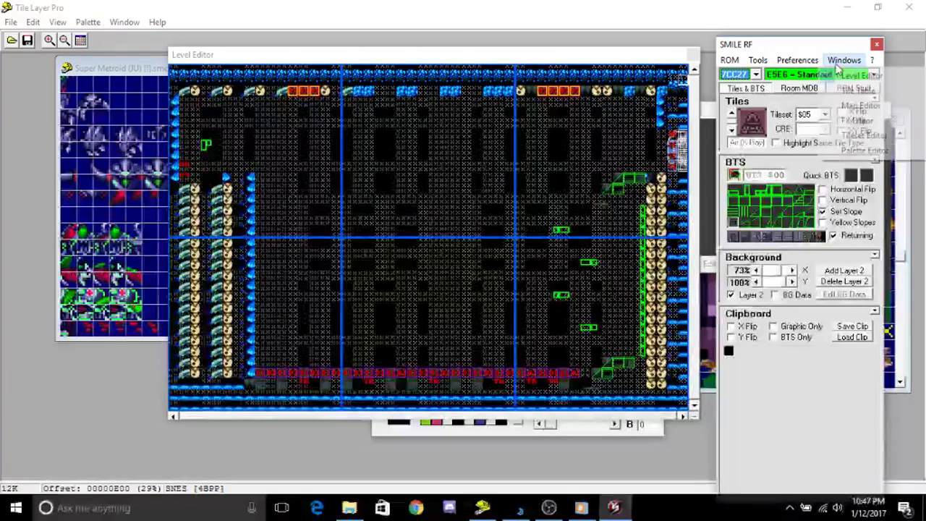
{"action": "left_click", "coordinate": [859, 105]}
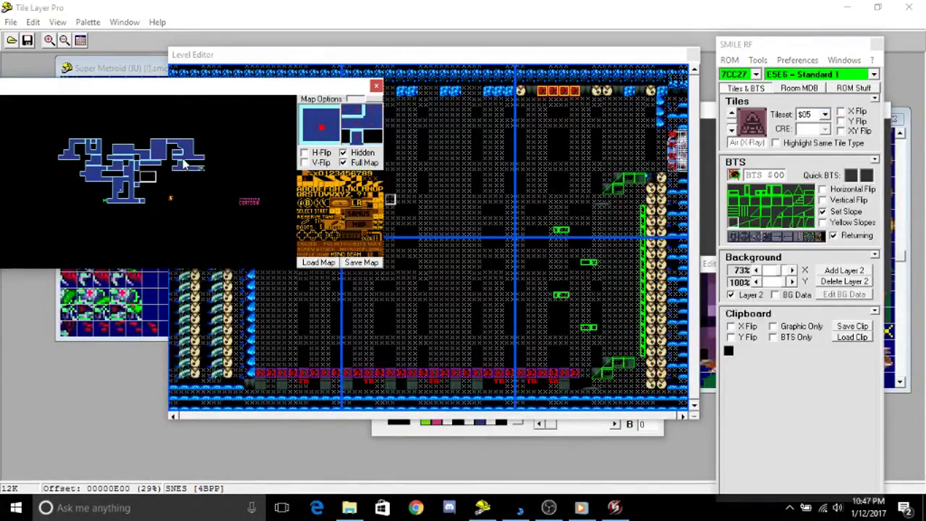
{"action": "left_click_drag", "start_coordinate": [220, 91], "coordinate": [52, 90]}
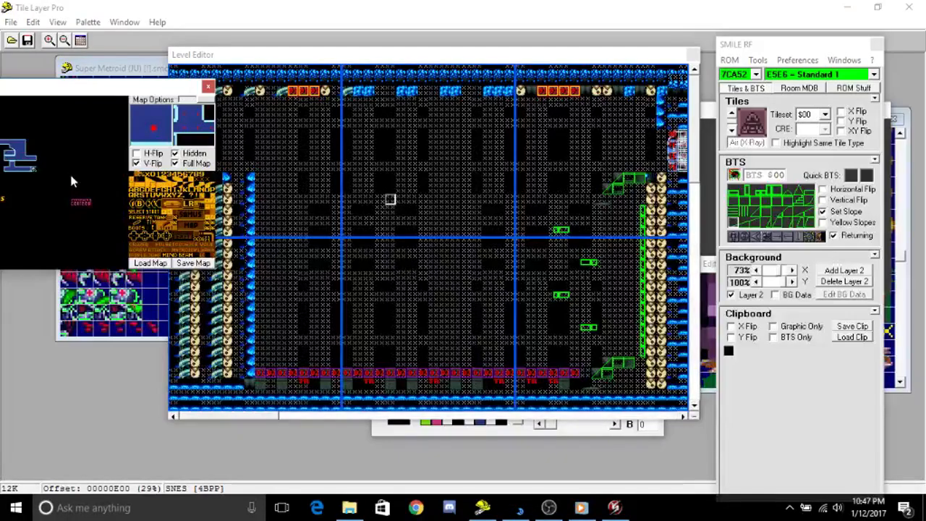
{"action": "left_click", "coordinate": [52, 138]}
{"action": "left_click", "coordinate": [208, 86]}
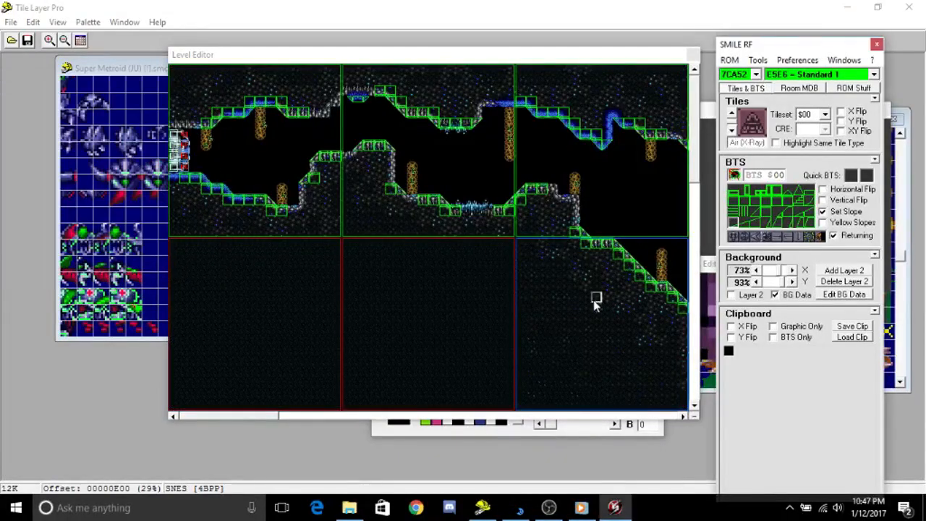
{"action": "left_click", "coordinate": [673, 417]}
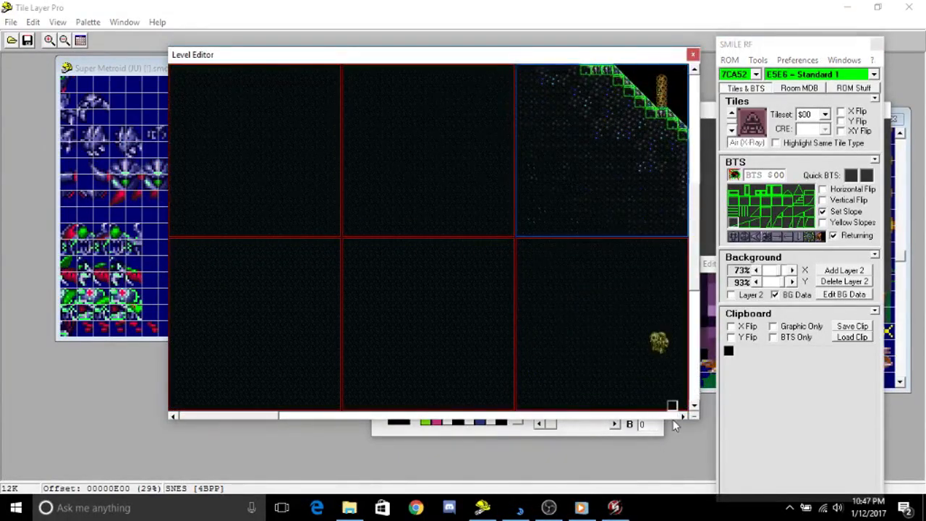
Launch an emulator test of room 7CA52 beside the barred capsule and walk up to the pillar in front of it.
{"action": "left_click", "coordinate": [672, 416]}
{"action": "left_click", "coordinate": [672, 416]}
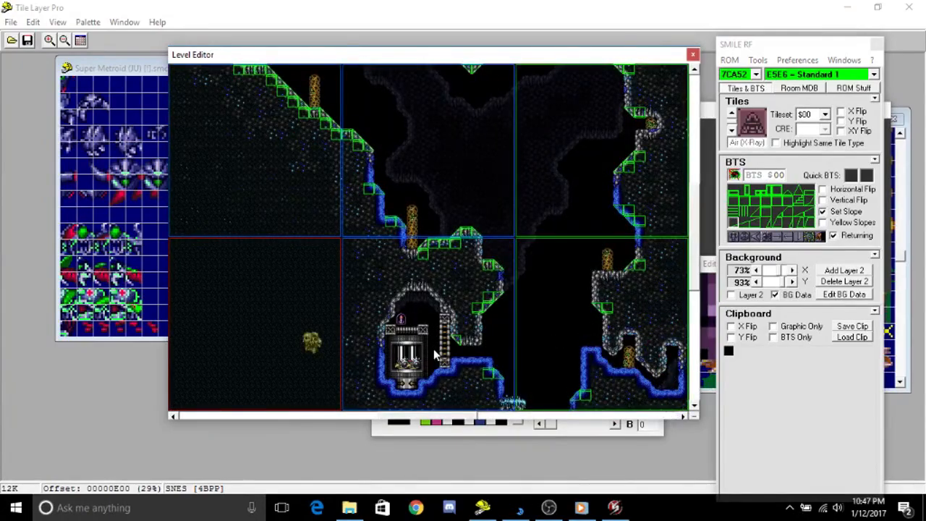
{"action": "left_click", "coordinate": [509, 352], "text": "ctrl"}
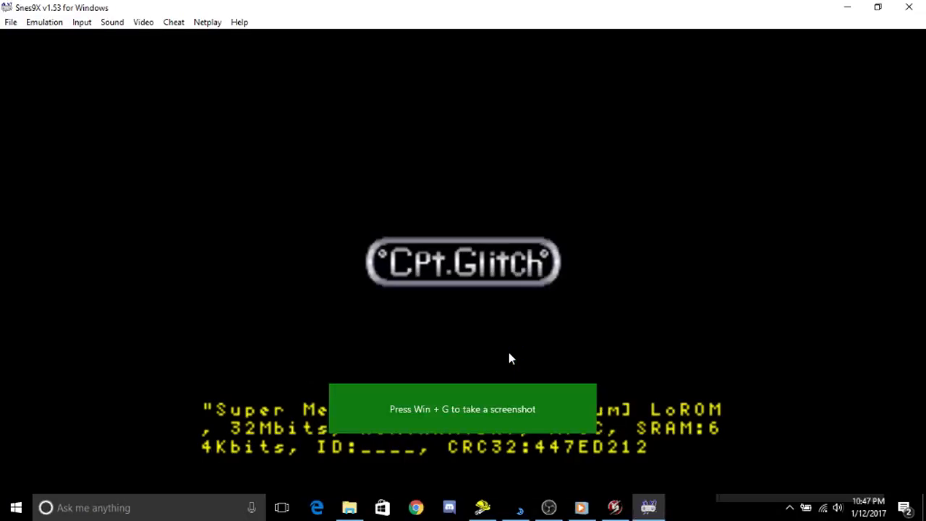
{"action": "key", "text": "Left"}
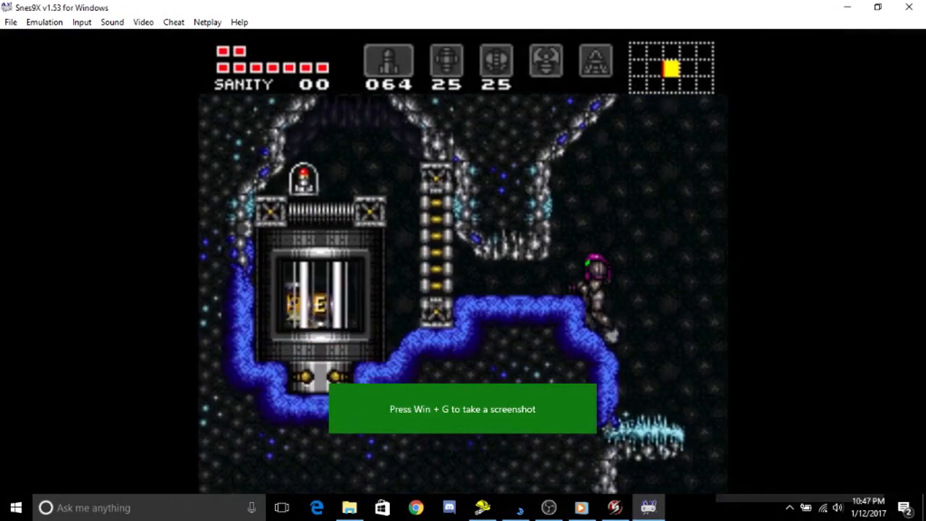
{"action": "key", "text": "Left"}
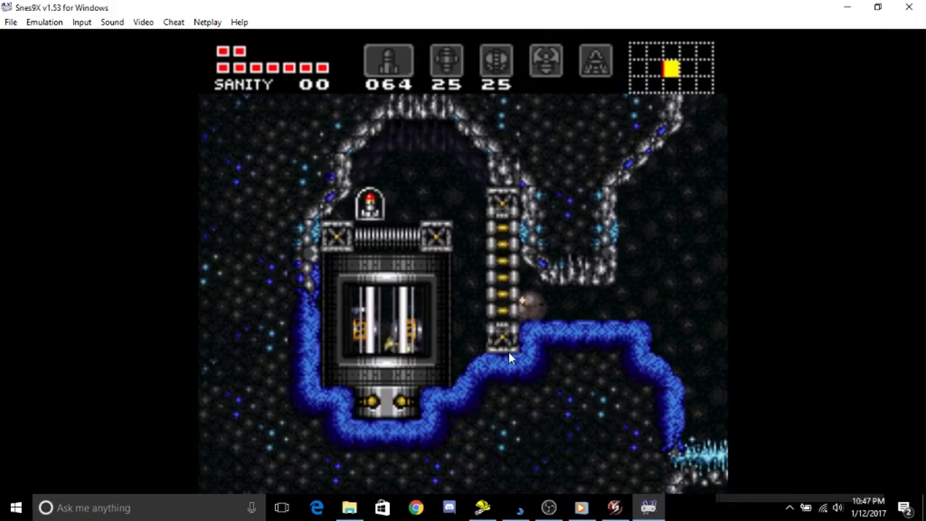
{"action": "key", "text": "Right"}
{"action": "key", "text": "Up"}
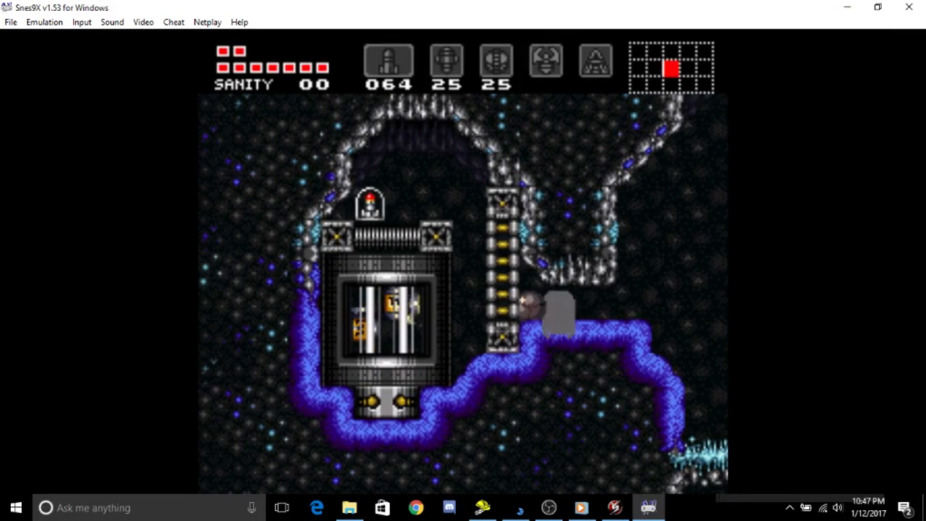
{"action": "key", "text": "Left"}
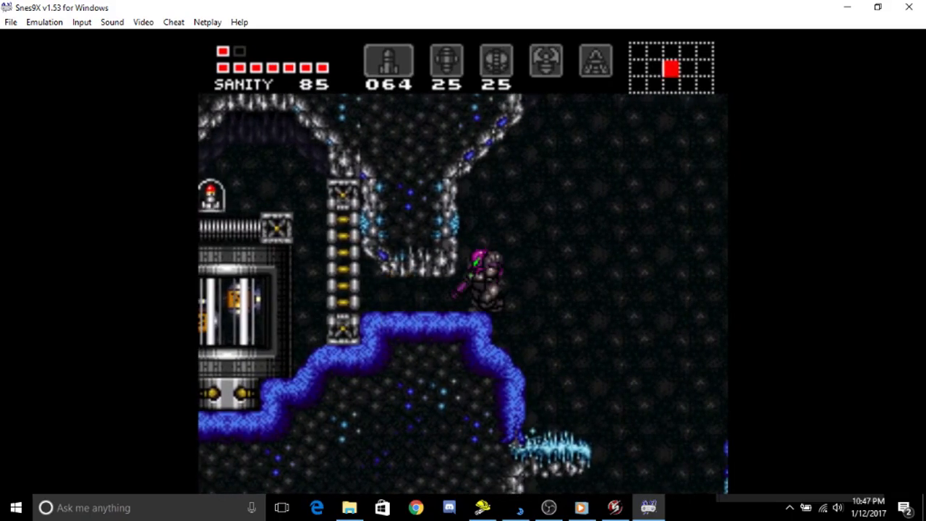
Move back and forth between the pillar and the ledge to examine the capsule's custom graphics in play, and close the emulator.
{"action": "key", "text": "Down"}
{"action": "key", "text": "Down"}
{"action": "key", "text": "Left"}
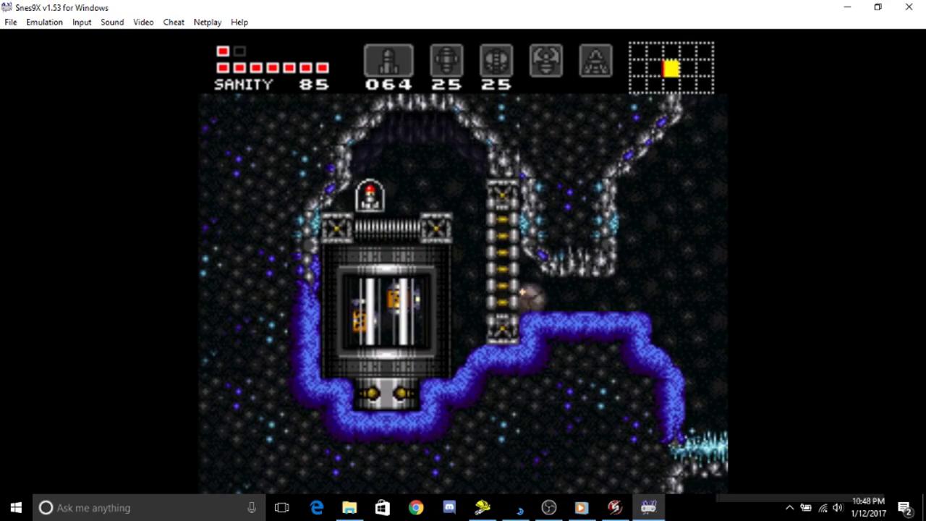
{"action": "key", "text": "Right"}
{"action": "key", "text": "Left"}
{"action": "key", "text": "Up"}
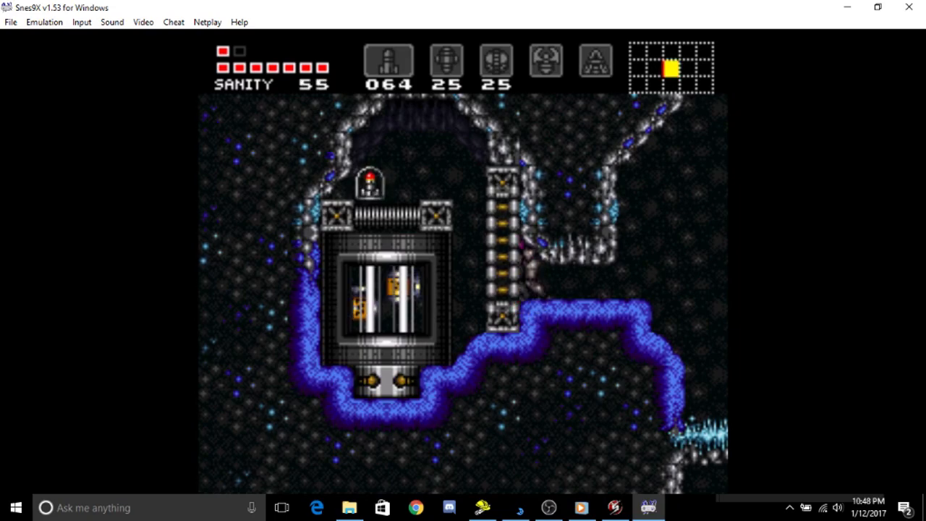
{"action": "key", "text": "Down"}
{"action": "key", "text": "Right"}
{"action": "key", "text": "Up"}
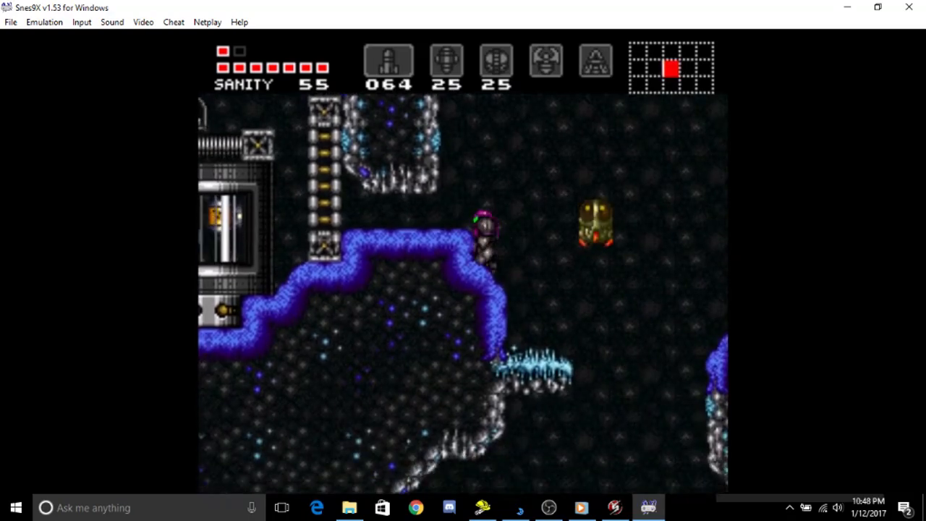
{"action": "key", "text": "Left"}
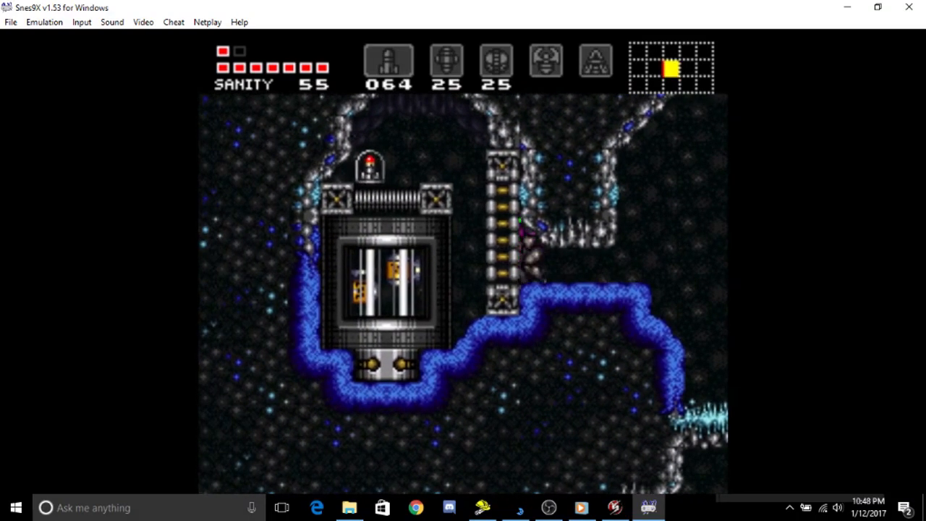
{"action": "key", "text": "Right"}
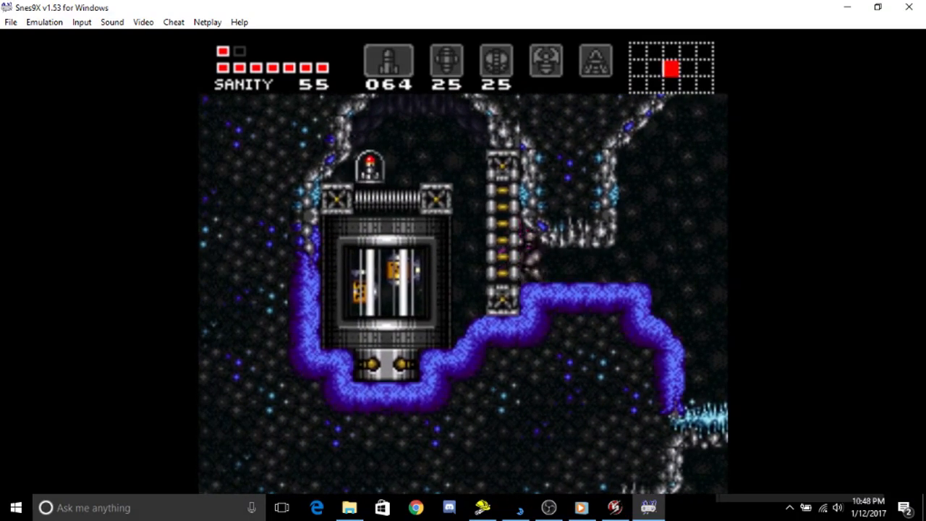
{"action": "left_click", "coordinate": [909, 7]}
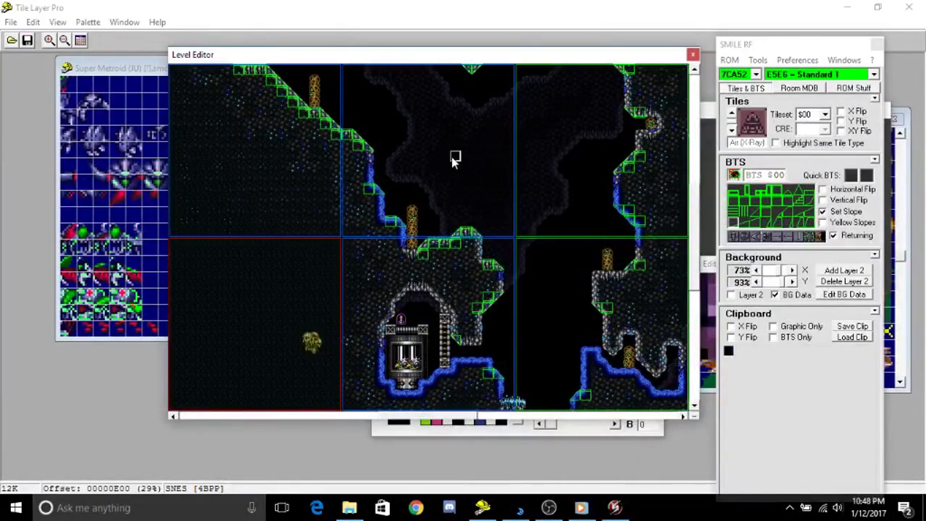
Return to SMILE RF, open the Tile Table, and copy a tile from the ledge beside the capsule room with clipboard X Flip on.
{"action": "left_click", "coordinate": [140, 78]}
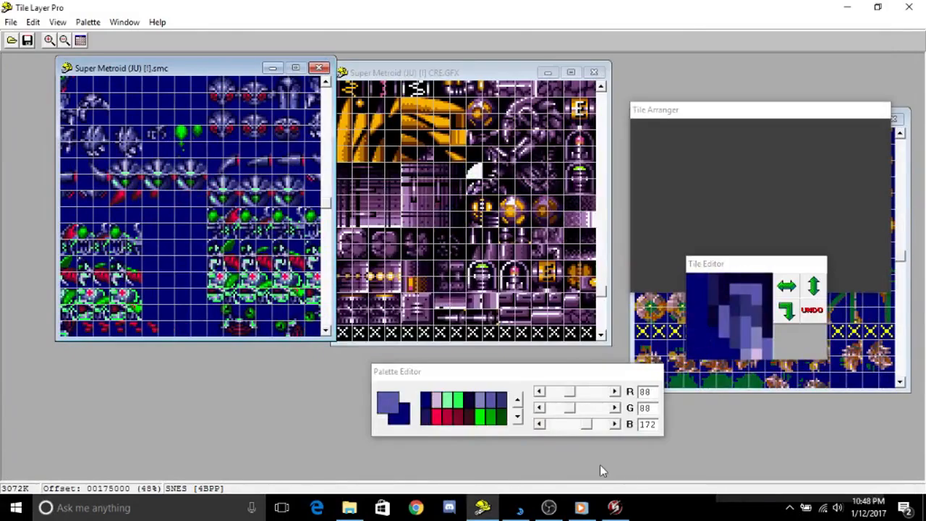
{"action": "left_click", "coordinate": [613, 507]}
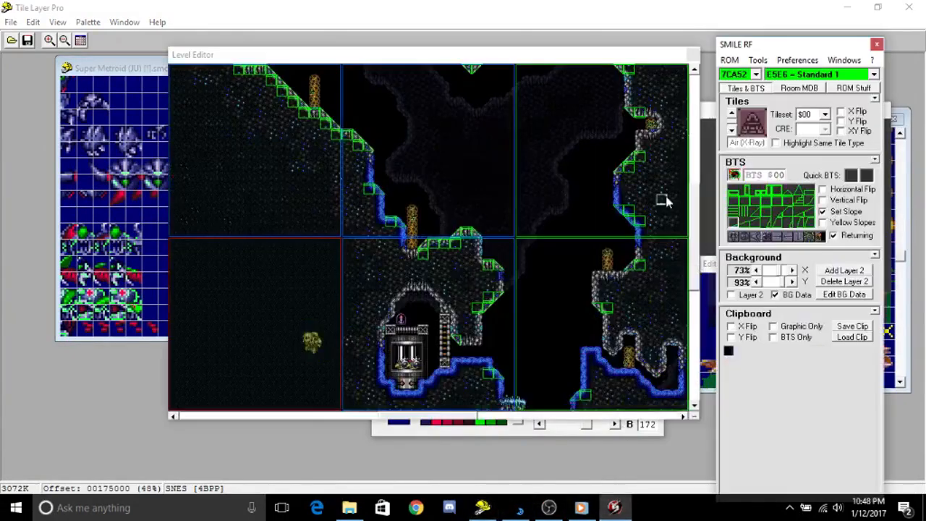
{"action": "left_click", "coordinate": [846, 63]}
{"action": "left_click", "coordinate": [858, 91]}
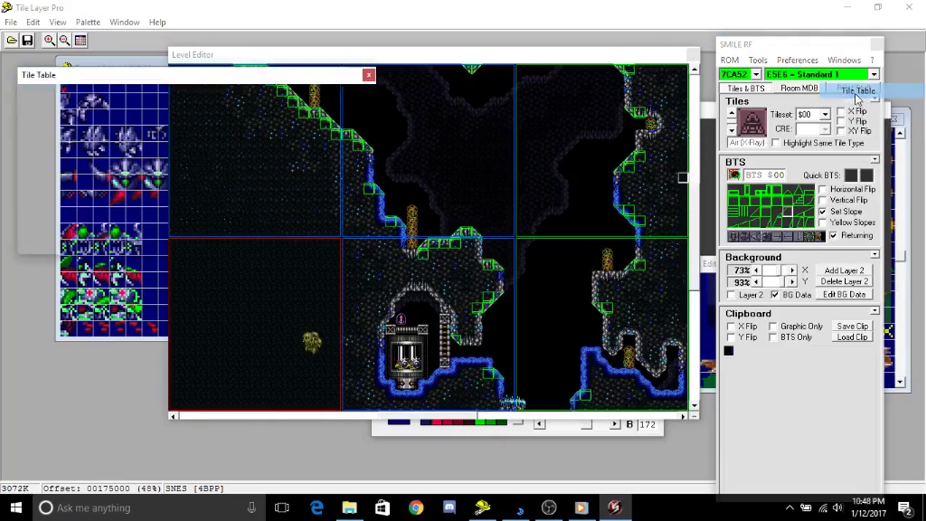
{"action": "right_click", "coordinate": [476, 344]}
{"action": "left_click", "coordinate": [745, 327]}
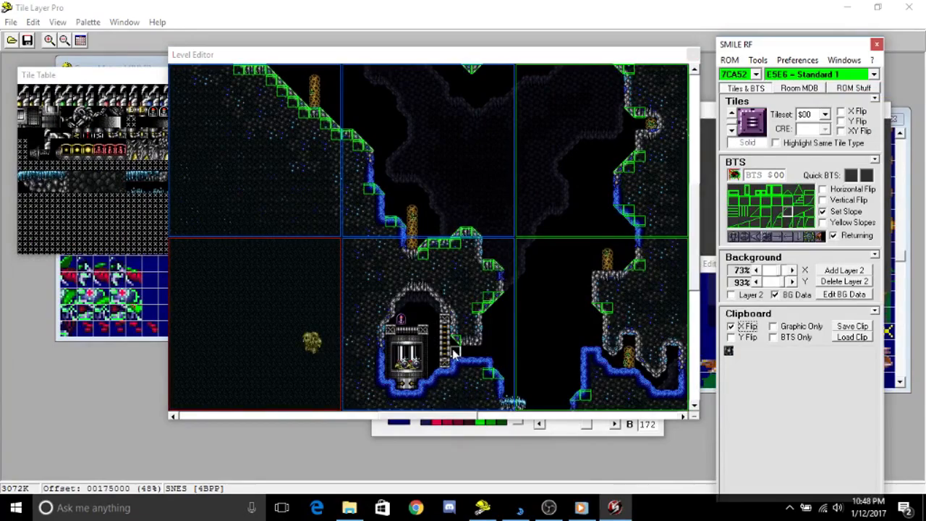
Save room 7CA52 and close SMILE RF.
{"action": "left_click", "coordinate": [729, 61]}
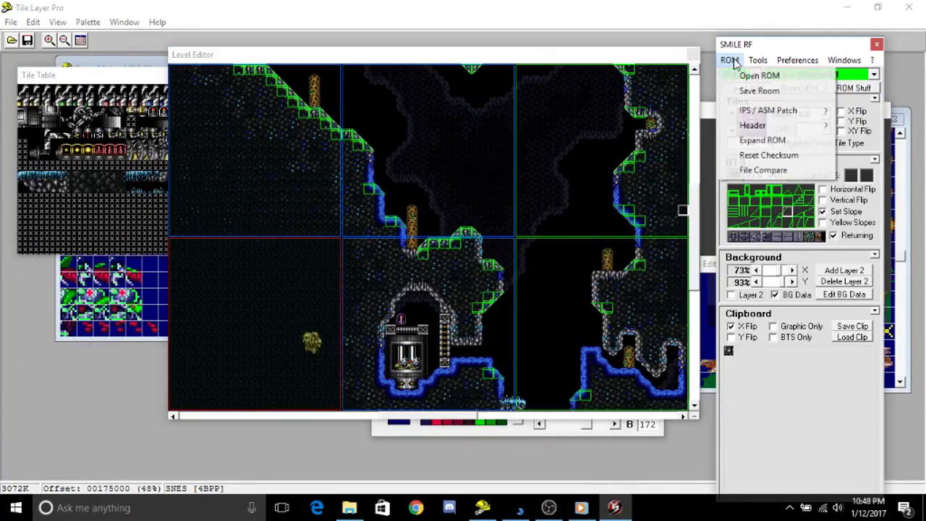
{"action": "left_click", "coordinate": [784, 91]}
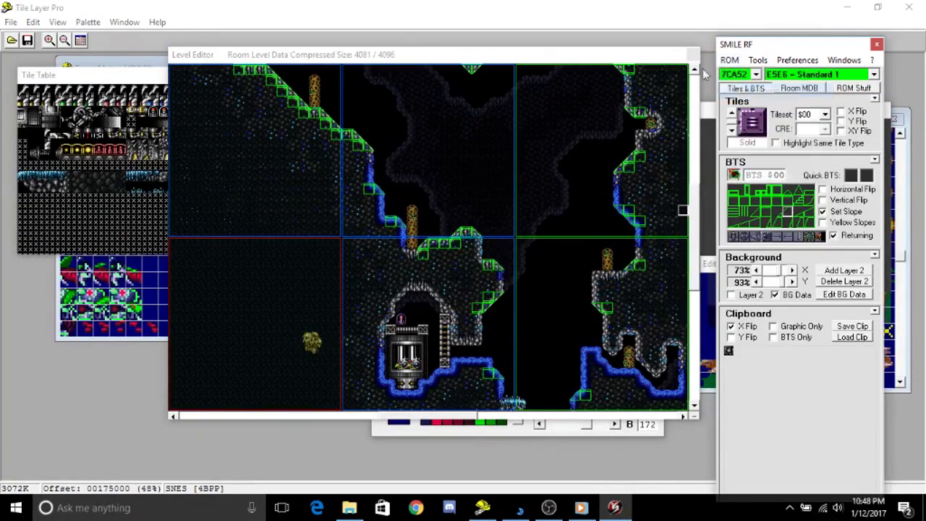
{"action": "left_click", "coordinate": [875, 44]}
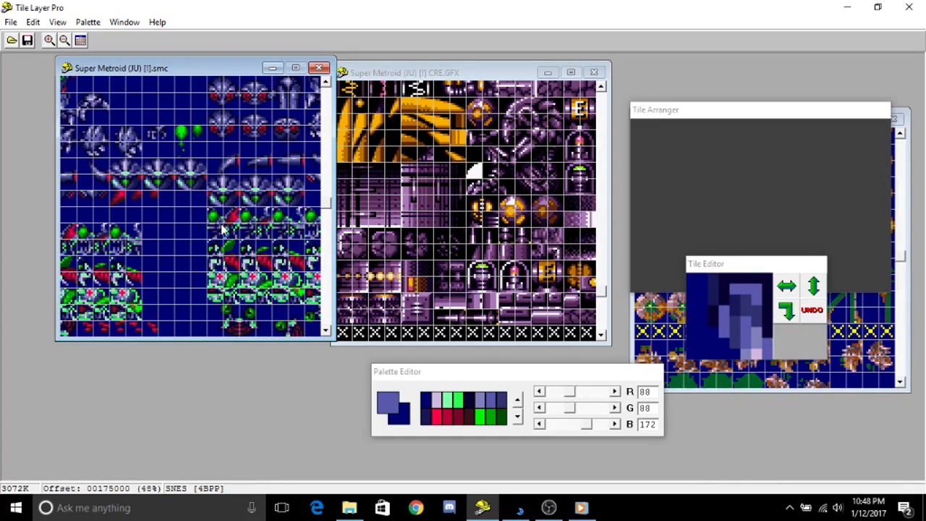
Look through the sprite graphics in Super Metroid (JU) [!].smc from offset 00175200 to the large eye sprite at 00177000.
{"action": "left_click", "coordinate": [326, 332]}
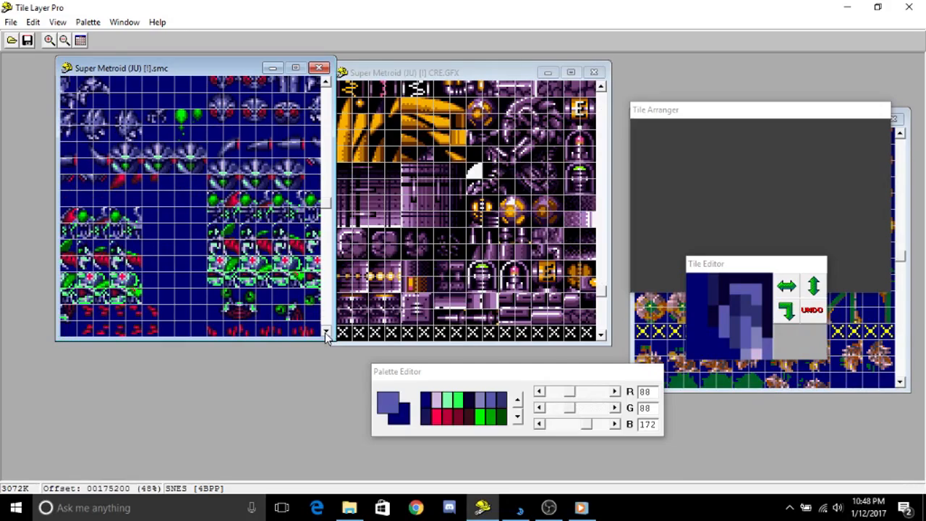
{"action": "left_click", "coordinate": [325, 331]}
{"action": "left_click", "coordinate": [325, 332]}
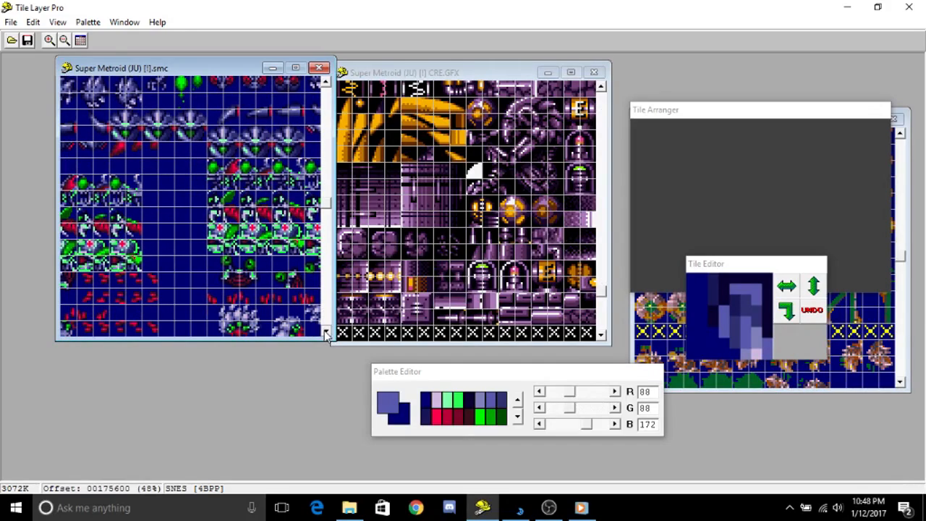
{"action": "left_click", "coordinate": [326, 332]}
{"action": "left_click", "coordinate": [325, 331]}
{"action": "left_click", "coordinate": [325, 332]}
{"action": "left_click", "coordinate": [325, 332]}
{"action": "left_click", "coordinate": [325, 332]}
{"action": "left_click", "coordinate": [325, 332]}
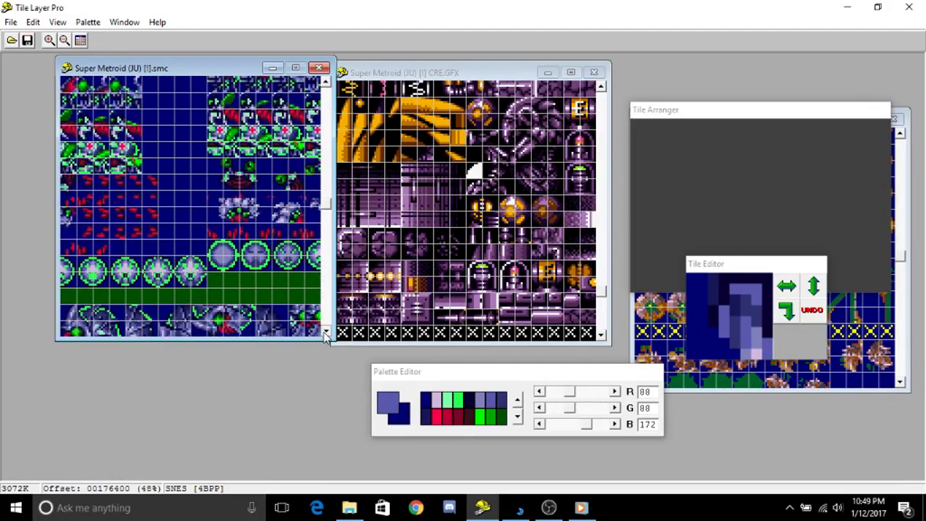
{"action": "left_click", "coordinate": [326, 332]}
{"action": "left_click", "coordinate": [326, 332]}
{"action": "left_click", "coordinate": [325, 332]}
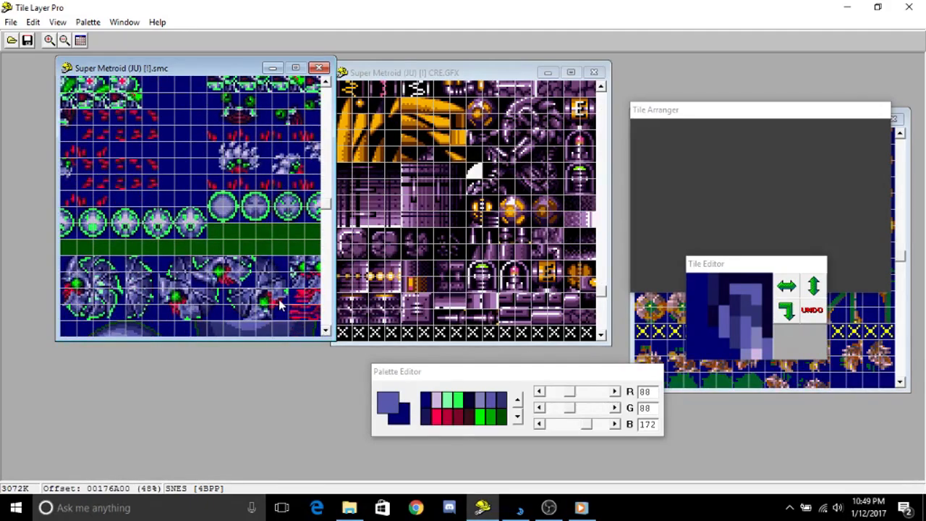
{"action": "left_click", "coordinate": [325, 332]}
{"action": "left_click", "coordinate": [326, 332]}
{"action": "left_click", "coordinate": [325, 332]}
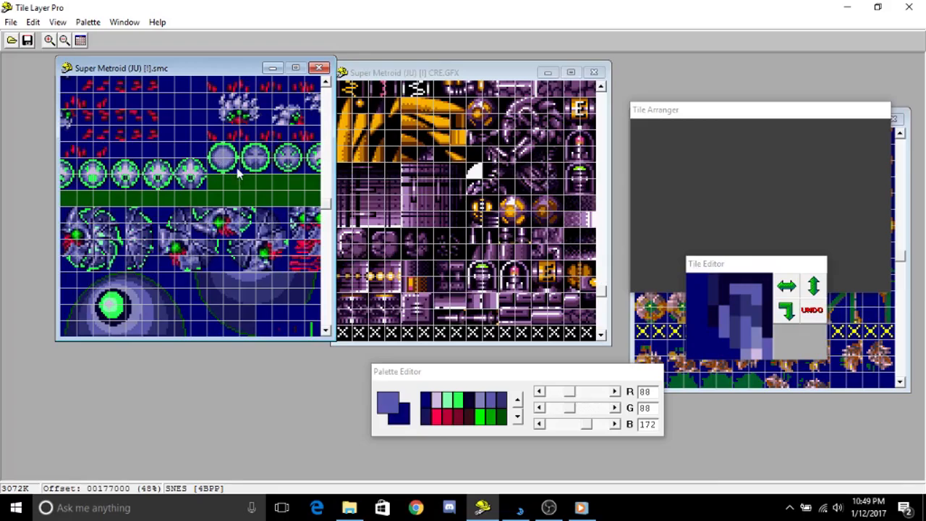
Examine the circular, spiral and large eye sprites in Super Metroid (JU) [!].smc up to offset 00177E00.
{"action": "left_click", "coordinate": [326, 332]}
{"action": "left_click", "coordinate": [325, 332]}
{"action": "left_click", "coordinate": [326, 332]}
{"action": "left_click", "coordinate": [325, 332]}
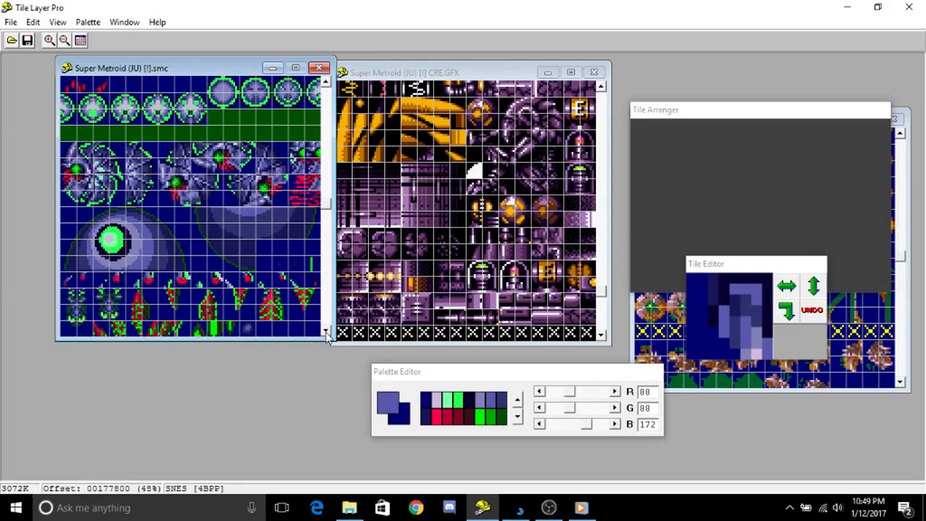
{"action": "left_click", "coordinate": [325, 332]}
{"action": "left_click", "coordinate": [325, 81]}
{"action": "left_click", "coordinate": [326, 81]}
{"action": "left_click", "coordinate": [325, 82]}
{"action": "left_click", "coordinate": [325, 82]}
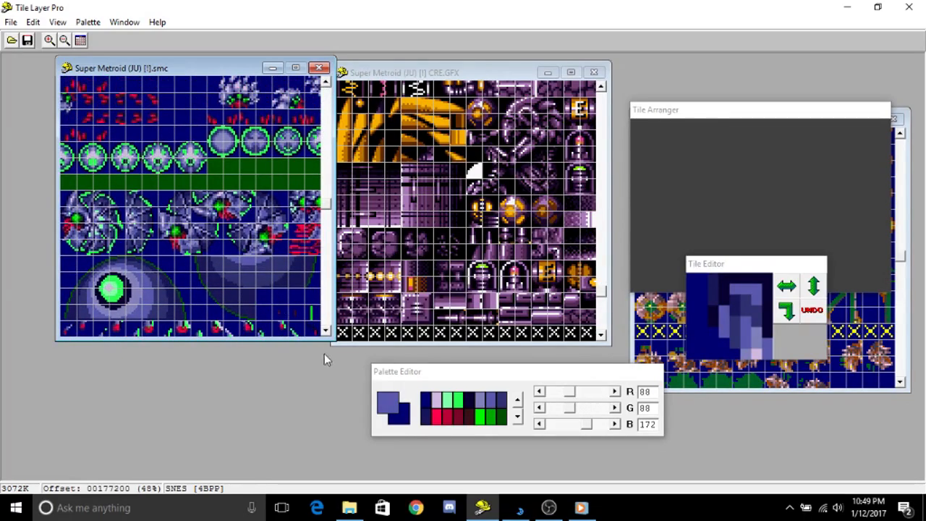
{"action": "left_click", "coordinate": [326, 332]}
{"action": "left_click", "coordinate": [326, 332]}
{"action": "left_click", "coordinate": [326, 332]}
{"action": "left_click", "coordinate": [326, 332]}
{"action": "left_click", "coordinate": [325, 332]}
{"action": "left_click", "coordinate": [326, 332]}
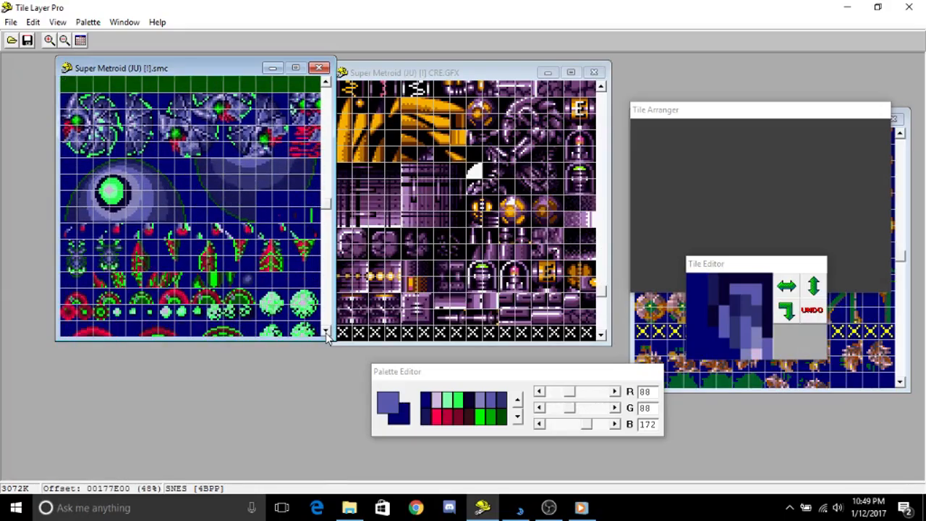
Examine the remaining red and green sprites in Super Metroid (JU) [!].smc down to the multi-limbed creature graphics around offset 0017CC00.
{"action": "left_click", "coordinate": [325, 332]}
{"action": "left_click", "coordinate": [326, 332]}
{"action": "left_click", "coordinate": [326, 332]}
{"action": "left_click", "coordinate": [325, 332]}
{"action": "left_click", "coordinate": [325, 332]}
{"action": "left_click", "coordinate": [326, 332]}
{"action": "left_click", "coordinate": [325, 332]}
{"action": "left_click", "coordinate": [325, 332]}
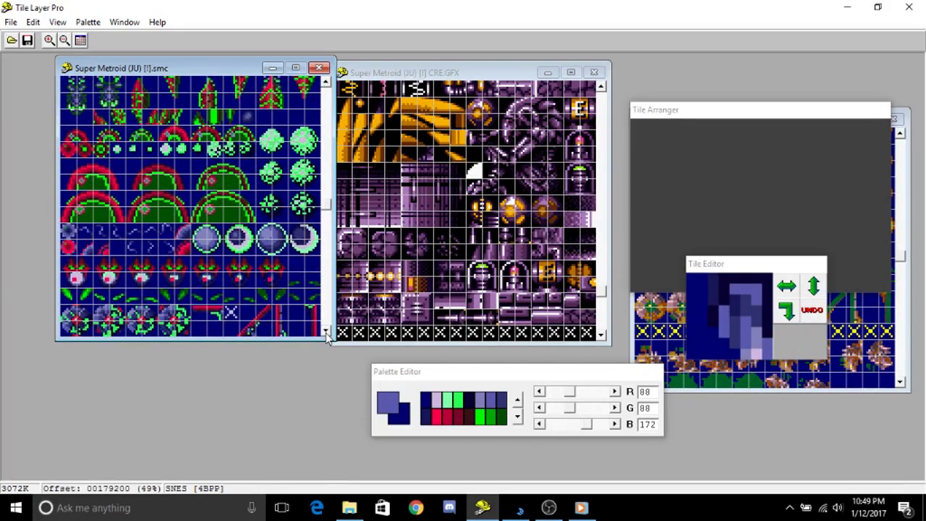
{"action": "left_click", "coordinate": [325, 332]}
{"action": "left_click", "coordinate": [325, 332]}
{"action": "left_click", "coordinate": [325, 332]}
{"action": "left_click", "coordinate": [325, 332]}
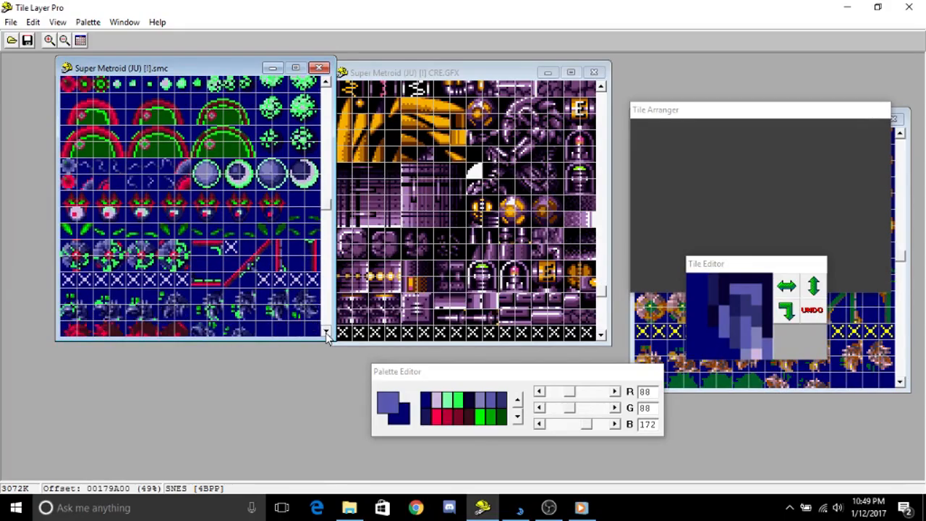
{"action": "left_click", "coordinate": [325, 332]}
{"action": "left_click", "coordinate": [325, 332]}
{"action": "left_click", "coordinate": [326, 332]}
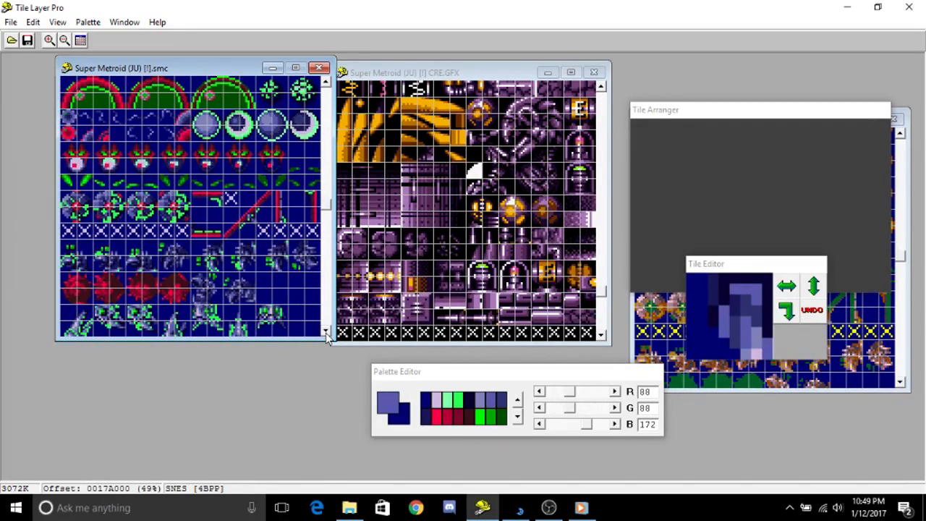
{"action": "left_click_drag", "start_coordinate": [325, 332], "coordinate": [326, 332]}
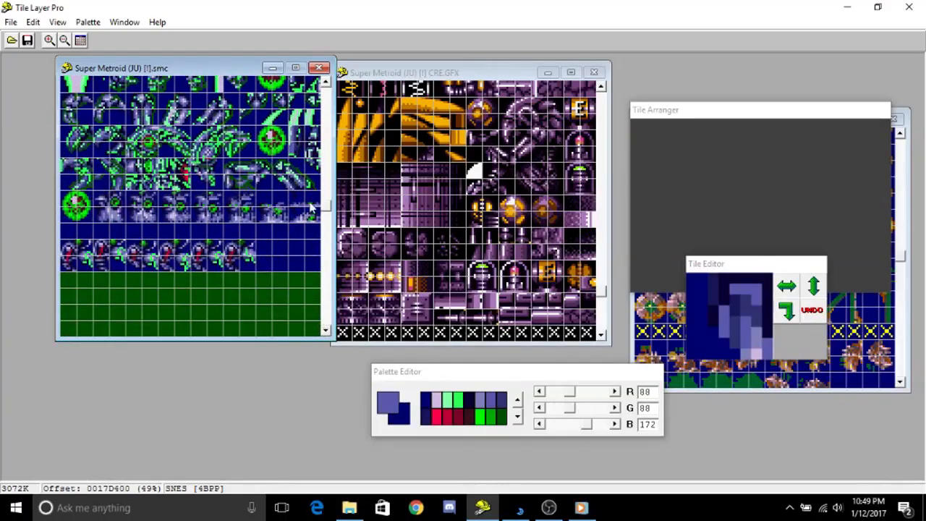
{"action": "left_click", "coordinate": [325, 83]}
{"action": "left_click", "coordinate": [325, 83]}
{"action": "left_click", "coordinate": [325, 83]}
{"action": "left_click", "coordinate": [325, 82]}
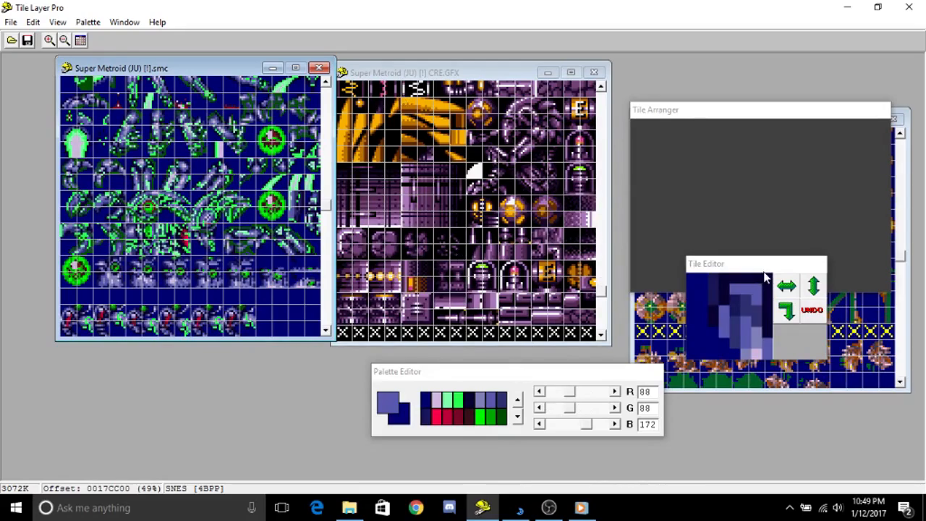
Move the Tile Editor and Tile Arranger off the Copy.smc graphics, shift the Super Metroid (JU) [!].smc window slightly, and activate CRE.GFX.
{"action": "left_click_drag", "start_coordinate": [760, 268], "coordinate": [792, 322]}
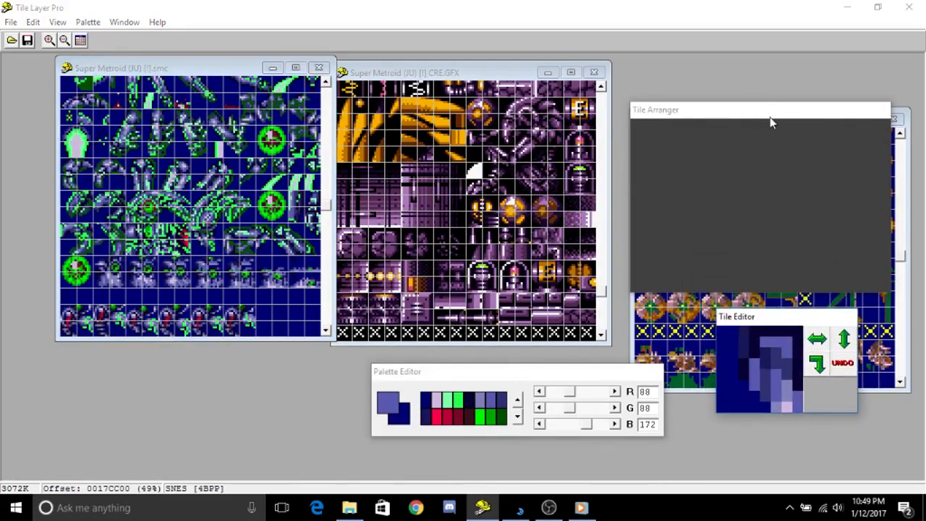
{"action": "left_click_drag", "start_coordinate": [769, 118], "coordinate": [815, 354]}
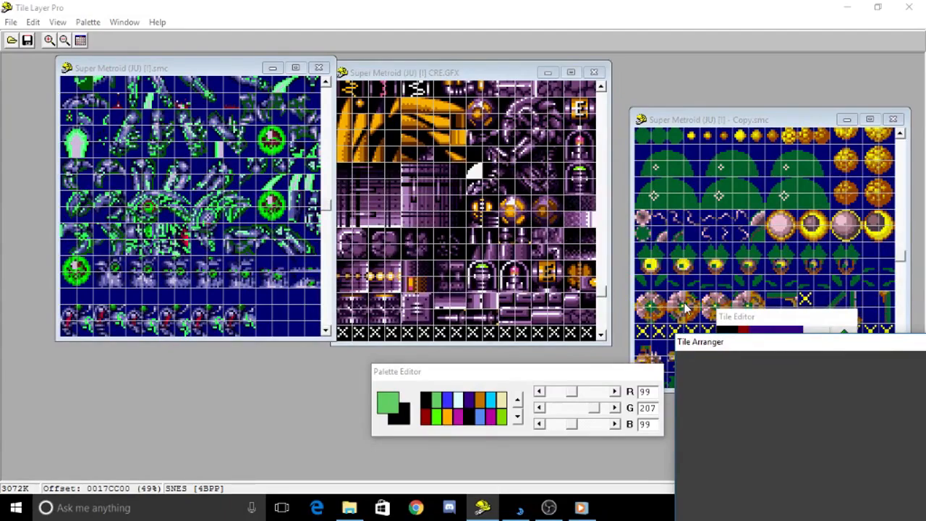
{"action": "left_click", "coordinate": [226, 357]}
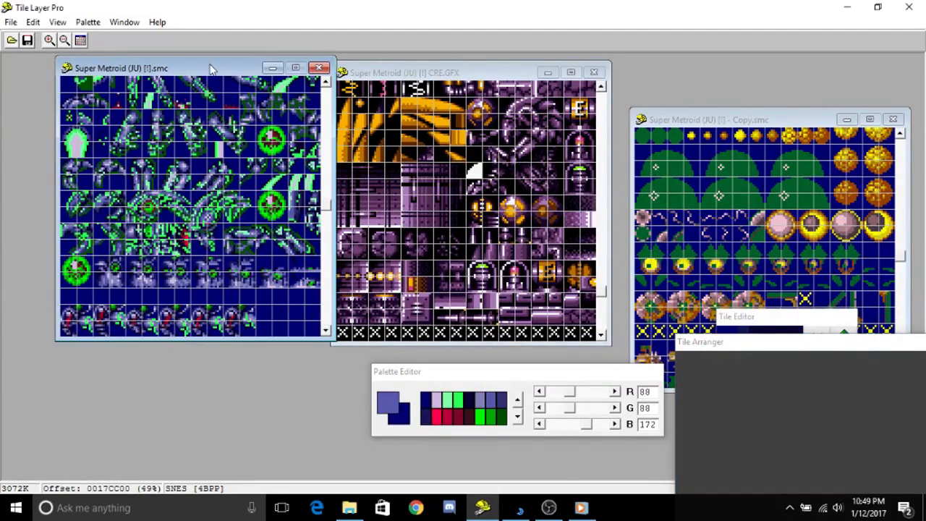
{"action": "mouse_move", "coordinate": [193, 69]}
{"action": "left_mouse_down"}
{"action": "mouse_move", "coordinate": [173, 87]}
{"action": "mouse_move", "coordinate": [192, 75]}
{"action": "left_mouse_up"}
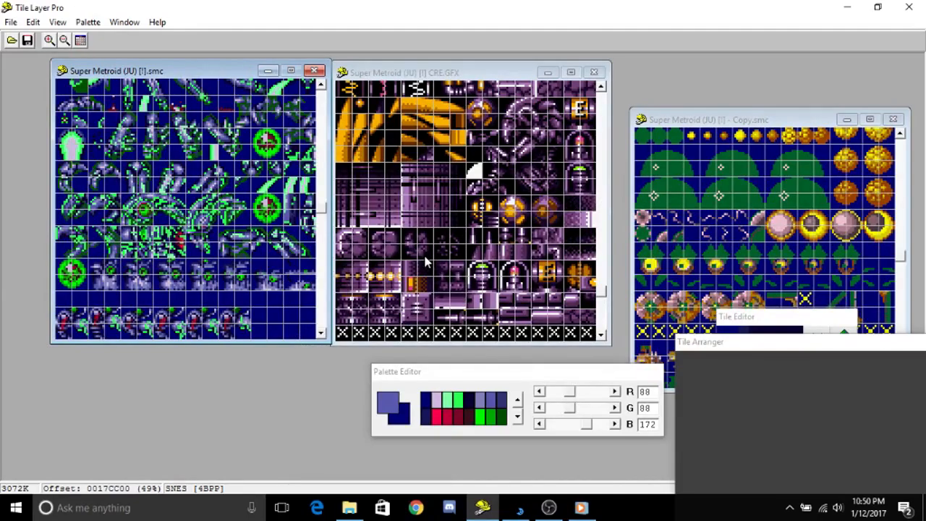
{"action": "left_click", "coordinate": [410, 73]}
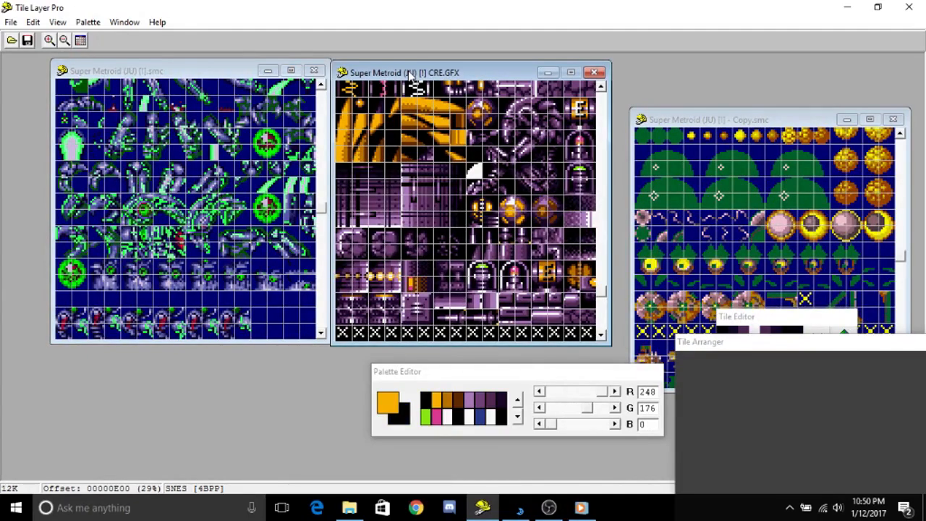